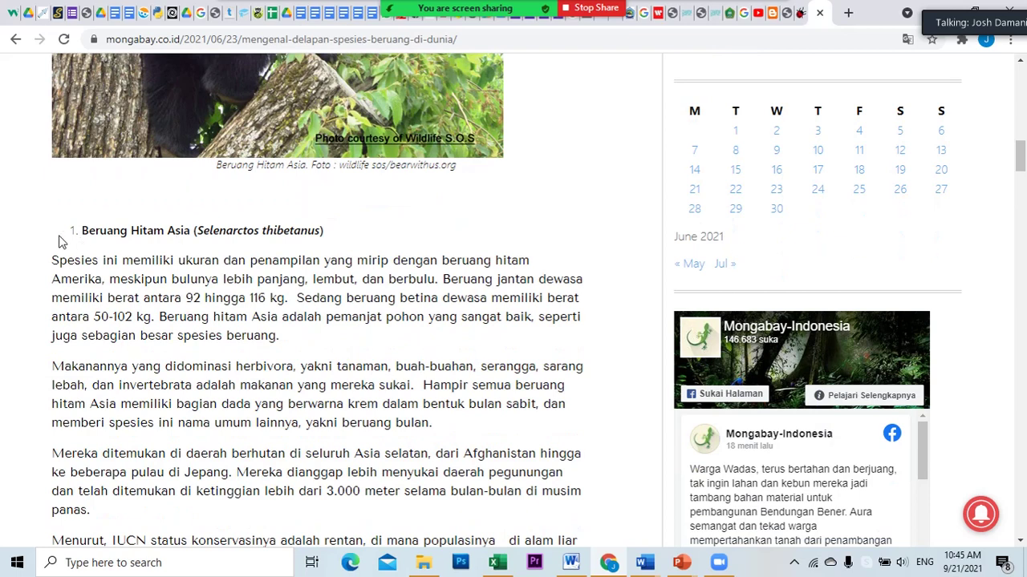
- Copy the heading "Beruang Hitam Asia (Selenarctos thibetanus)" from the web article
left_click_drag(81, 230, 322, 229)
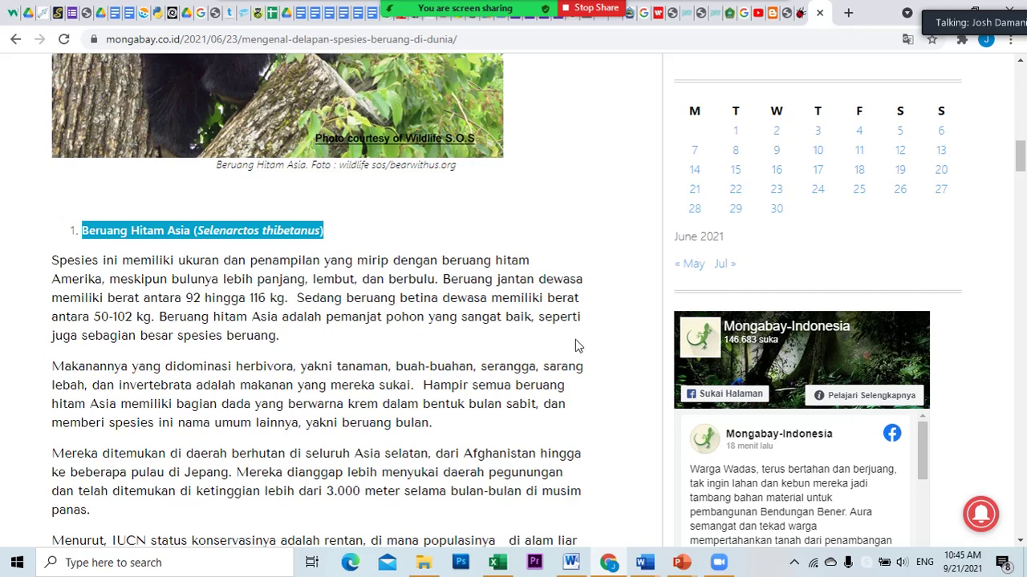
right_click(303, 230)
left_click(322, 241)
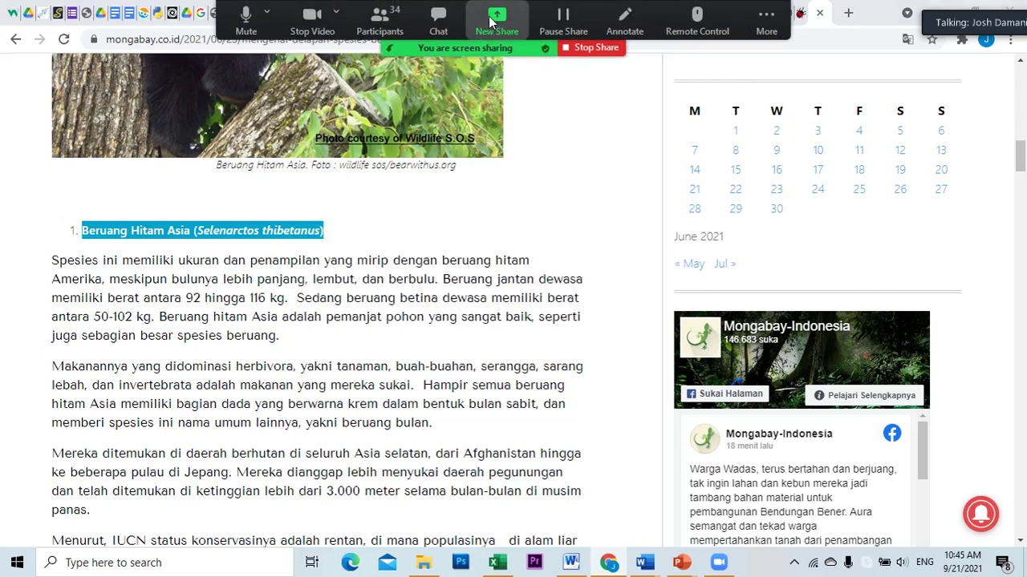
- Switch the Zoom screen share to the Document9 Word window
left_click(495, 21)
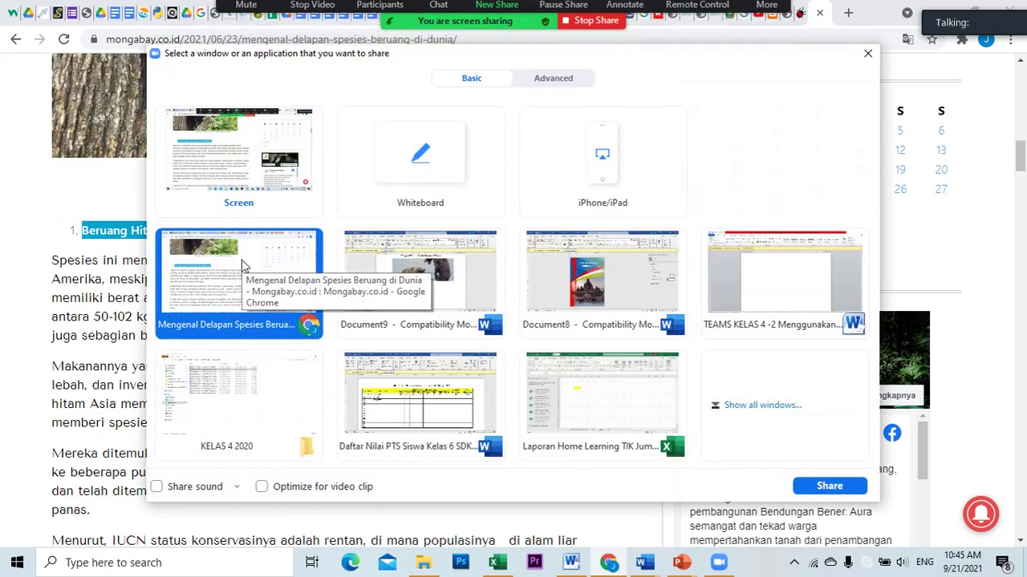
left_click(832, 485)
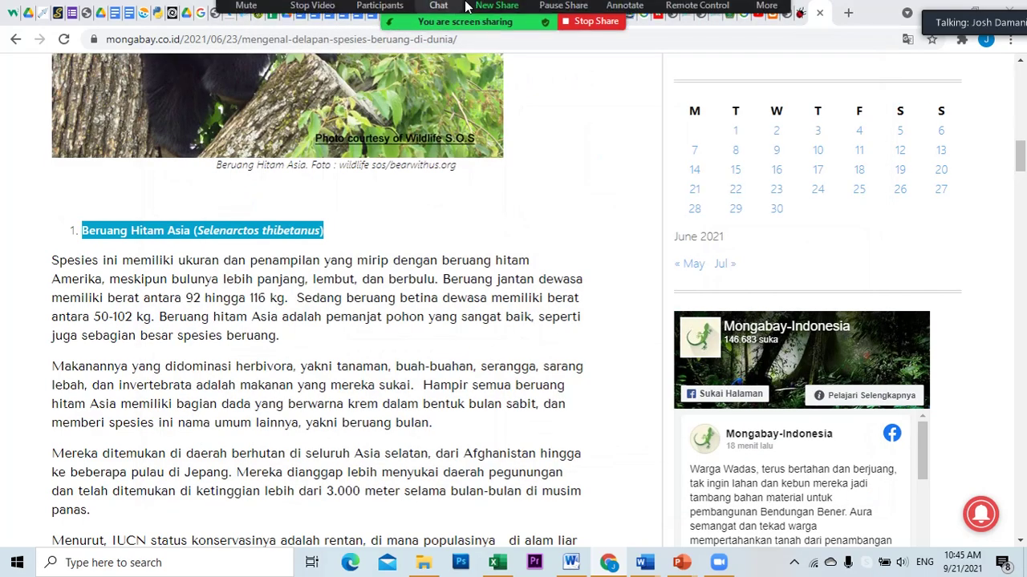
left_click(497, 5)
left_click(427, 282)
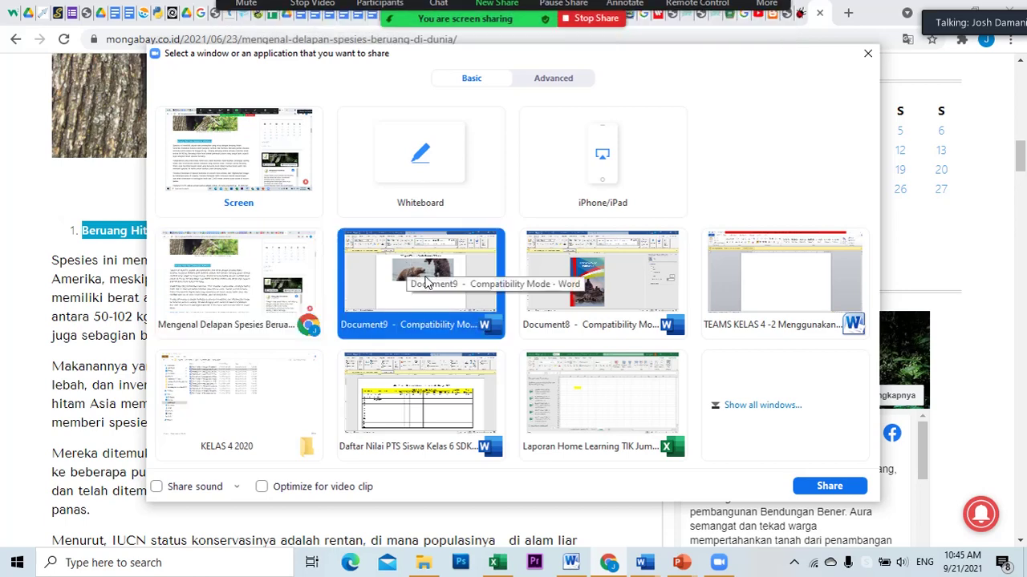
left_click(834, 484)
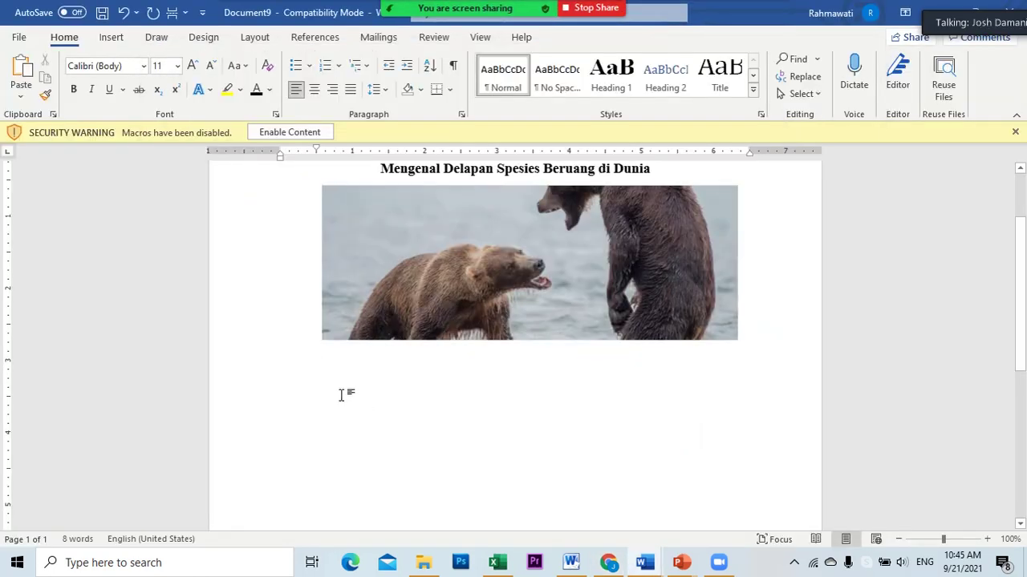
- Paste the copied heading "Beruang Hitam Asia (Selenarctos thibetanus)" on a new line below the bear picture
key("Return")
key("ctrl+v")
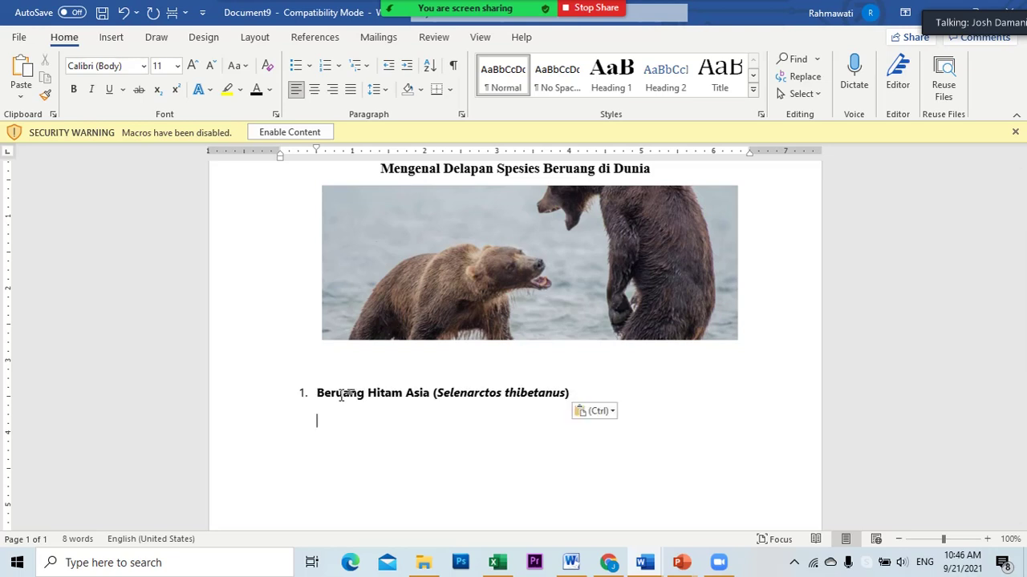
left_click(322, 393)
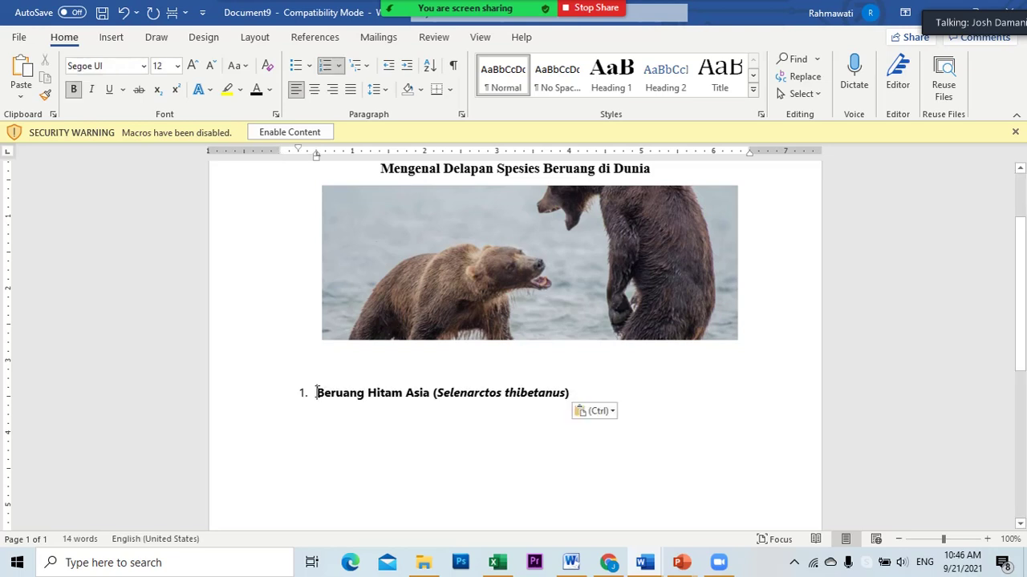
left_click(580, 391)
scroll(582, 389, "down", 1)
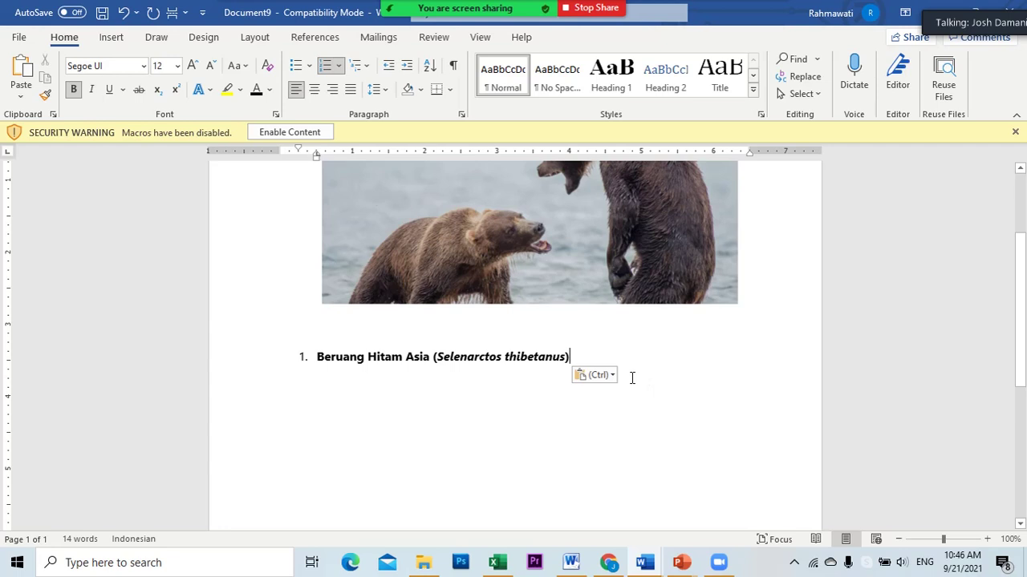
scroll(458, 412, "up", 3)
scroll(458, 411, "down", 2)
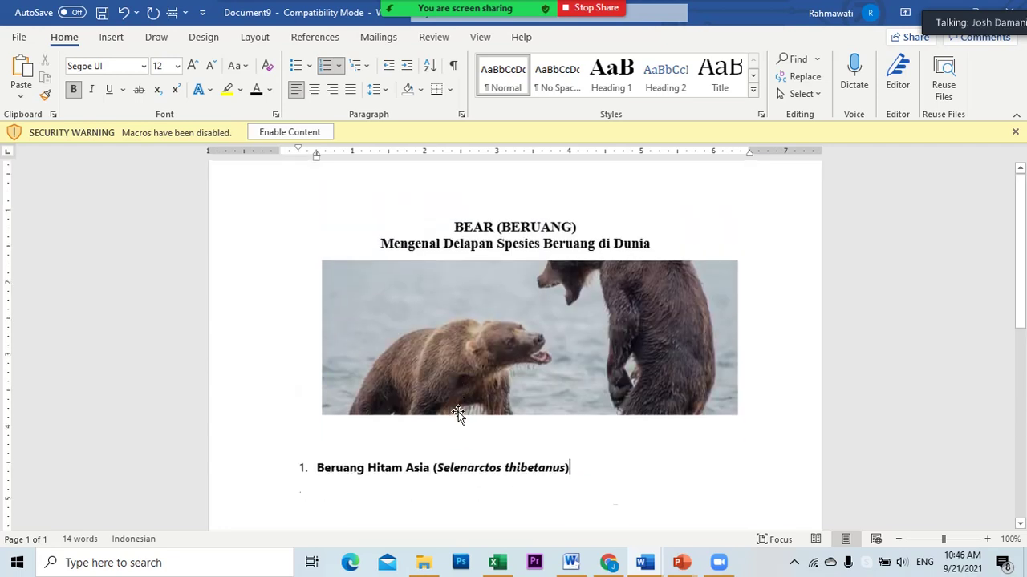
key("Return")
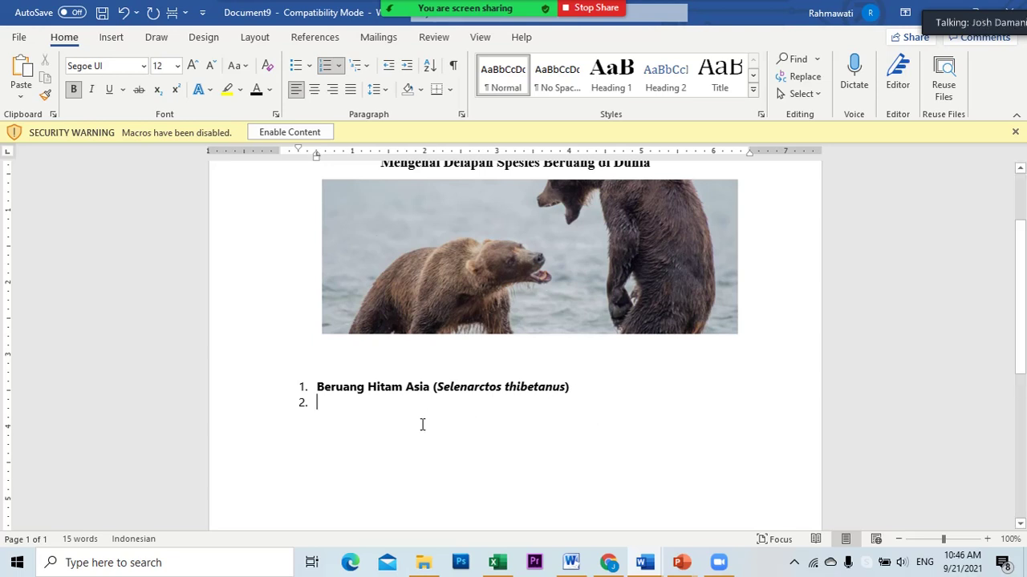
key("Return")
key("BackSpace")
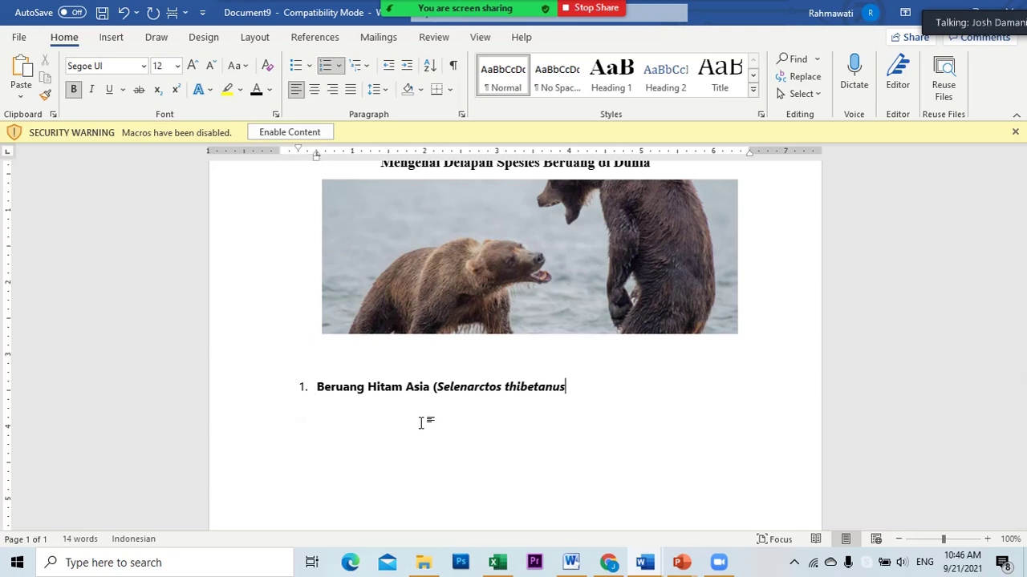
key("BackSpace")
- Remove the pasted numbering from the Beruang Hitam Asia heading and apply the 1. 2. 3. number format
left_click(319, 389)
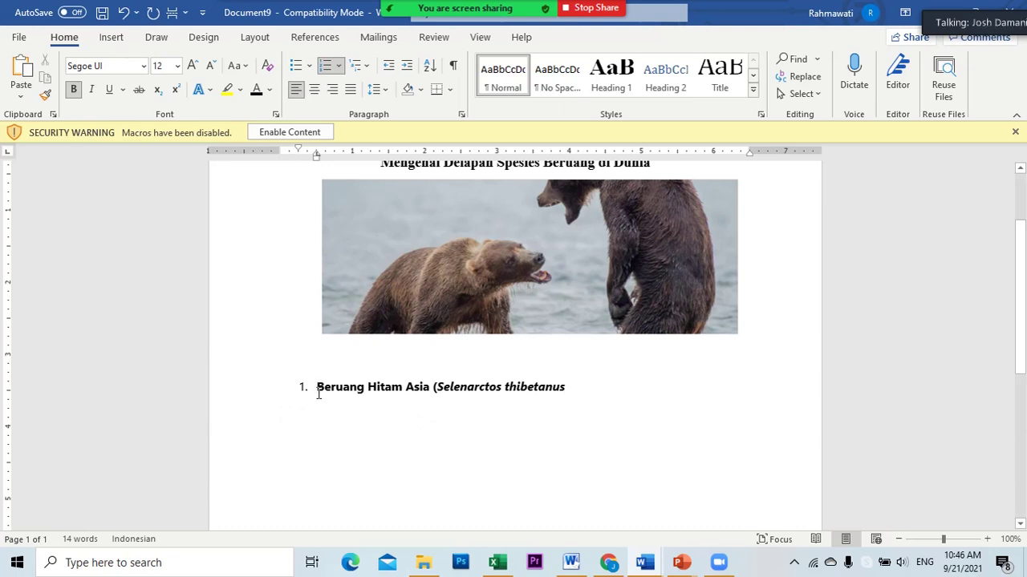
key("BackSpace")
key("BackSpace")
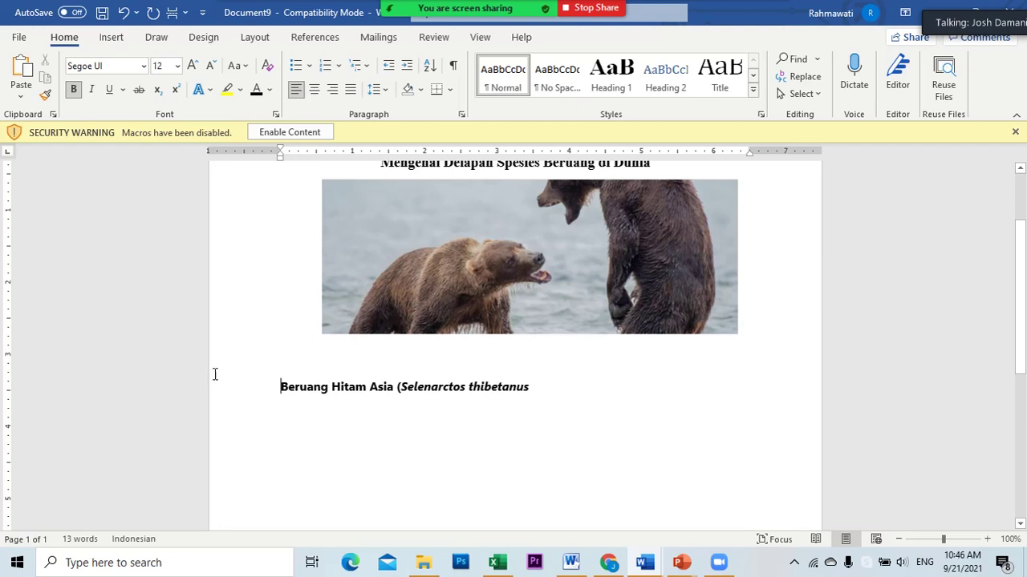
left_click(340, 66)
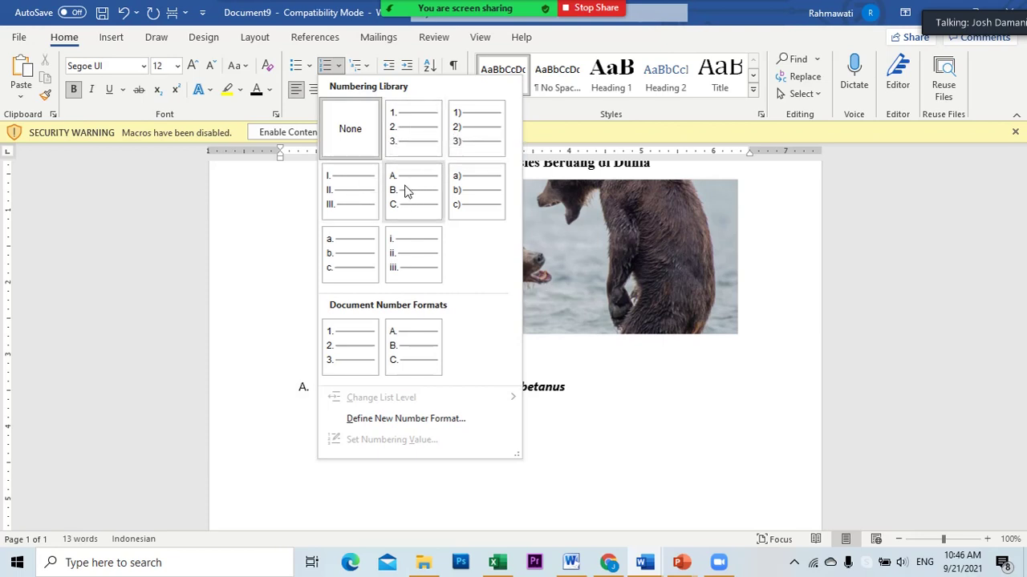
left_click(405, 134)
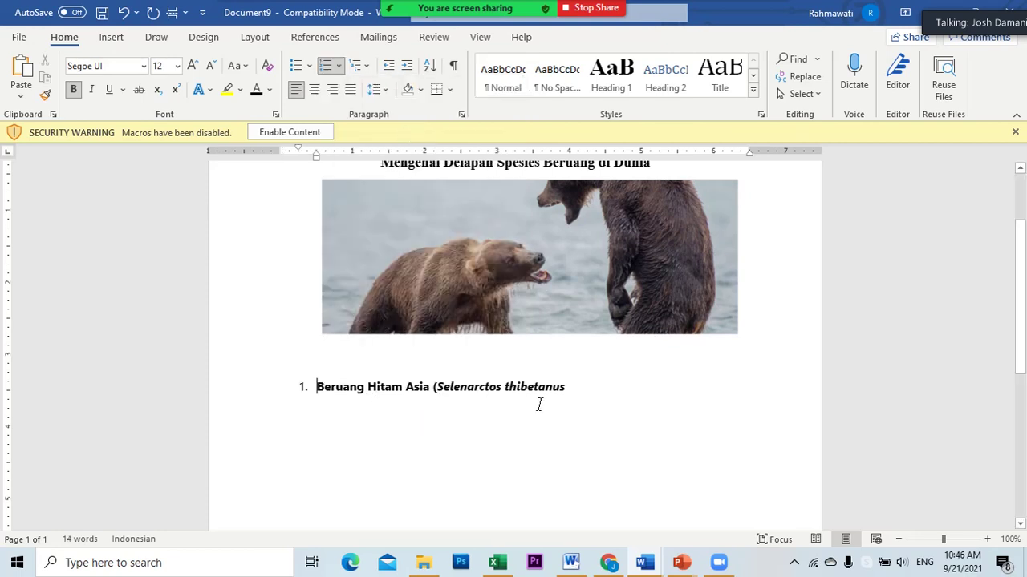
- Add the missing closing parenthesis after "Selenarctos thibetanus" in the heading
left_click(500, 425)
left_click(583, 385)
type(")")
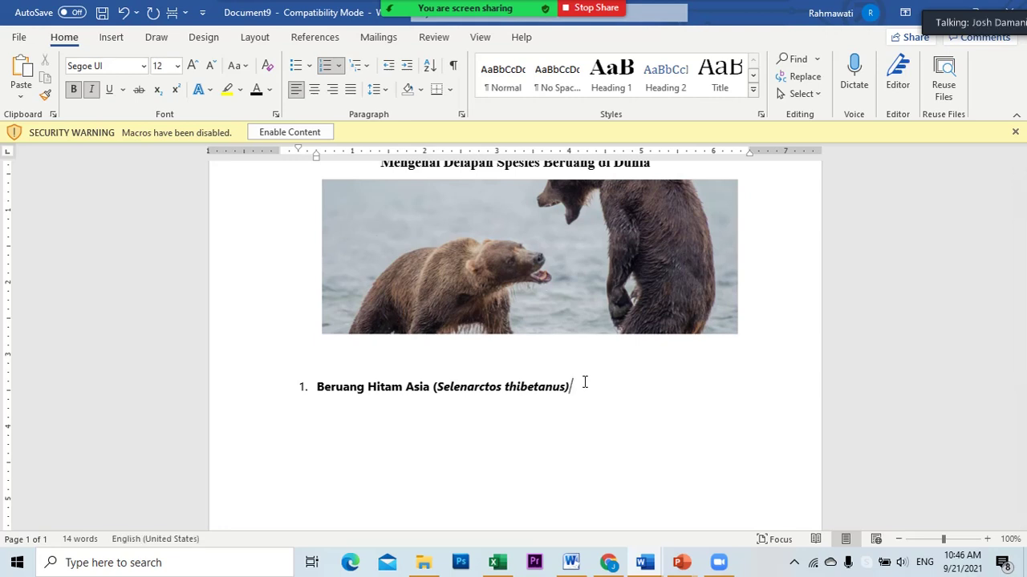
- Apply bold to the whole Beruang Hitam Asia line, including its list number
left_click(429, 441)
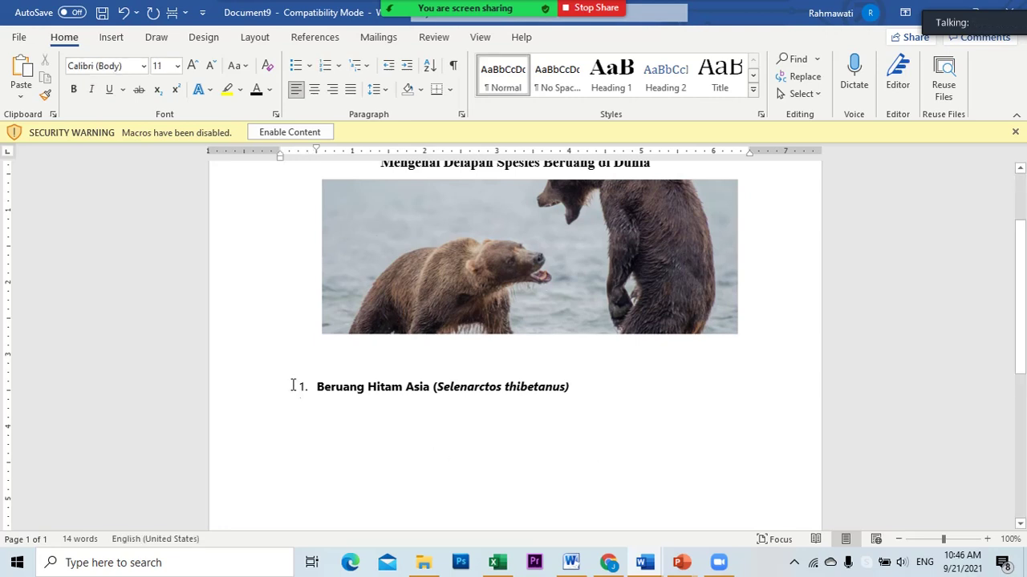
left_click(251, 391)
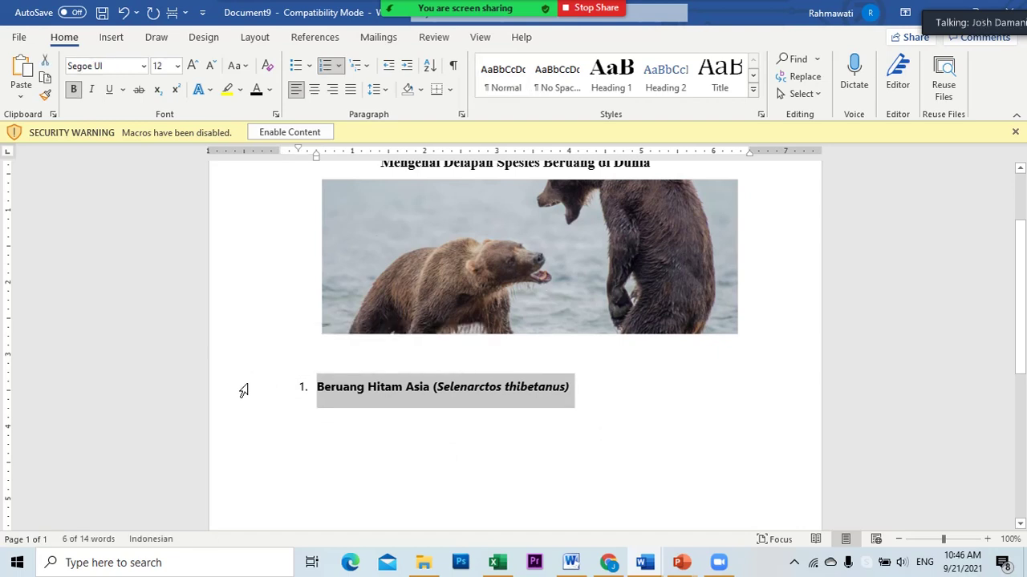
key("ctrl+b")
key("ctrl+b")
left_click(683, 400)
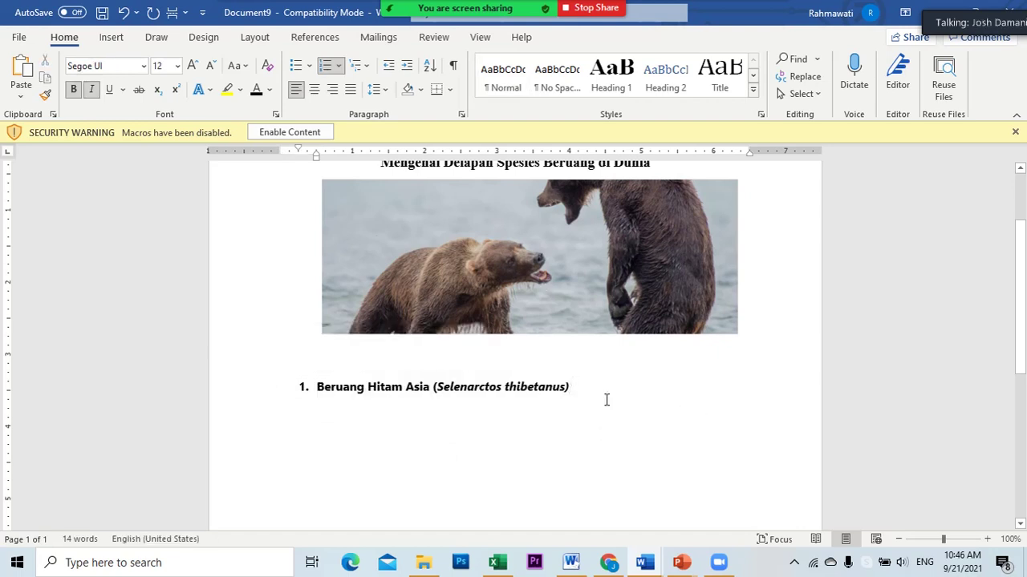
- Add a second list item reading "ajkscboqQJC" and insert several unnumbered blank lines between it and the first item
key("Return")
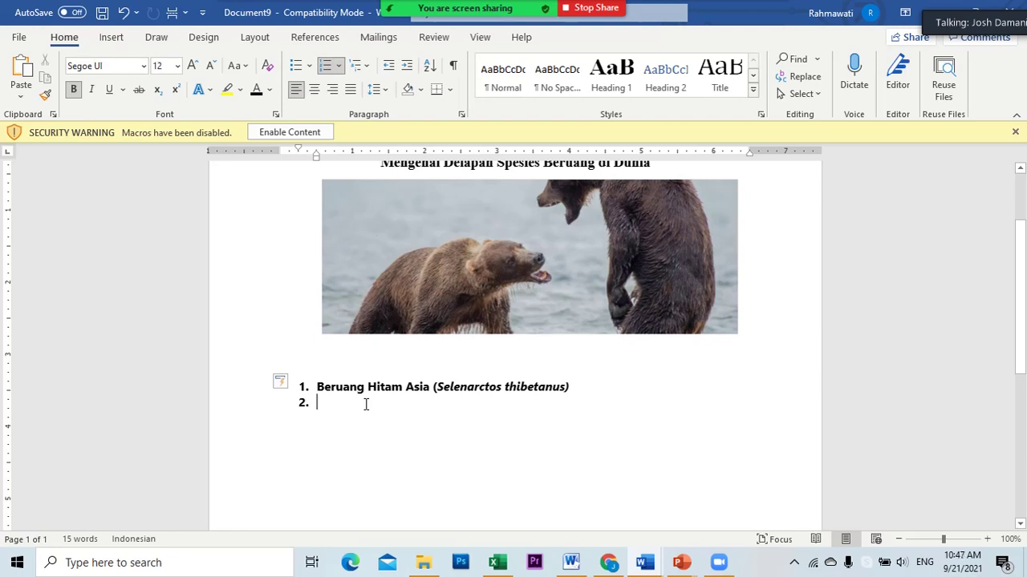
type("ajkscboqQJC")
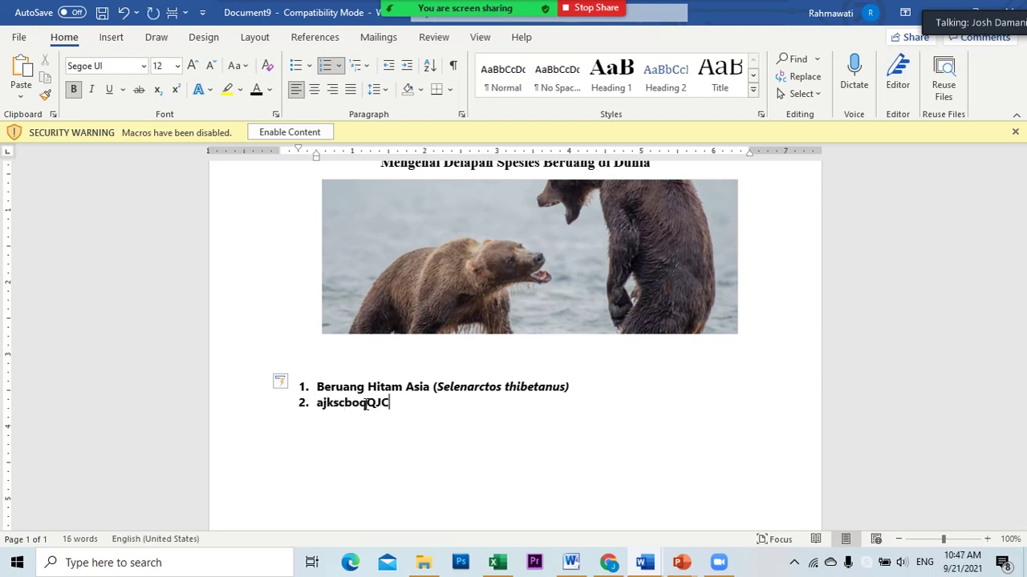
left_click(614, 387)
key("Return")
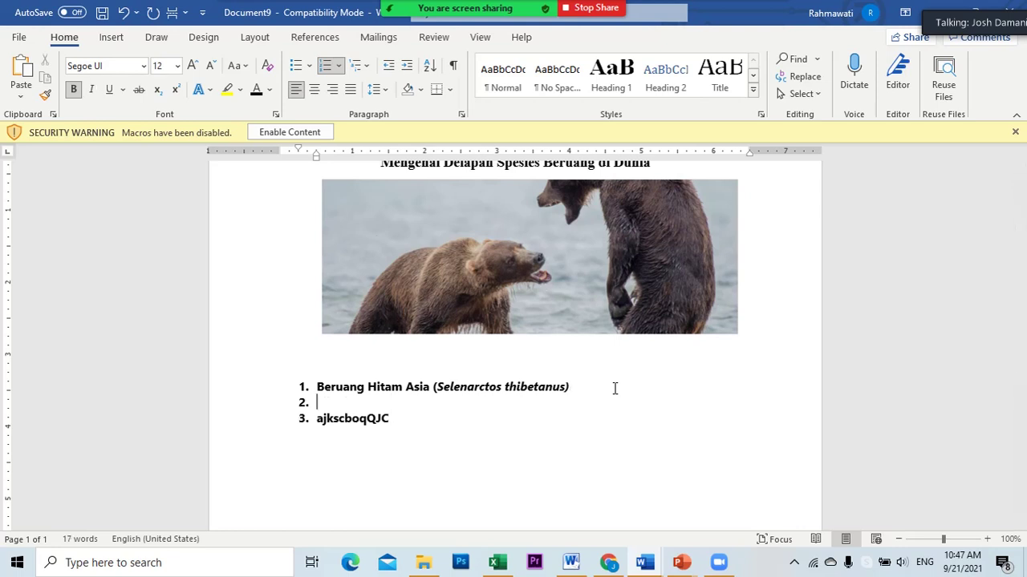
key("BackSpace")
key("Return")
key("Return")
key("Return")
key("Return")
key("Return")
key("Return")
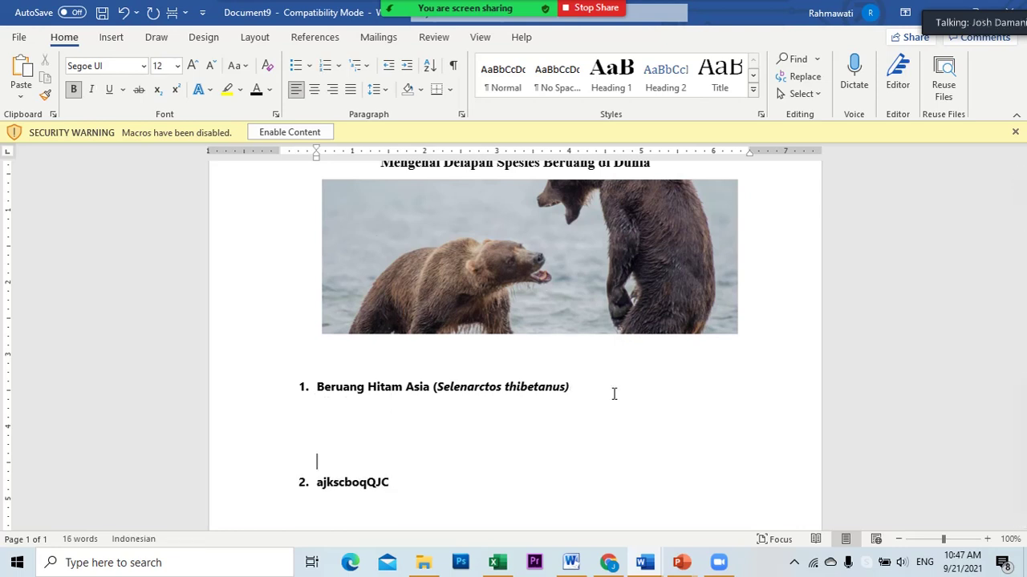
scroll(658, 431, "down", 3)
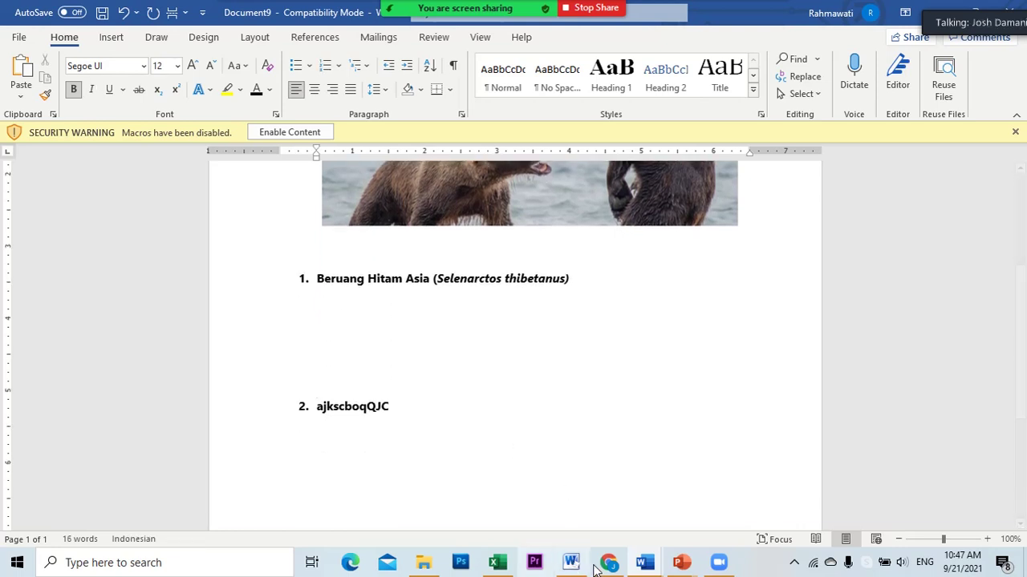
- Switch to Chrome and share the Mongabay article window on bear species in the Zoom meeting
left_click(609, 563)
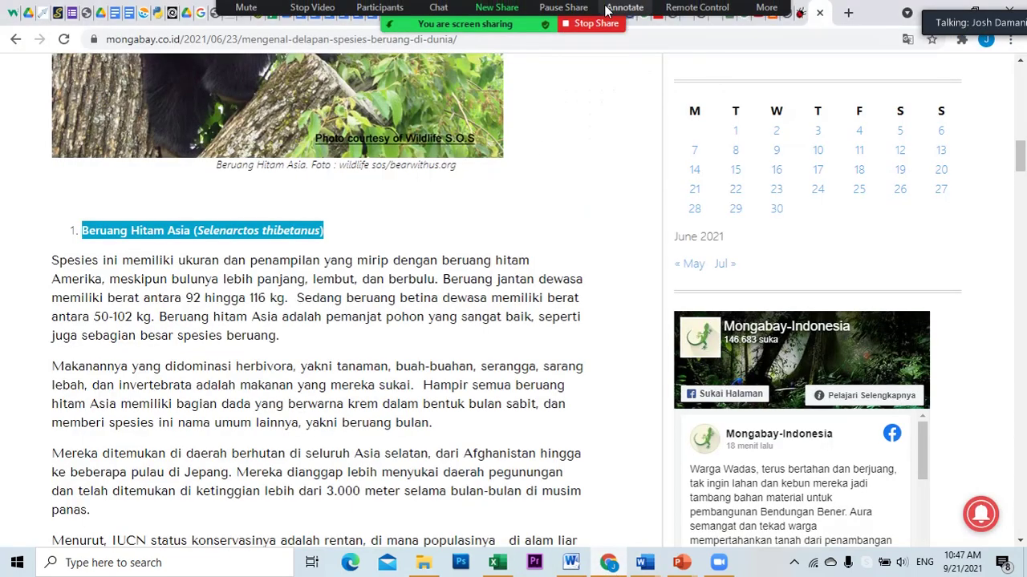
left_click(497, 23)
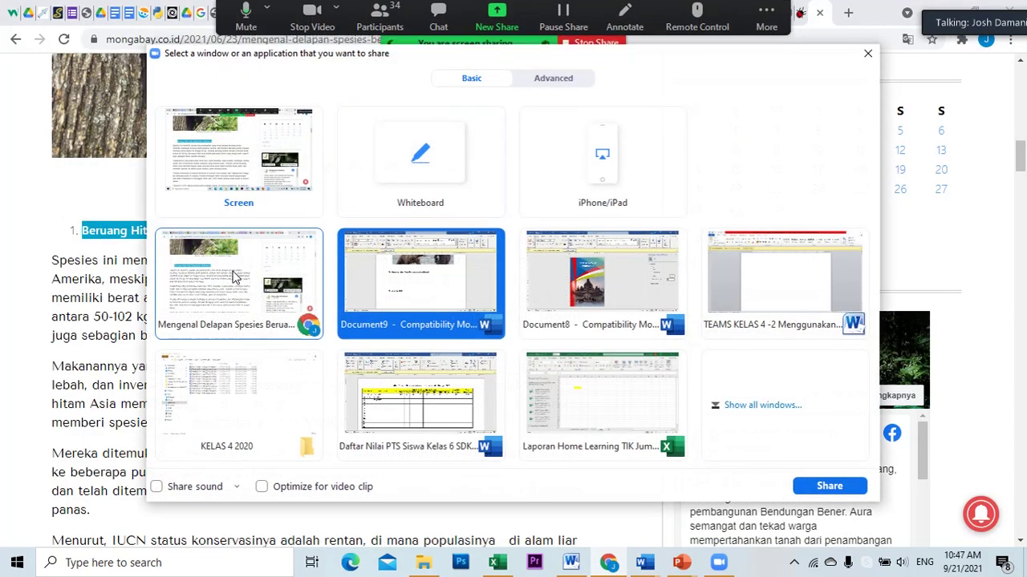
left_click(232, 275)
left_click(820, 486)
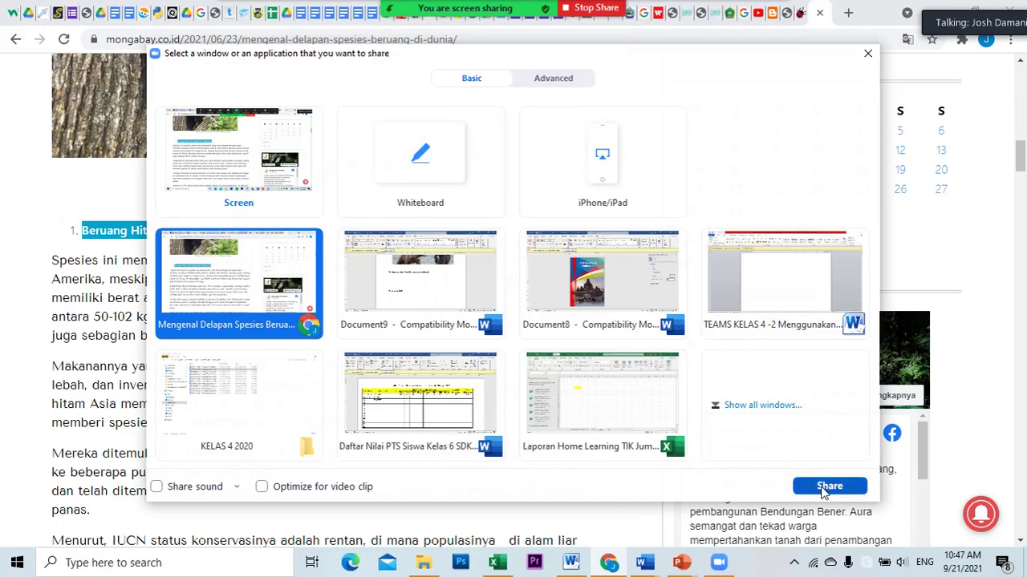
- Copy the black bear photo above the Beruang Hitam Asia heading in the web article
scroll(777, 466, "up", 4)
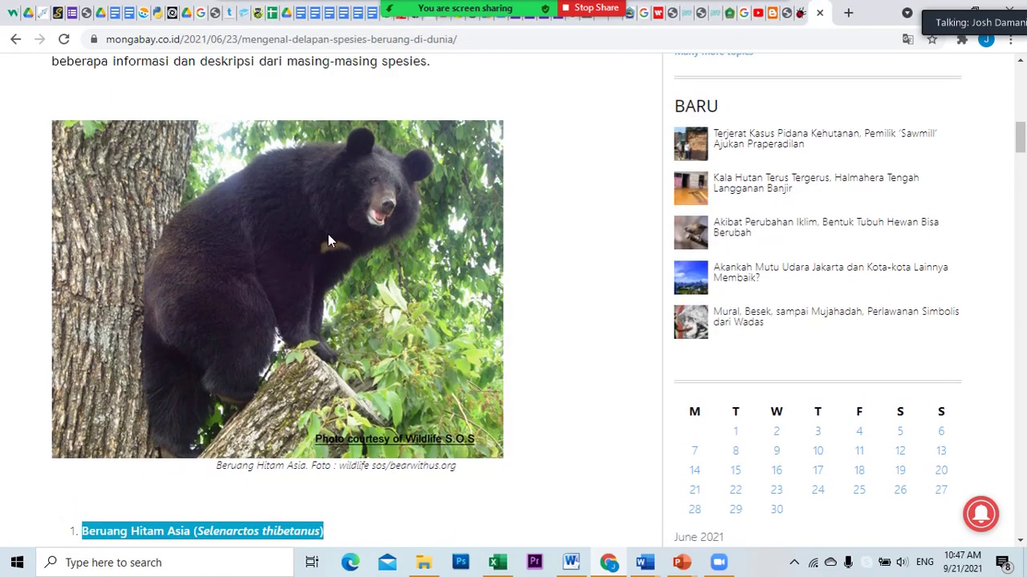
right_click(179, 212)
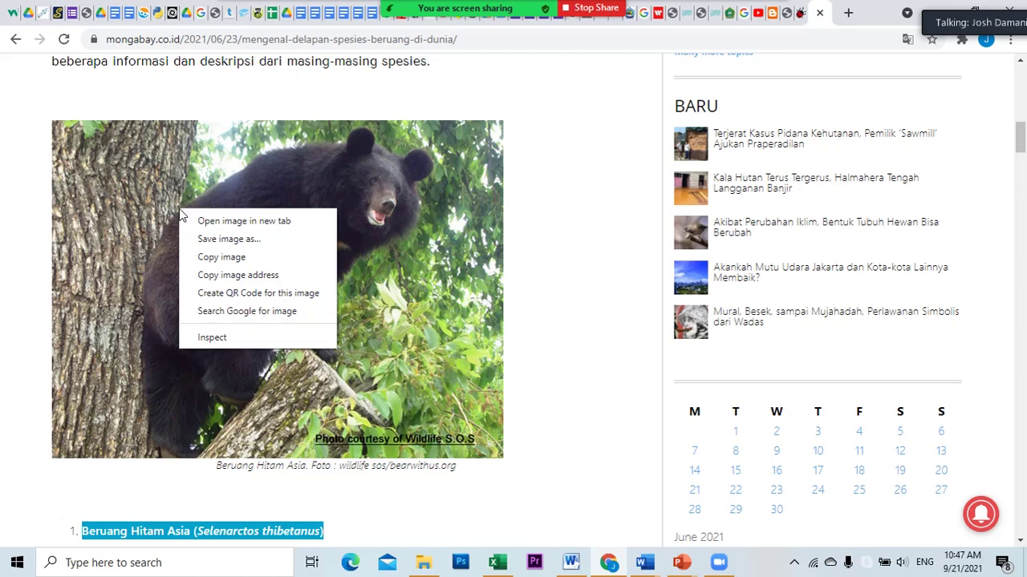
left_click(502, 265)
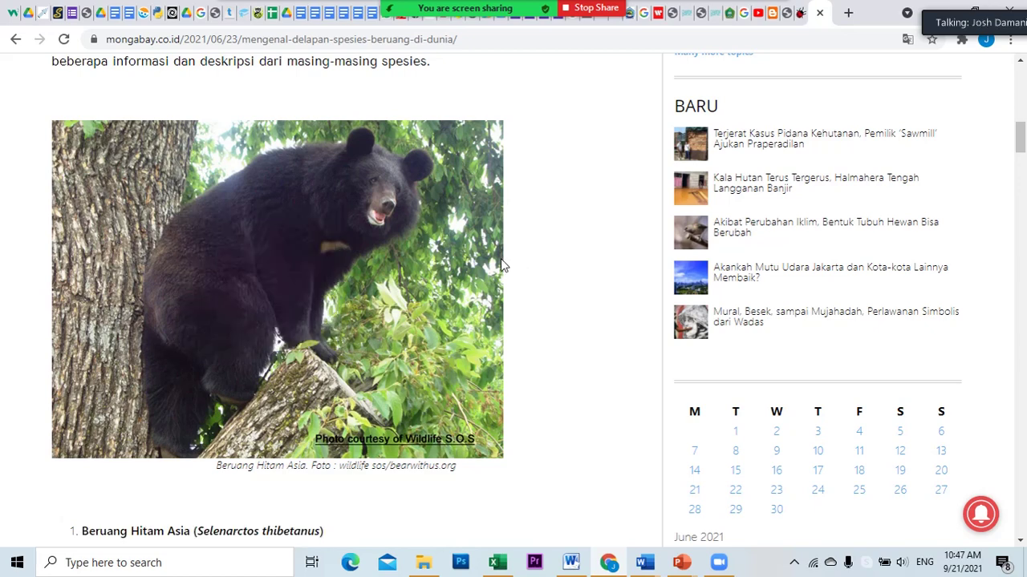
right_click(276, 227)
left_click(550, 219)
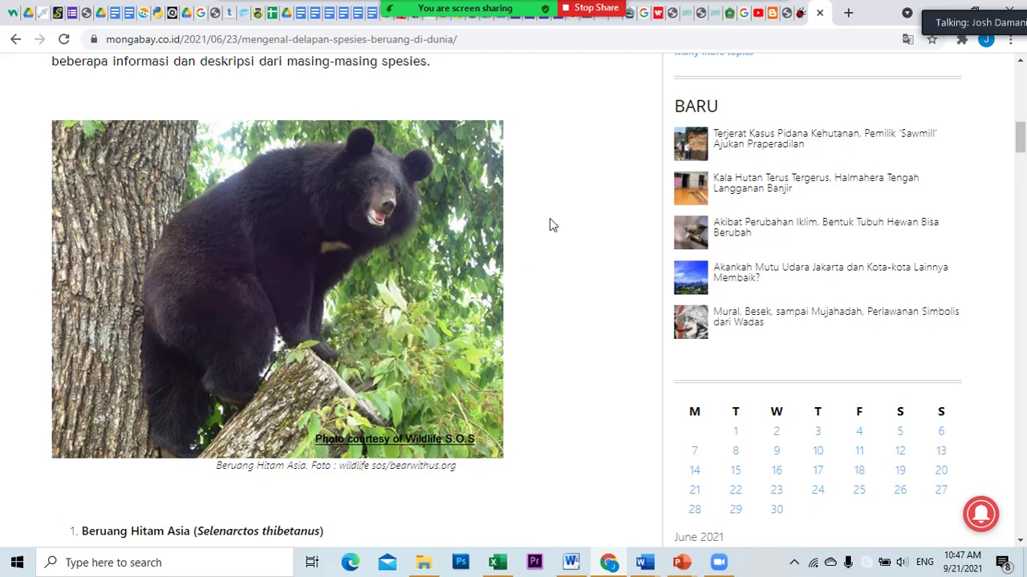
right_click(303, 223)
left_click(646, 264)
right_click(205, 263)
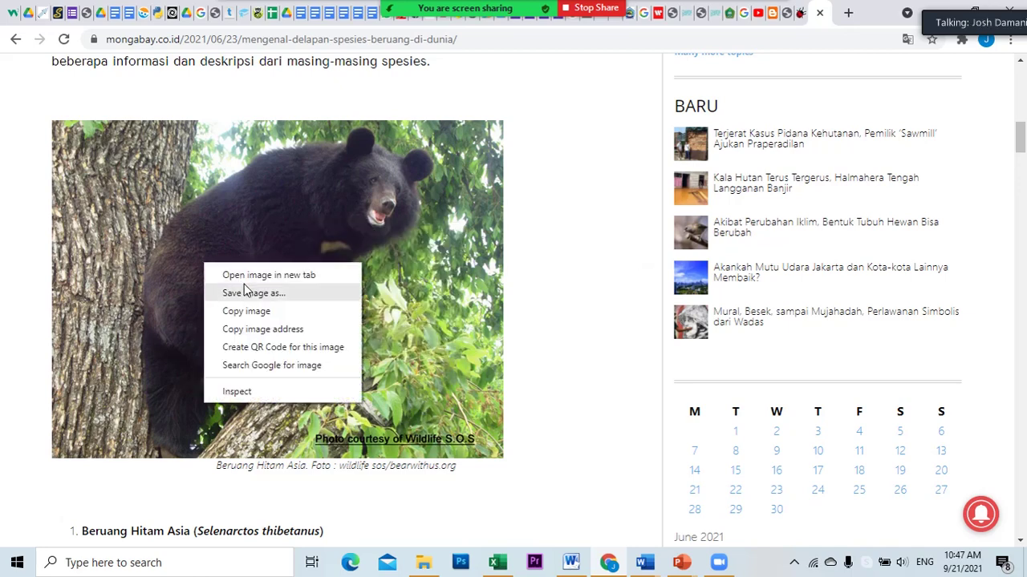
left_click(258, 311)
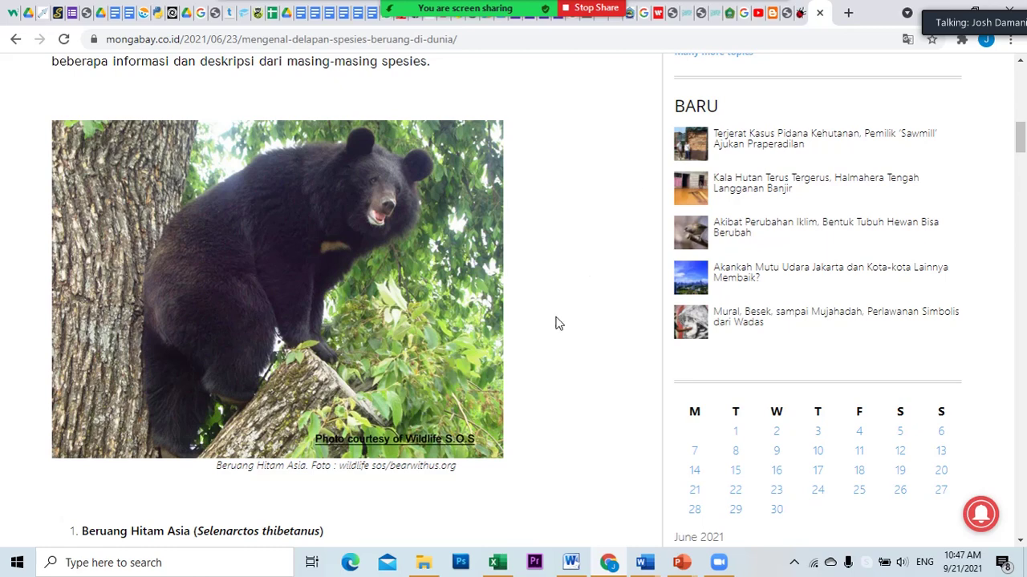
- Switch to Word by sharing the Document9 window in the Zoom meeting
left_click(496, 18)
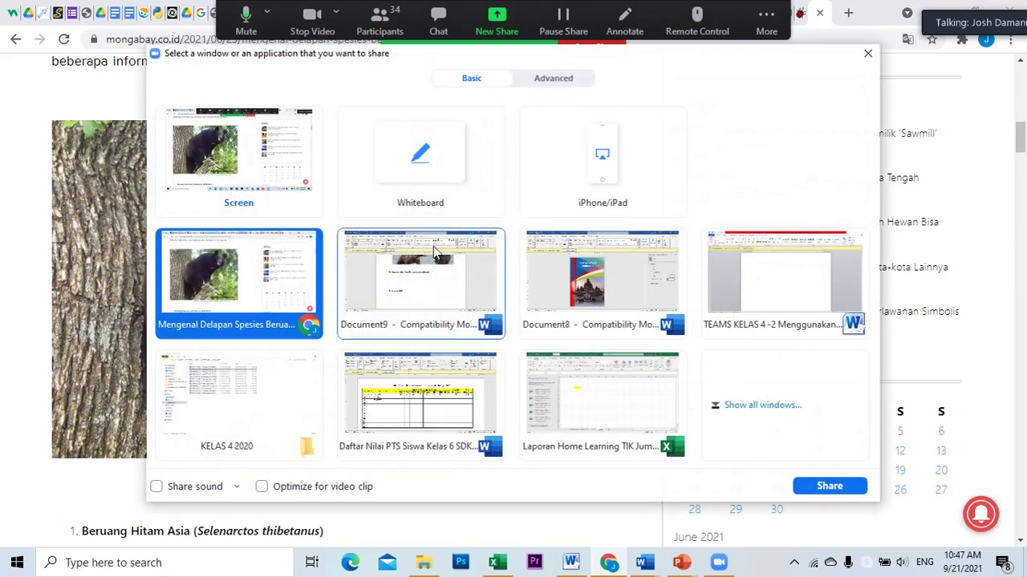
left_click(433, 253)
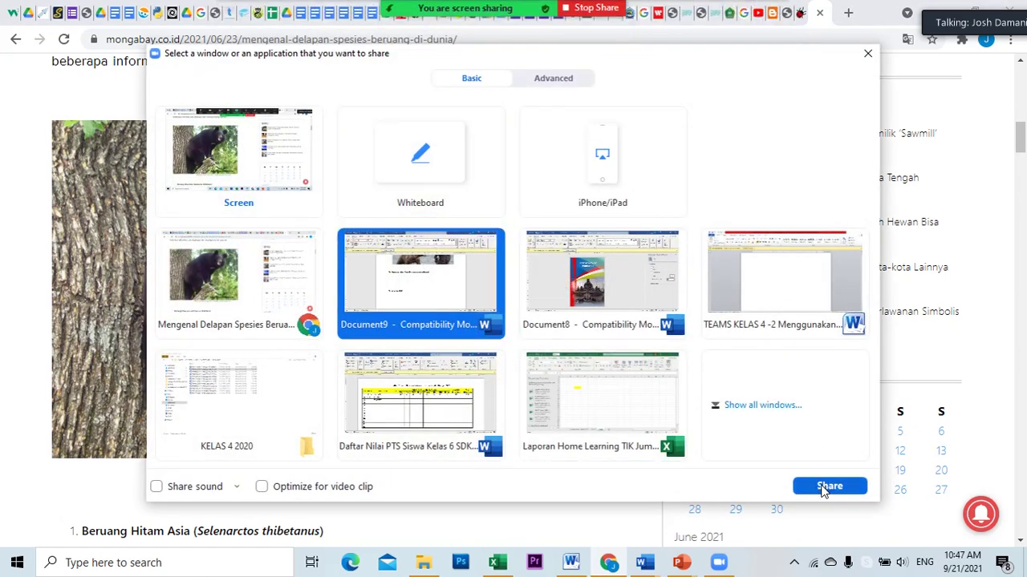
left_click(822, 490)
- Paste the copied black bear photo on the blank line directly below the Beruang Hitam Asia heading
left_click(334, 294)
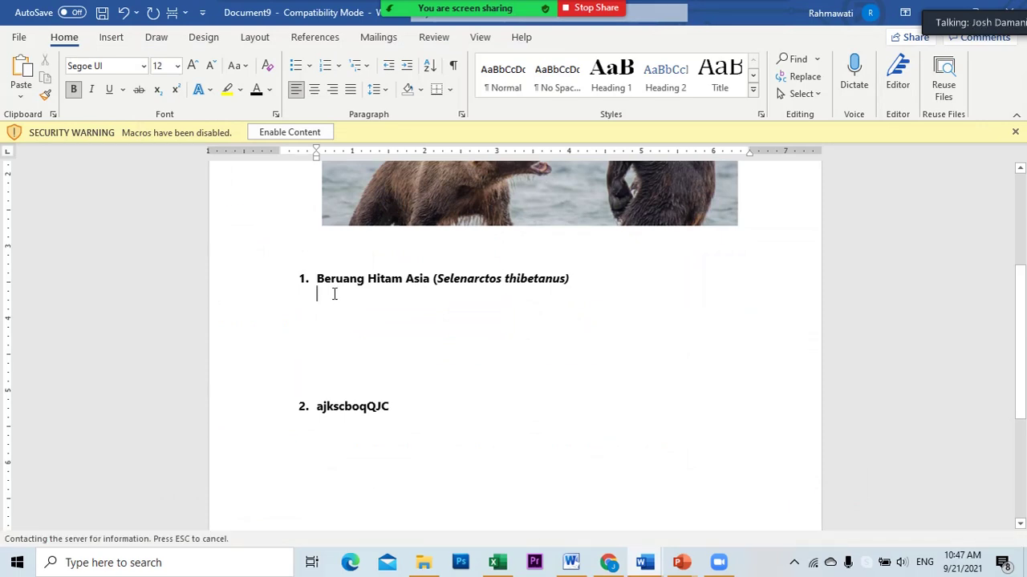
key("ctrl+v")
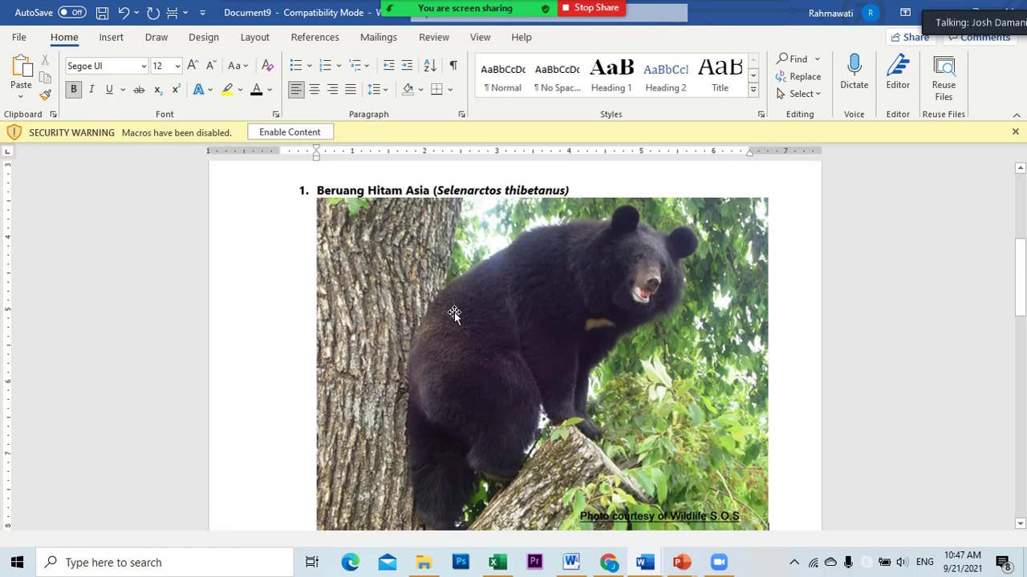
scroll(454, 298, "up", 1)
scroll(455, 298, "down", 3)
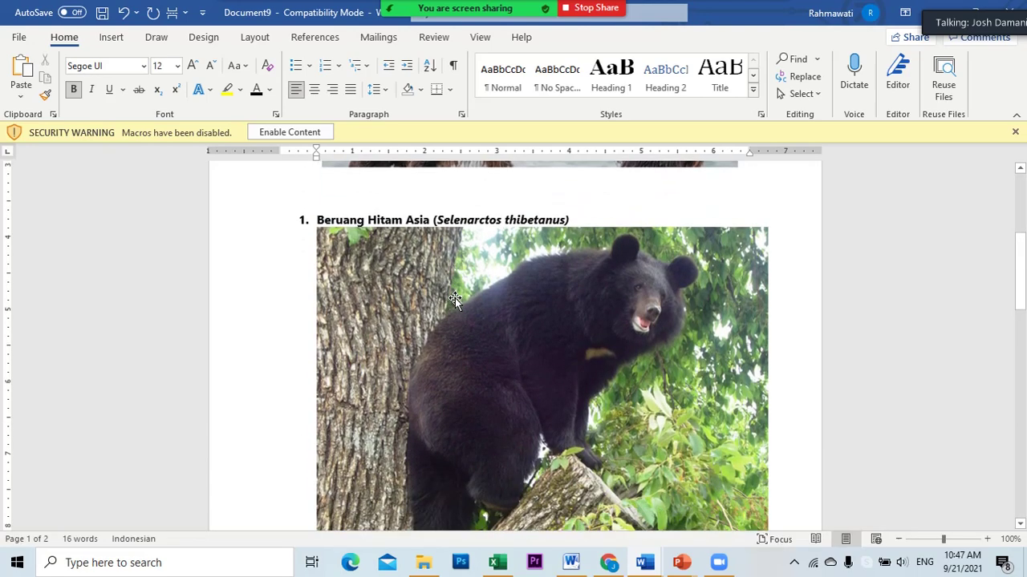
scroll(455, 298, "up", 3)
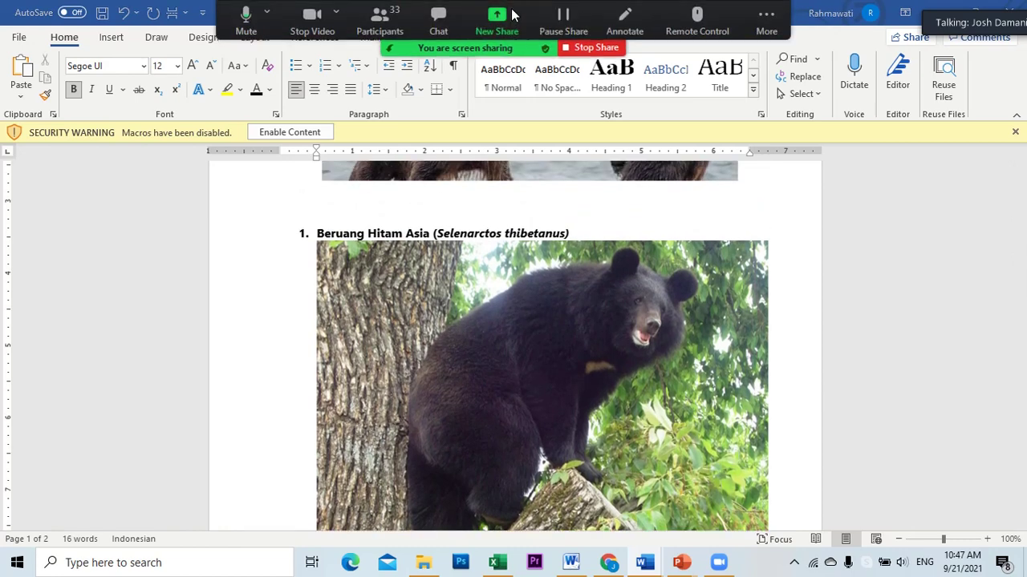
- Start a new Zoom share of the Document9 window that contains the pasted bear photo
left_click(497, 12)
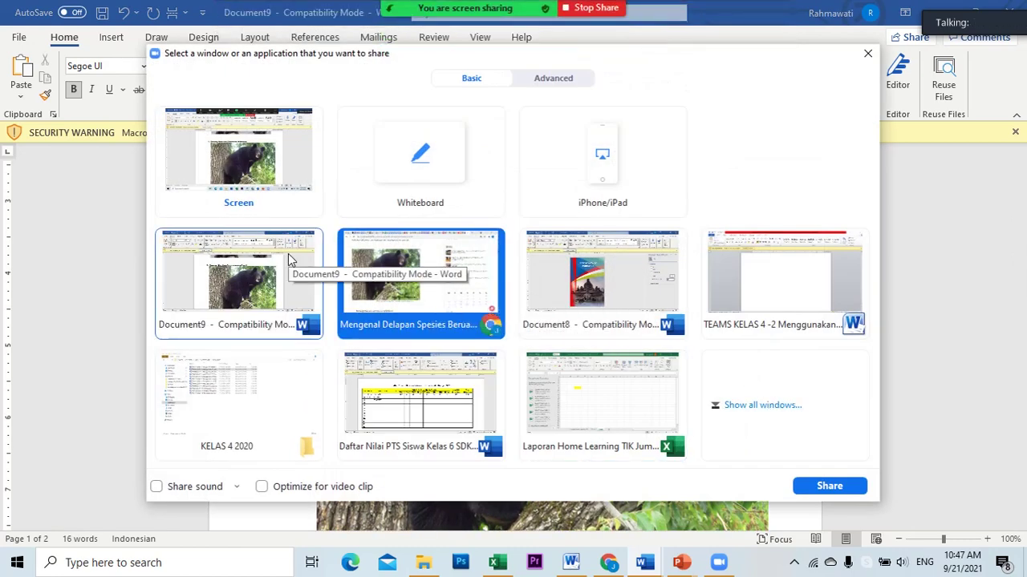
left_click(242, 276)
left_click(823, 487)
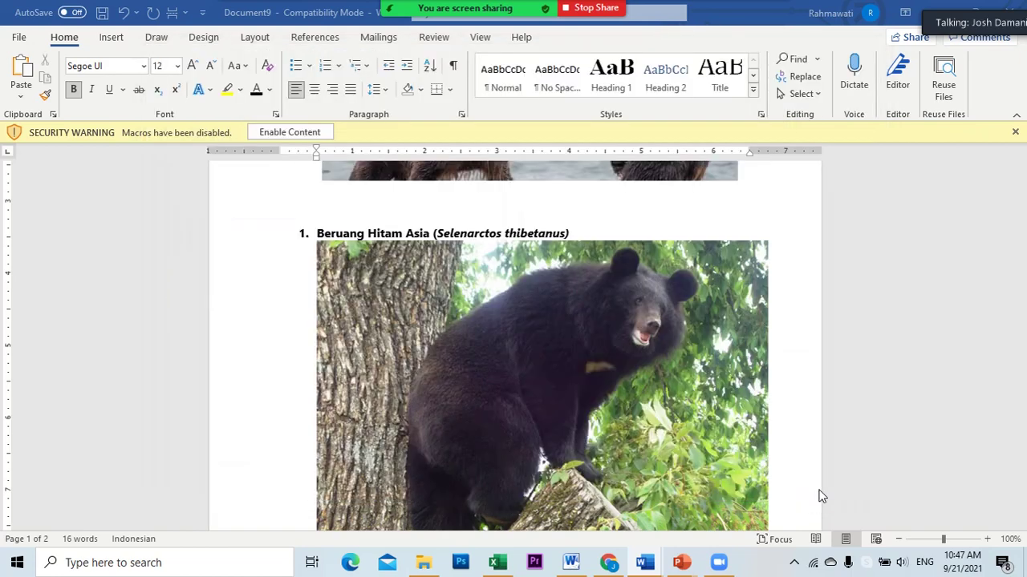
- Shrink the black bear photo proportionally to about 2.57" wide and 1.93" high
scroll(540, 324, "down", 1)
left_click(536, 314)
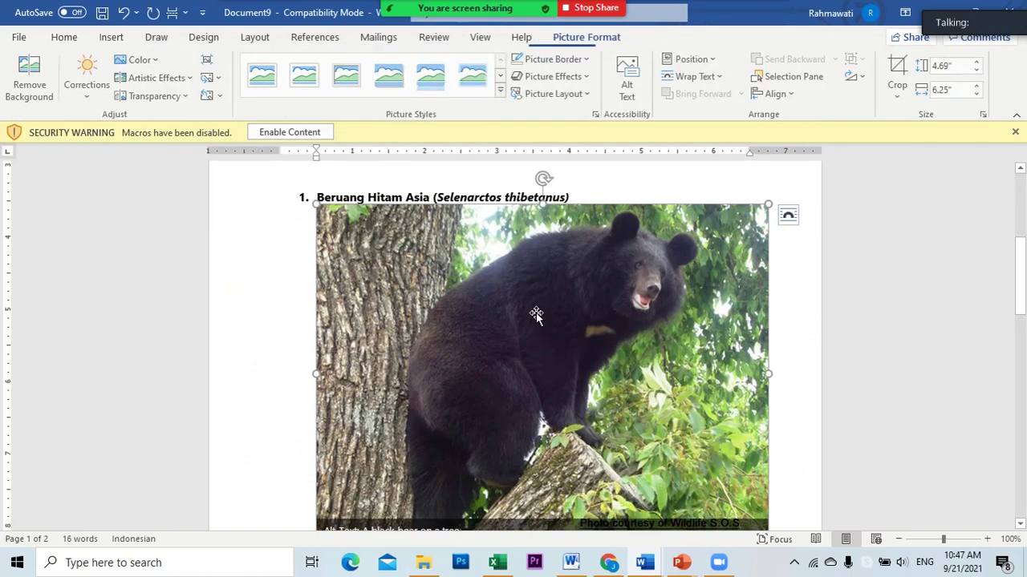
scroll(708, 433, "down", 1)
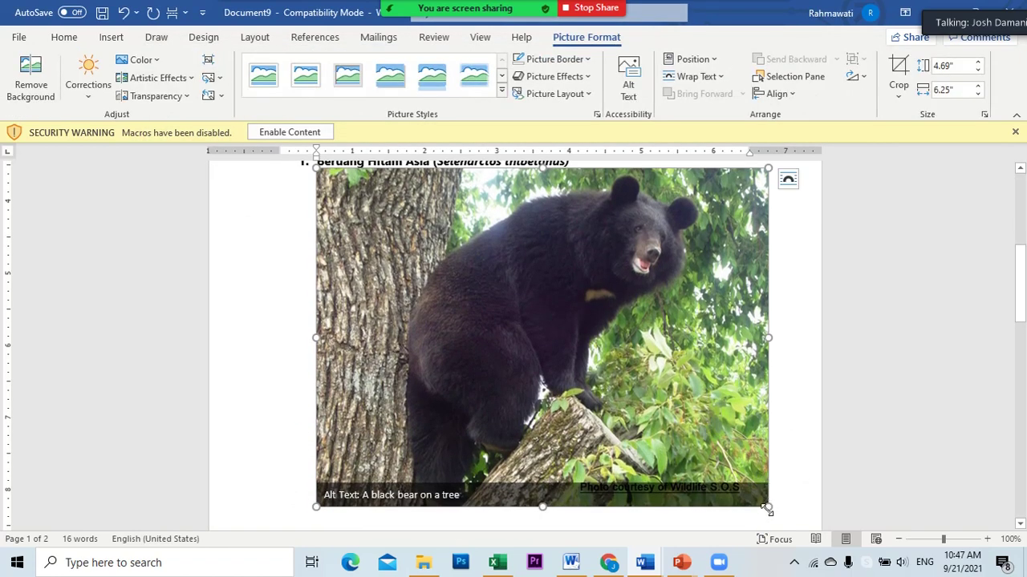
left_click_drag(768, 507, 493, 307)
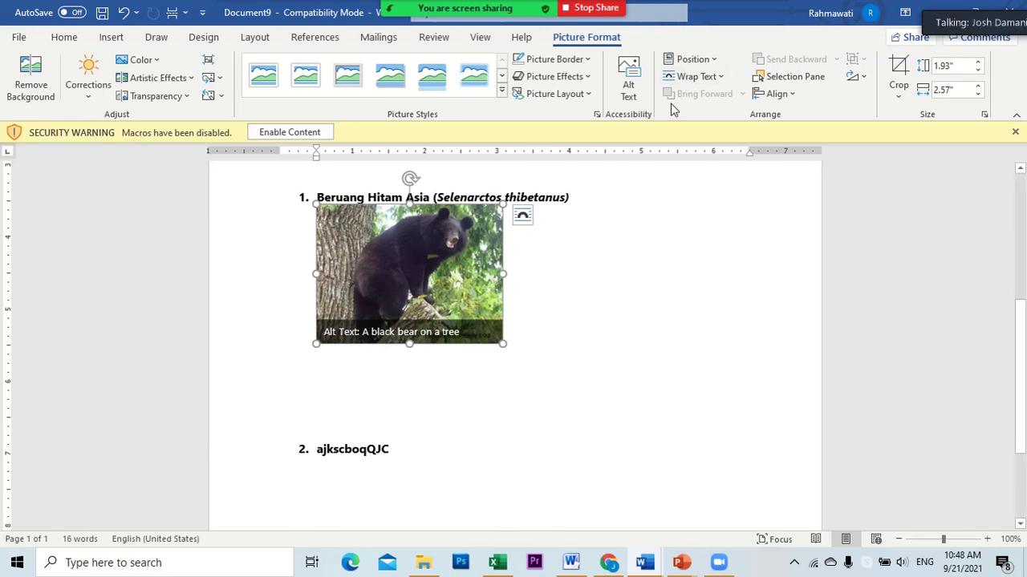
- Set the black bear photo's text wrapping to Behind Text
left_click(691, 76)
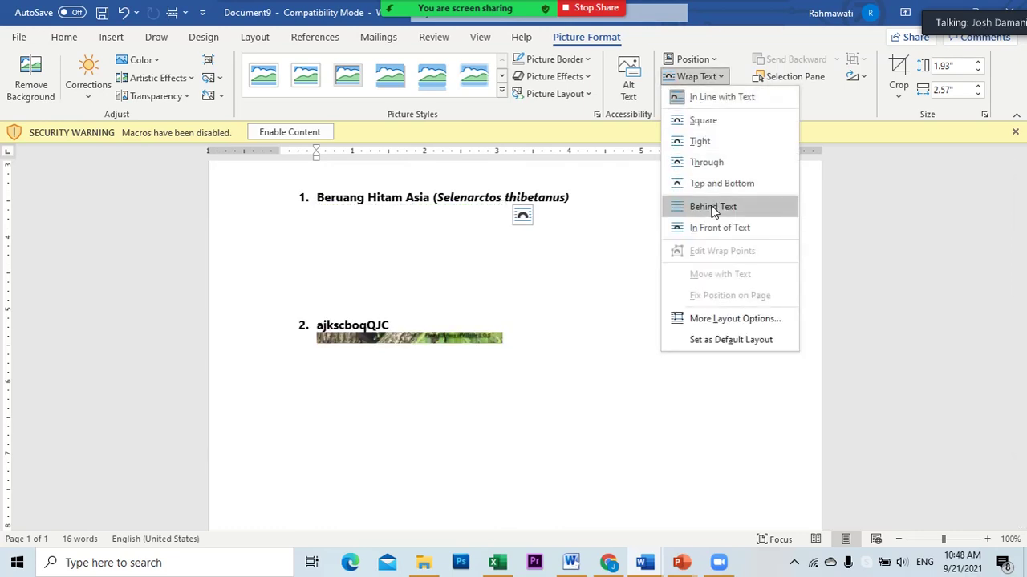
left_click(713, 207)
left_click(493, 273)
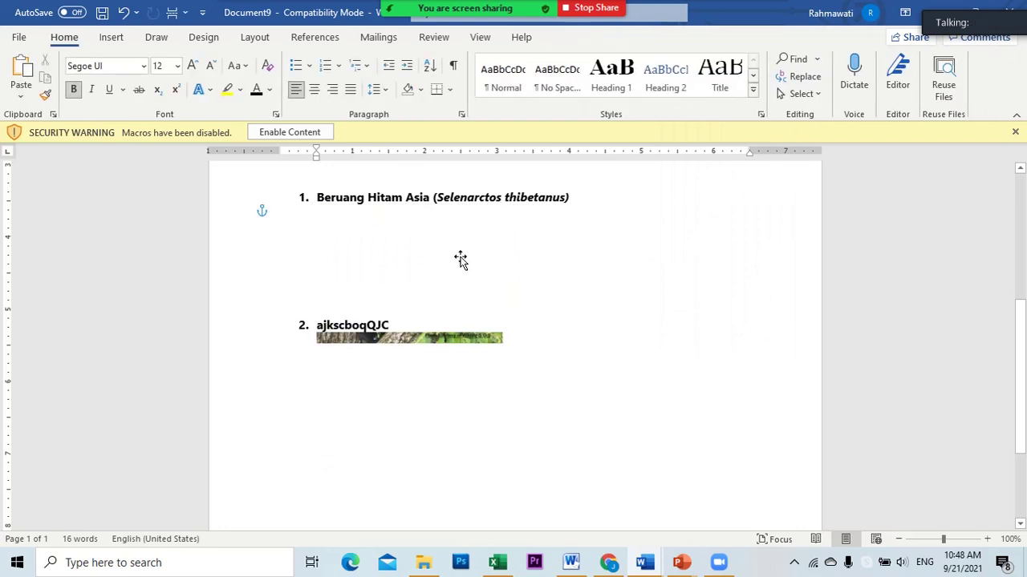
- Set the black bear photo's text wrapping to In Front of Text
left_click(458, 260)
left_click(691, 76)
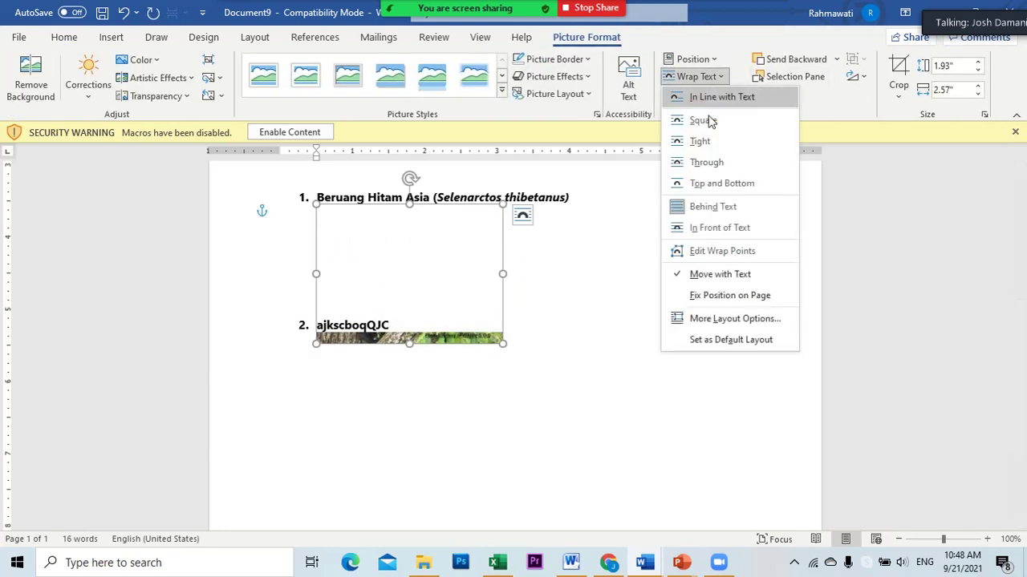
left_click(719, 228)
left_click(653, 293)
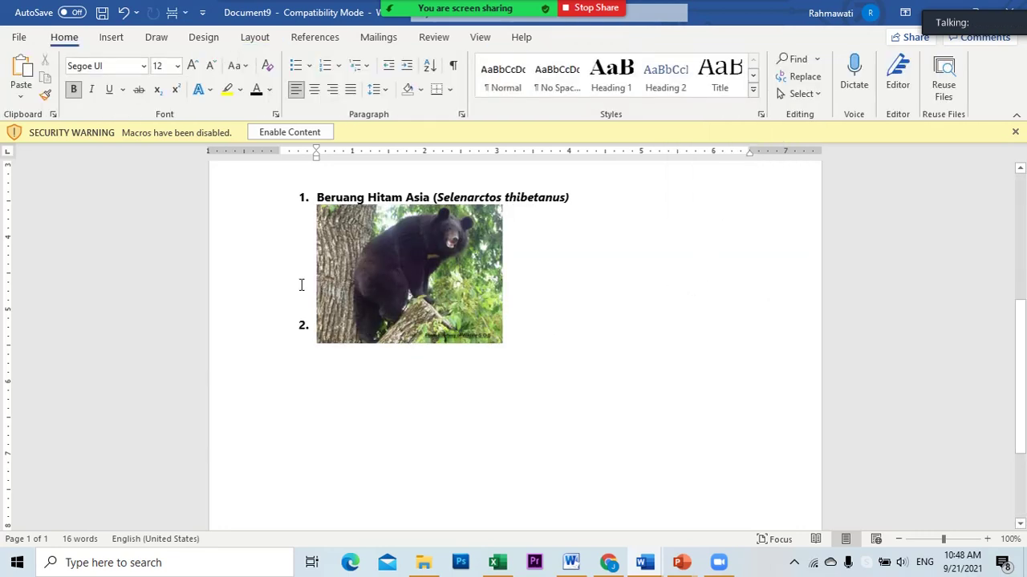
- Insert blank lines beside the photo to push the second list item, "ajkscboqQJC", down below the picture
left_click(301, 284)
type("ajkscboqQJC")
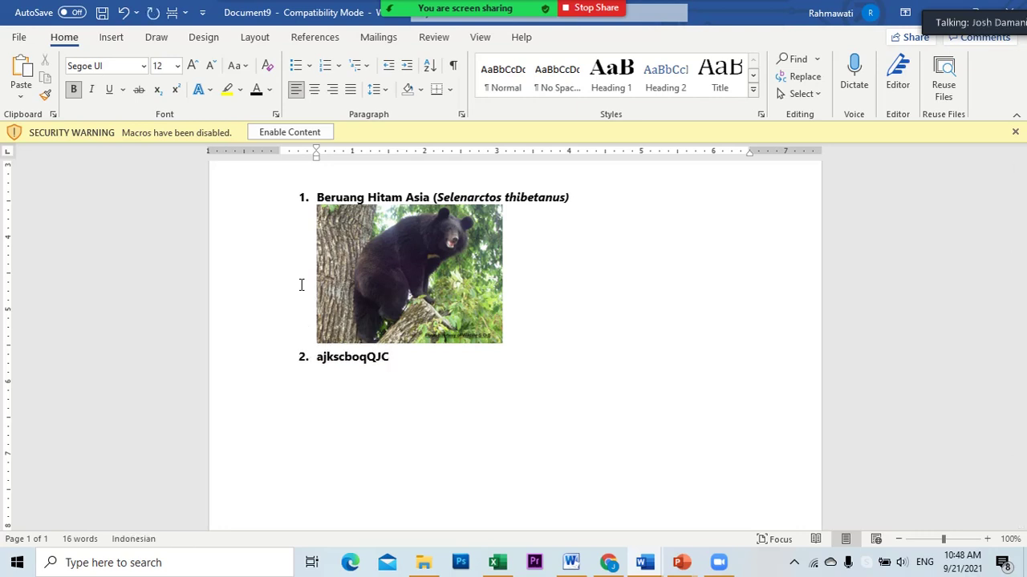
key("Return")
key("Return")
key("Return")
key("Return")
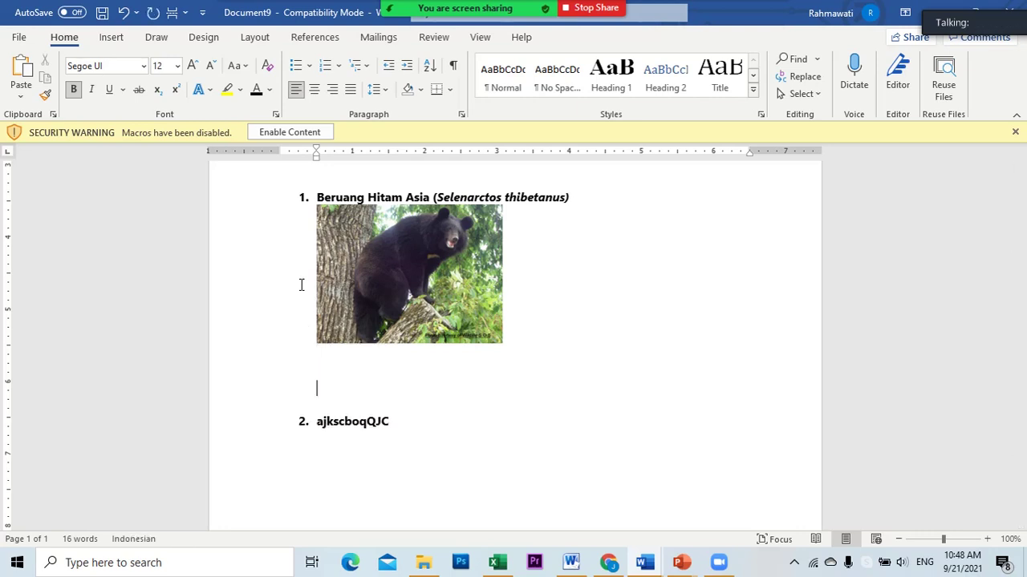
- Move the black bear photo slightly down, leaving a small gap below the Beruang Hitam Asia heading
left_click(381, 273)
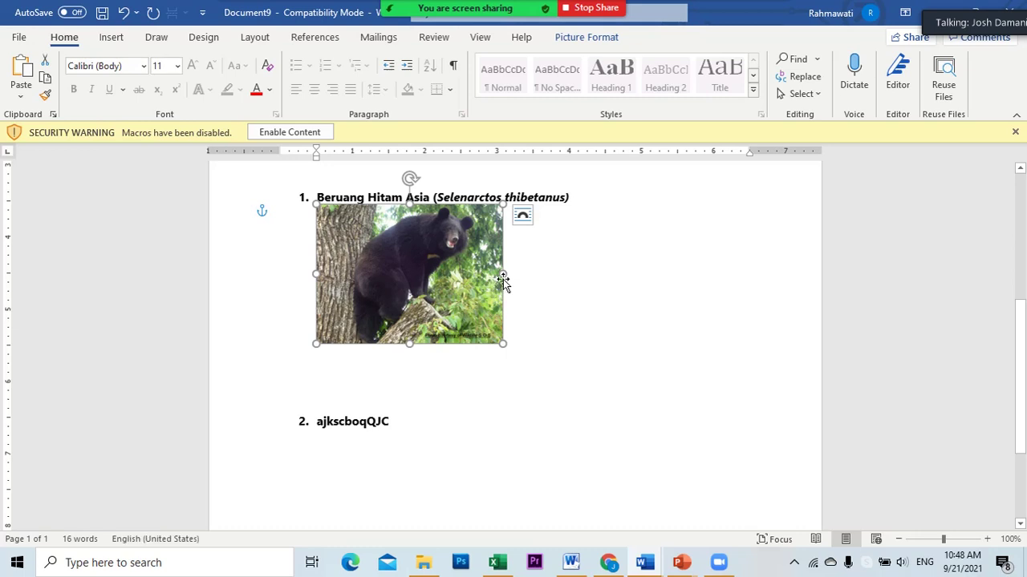
mouse_move(463, 287)
left_mouse_down()
mouse_move(527, 294)
mouse_move(467, 294)
mouse_move(449, 281)
left_mouse_up()
left_click(612, 301)
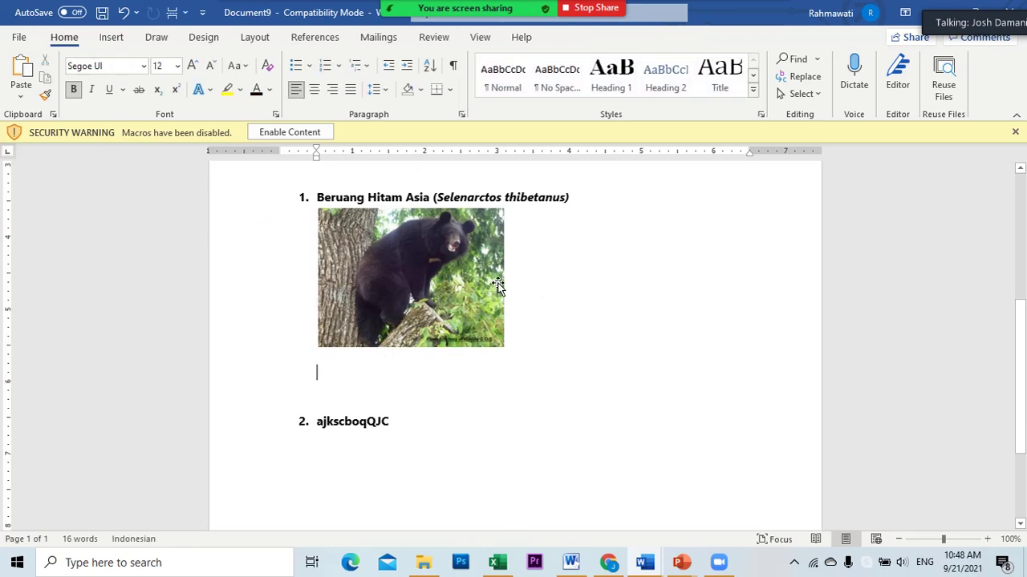
- Switch to Chrome and select the first description paragraph under the Beruang Hitam Asia heading in the Mongabay article
left_click(604, 562)
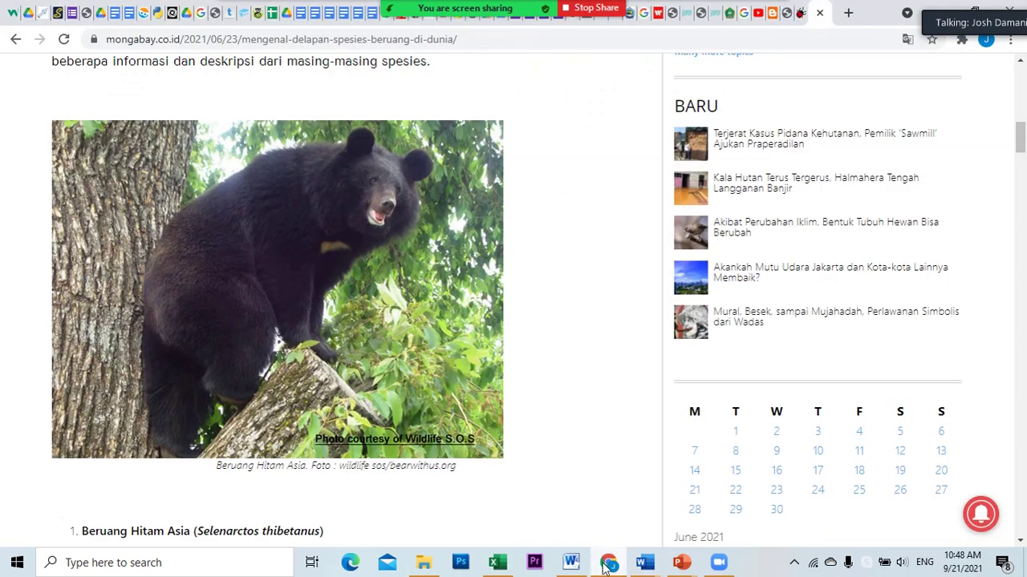
scroll(424, 246, "down", 5)
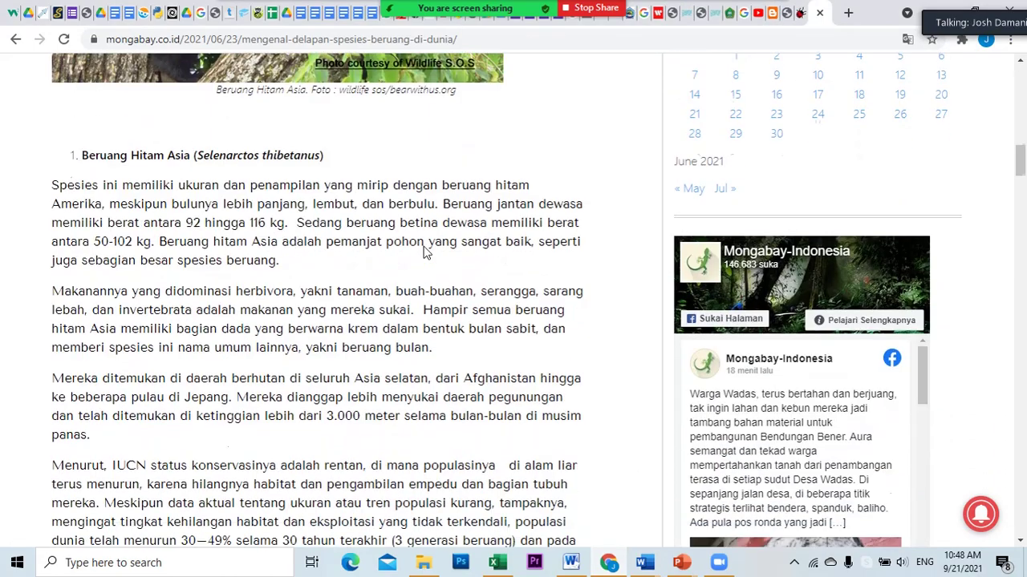
scroll(421, 246, "down", 3)
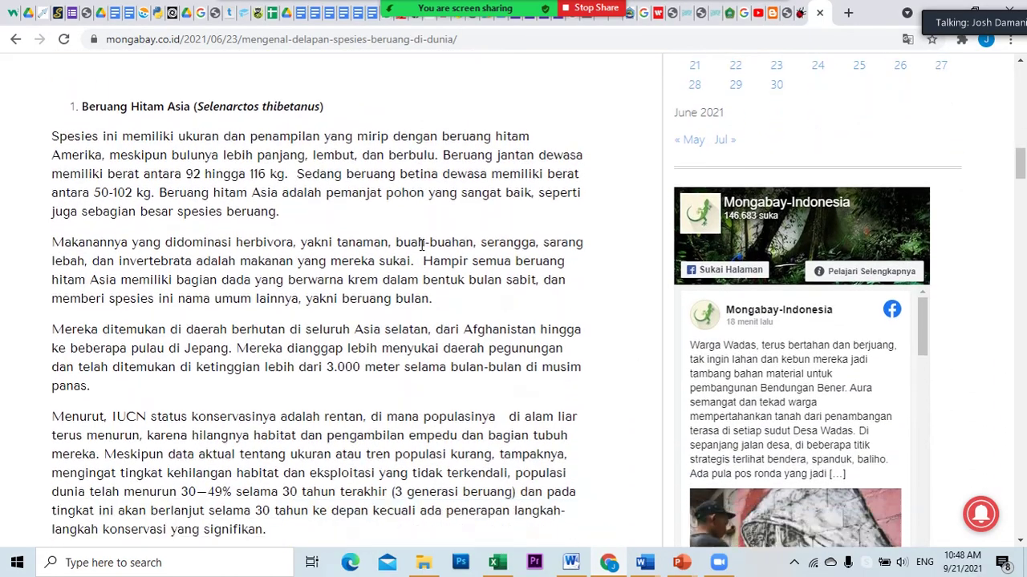
scroll(421, 247, "down", 6)
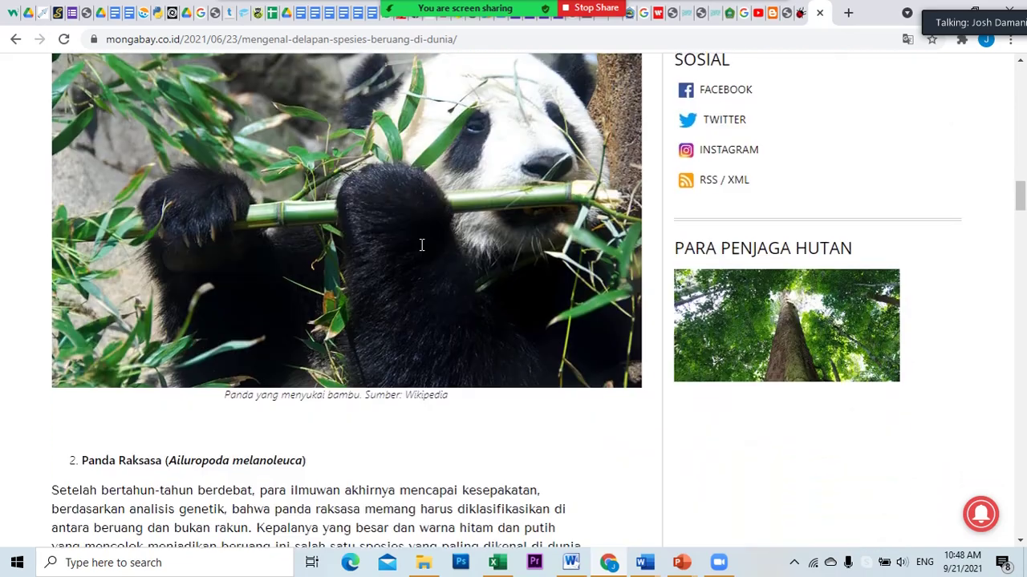
scroll(421, 246, "up", 9)
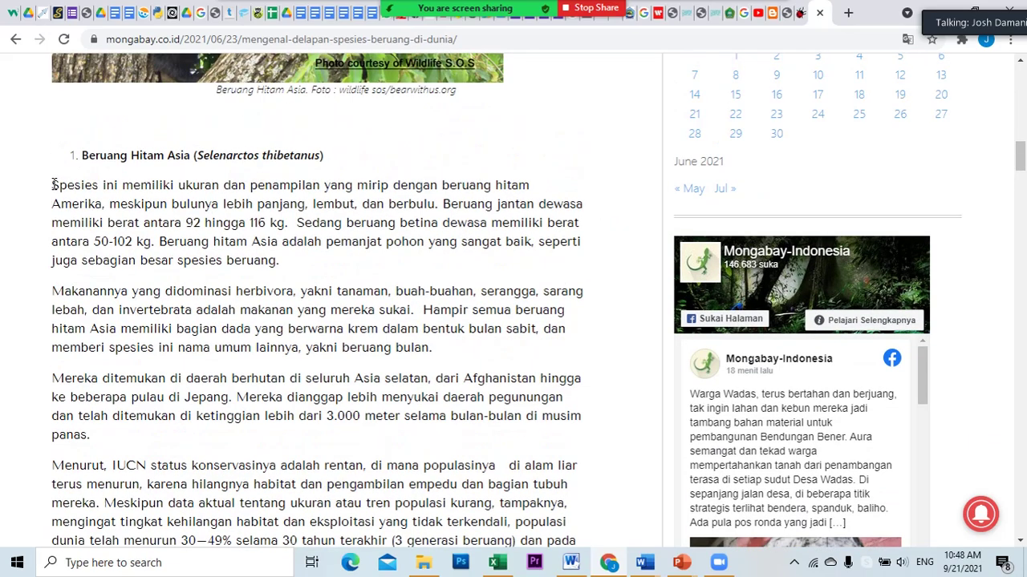
left_click_drag(53, 185, 397, 268)
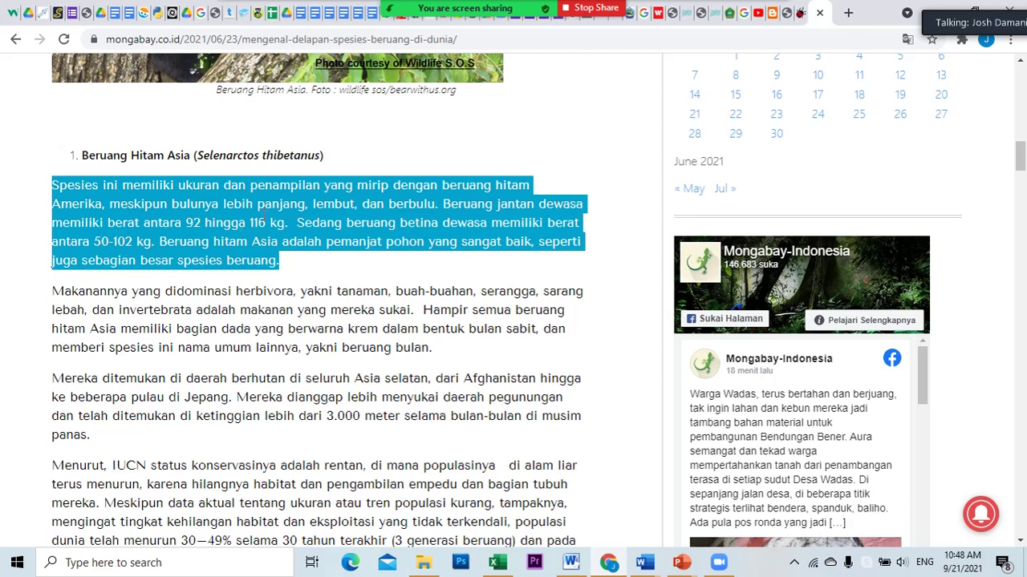
- Share the Mongabay article window in the Zoom meeting
mouse_move(465, 9)
left_click(496, 20)
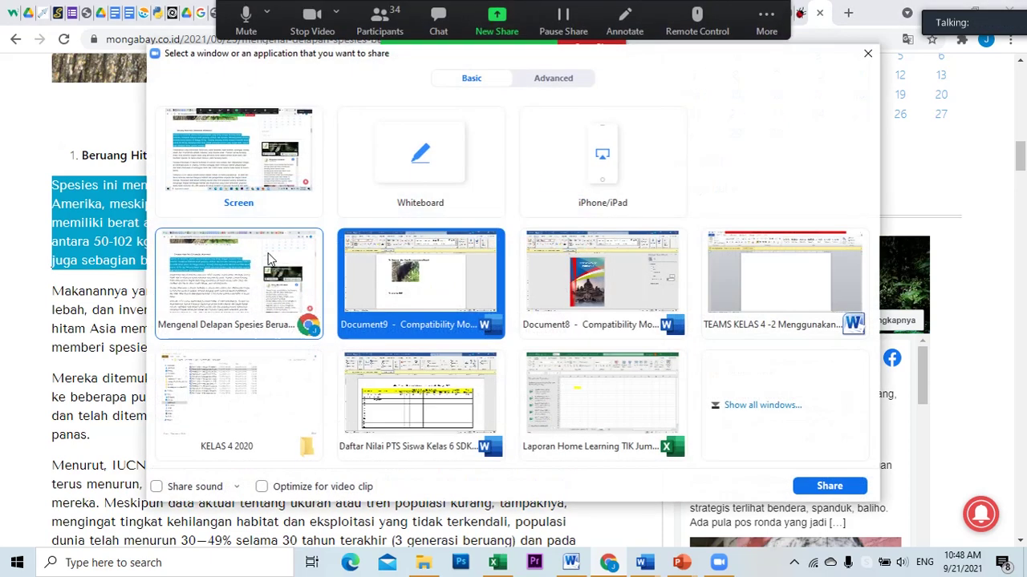
left_click(829, 486)
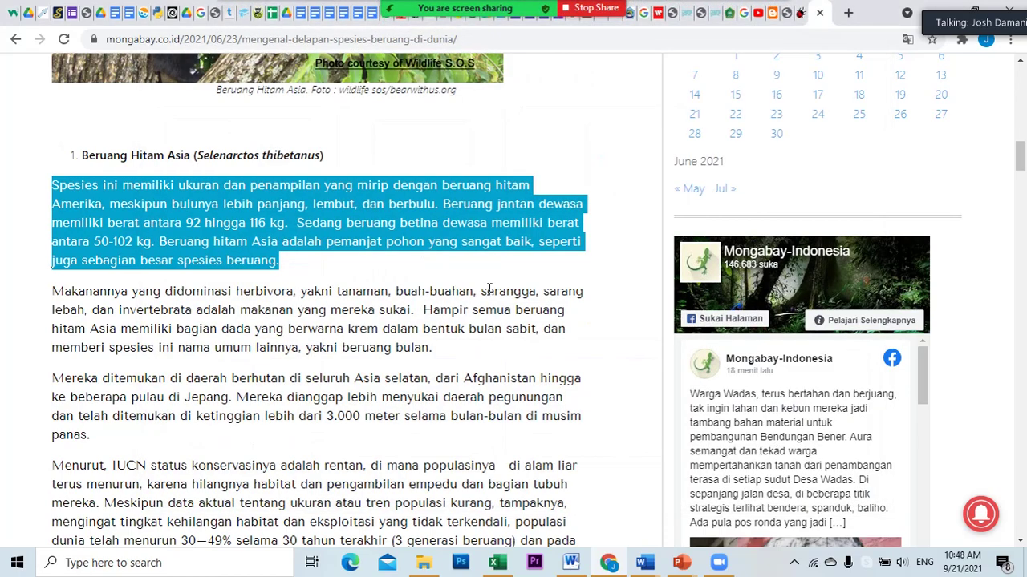
- Copy the first paragraph below the Beruang Hitam Asia heading, from "Spesies ini memiliki ukuran" to "sebagian besar spesies beruang."
scroll(487, 294, "up", 3)
scroll(486, 294, "up", 5)
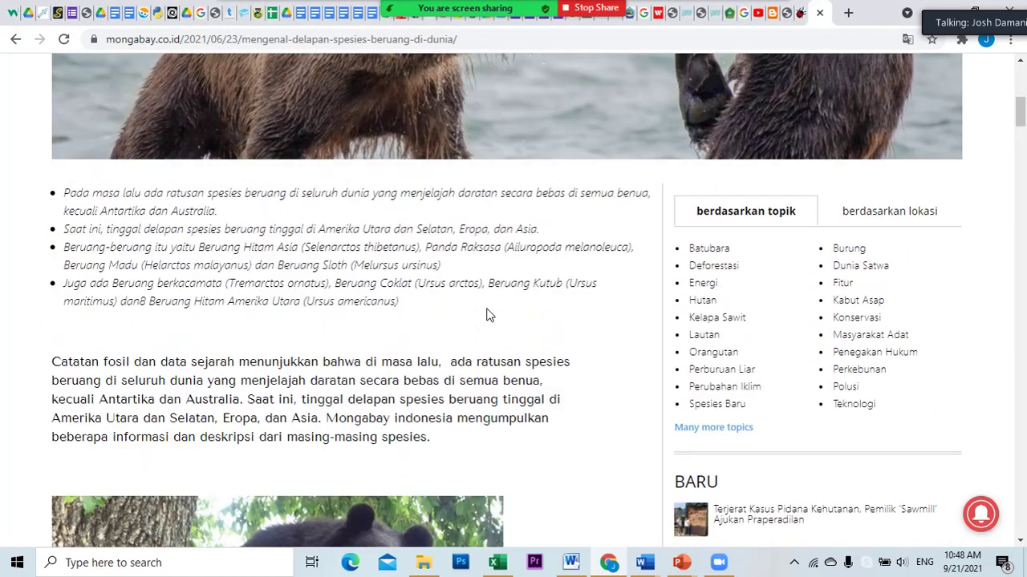
scroll(490, 315, "down", 6)
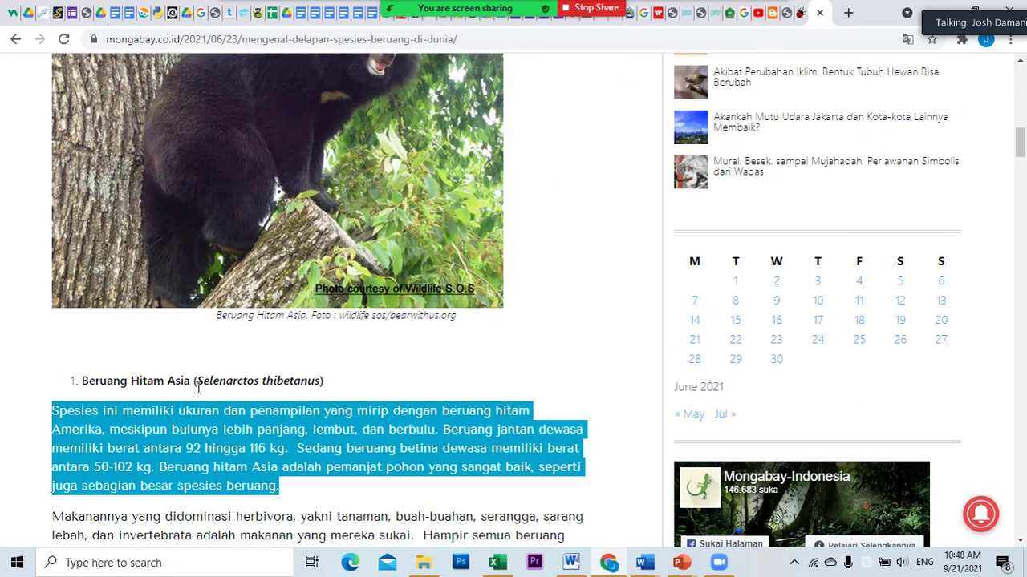
scroll(200, 386, "up", 2)
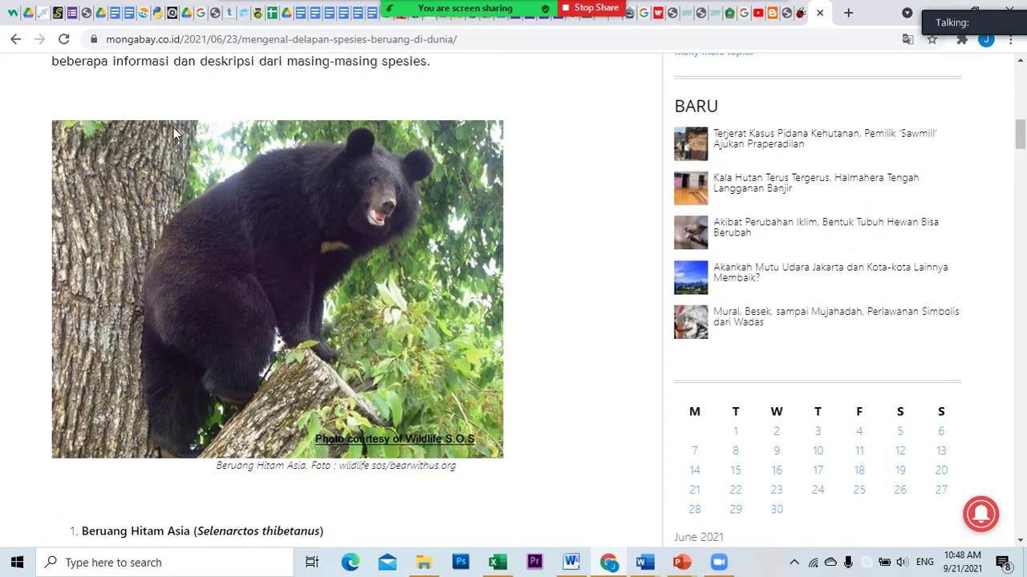
scroll(342, 269, "down", 2)
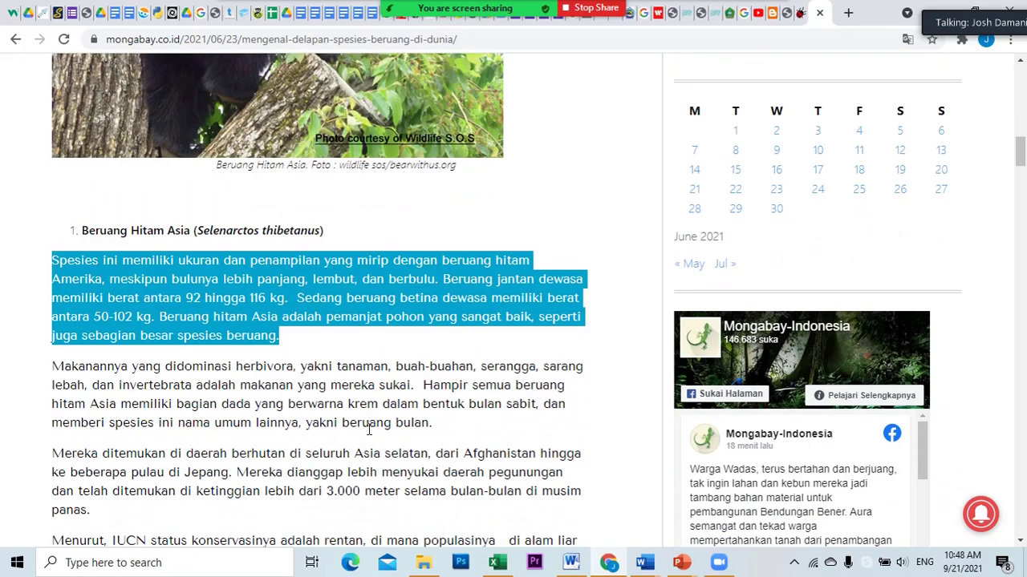
left_click(337, 354)
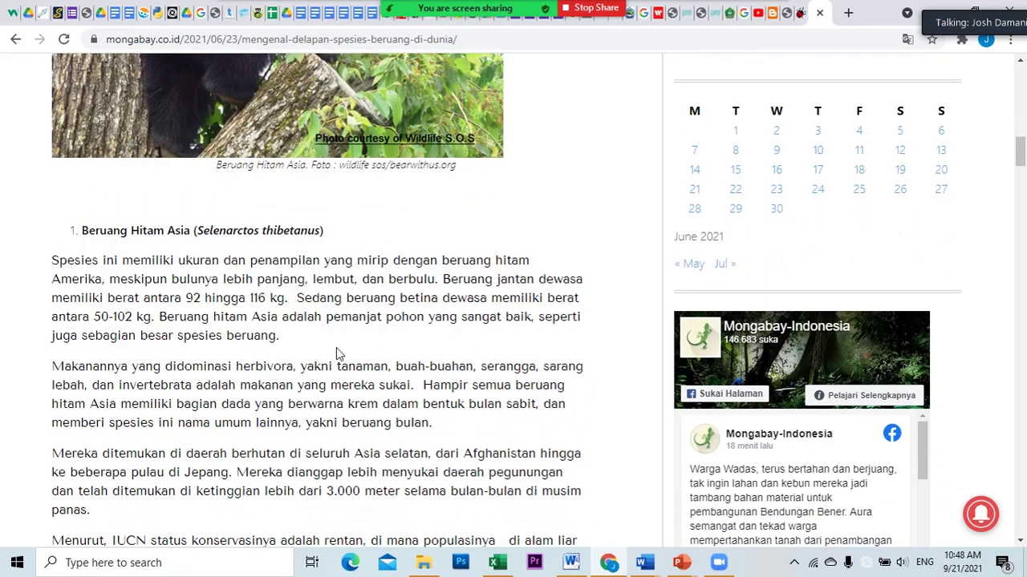
left_click_drag(48, 259, 317, 340)
right_click(251, 297)
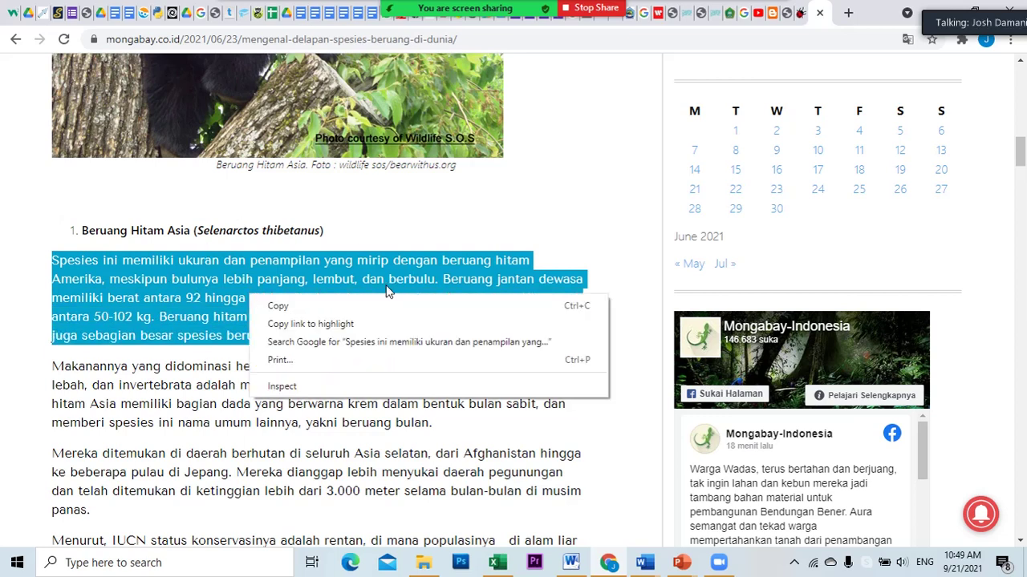
left_click(405, 217)
left_click_drag(51, 258, 357, 345)
right_click(255, 287)
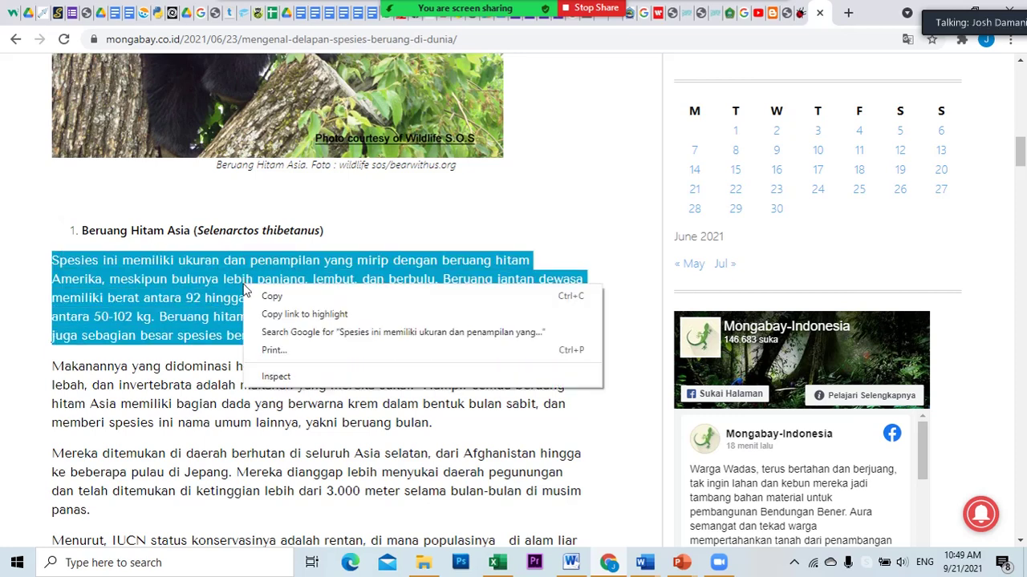
left_click(285, 297)
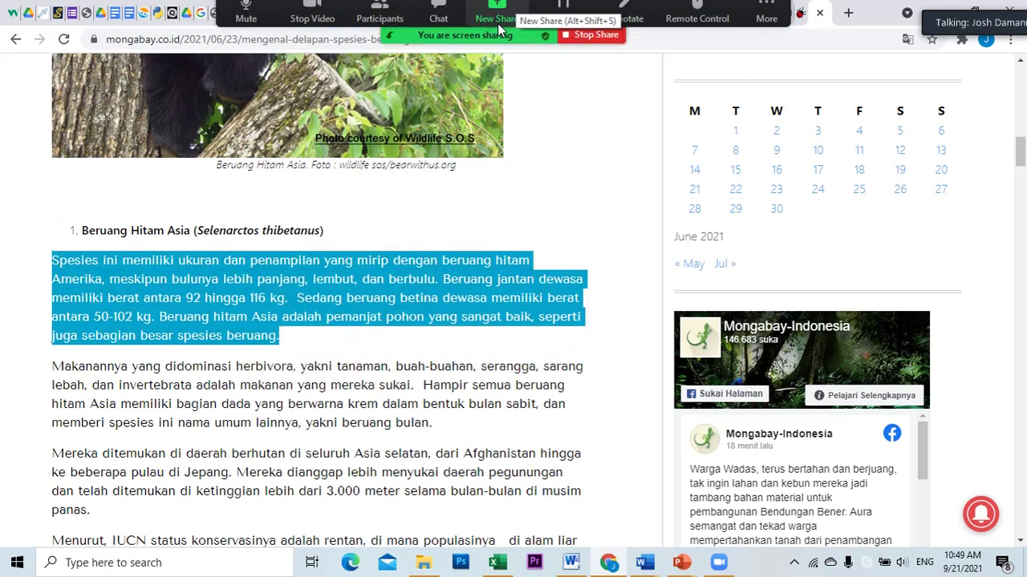
- Share the Document9 Word window in the Zoom meeting instead of the Mongabay article
left_click(496, 20)
left_click(419, 238)
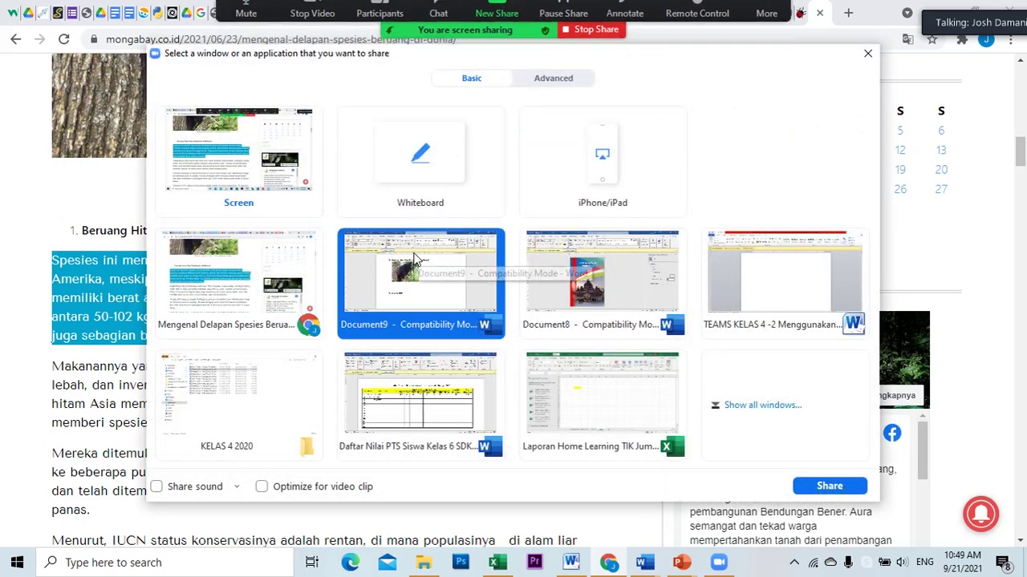
left_click(829, 487)
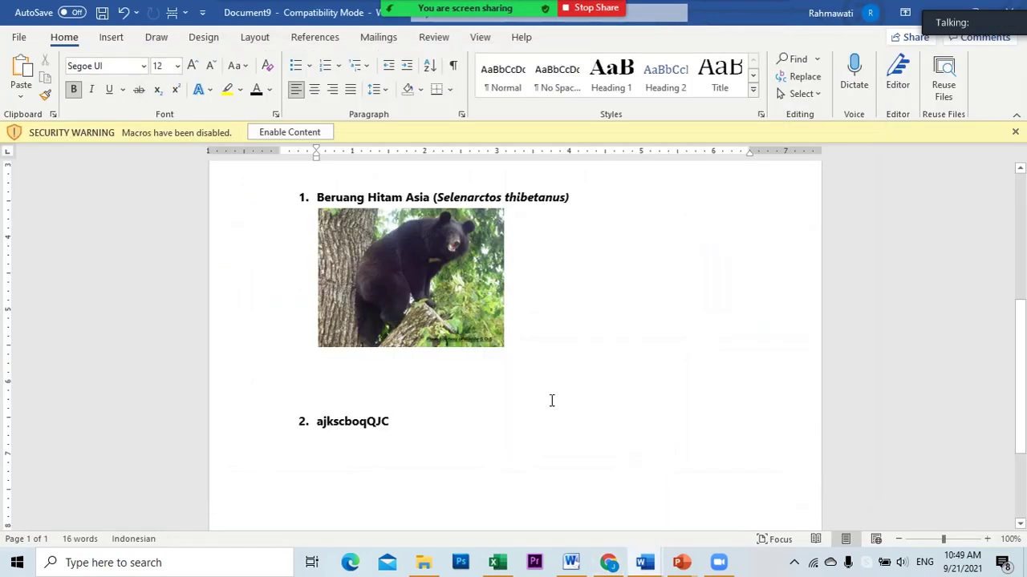
- Paste the copied description paragraph as text only below the black bear photo in Document9
right_click(328, 372)
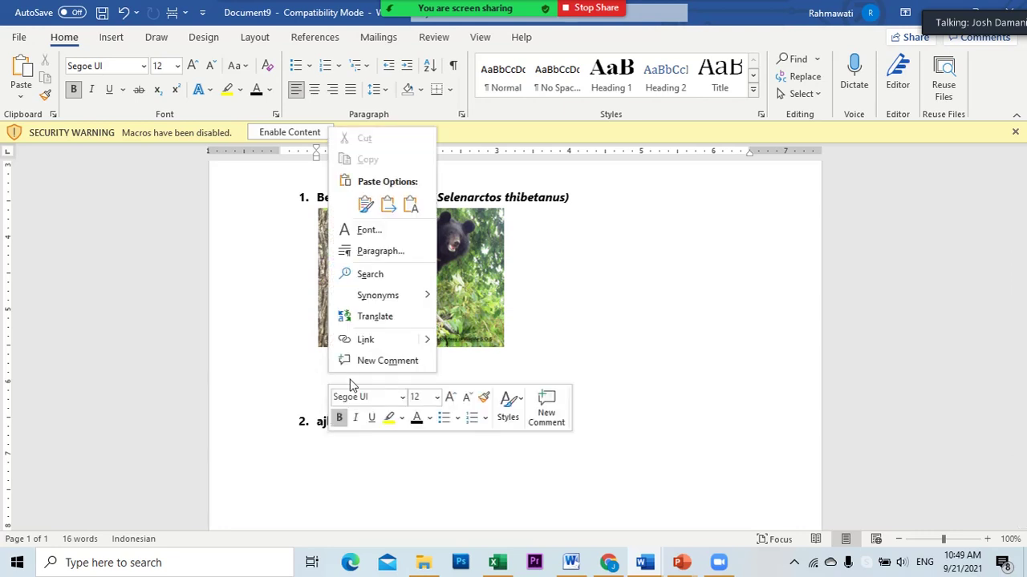
left_click(412, 206)
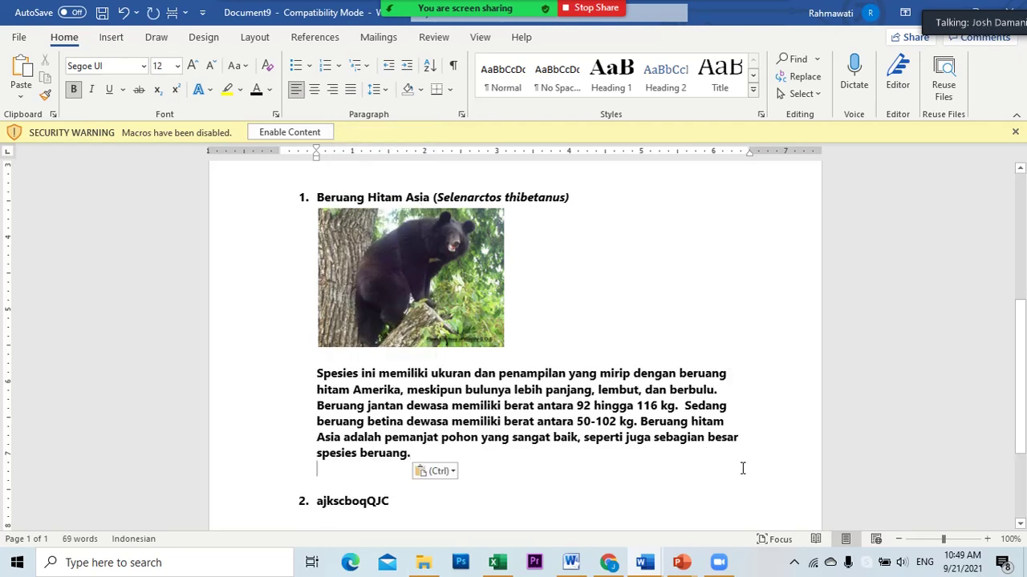
scroll(509, 387, "up", 5)
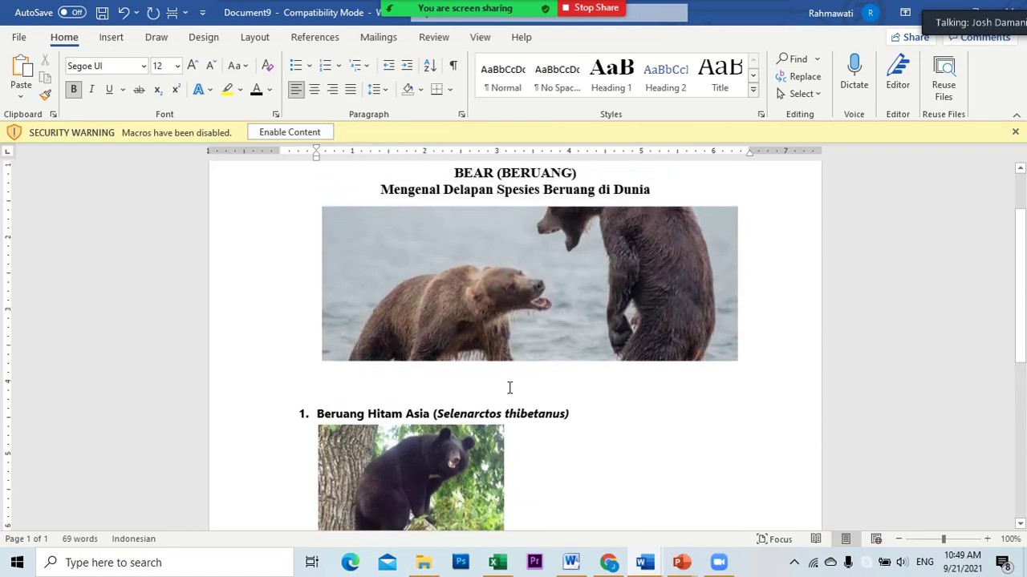
scroll(510, 388, "down", 5)
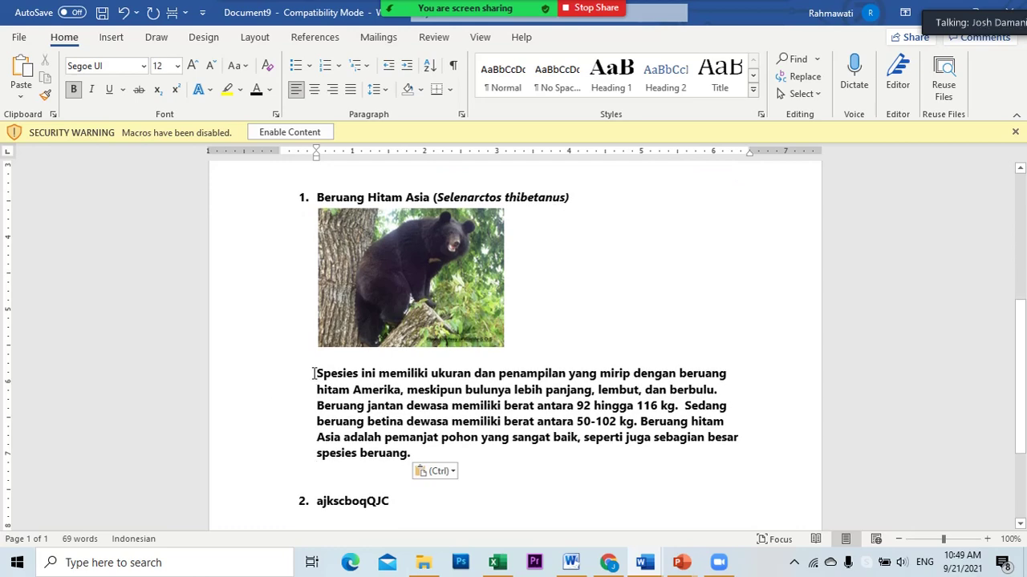
- Select the whole pasted description paragraph and share the Document9 window in the Zoom meeting again
left_click_drag(335, 376, 706, 454)
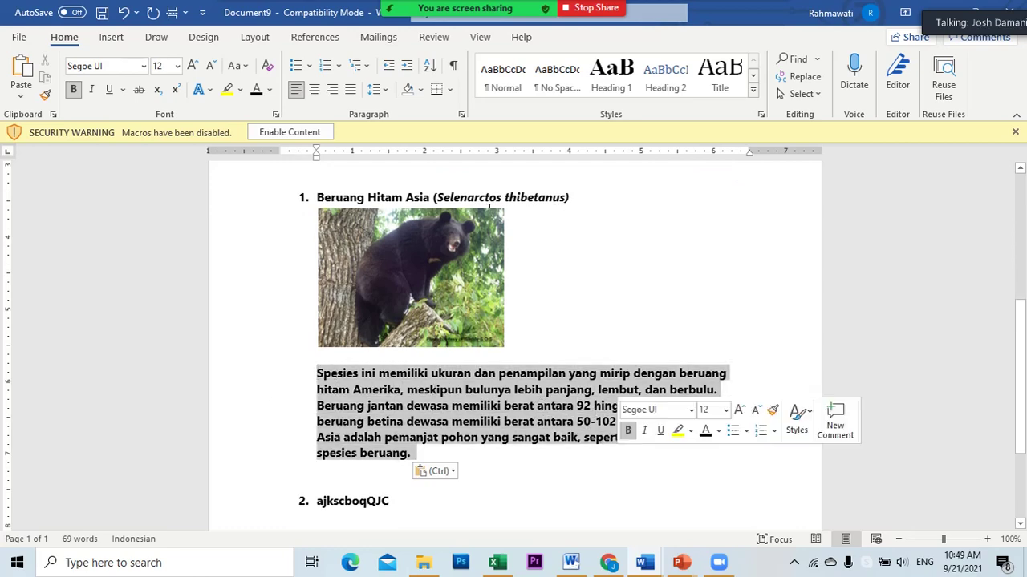
mouse_move(461, 8)
left_click(496, 20)
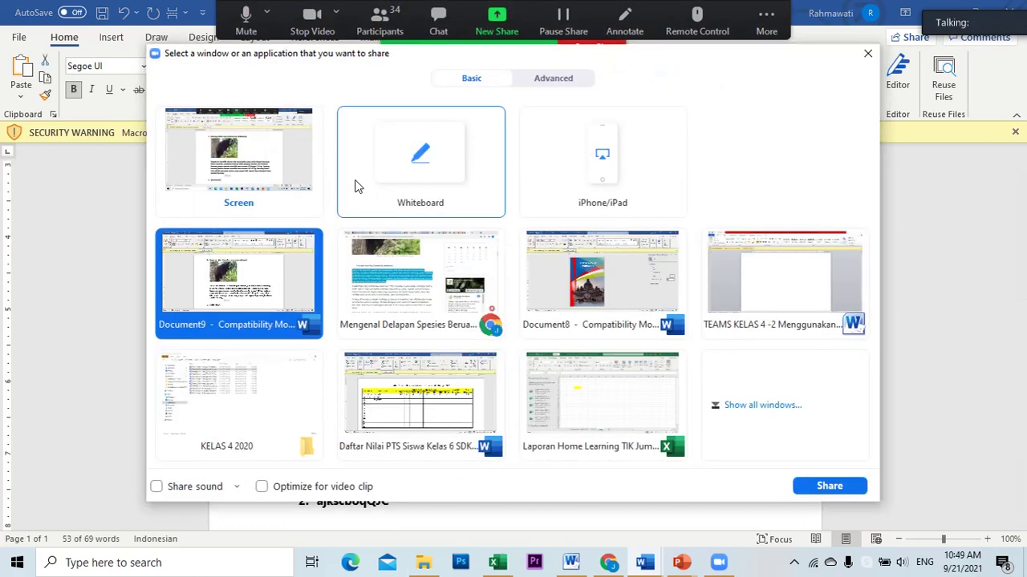
left_click(829, 486)
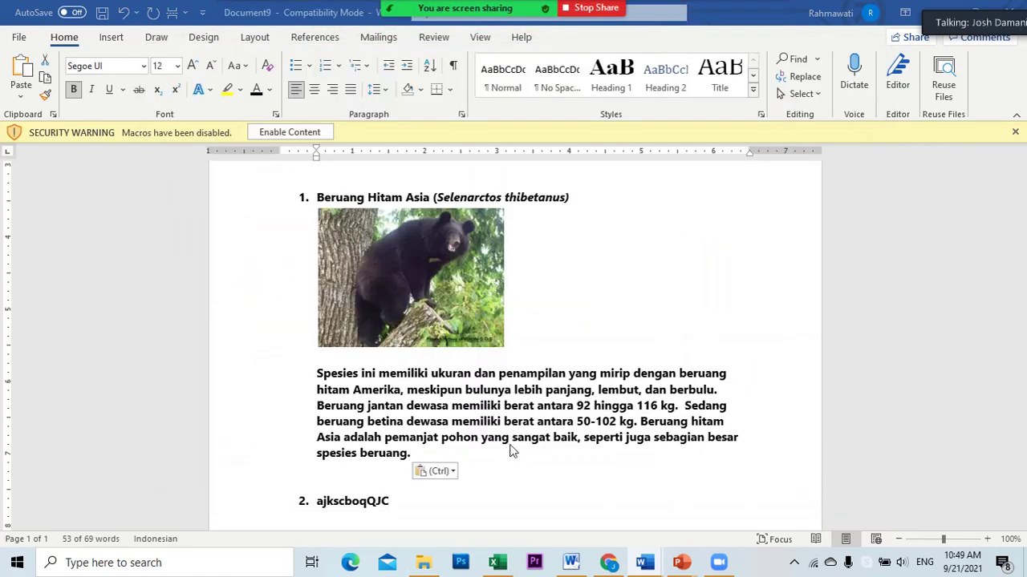
- Justify the selected description paragraph and format it in 12 pt Times New Roman without bold
scroll(509, 452, "down", 2)
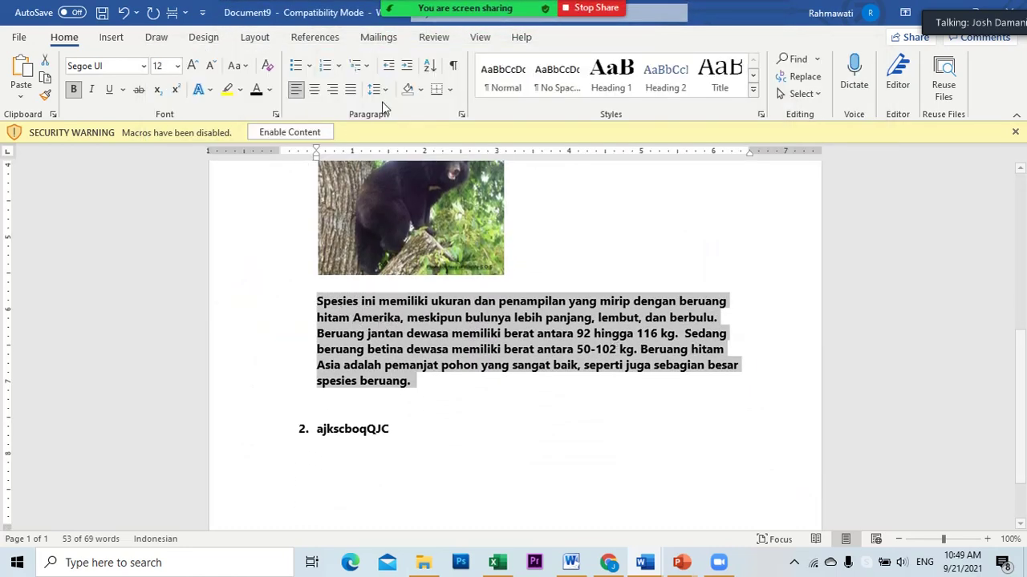
left_click(351, 87)
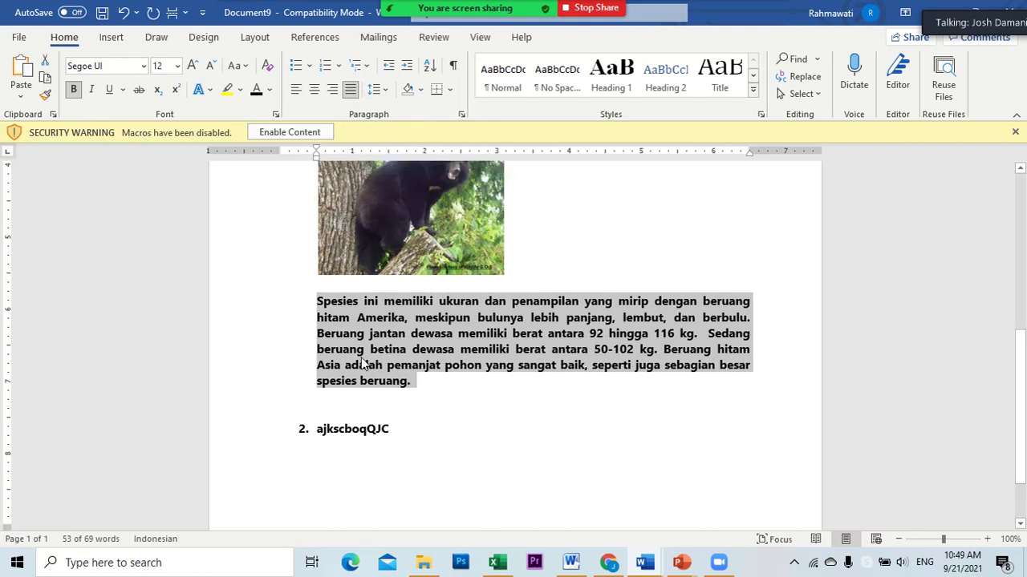
left_click(177, 65)
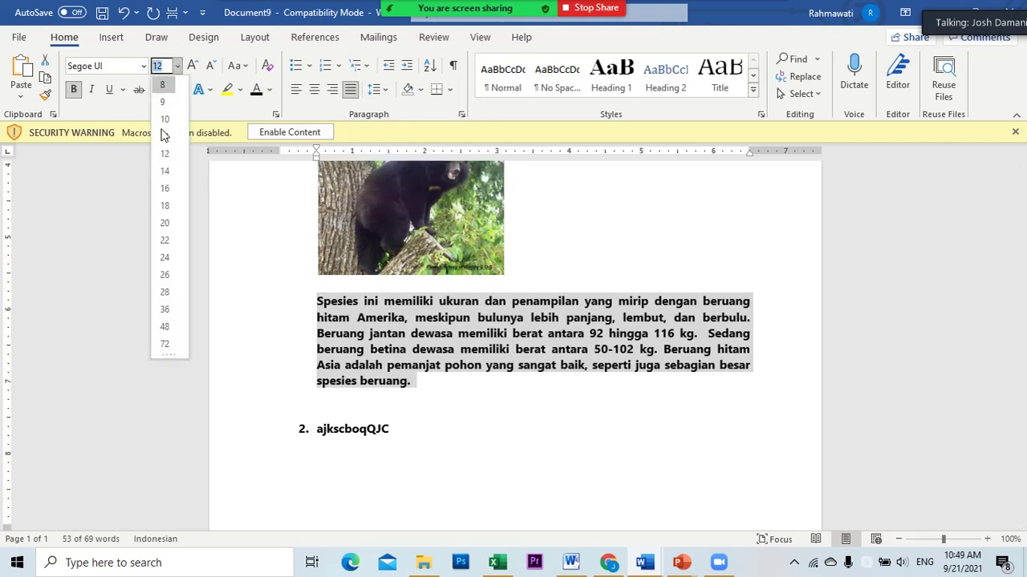
left_click(167, 160)
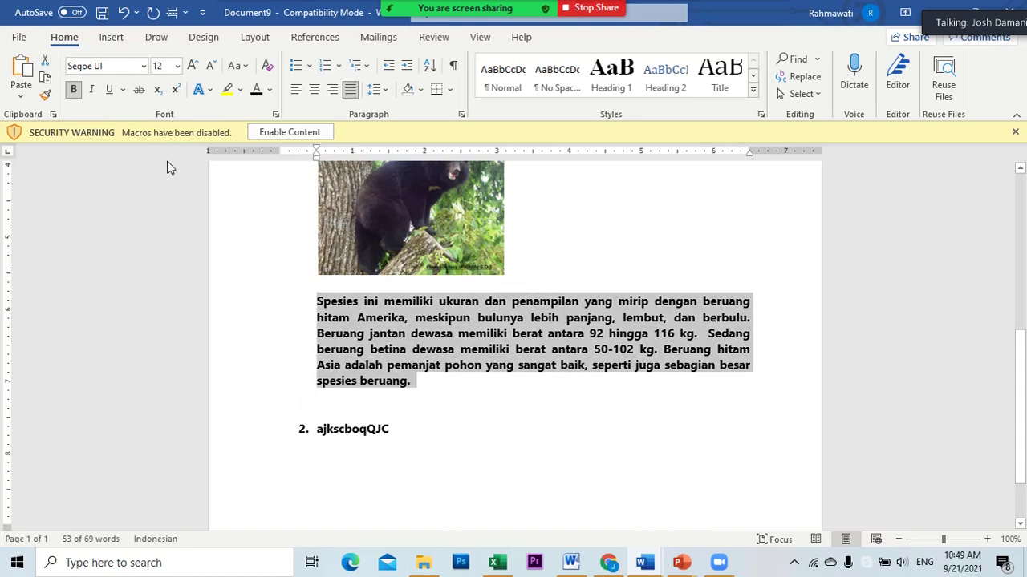
left_click(144, 66)
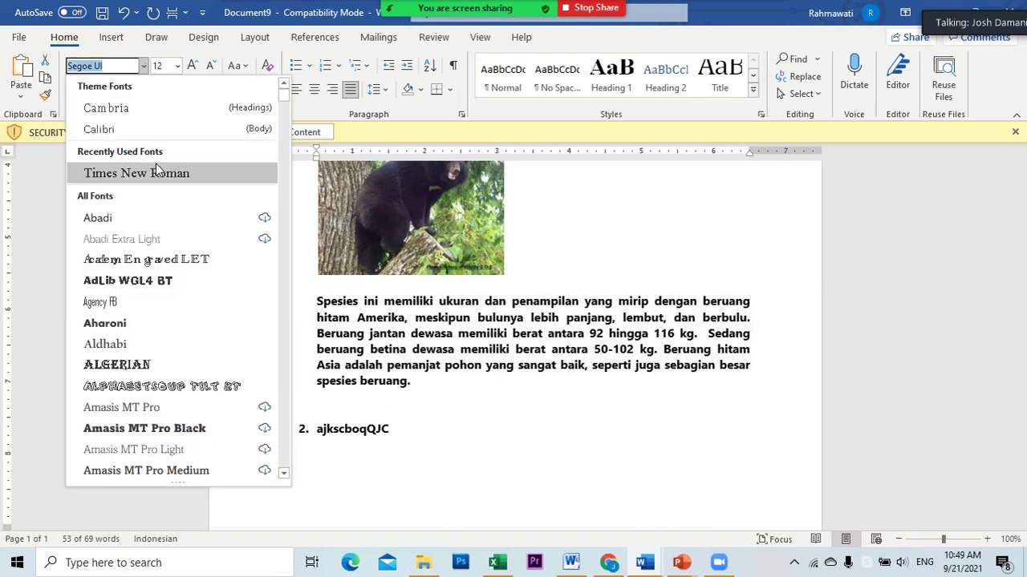
left_click(163, 175)
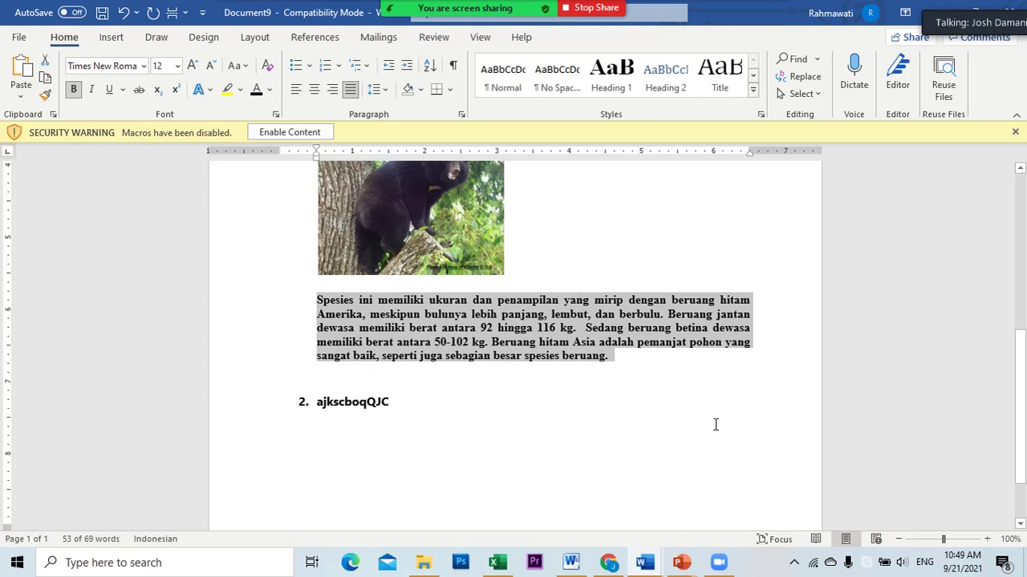
key("ctrl+b")
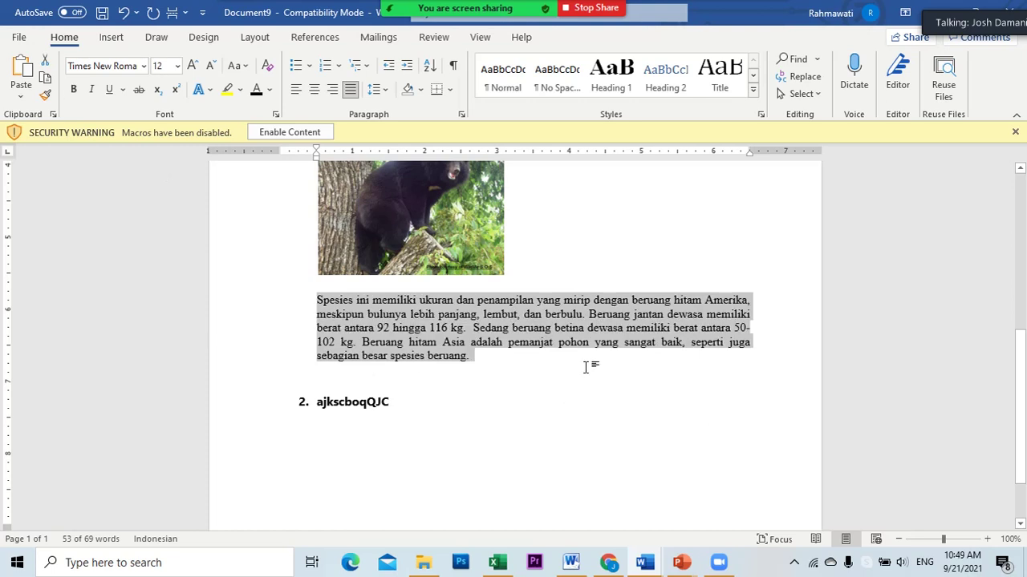
left_click(542, 365)
- Indent the first line of the description paragraph, before "Spesies ini memiliki ukuran", by one tab stop
left_click(306, 300)
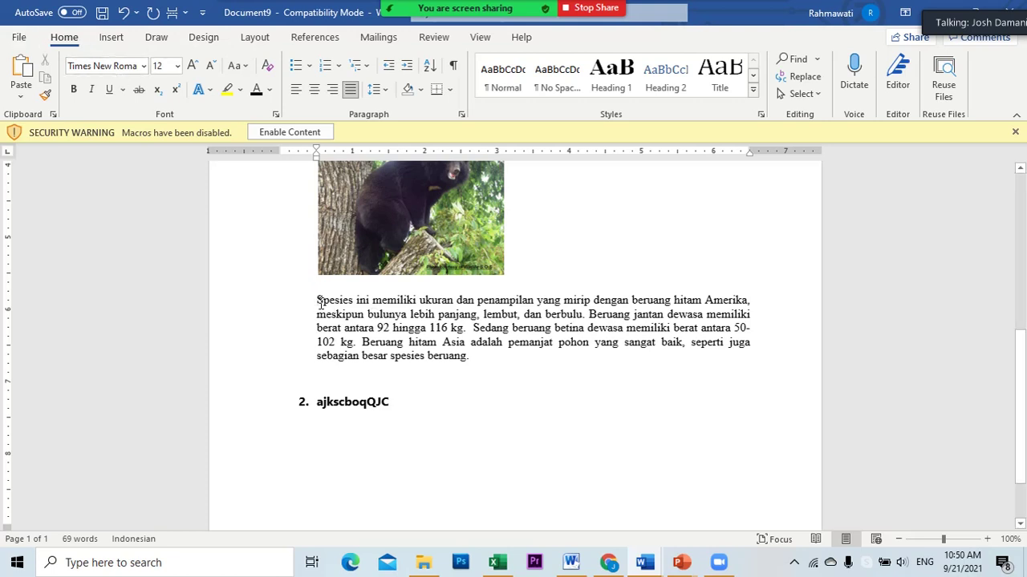
key("Tab")
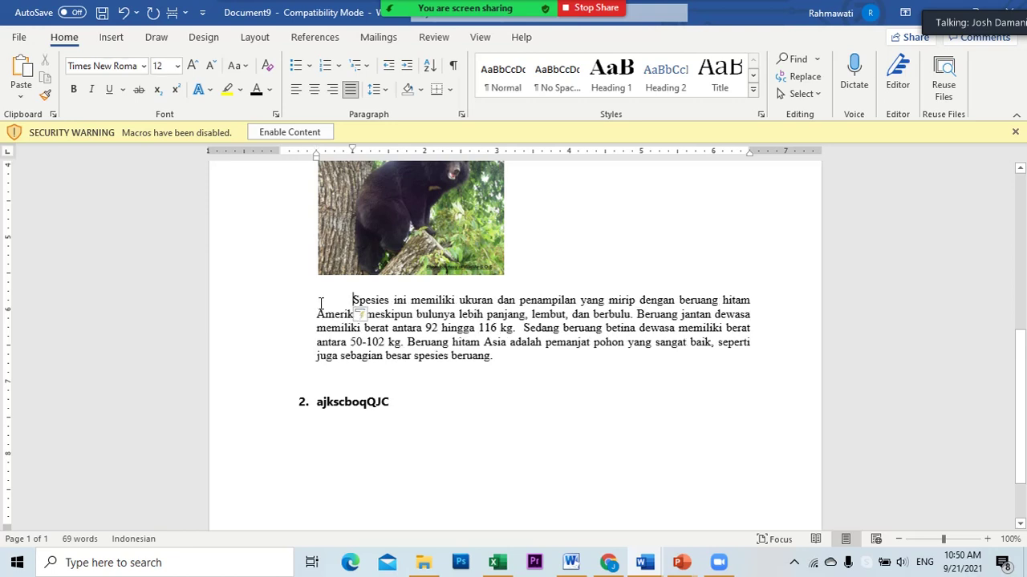
left_click(537, 377)
scroll(476, 413, "up", 3)
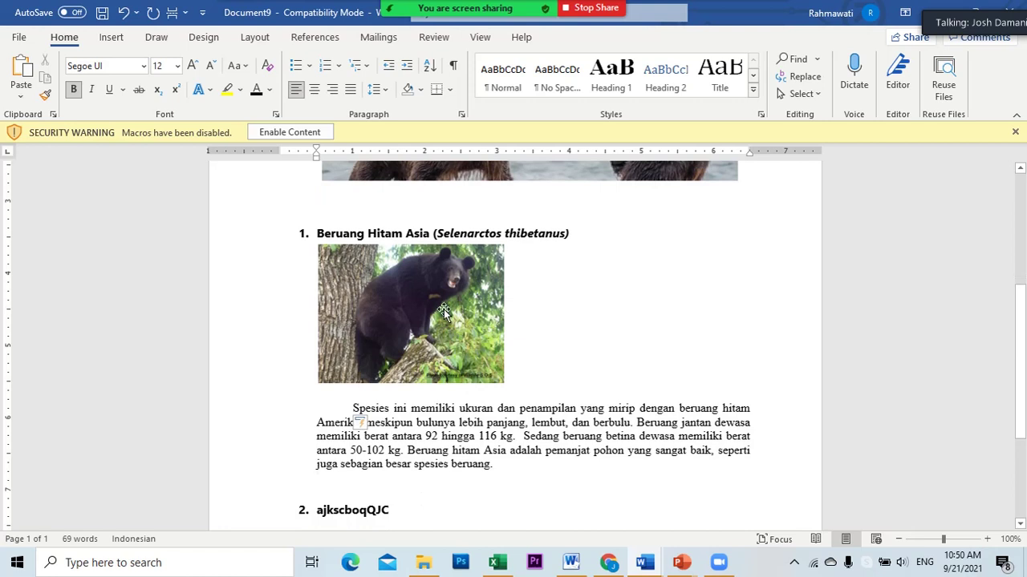
left_click(444, 312)
left_click(600, 332)
- Delete the placeholder text "ajkscboqQJC" from list item 2, keeping the empty numbered item
scroll(562, 361, "down", 2)
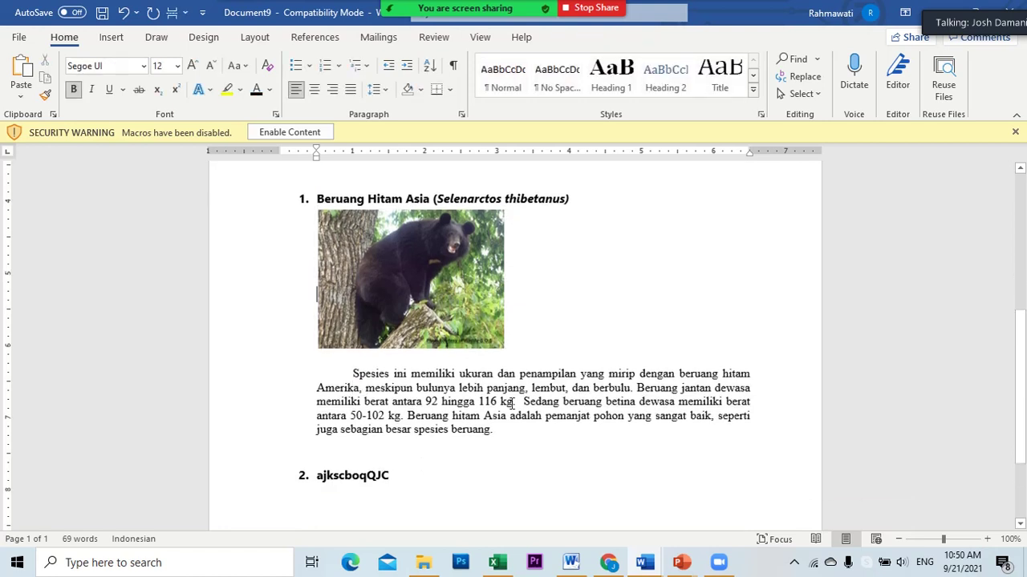
key("BackSpace")
key("BackSpace")
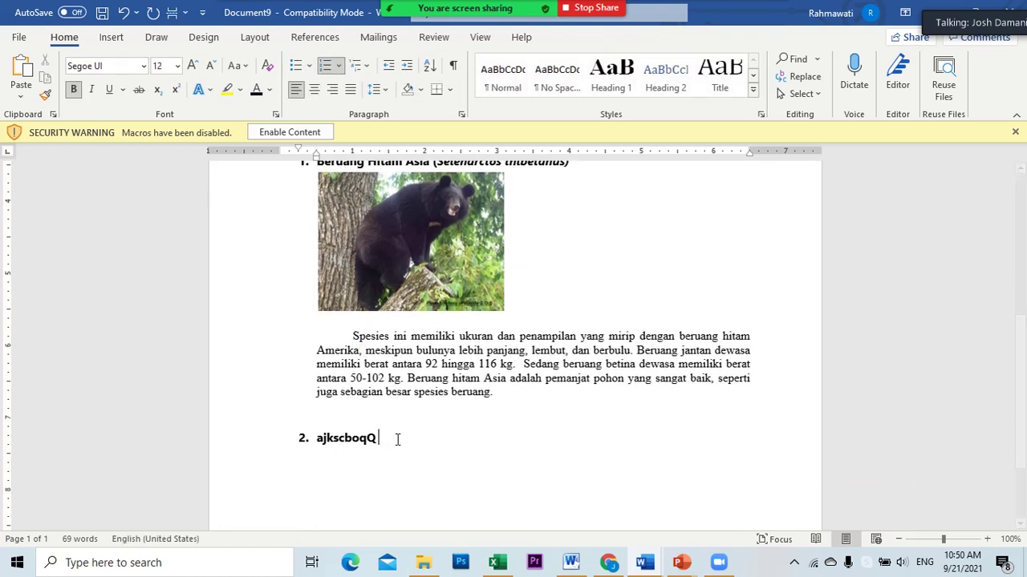
key("BackSpace")
key("BackSpace")
key("BackSpace")
key("BackSpace")
key("BackSpace")
key("BackSpace")
- Switch the Zoom share to the Chrome window with the Mongabay article
scroll(344, 284, "up", 2)
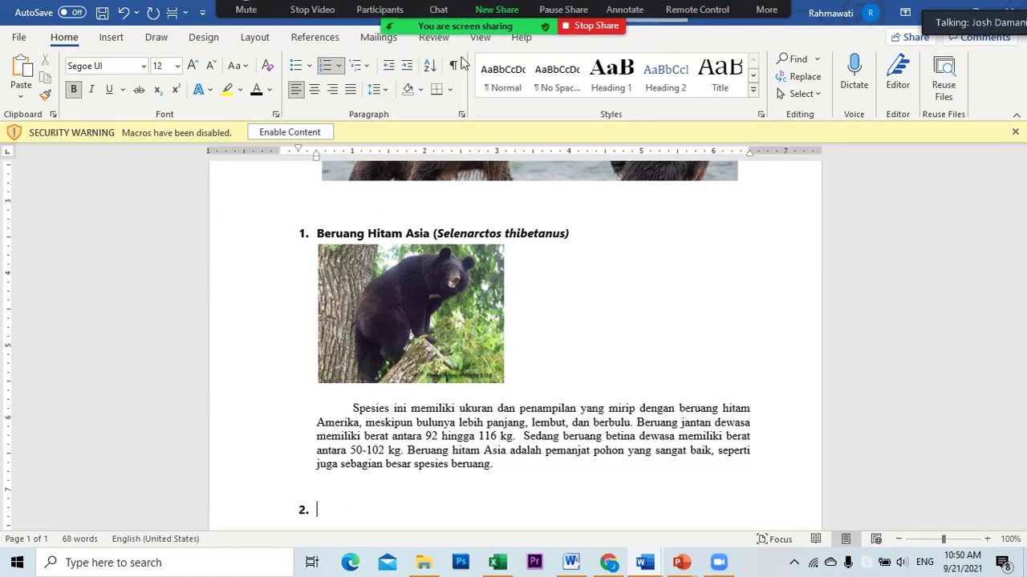
left_click(497, 20)
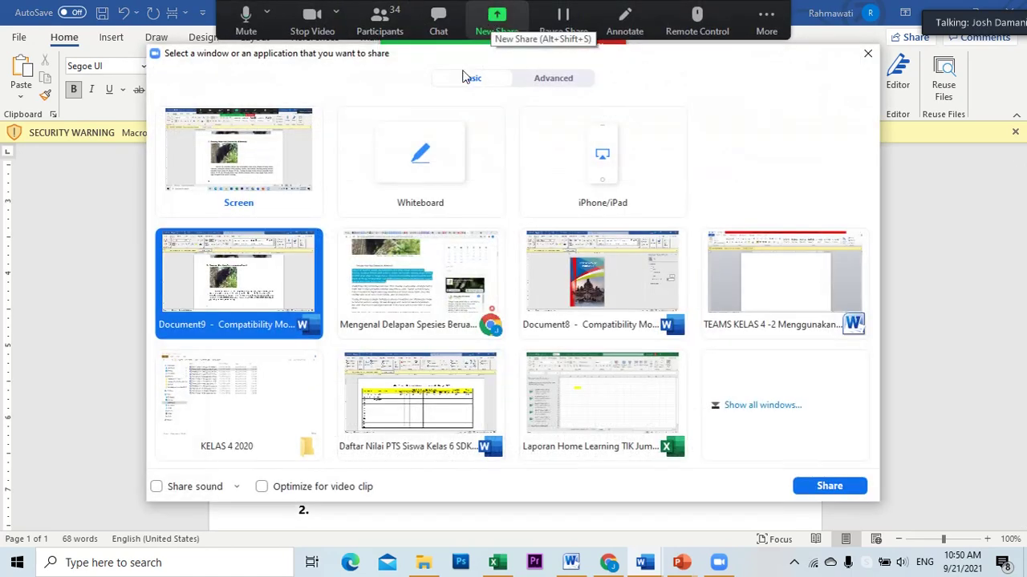
left_click(385, 257)
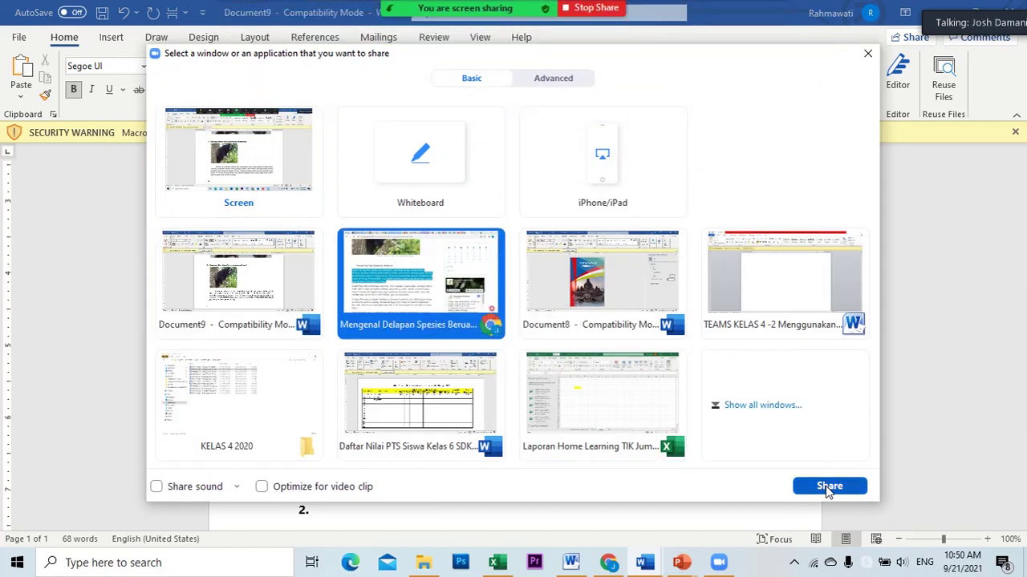
left_click(828, 486)
- Copy the second species heading, "Panda Raksasa (Ailuropoda melanoleuca)", below the panda photo in the article
scroll(282, 356, "down", 5)
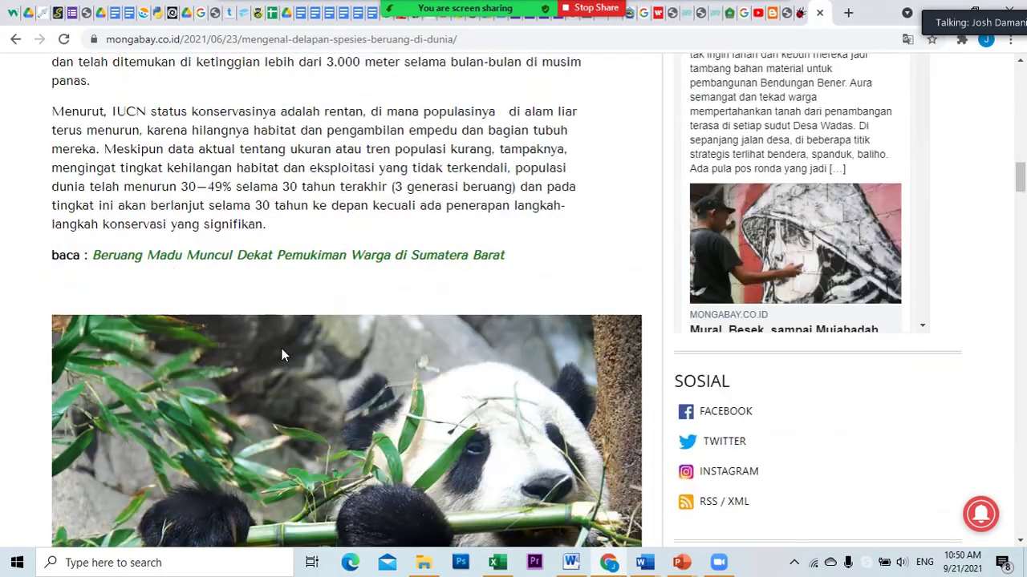
scroll(282, 355, "down", 5)
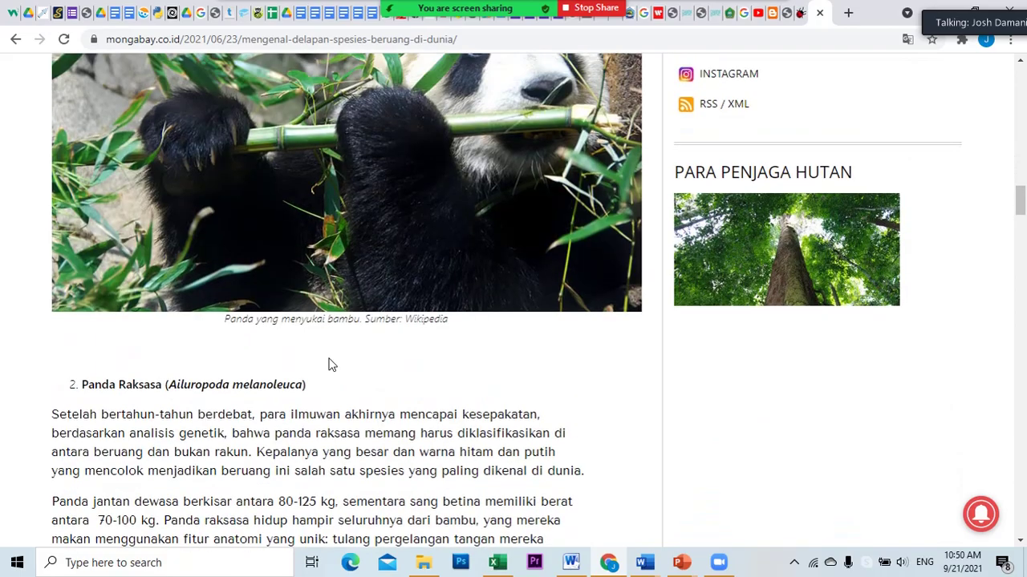
scroll(331, 364, "down", 1)
scroll(331, 365, "up", 5)
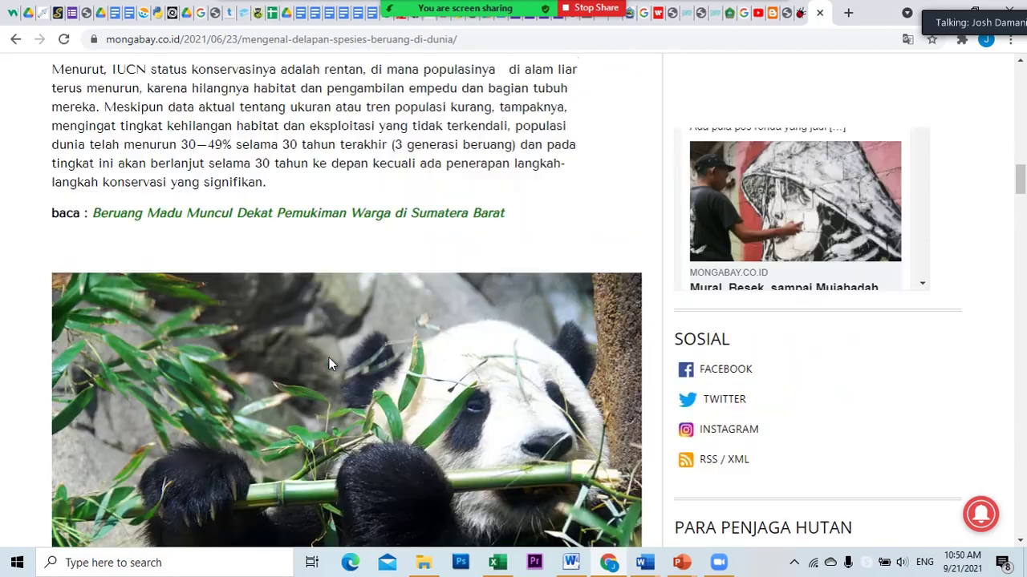
scroll(329, 364, "up", 20)
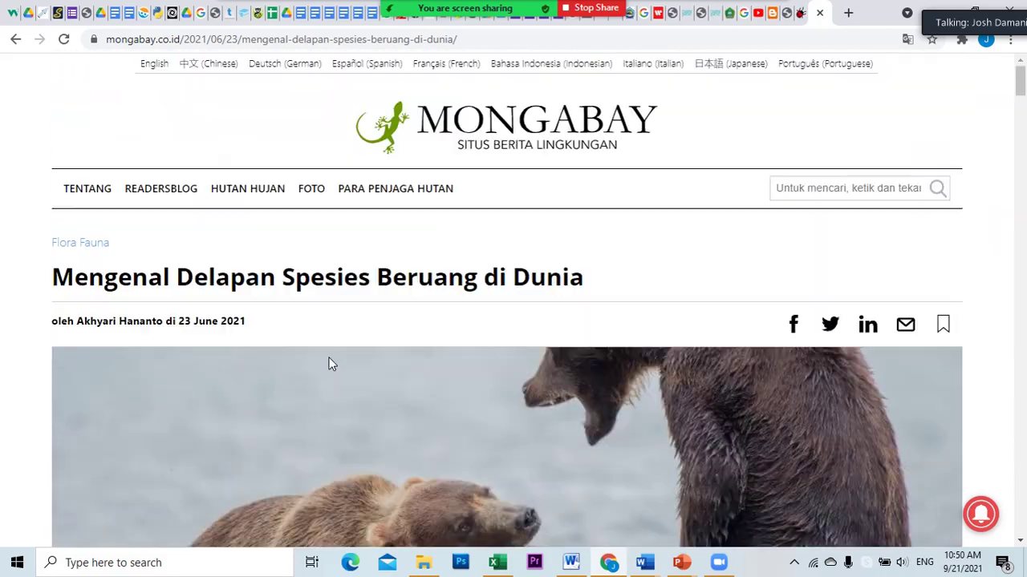
scroll(329, 365, "down", 20)
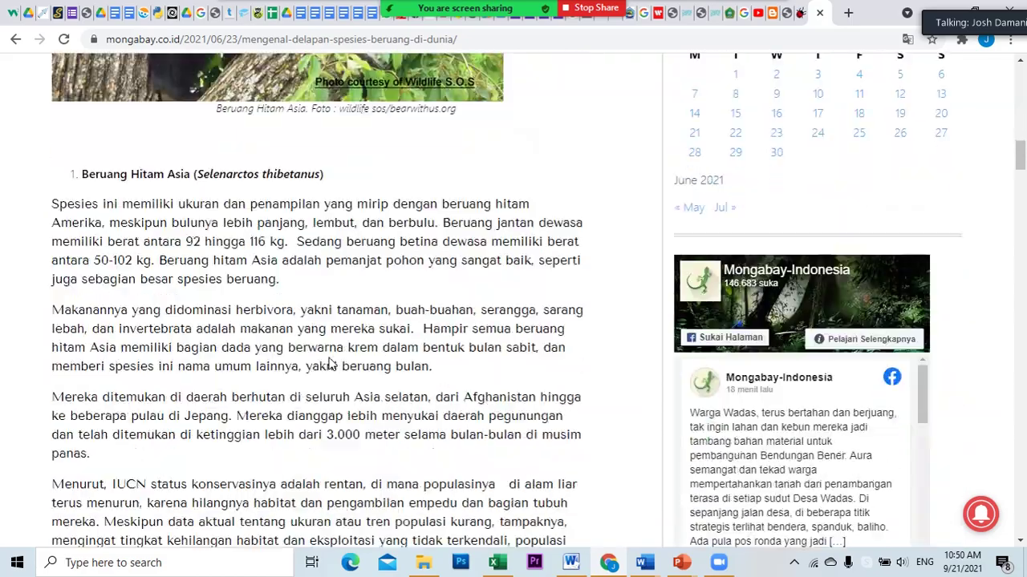
scroll(329, 363, "down", 5)
scroll(328, 364, "up", 3)
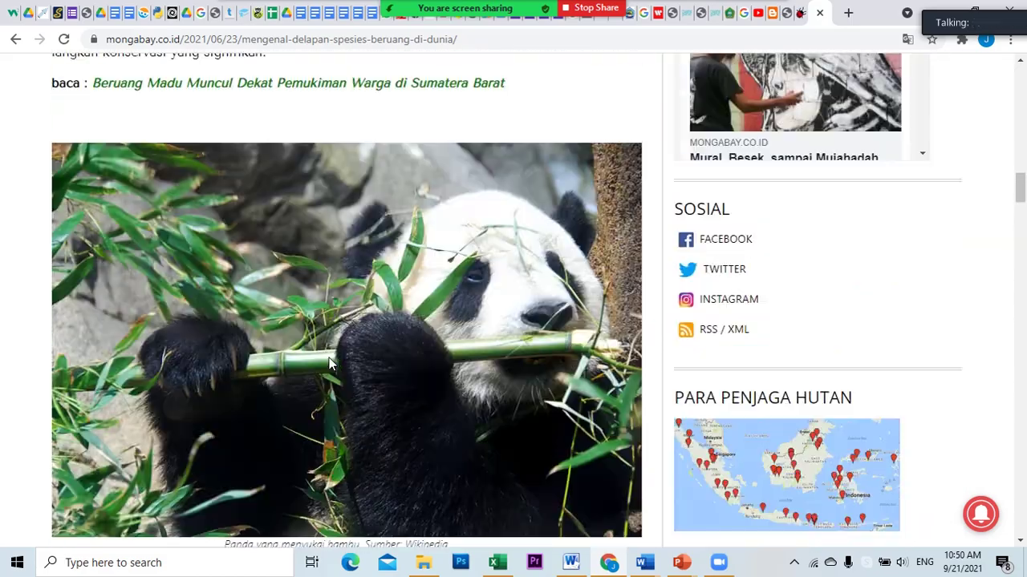
scroll(329, 363, "down", 4)
scroll(289, 344, "up", 2)
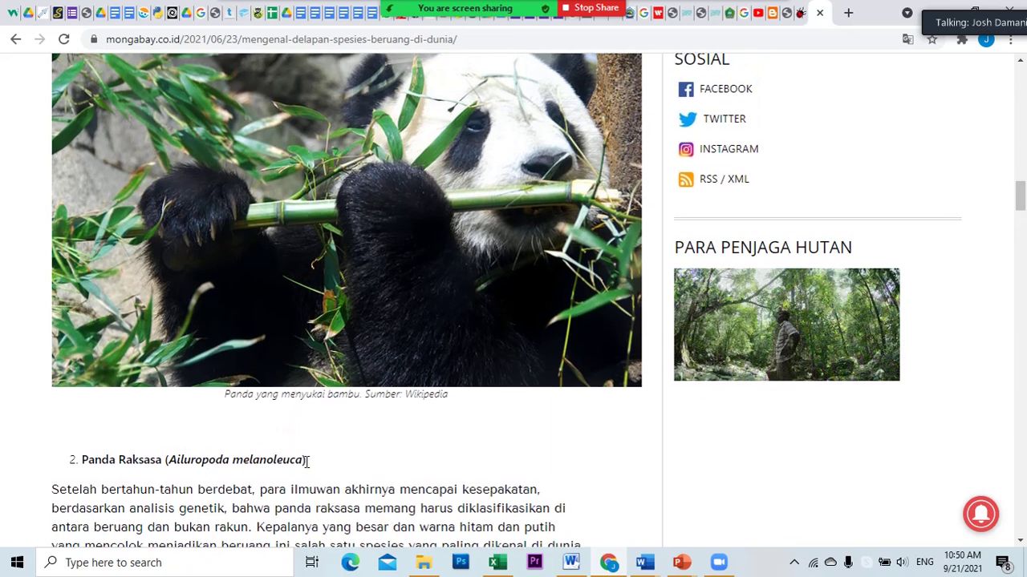
left_click_drag(306, 460, 93, 462)
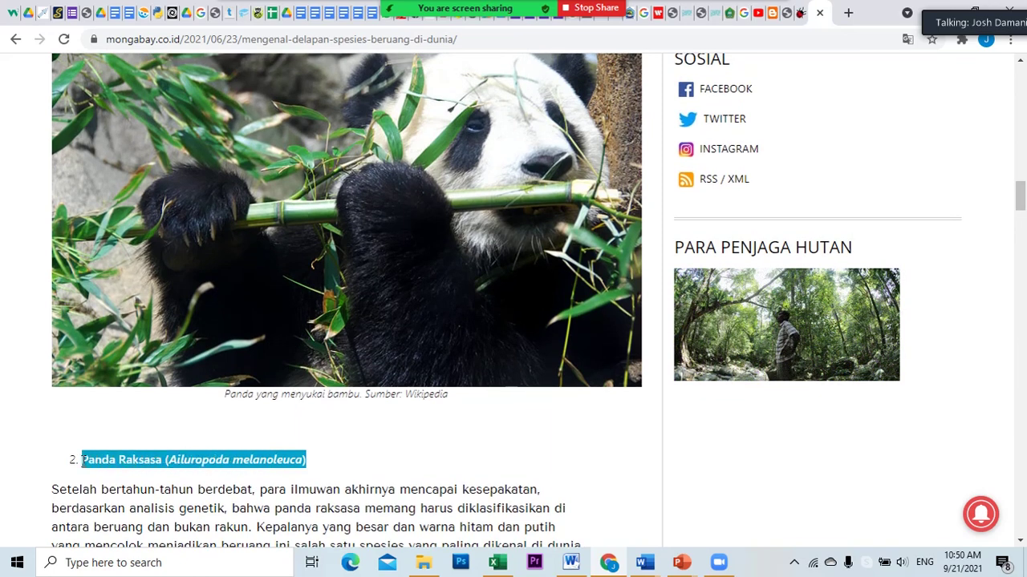
right_click(251, 460)
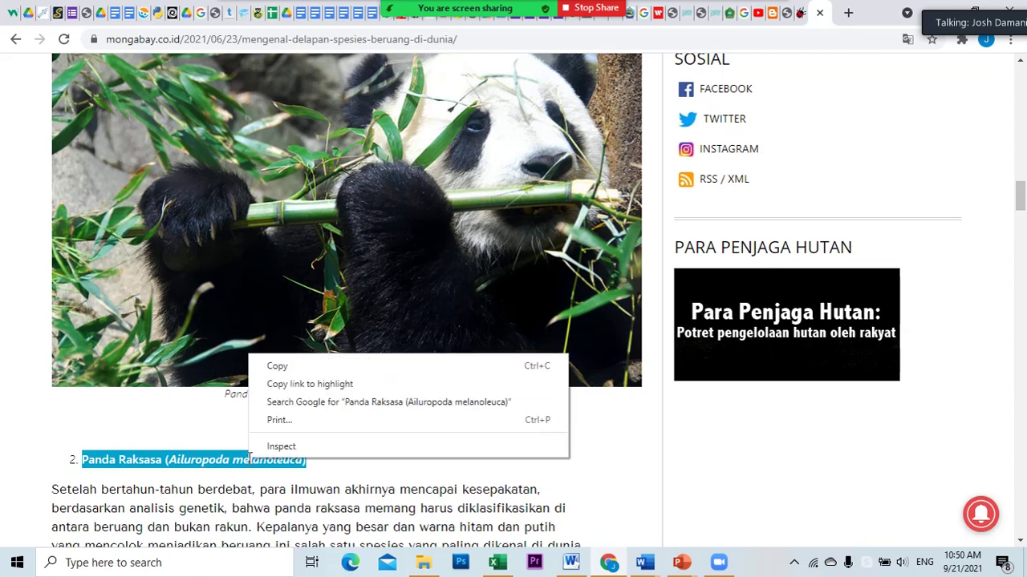
left_click(321, 368)
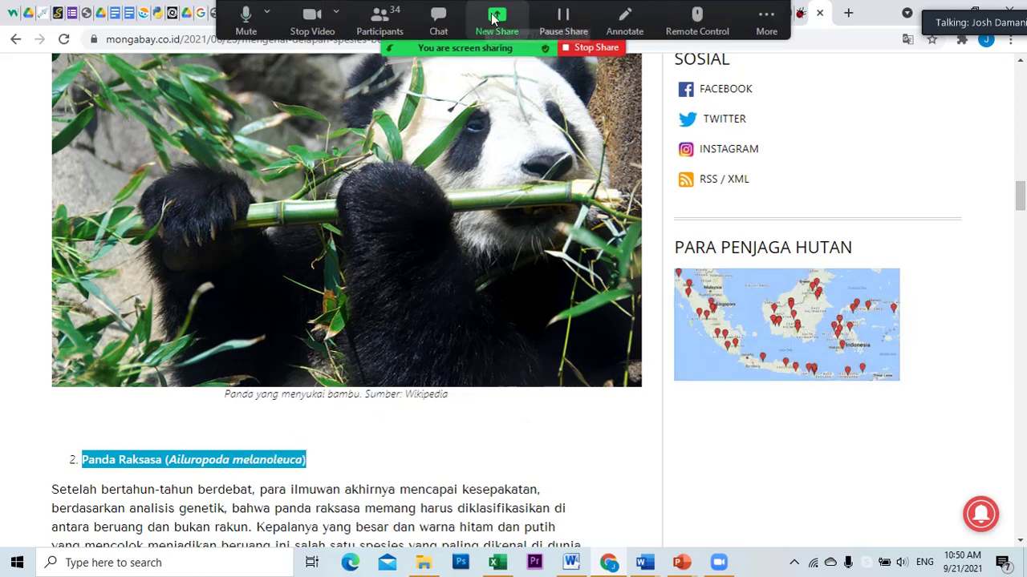
- Switch the Zoom share to the Word window with Document9
left_click(491, 22)
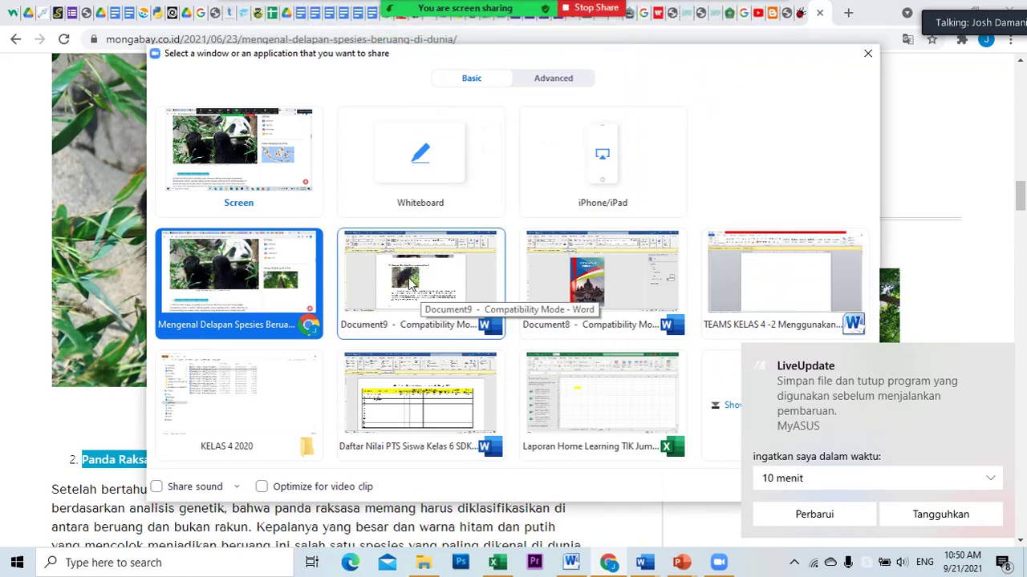
left_click(421, 293)
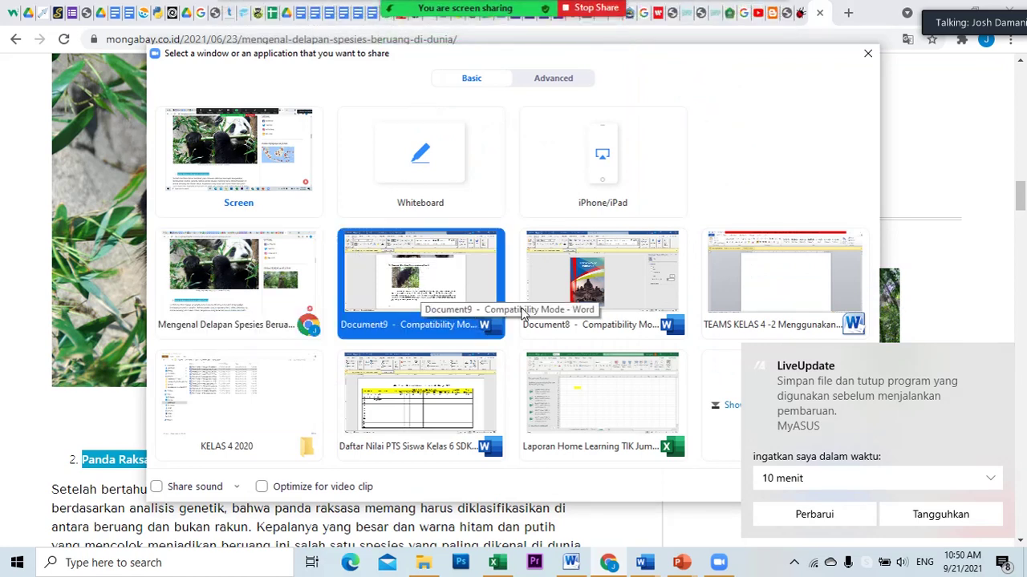
left_click(1001, 357)
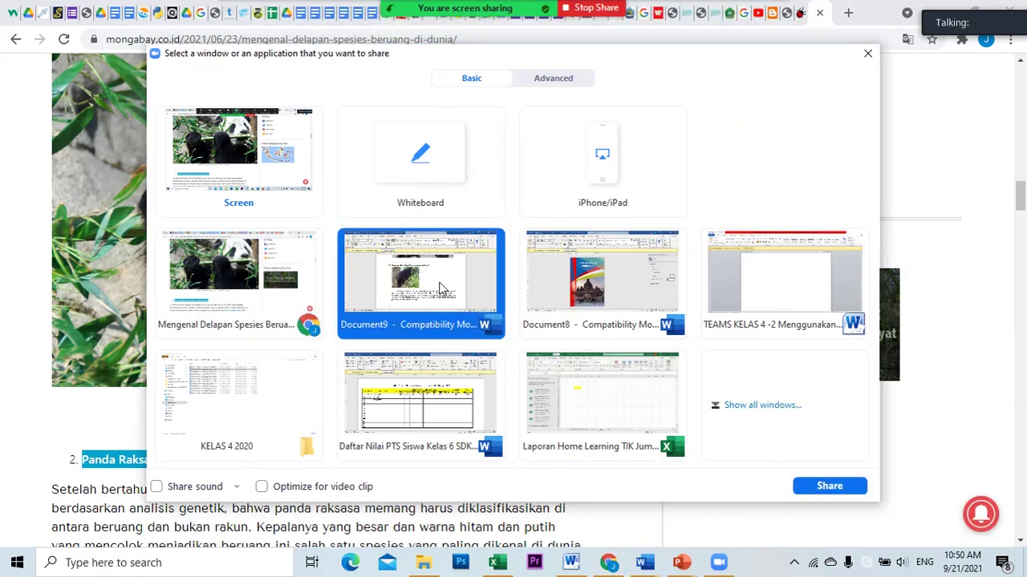
left_click(829, 486)
- Paste the copied heading "Panda Raksasa (Ailuropoda melanoleuca)" as text only into numbered item 2
scroll(531, 354, "down", 1)
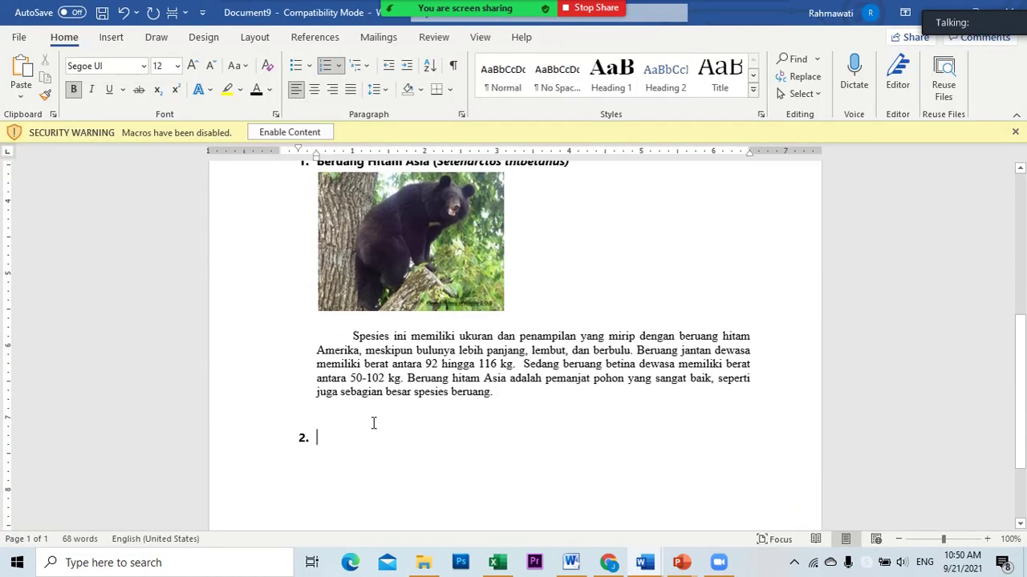
right_click(327, 436)
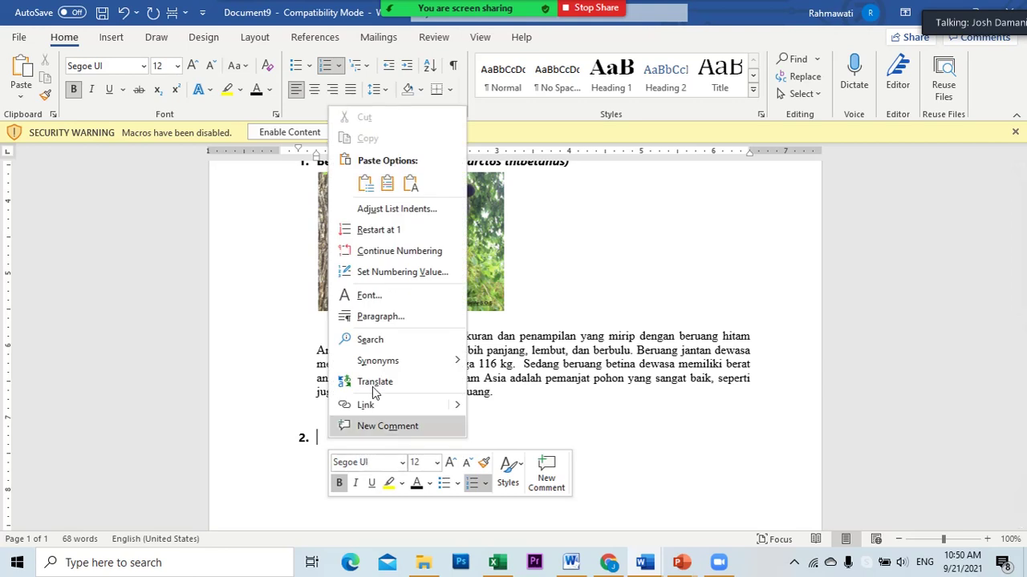
left_click(410, 185)
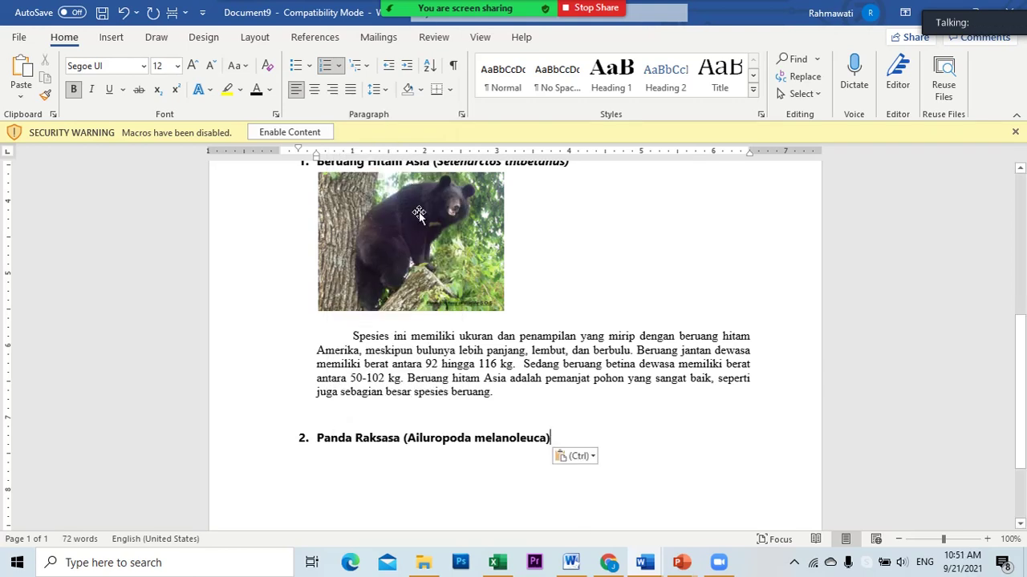
- Reduce the gap between the first description paragraph and the "Panda Raksasa" heading to a single blank line
left_click(494, 416)
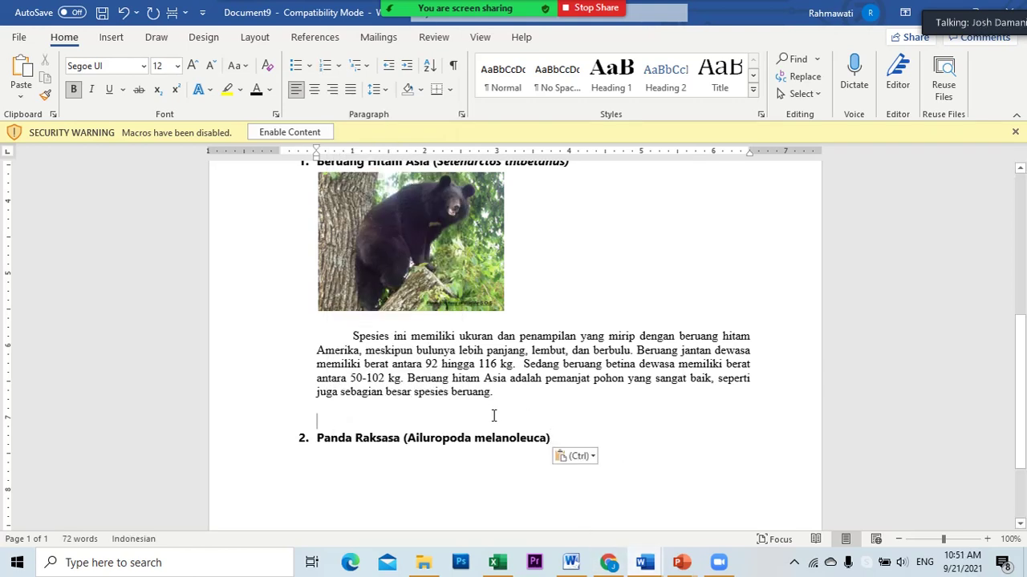
key("BackSpace")
key("BackSpace")
key("BackSpace")
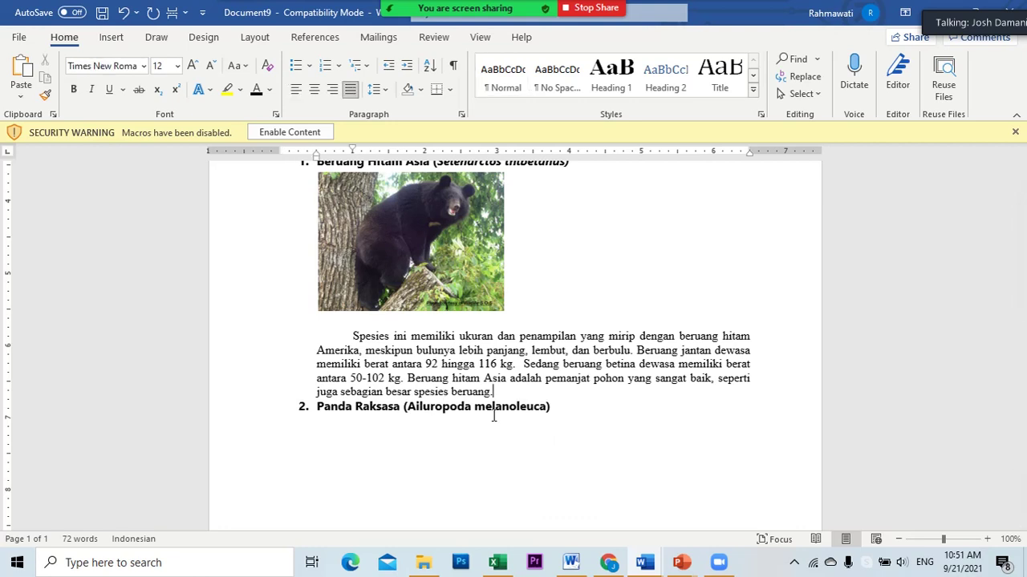
key("Return")
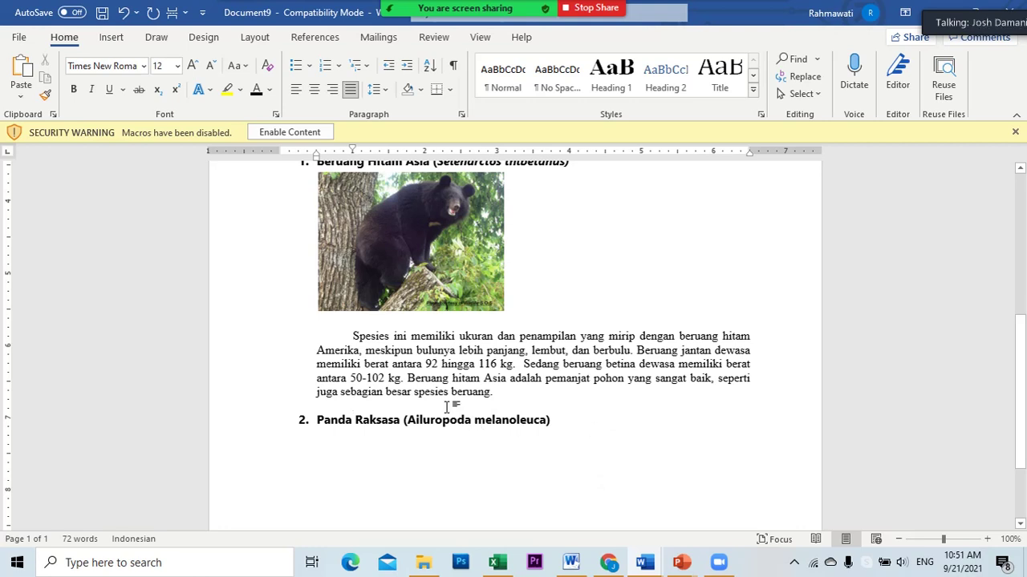
- Italicize the Latin name "Ailuropoda melanoleuca" inside the parentheses of the second heading
left_click(628, 427)
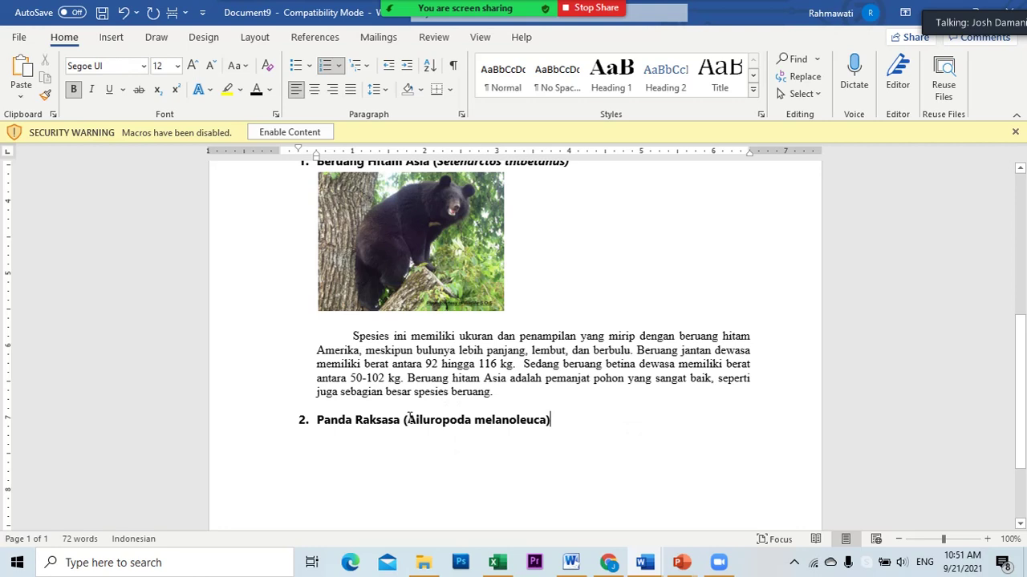
left_click_drag(409, 418, 550, 424)
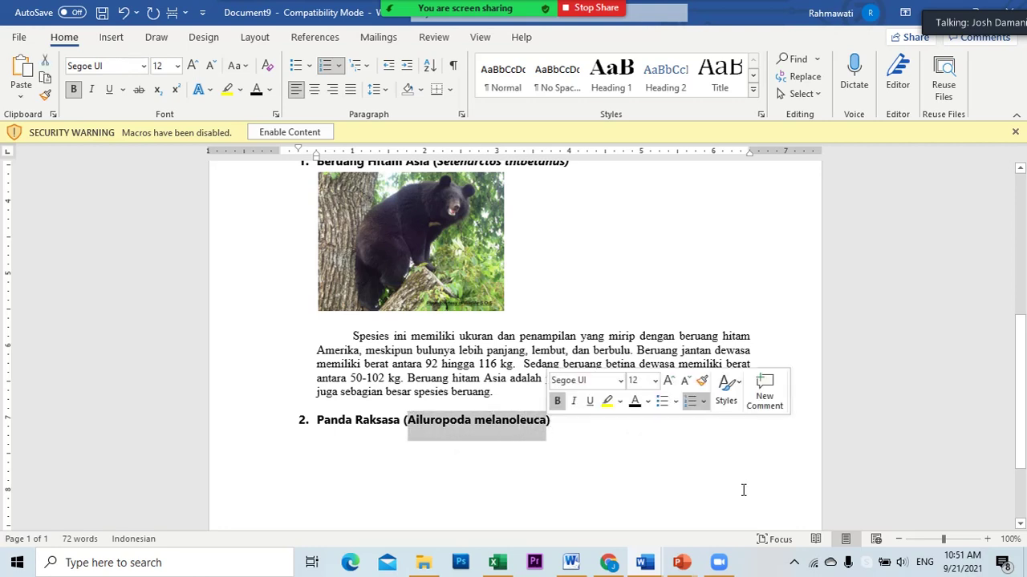
key("ctrl+i")
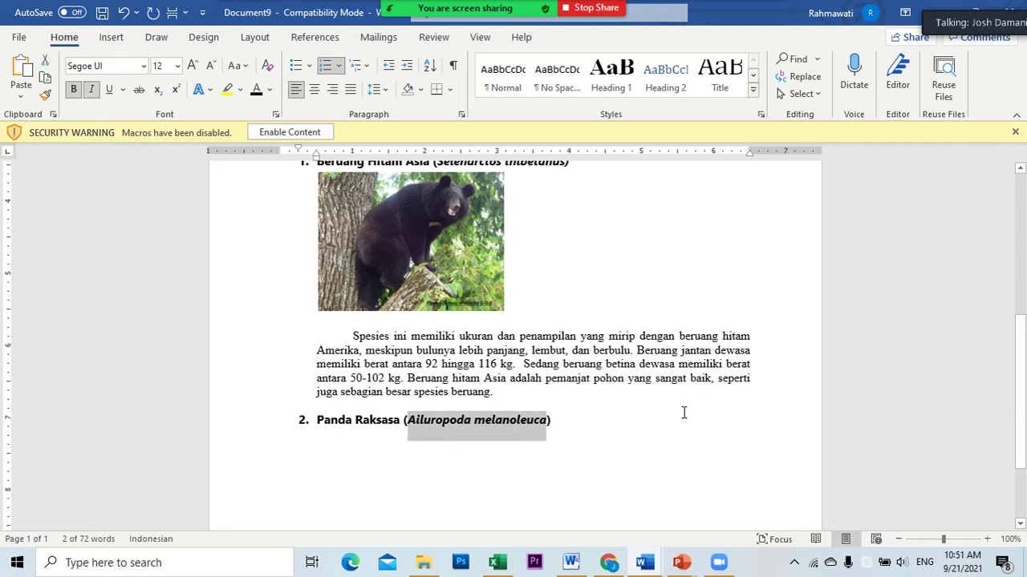
scroll(708, 405, "up", 1)
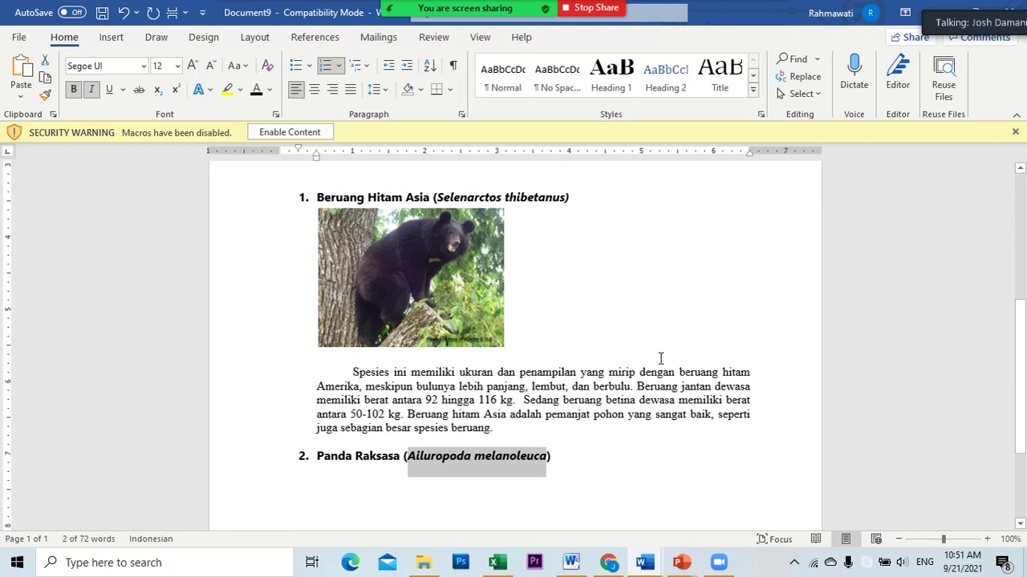
left_click(656, 291)
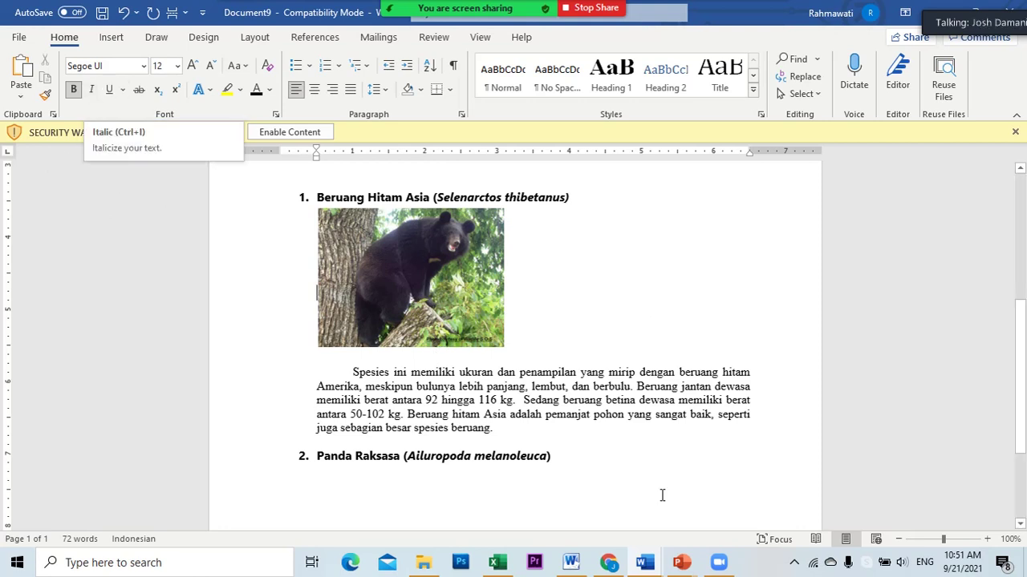
left_click(612, 454)
left_click_drag(407, 456, 546, 457)
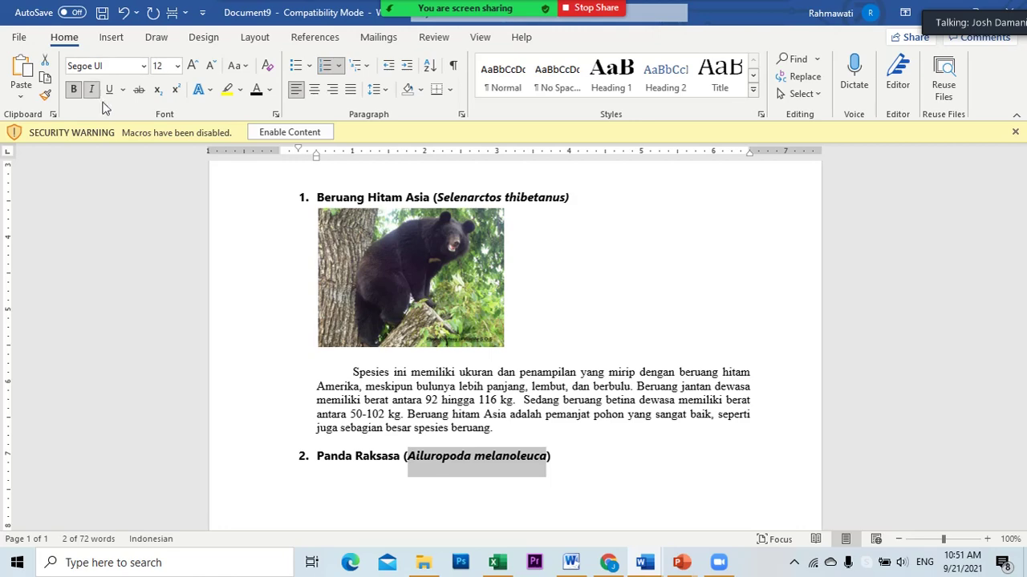
left_click(637, 458)
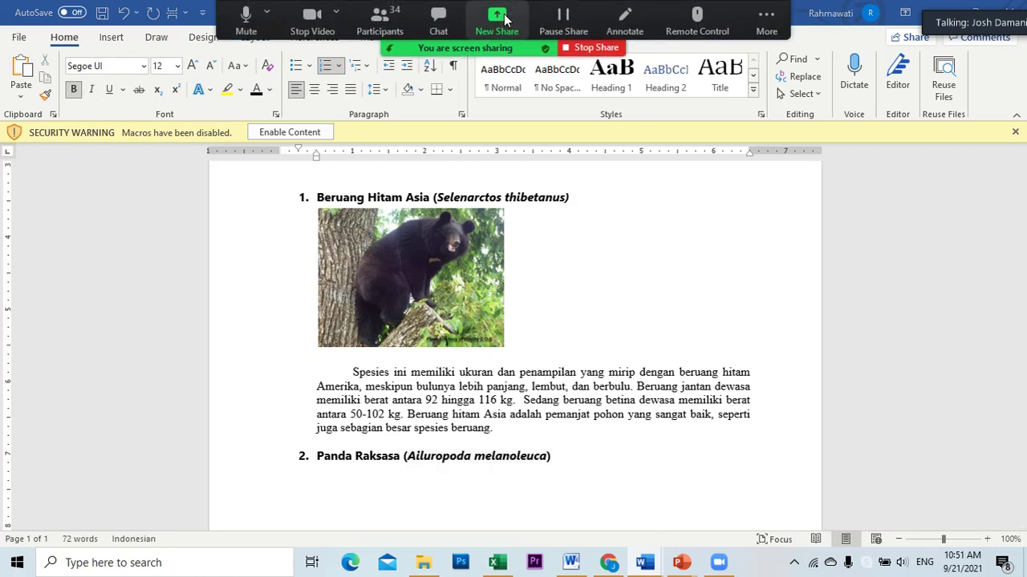
- Switch the Zoom share to the Chrome window with the Mongabay bear article
left_click(508, 18)
left_click(829, 486)
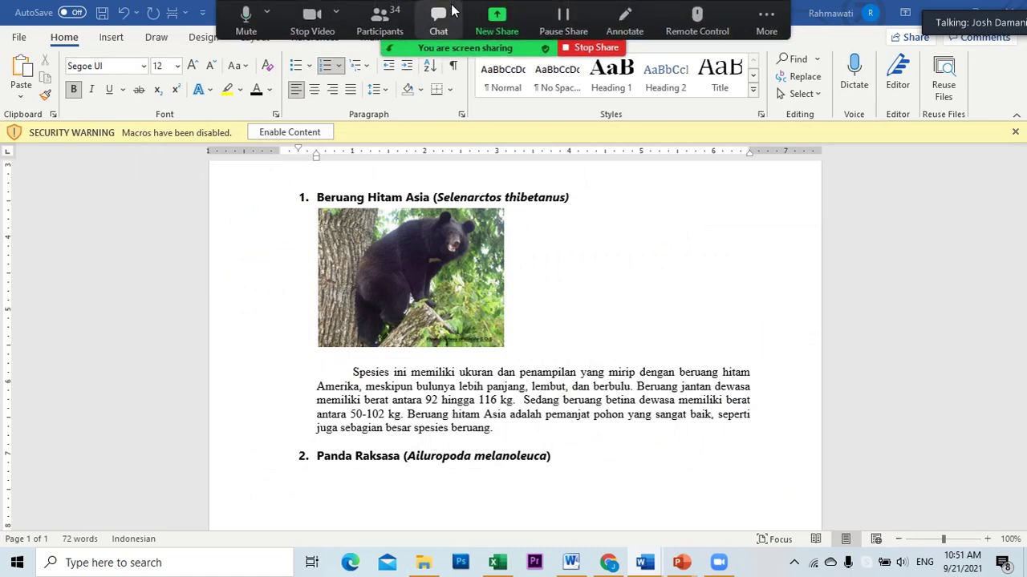
left_click(496, 16)
left_click(391, 280)
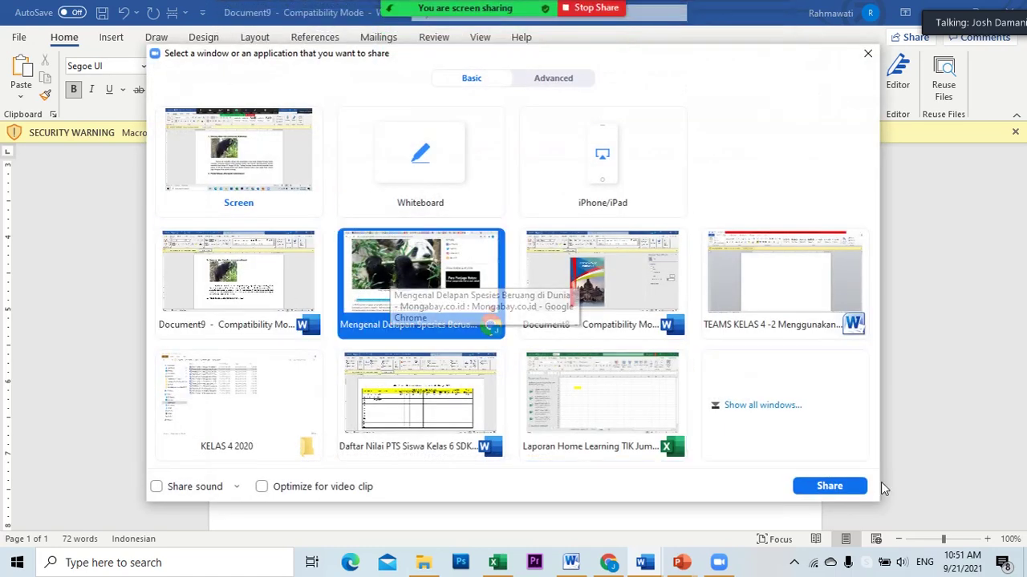
left_click(853, 489)
- Copy the photo of the panda eating bamboo above the "Panda Raksasa" heading in the article
scroll(475, 325, "up", 2)
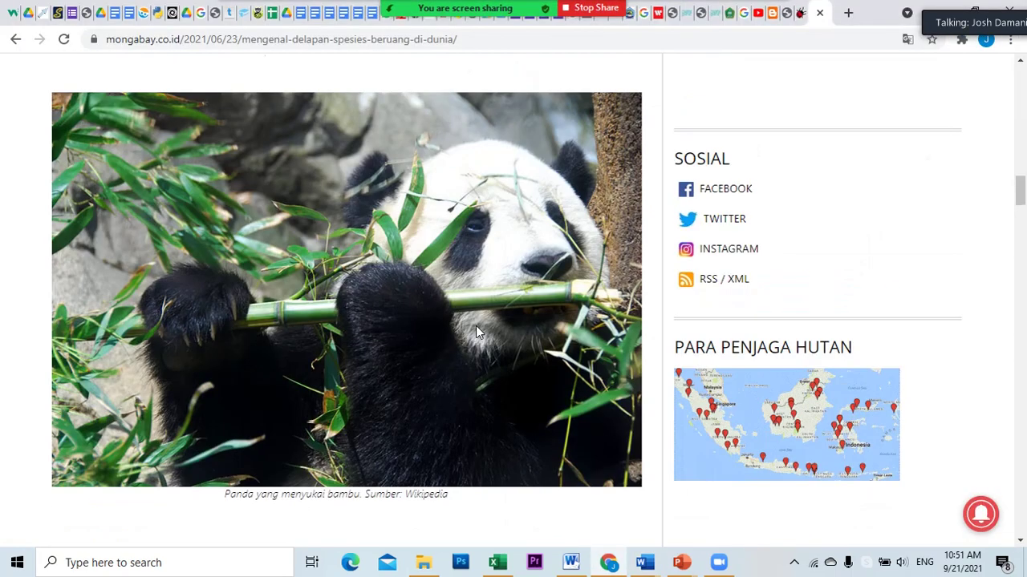
scroll(475, 326, "down", 1)
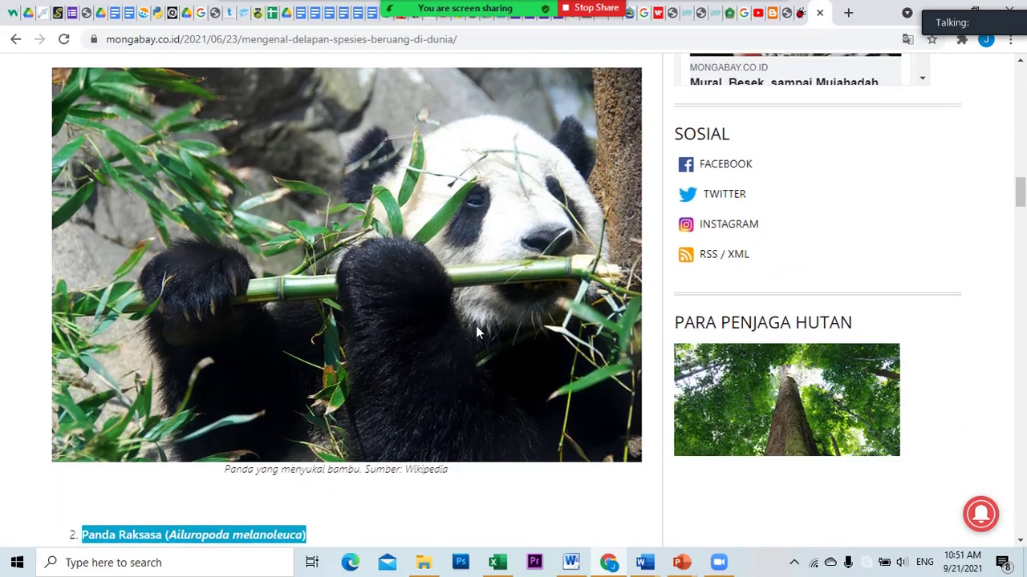
right_click(463, 245)
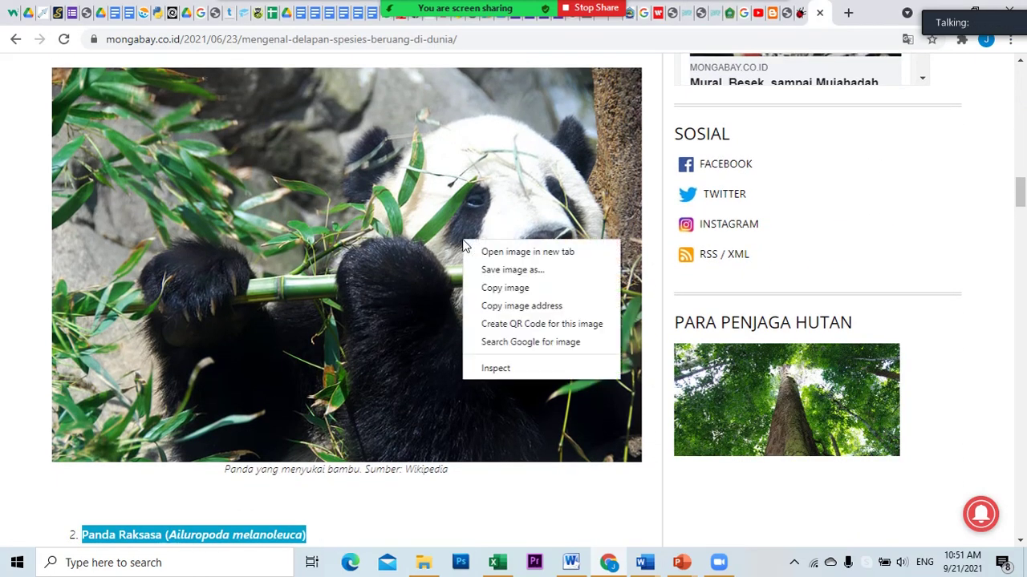
left_click(511, 291)
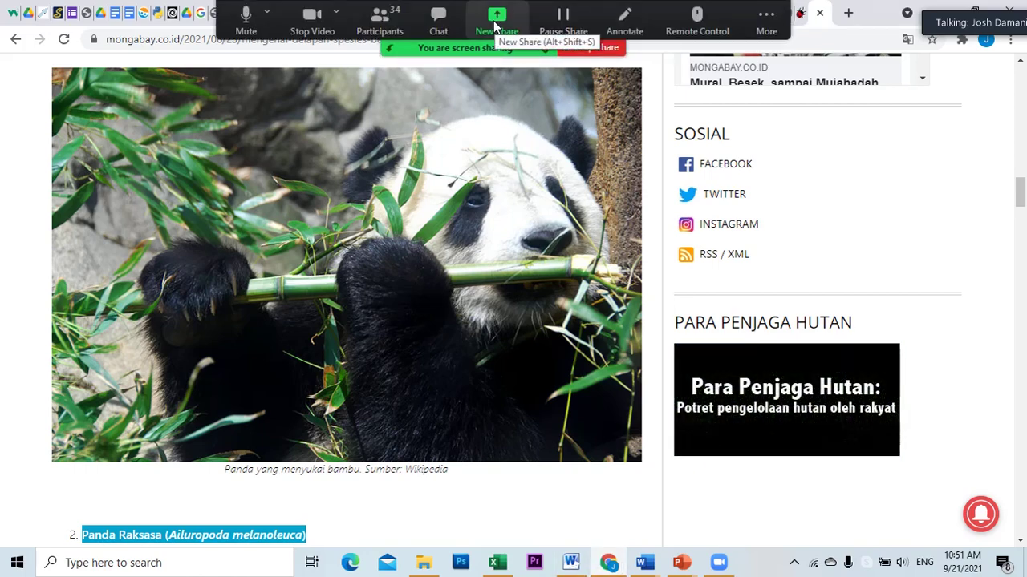
- Return the Zoom share to the Document9 Word window
left_click(495, 23)
left_click(420, 273)
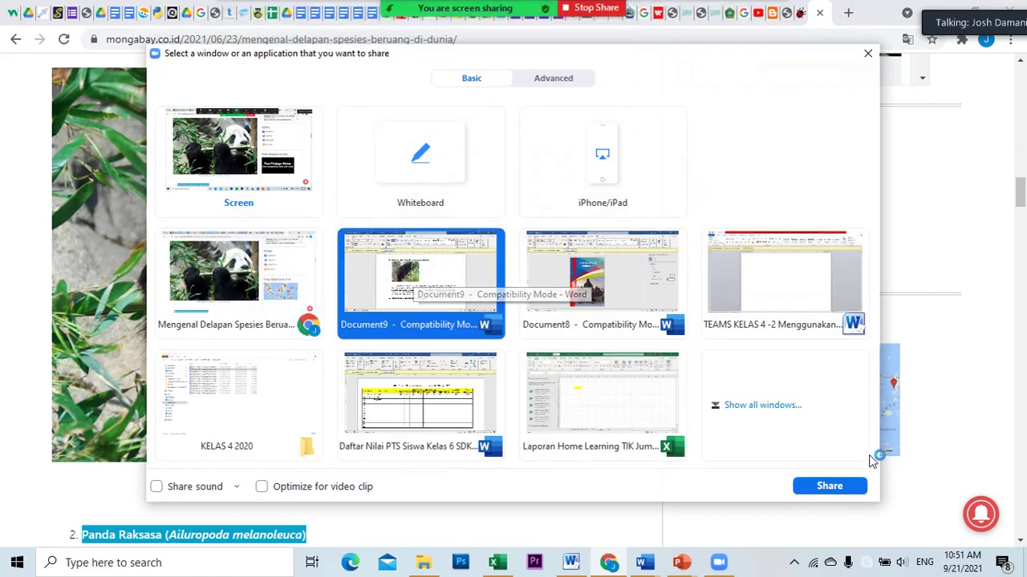
left_click(834, 486)
- Add a third numbered item reading "Beruang" directly below the "Panda Raksasa" heading
scroll(614, 393, "down", 3)
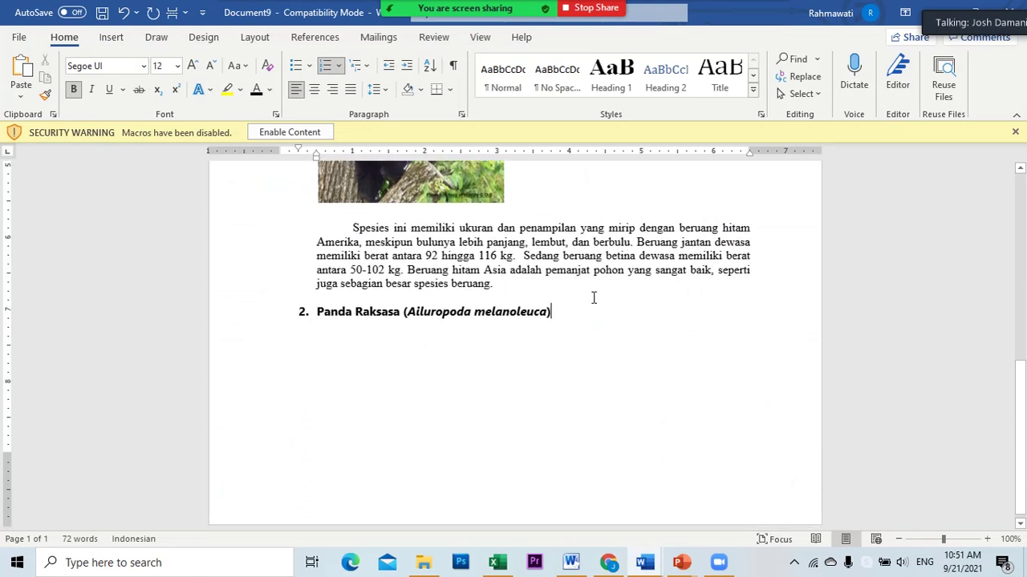
key("Return")
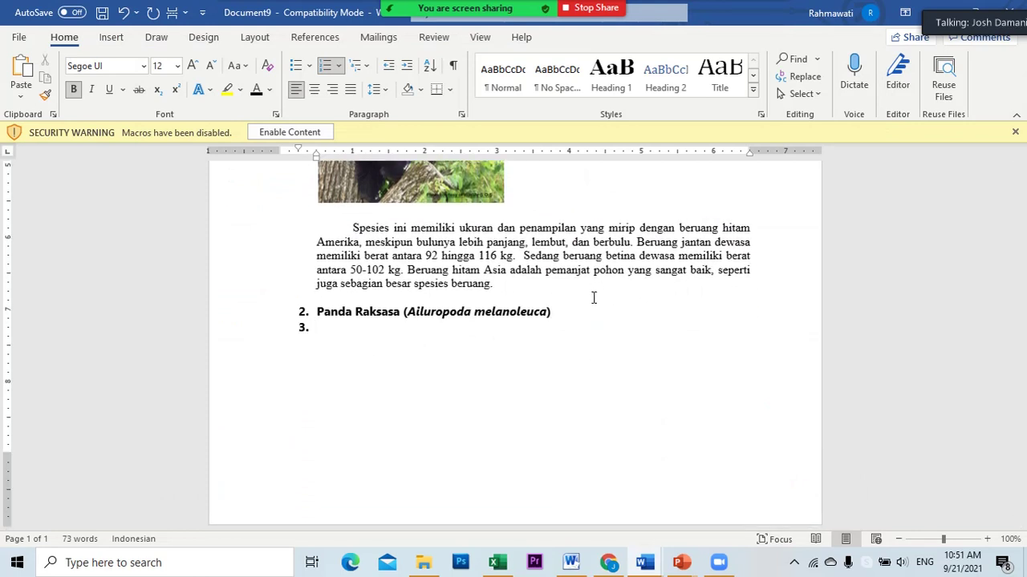
type("bERUA")
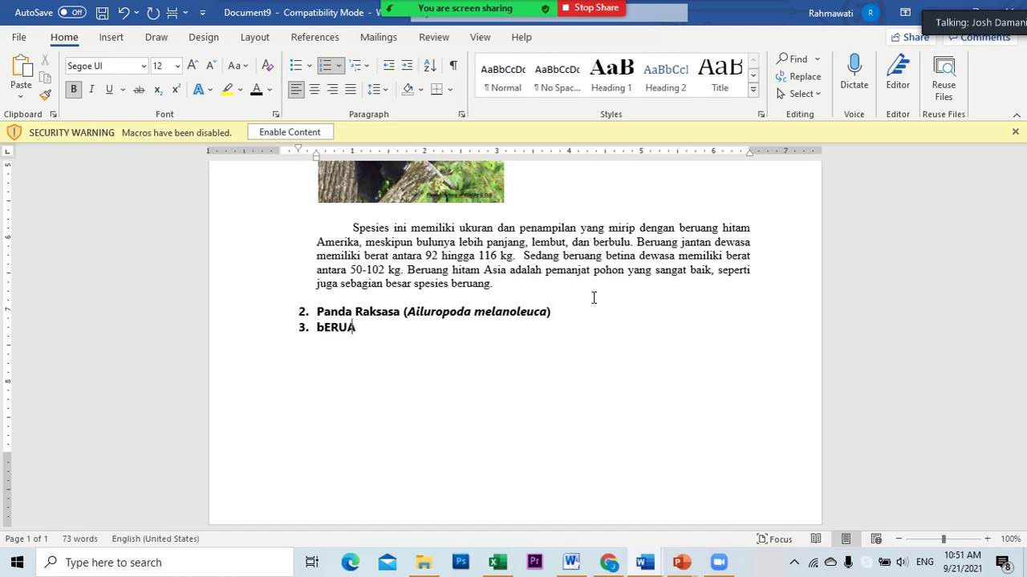
key("BackSpace")
key("BackSpace")
key("BackSpace")
key("BackSpace")
key("BackSpace")
key("BackSpace")
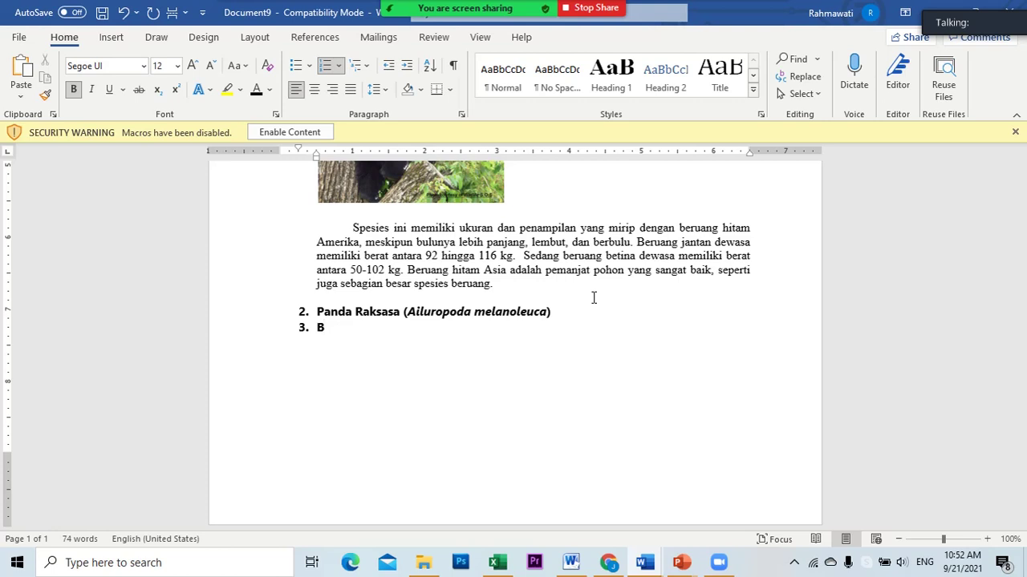
type("eruang")
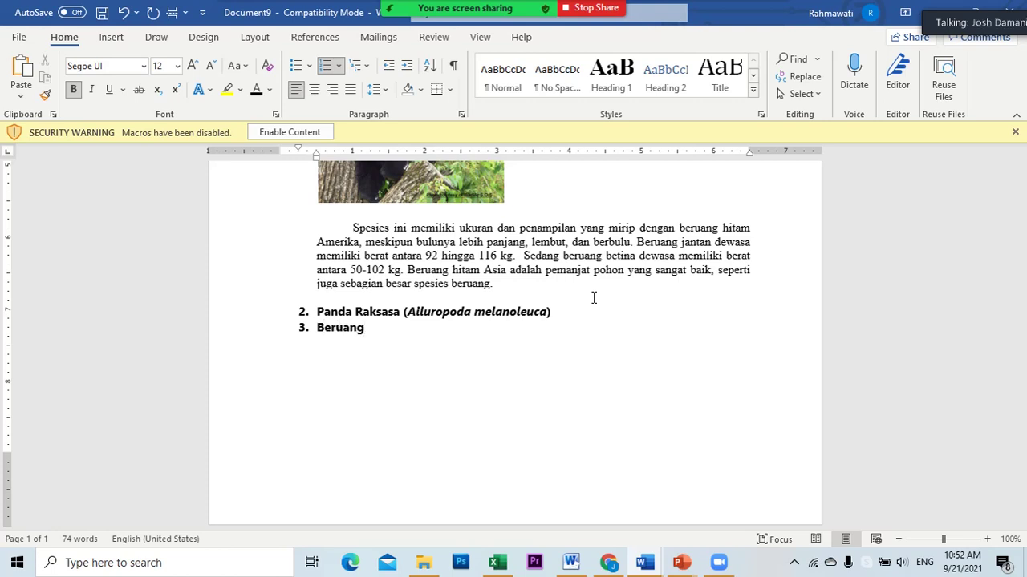
- Insert several unnumbered blank lines between the "Panda Raksasa" heading and the "Beruang" item
left_click(581, 303)
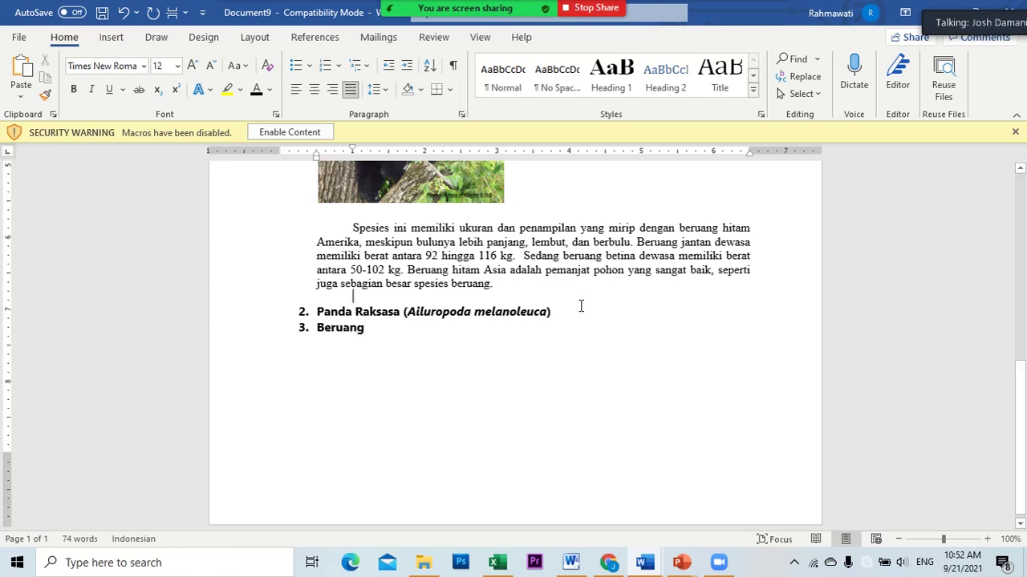
left_click(581, 305)
key("Return")
key("Return")
key("Return")
key("Return")
key("Return")
key("Return")
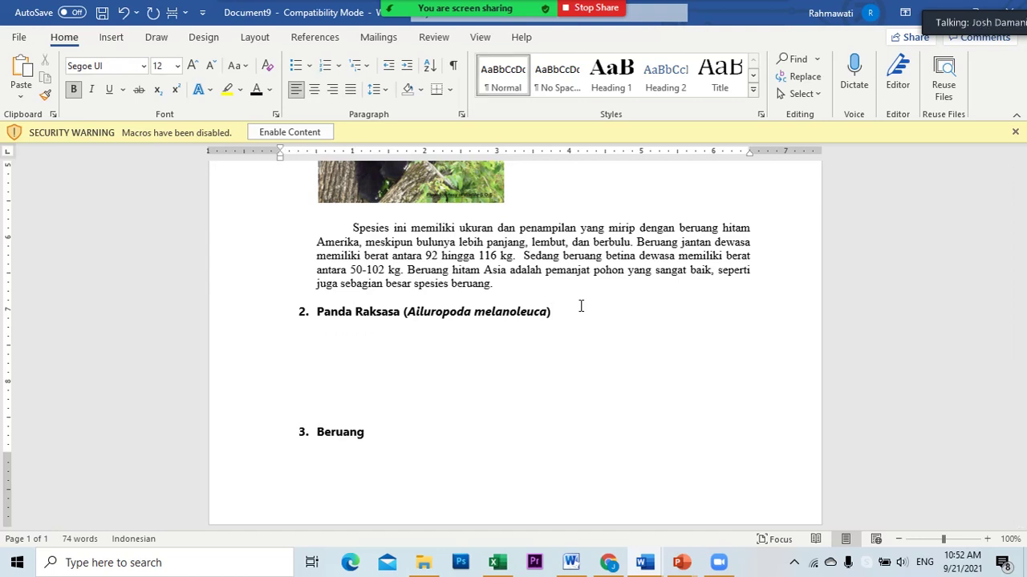
- Paste the copied panda photo into the blank space below the "Panda Raksasa" heading and share the Document9 window again in Zoom
left_click(380, 338)
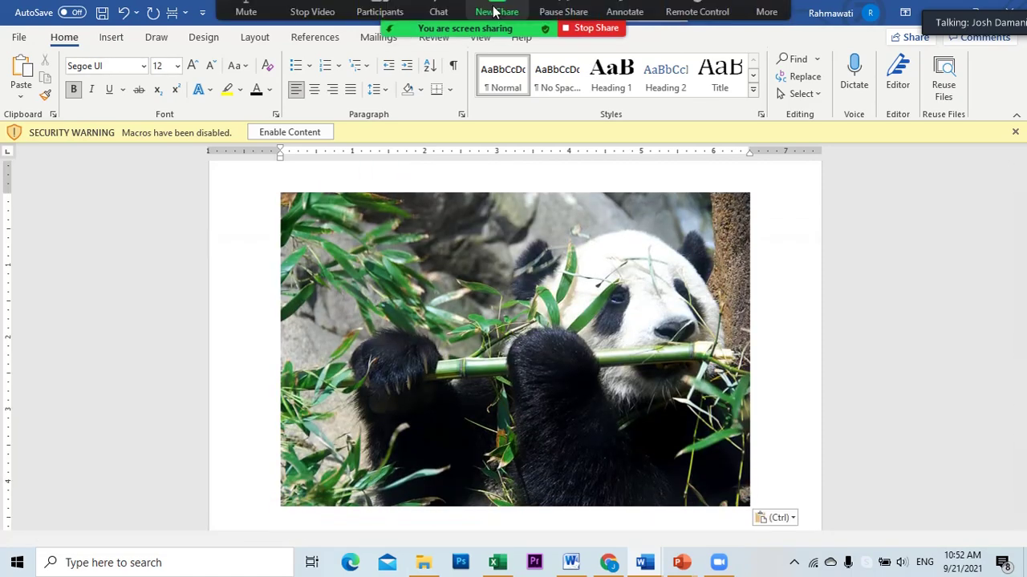
left_click(499, 12)
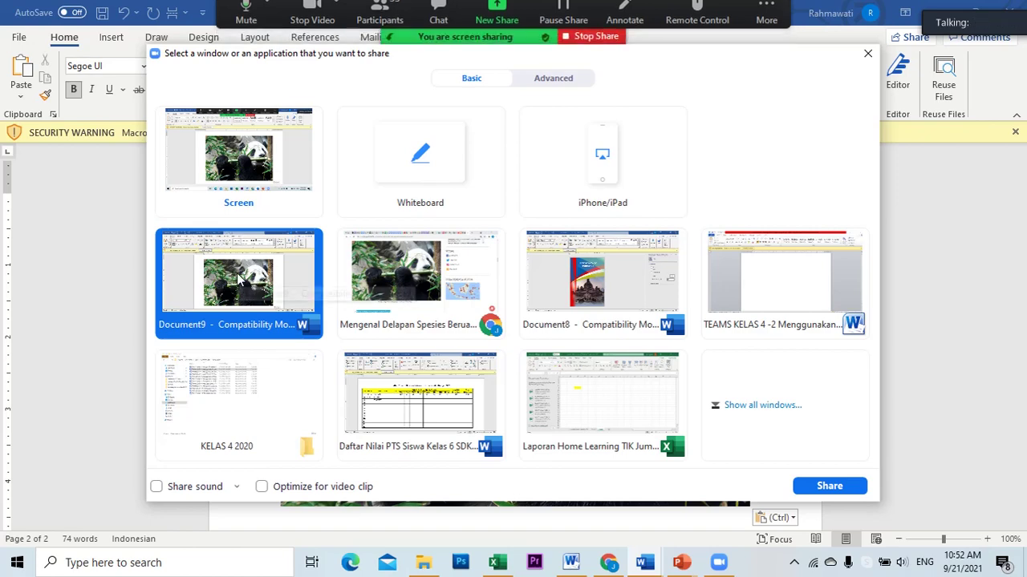
left_click(813, 486)
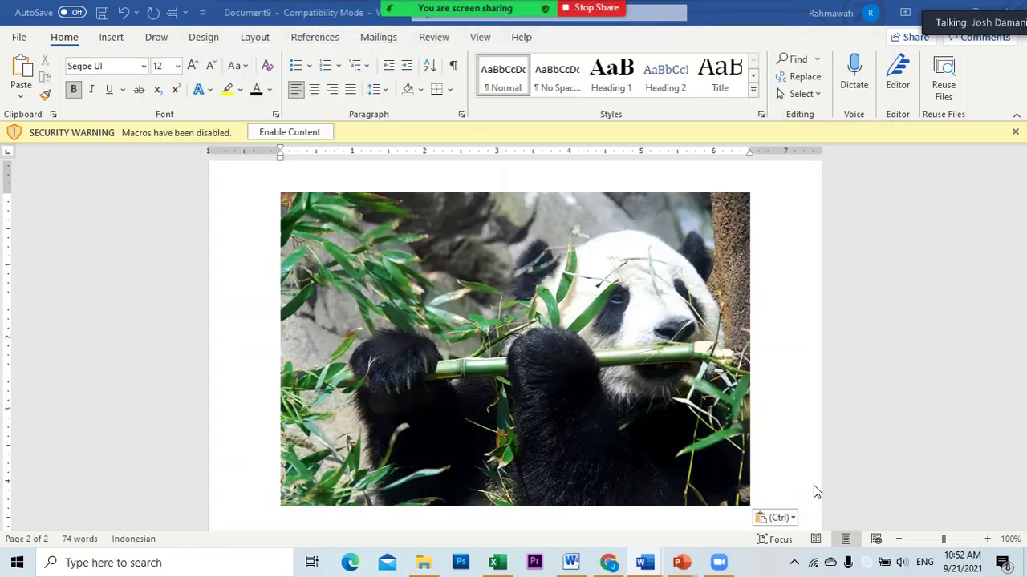
scroll(628, 377, "up", 2)
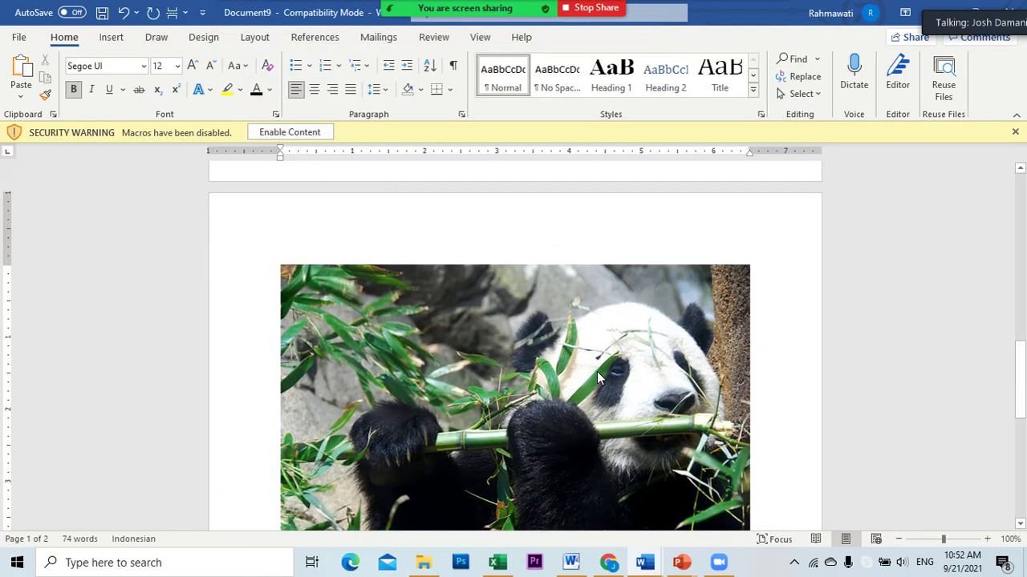
key("ctrl+v")
scroll(595, 372, "up", 5)
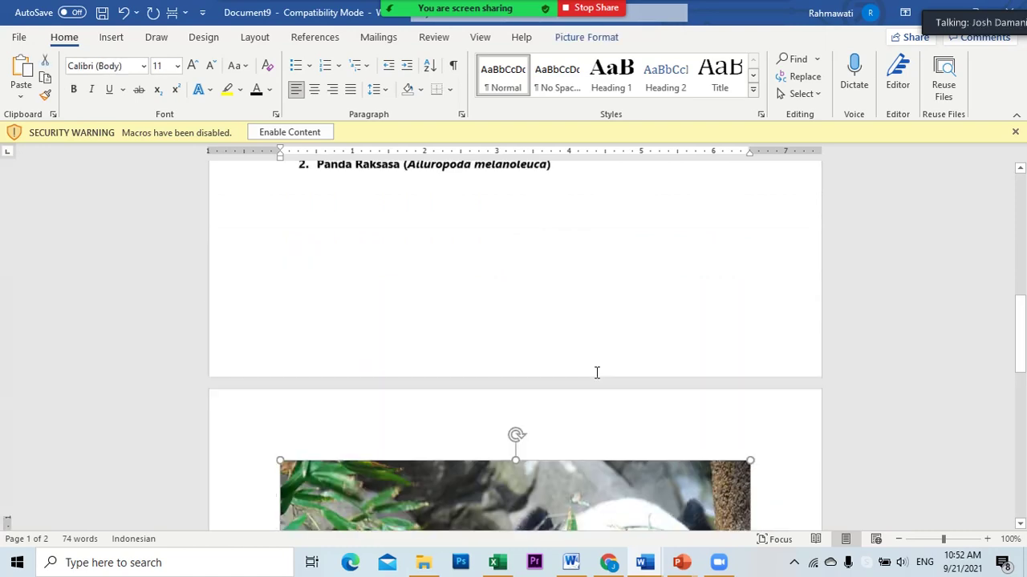
- Select the pasted panda photo on the second page and open its picture formatting options
scroll(574, 428, "down", 5)
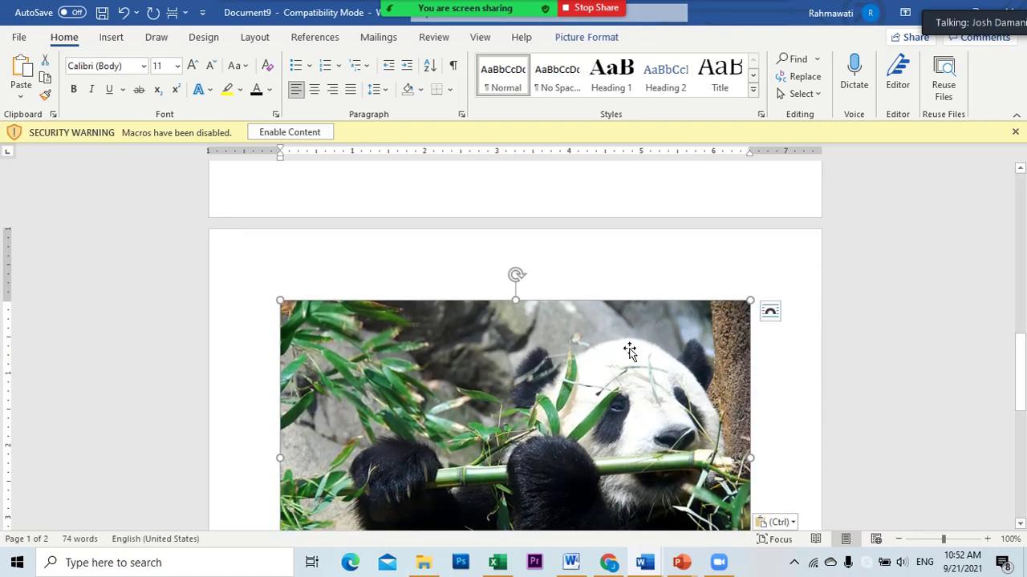
double_click(523, 377)
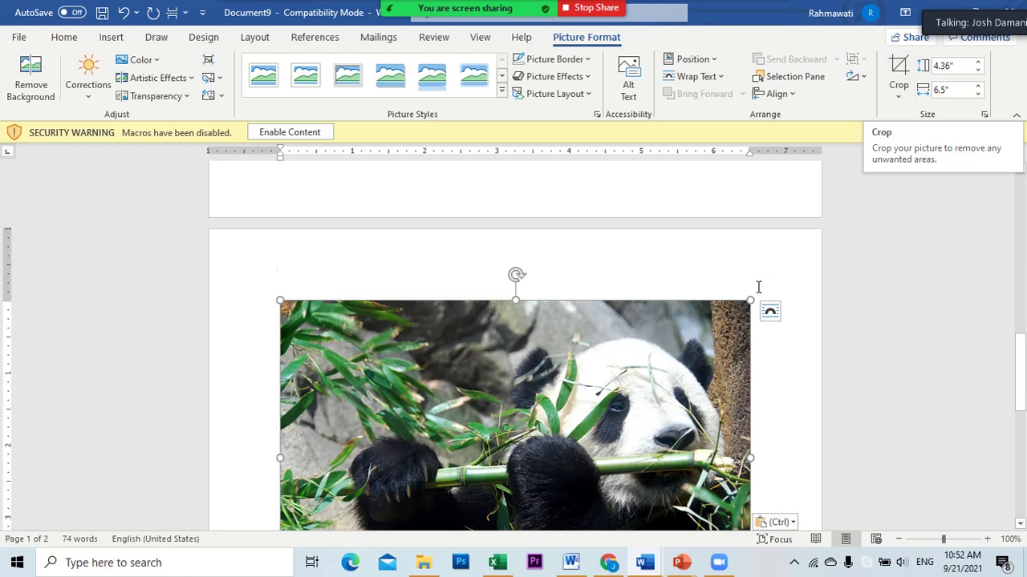
scroll(759, 272, "down", 2)
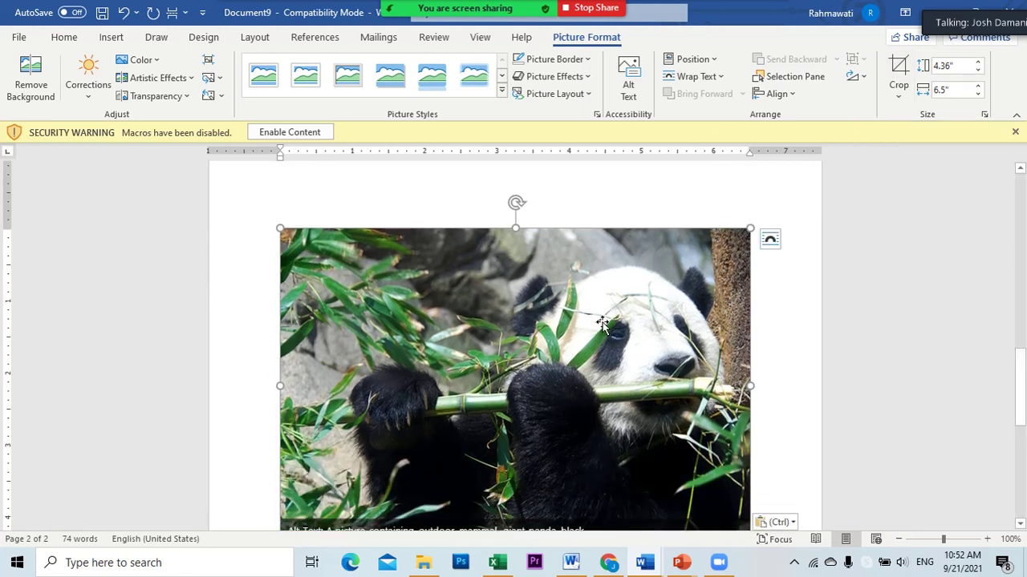
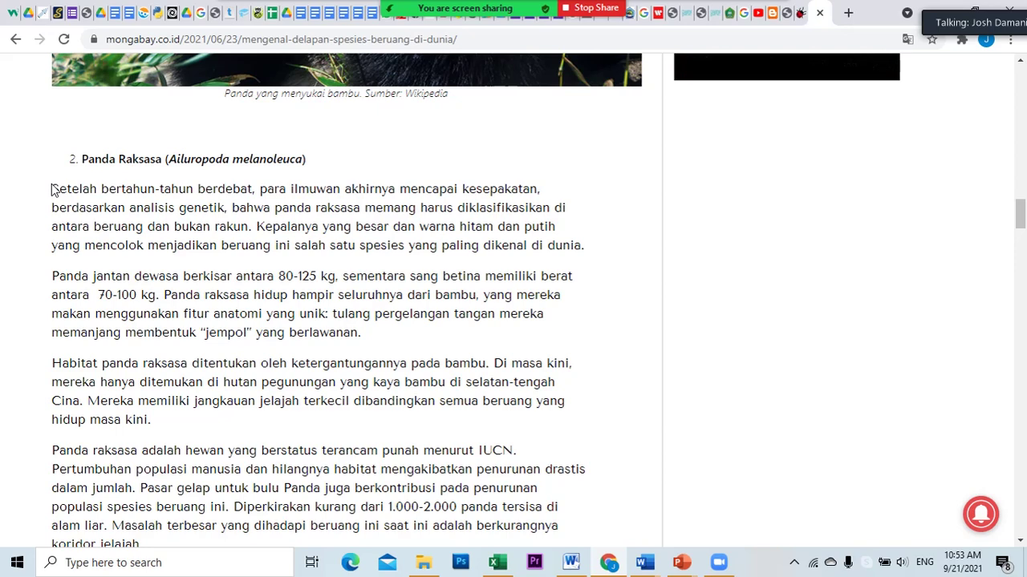
scroll(52, 190, "down", 2)
scroll(52, 190, "up", 2)
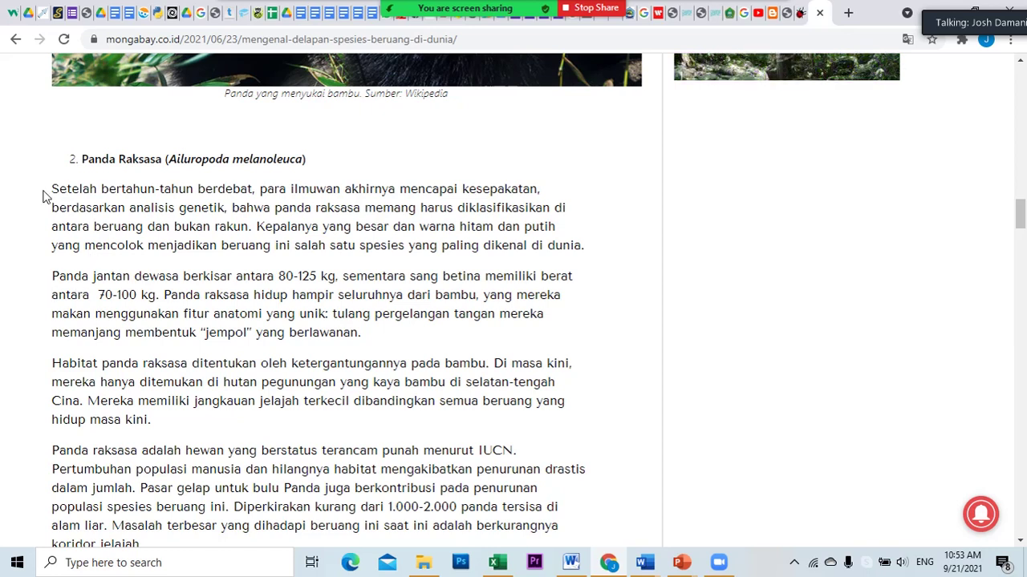
left_click_drag(50, 193, 565, 249)
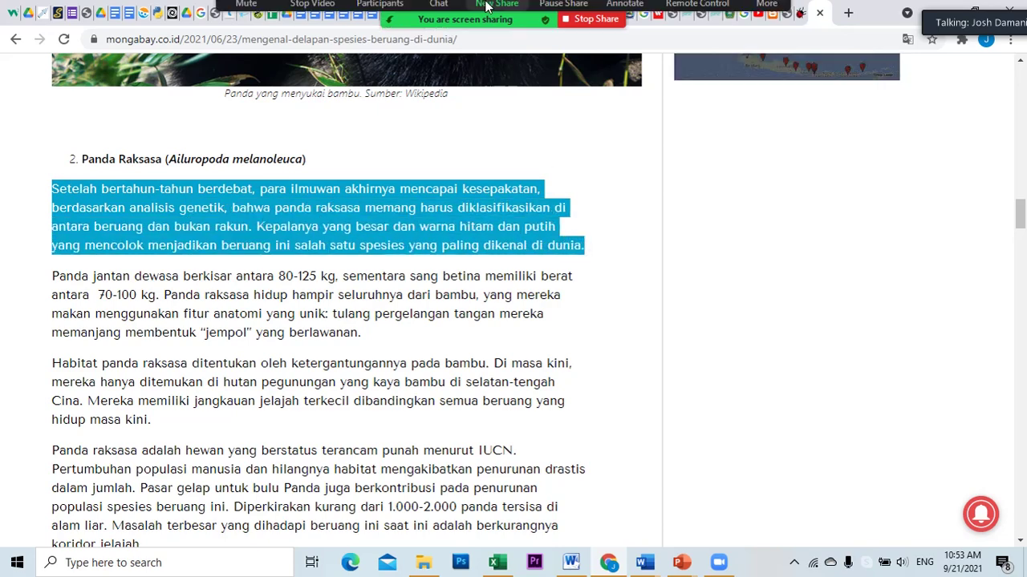
left_click(496, 22)
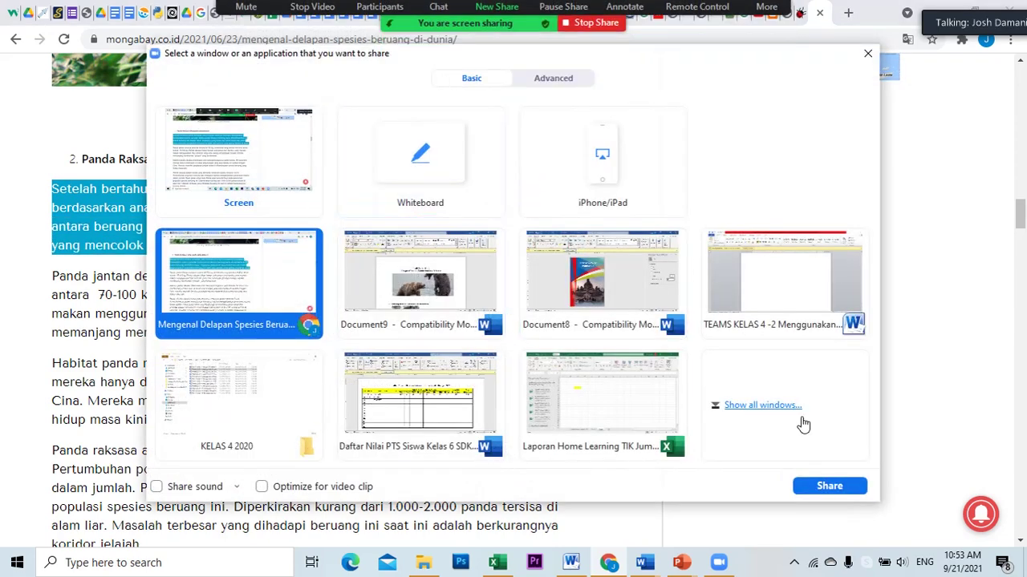
left_click(804, 486)
right_click(343, 200)
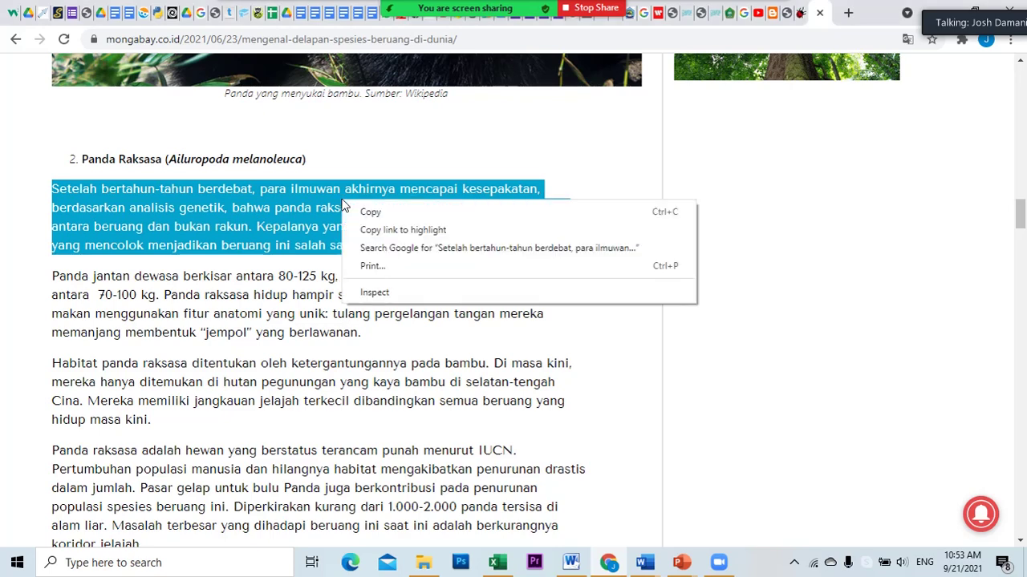
left_click(376, 229)
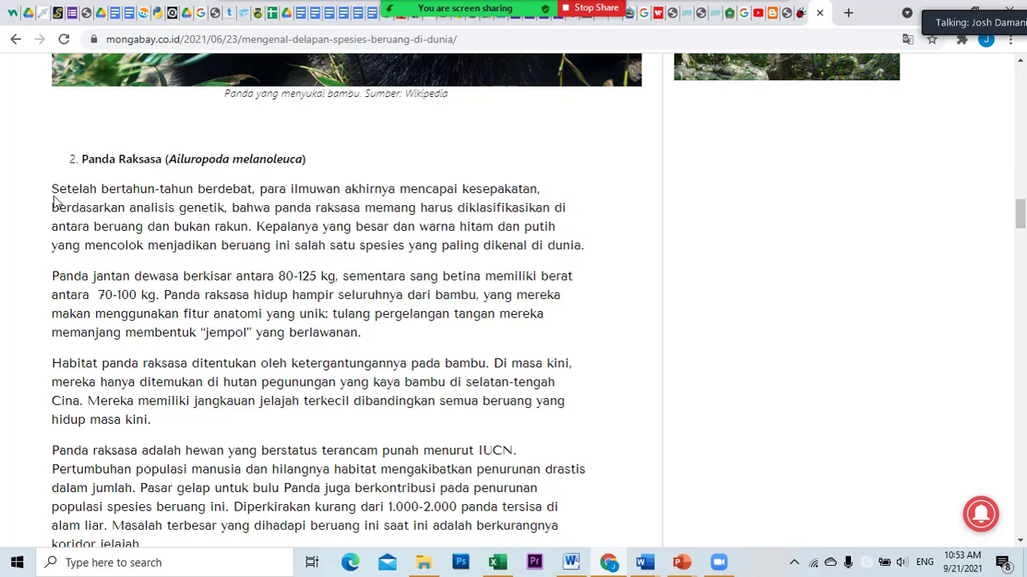
- Copy the first description paragraph below the "Panda Raksasa" heading in the Mongabay article
left_click_drag(53, 190, 623, 242)
right_click(473, 215)
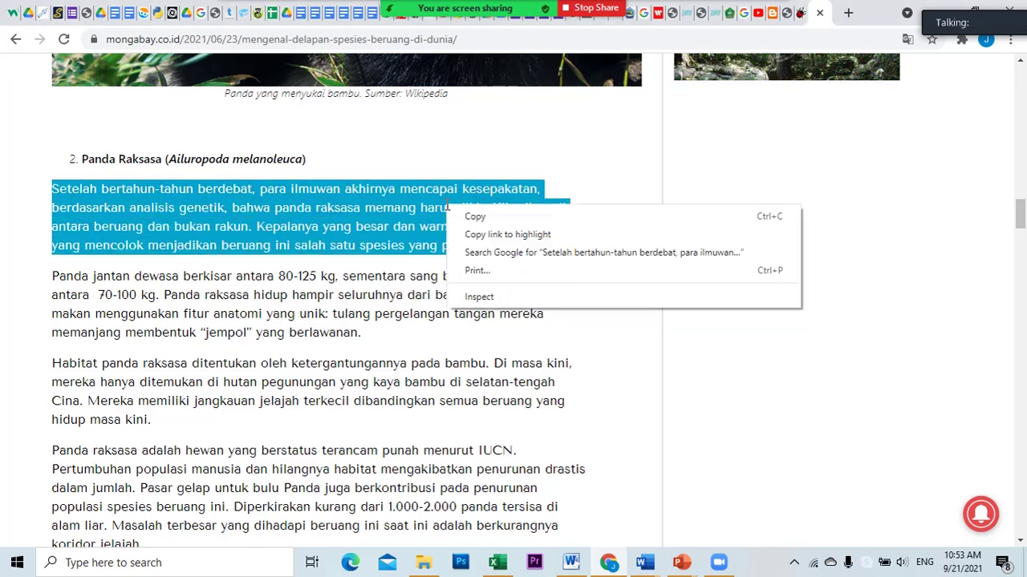
left_click(470, 219)
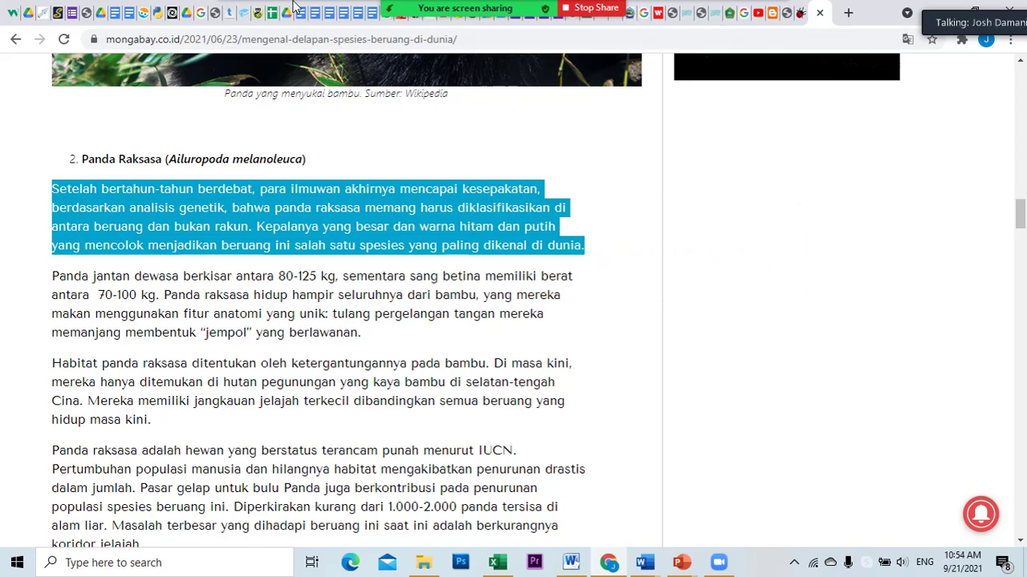
- Switch the Zoom share from the article to the Document9 Word window
mouse_move(465, 9)
left_click(438, 23)
left_click(497, 22)
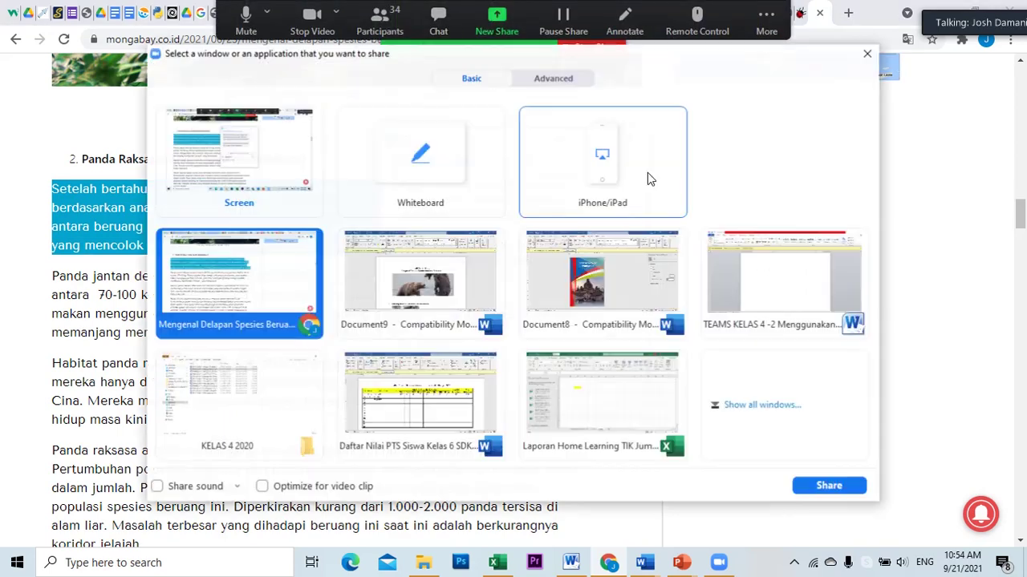
left_click(425, 277)
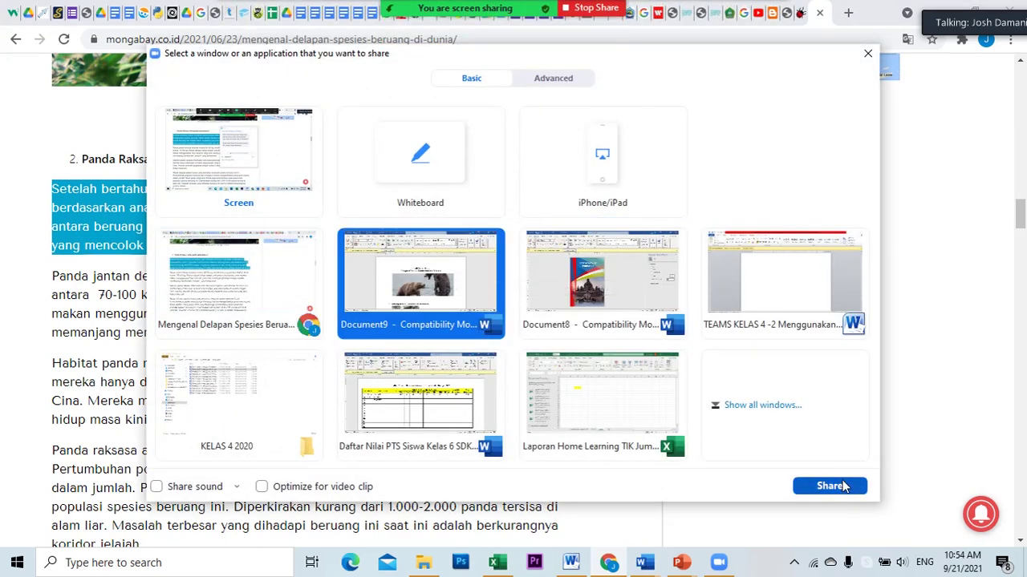
left_click(829, 486)
left_click(628, 138)
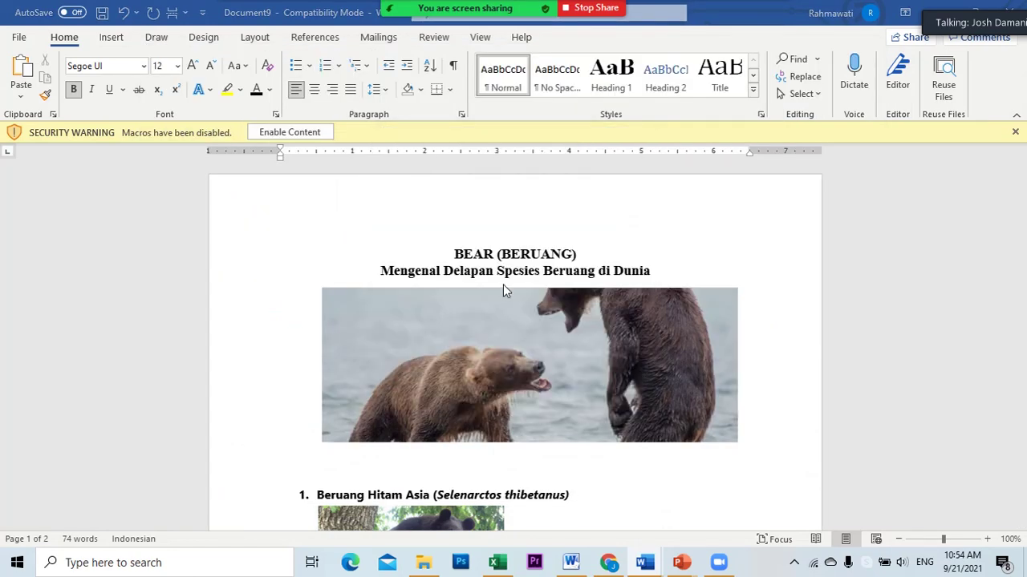
- Paste the copied panda description into the first blank line of page 2, above the "Beruang" item
scroll(503, 283, "down", 8)
scroll(497, 327, "down", 8)
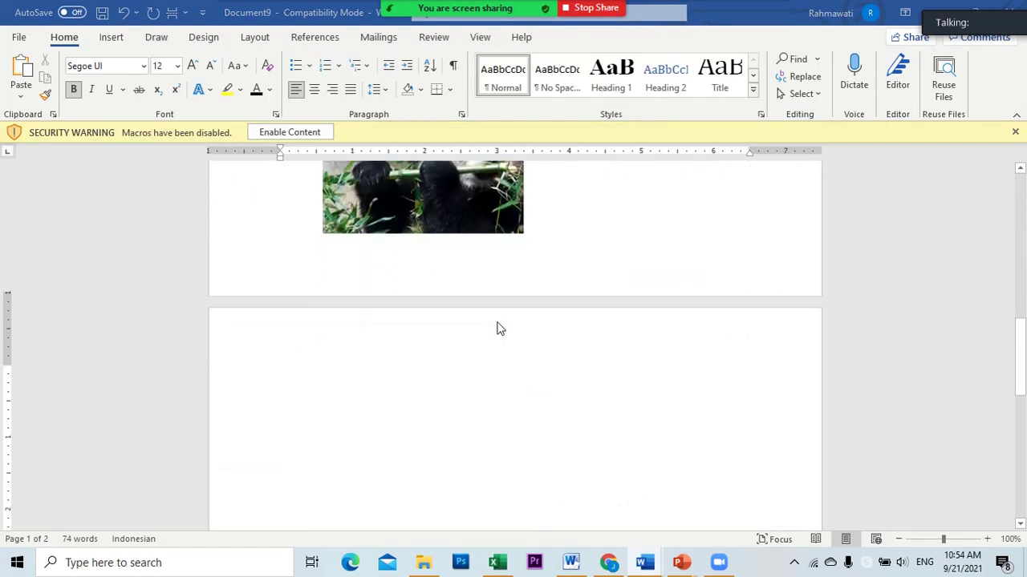
left_click(384, 305)
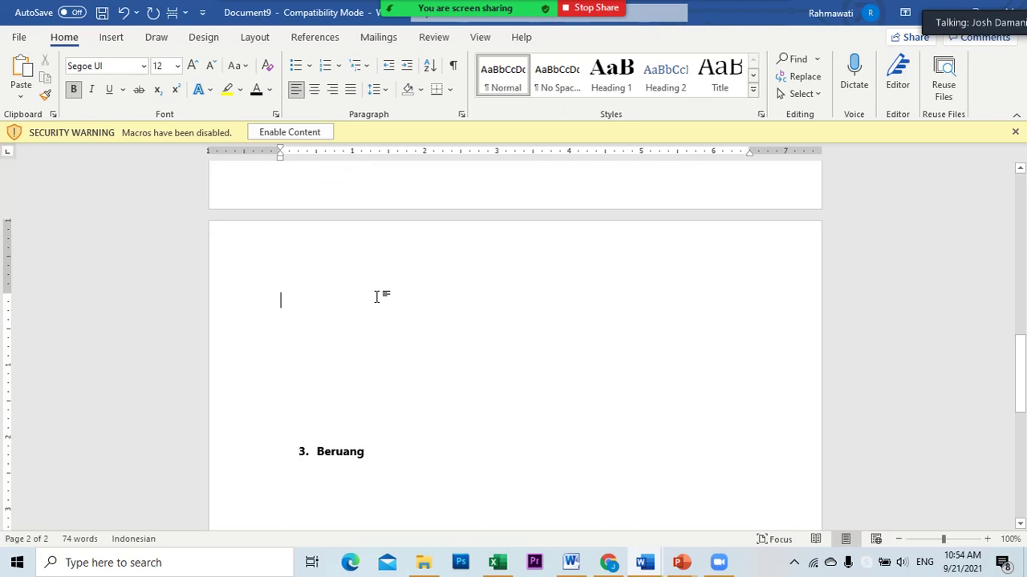
key("ctrl+v")
- Indent the pasted panda paragraph 0.5 inch from the margin with its first line 0.5 inch further in, matching the Asian black bear description
scroll(335, 341, "up", 4)
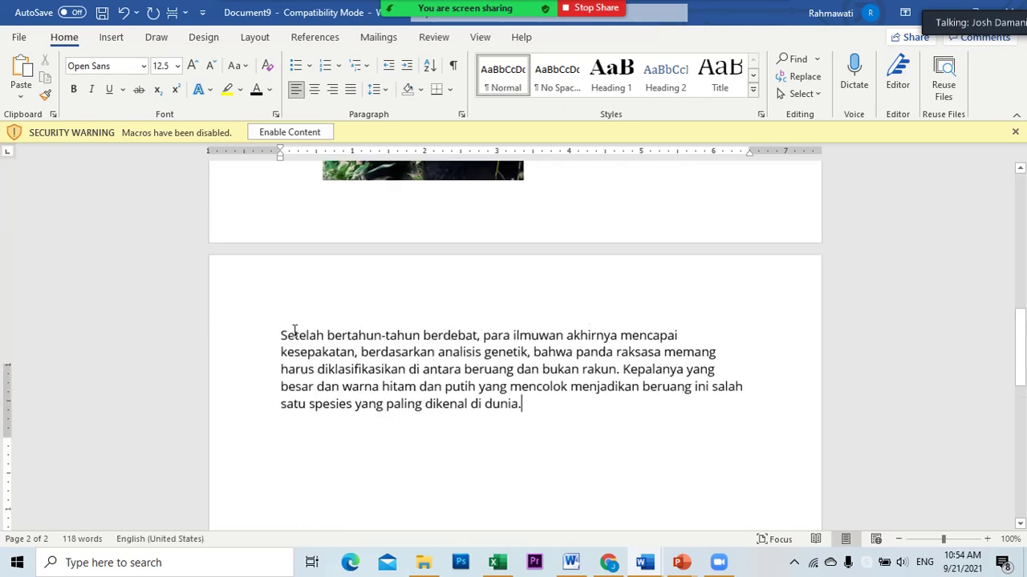
scroll(294, 328, "down", 3)
scroll(339, 321, "up", 8)
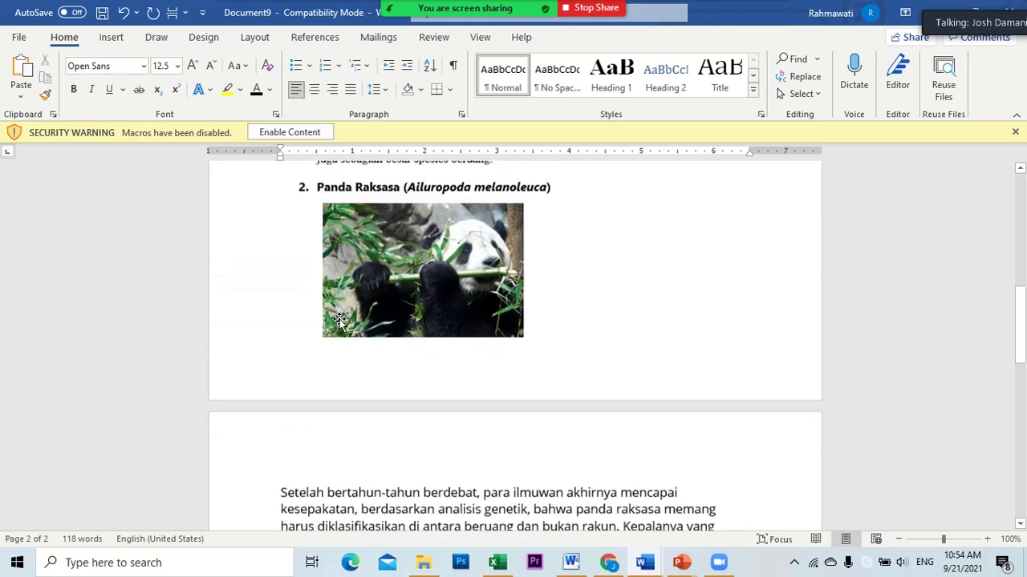
scroll(339, 321, "down", 4)
scroll(339, 321, "down", 1)
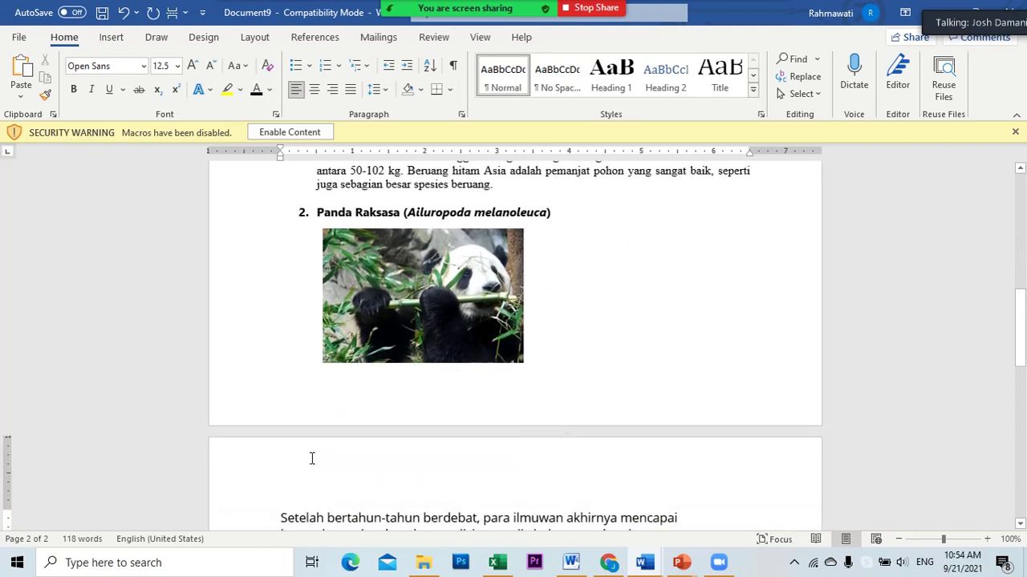
scroll(276, 516, "down", 3)
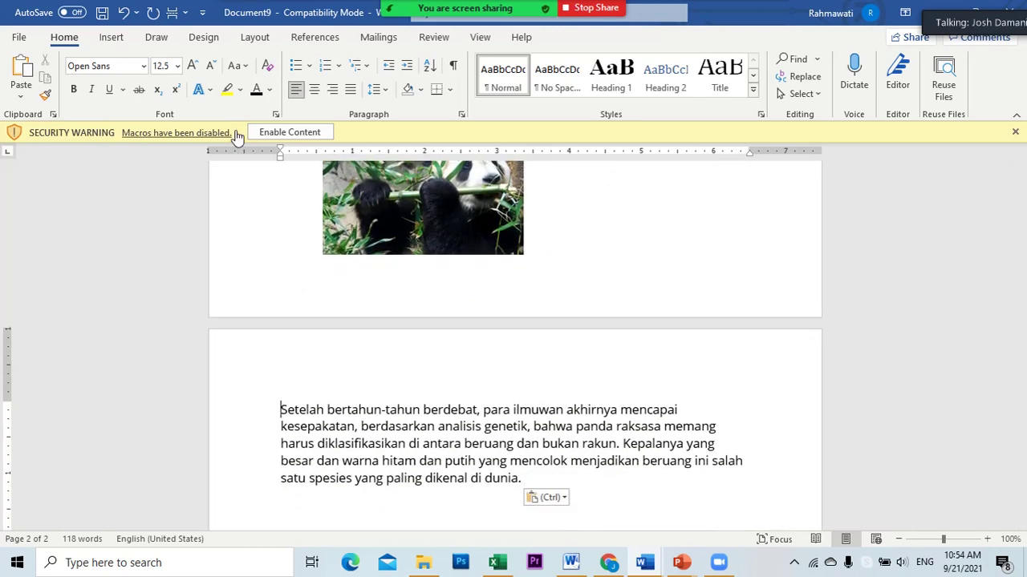
key("ctrl+Up")
key("Tab")
key("Tab")
key("Tab")
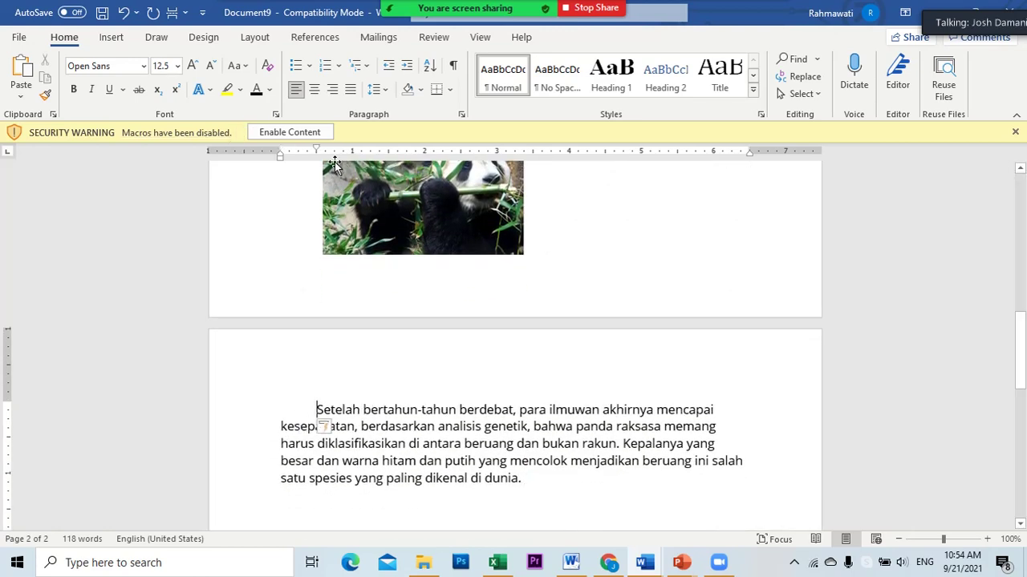
key("Tab")
scroll(337, 171, "up", 8)
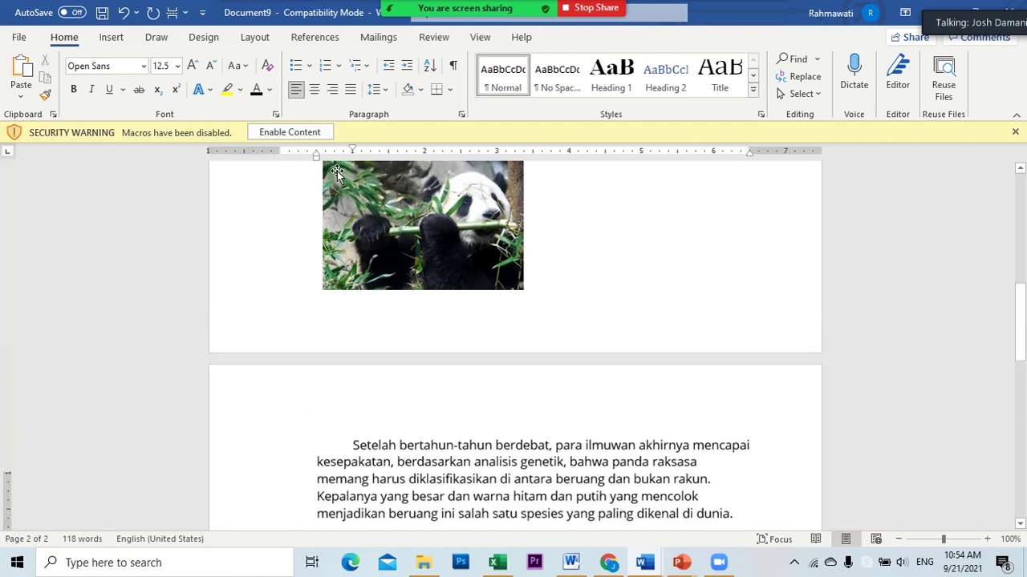
scroll(312, 316, "down", 9)
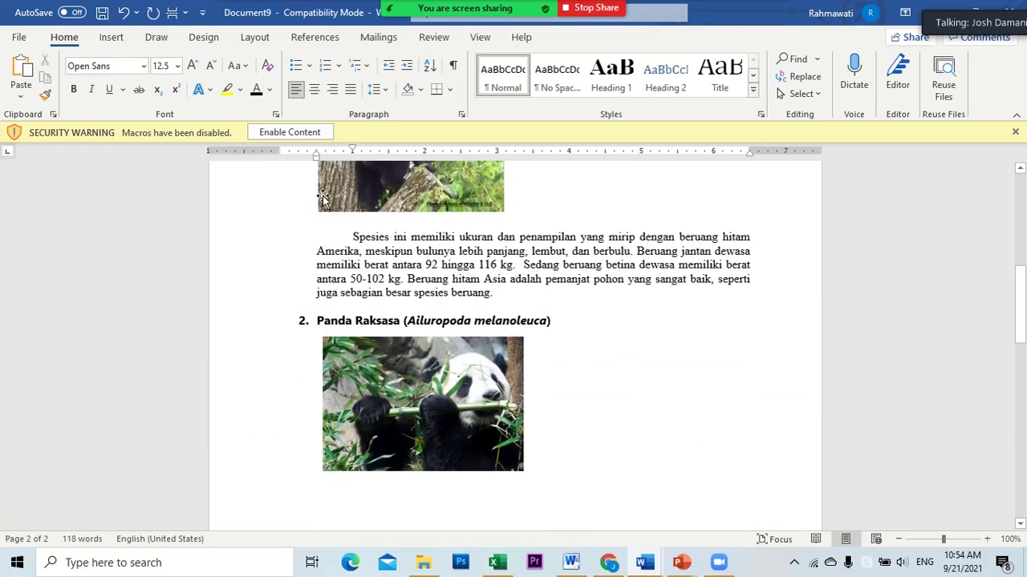
scroll(333, 225, "down", 1)
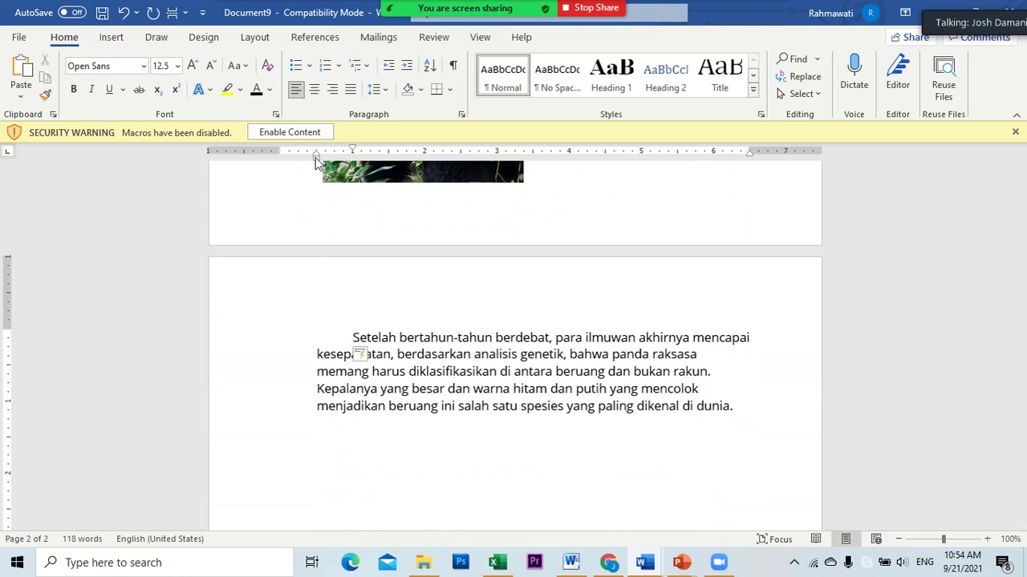
- Justify the panda description paragraph and share the Document9 window again in Zoom
left_click_drag(349, 336, 770, 431)
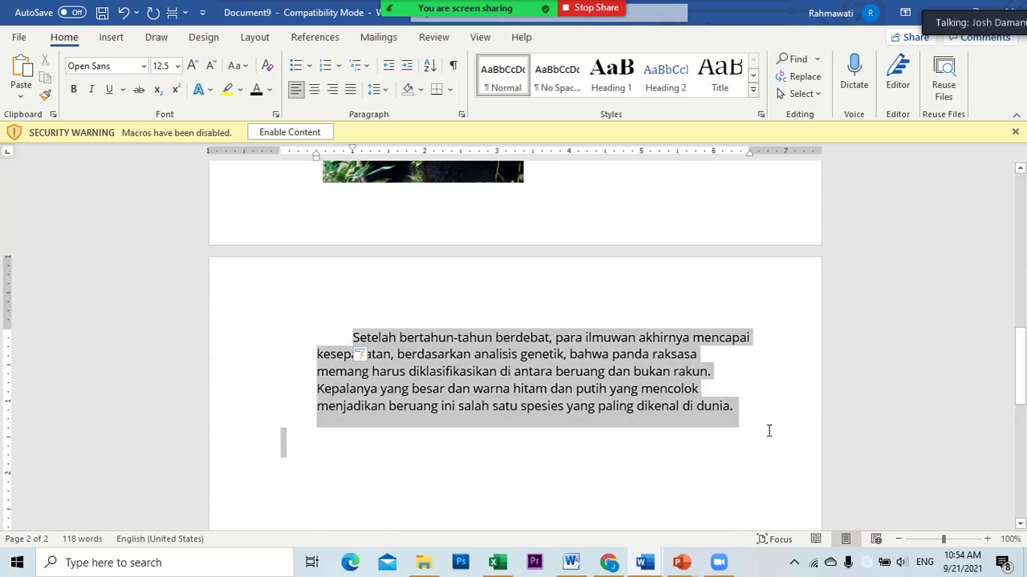
left_click(351, 90)
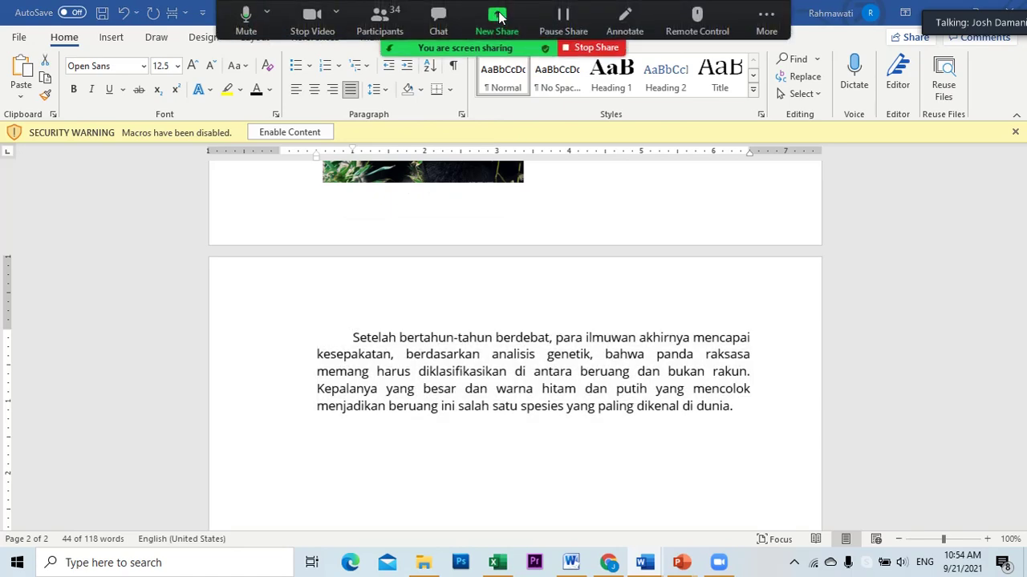
left_click(498, 16)
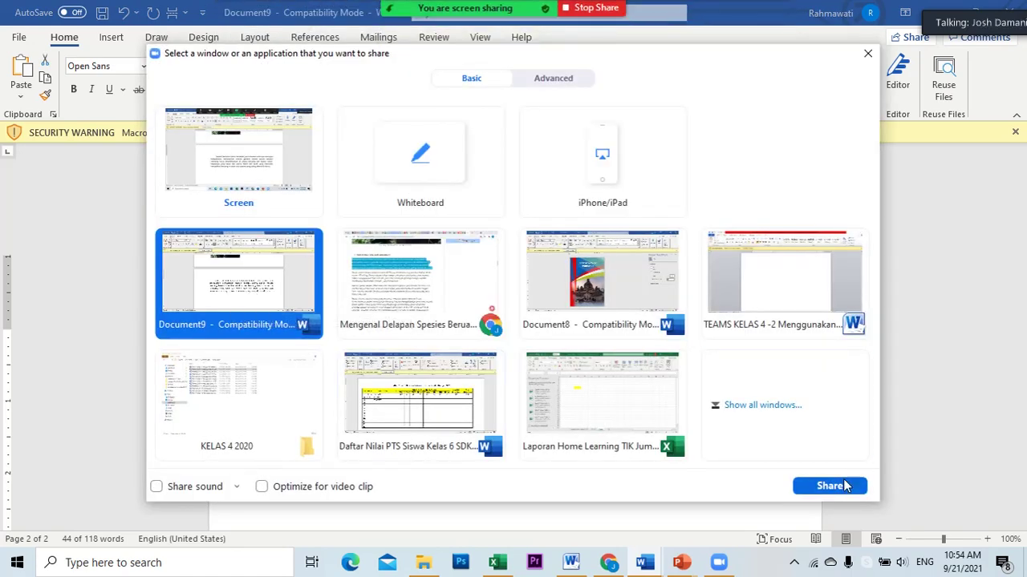
left_click(829, 486)
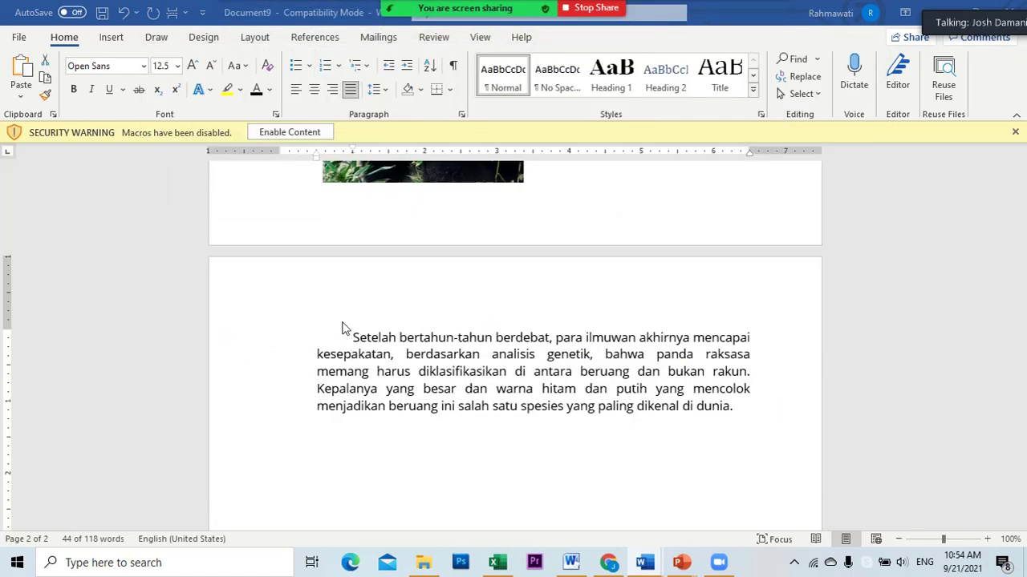
- Set the panda description paragraph to 12-point Times New Roman
triple_click(355, 347)
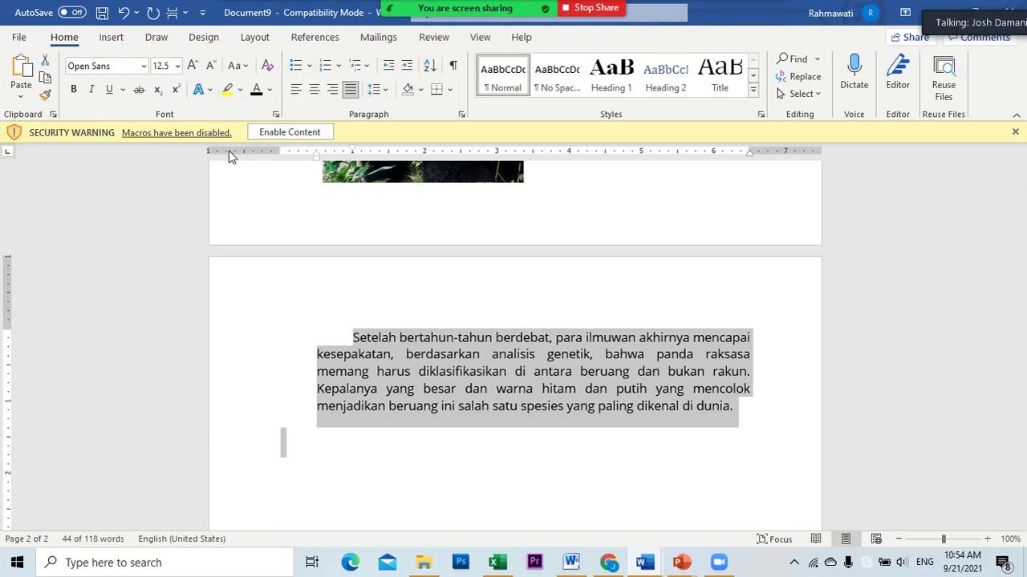
left_click(178, 66)
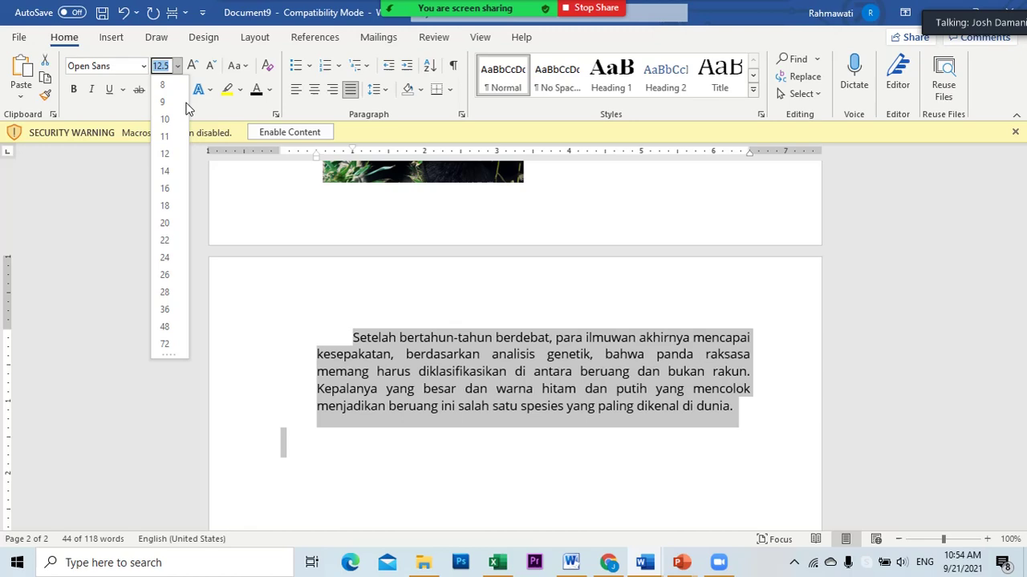
left_click(159, 155)
left_click(143, 66)
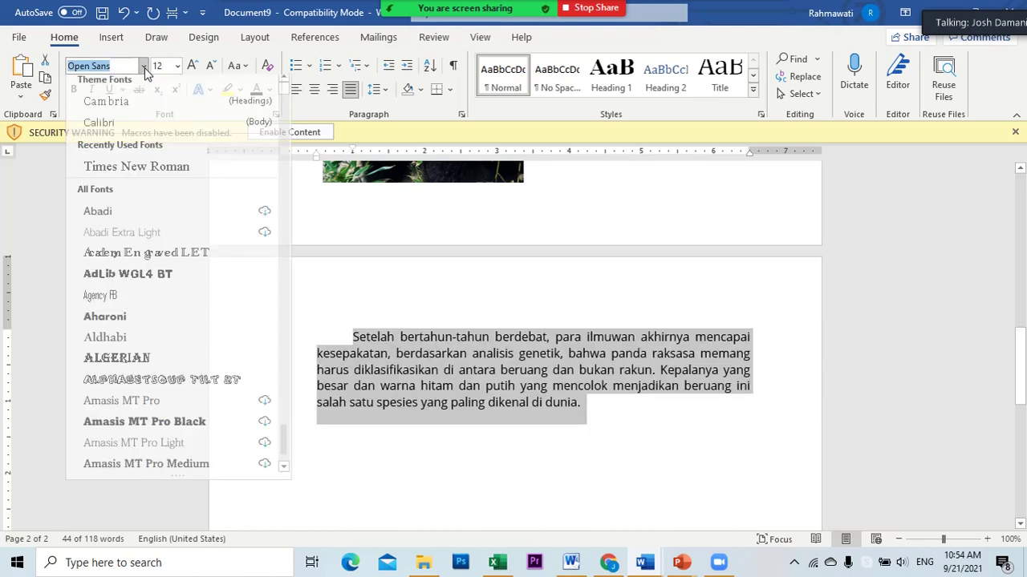
left_click(178, 175)
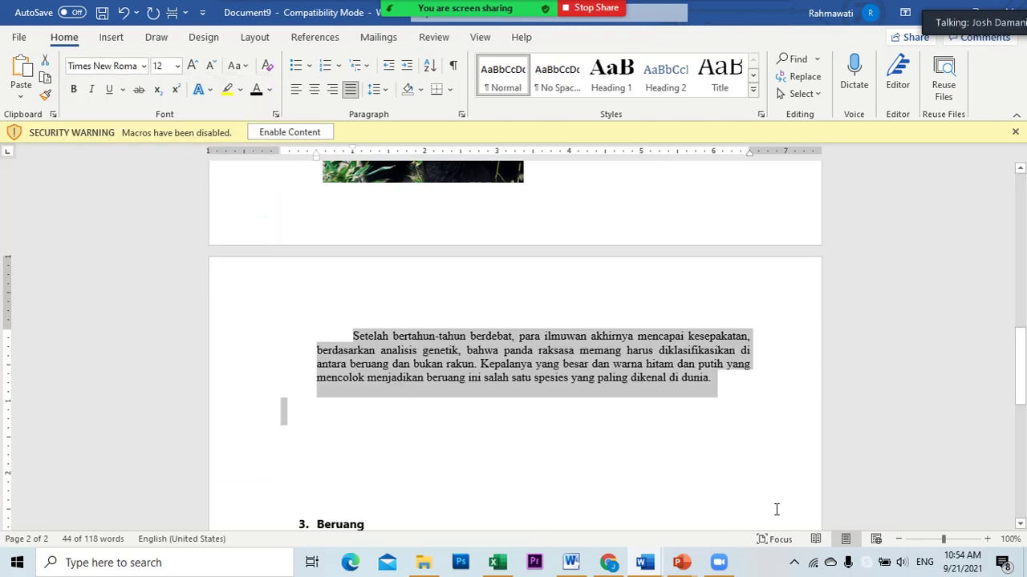
left_click(694, 450)
scroll(724, 419, "up", 10)
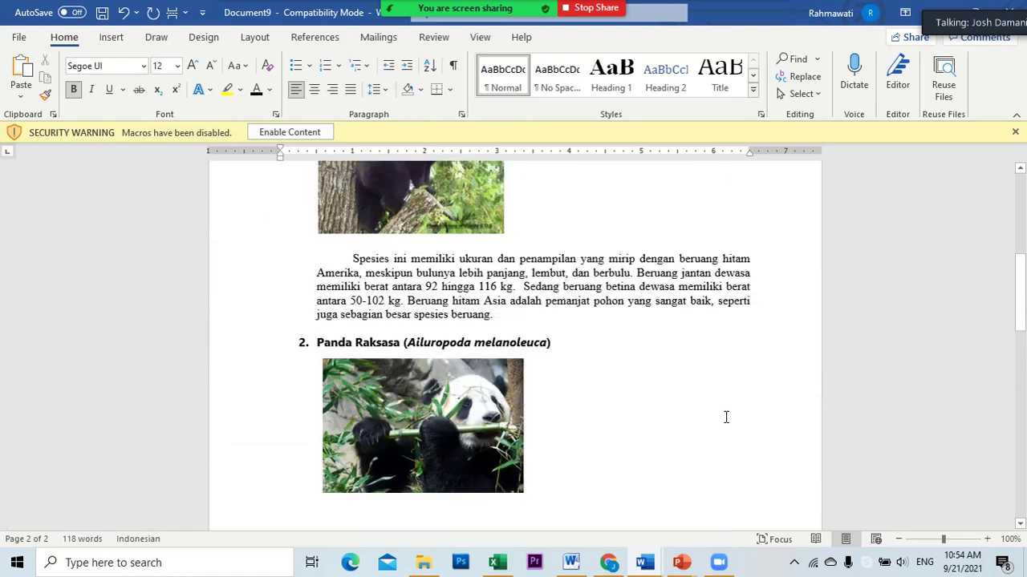
scroll(726, 417, "up", 4)
scroll(726, 417, "down", 6)
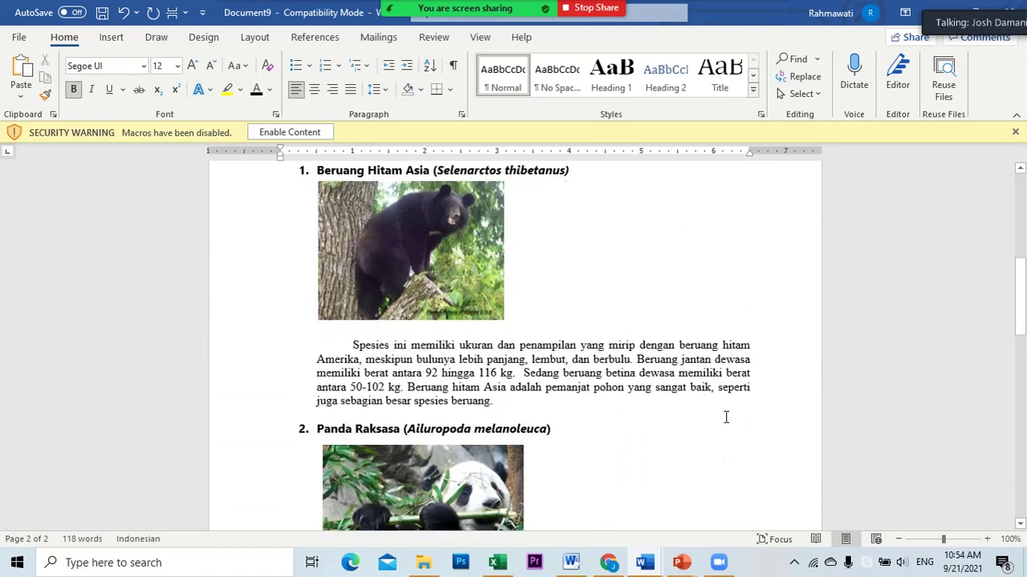
scroll(726, 417, "down", 2)
scroll(726, 417, "up", 1)
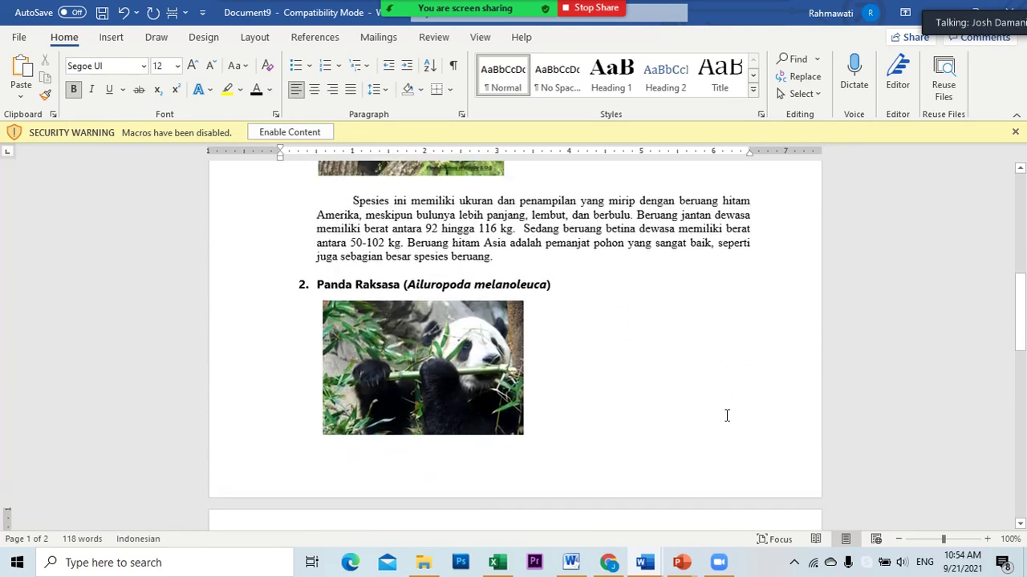
- Review the formatted panda paragraph and the document's layout from the title down to the "Beruang" item on page 2
scroll(727, 416, "down", 5)
scroll(728, 415, "down", 1)
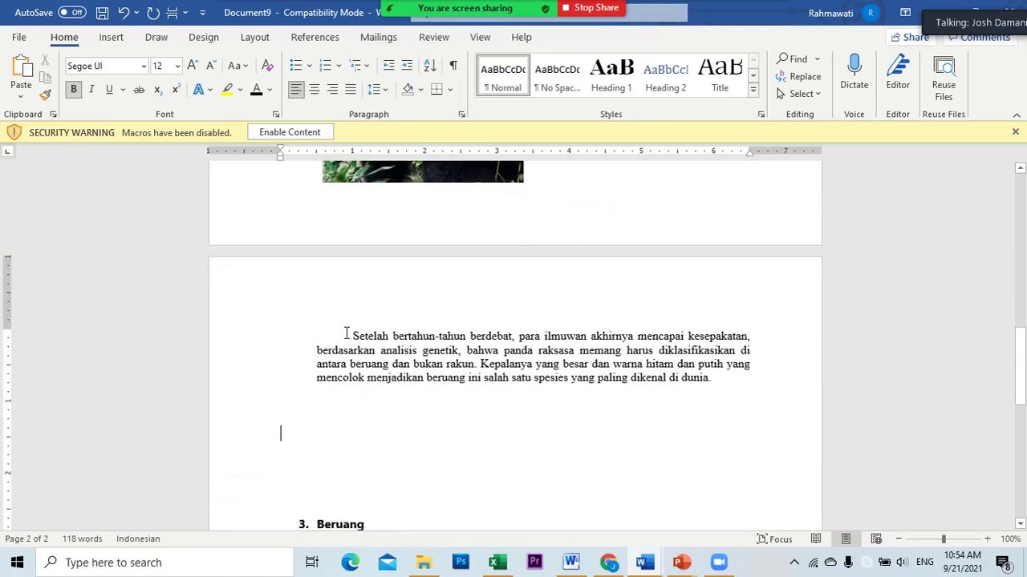
left_click_drag(449, 342, 679, 435)
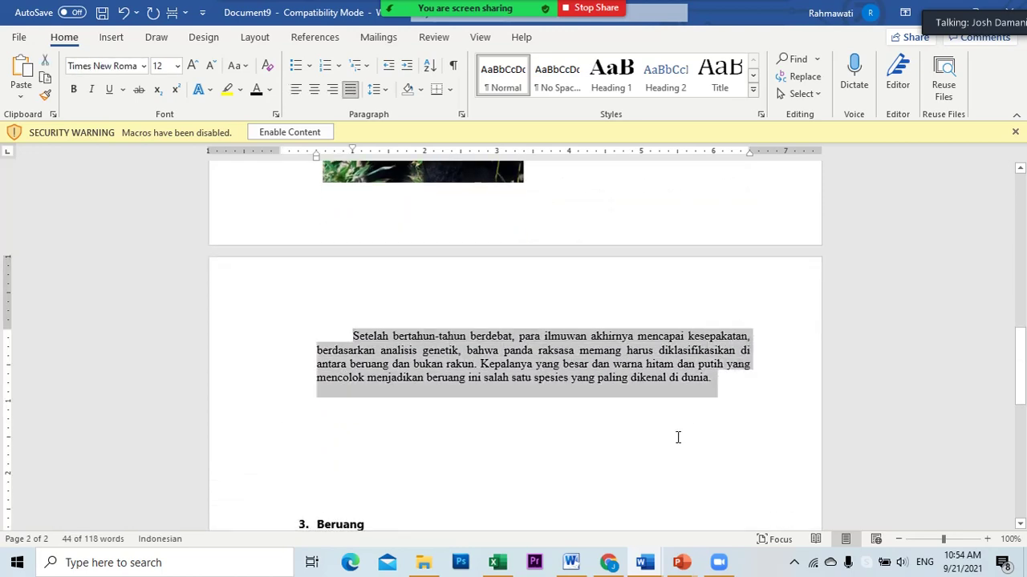
scroll(676, 430, "up", 1)
scroll(671, 438, "down", 1)
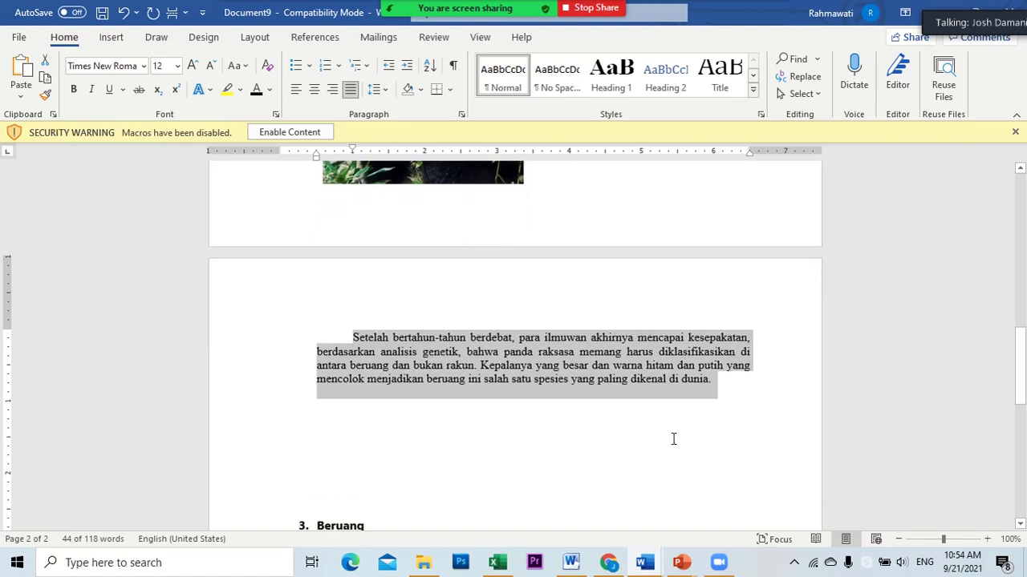
left_click(717, 427)
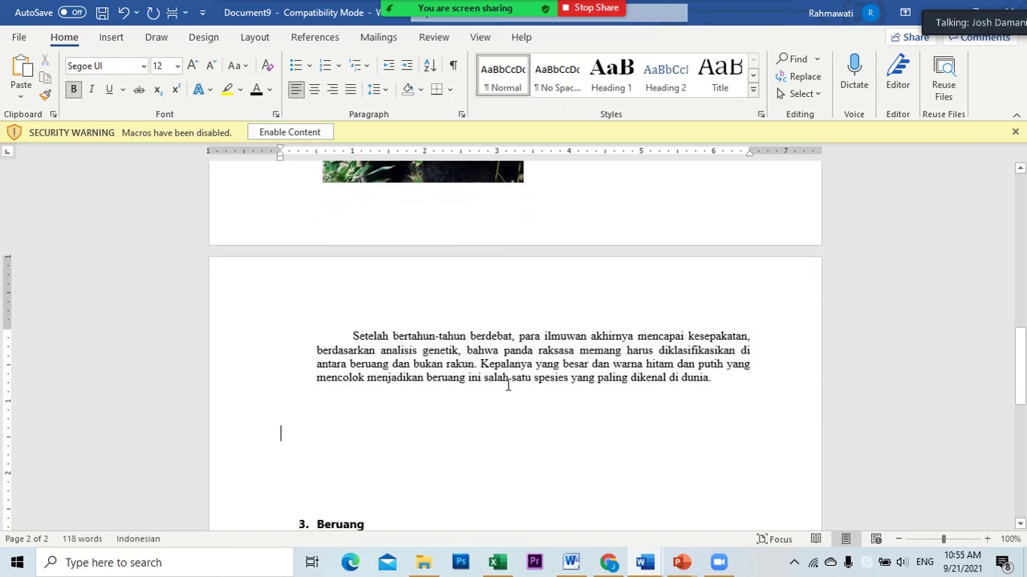
scroll(507, 385, "up", 10)
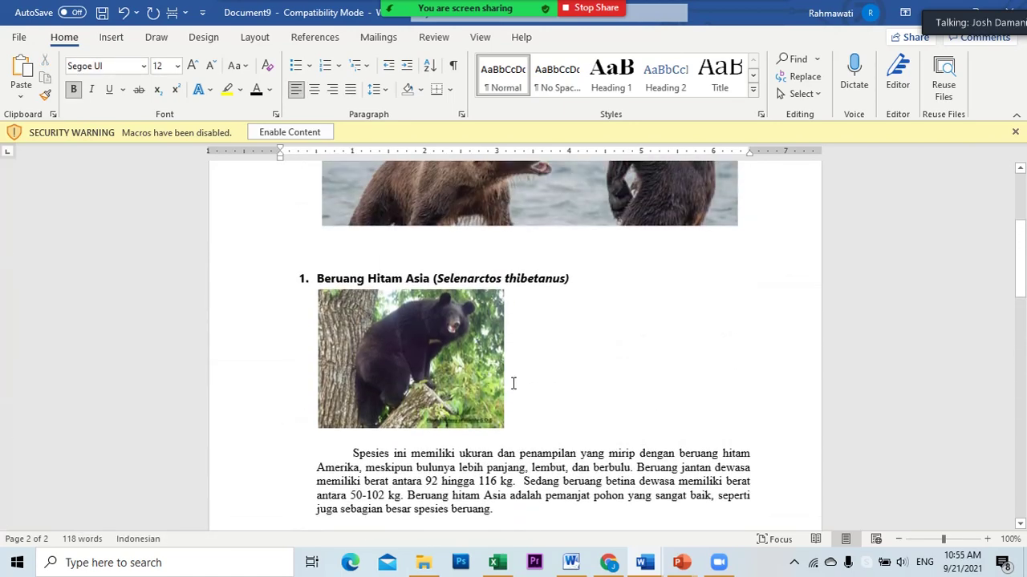
scroll(513, 383, "up", 4)
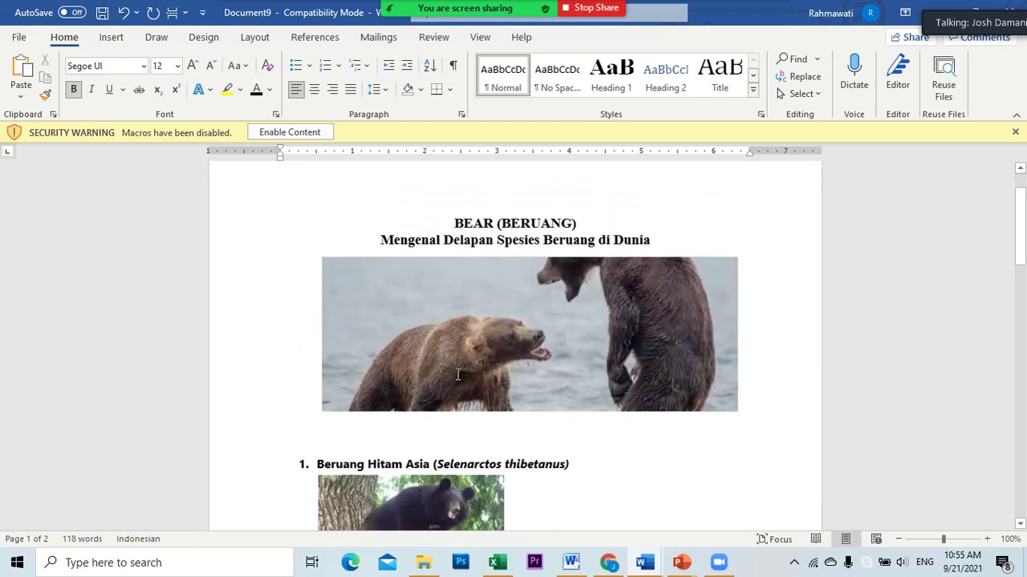
scroll(458, 374, "down", 18)
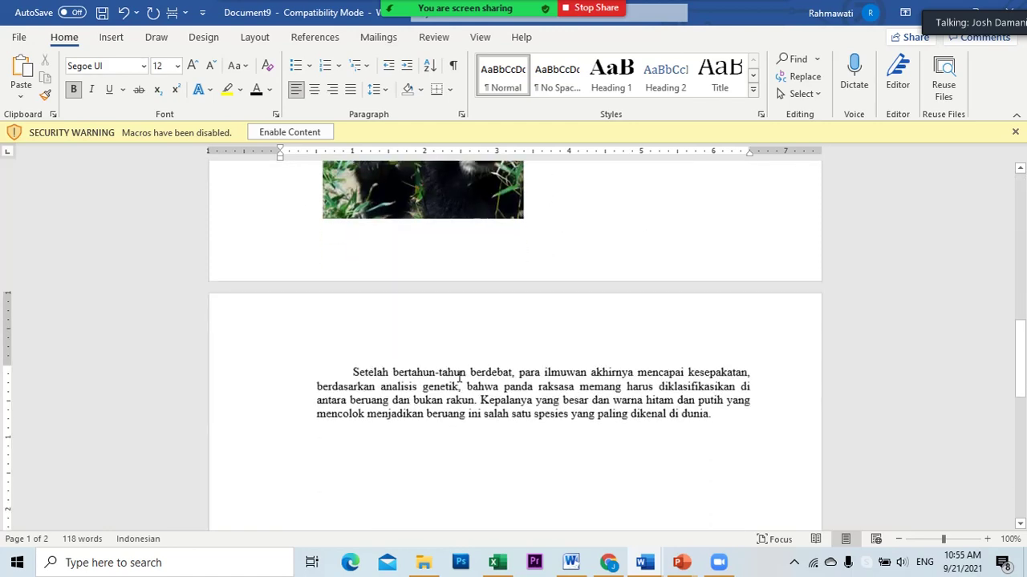
scroll(458, 374, "down", 4)
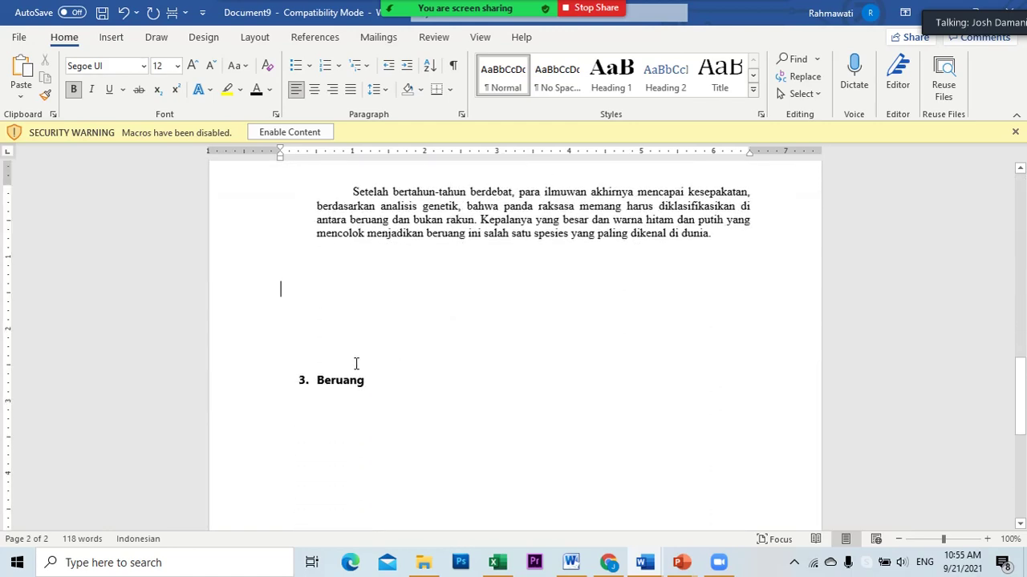
- Delete the blank lines between the panda description and the "Beruang" item on page 2
left_click(356, 364)
key("BackSpace")
key("BackSpace")
key("BackSpace")
key("BackSpace")
key("BackSpace")
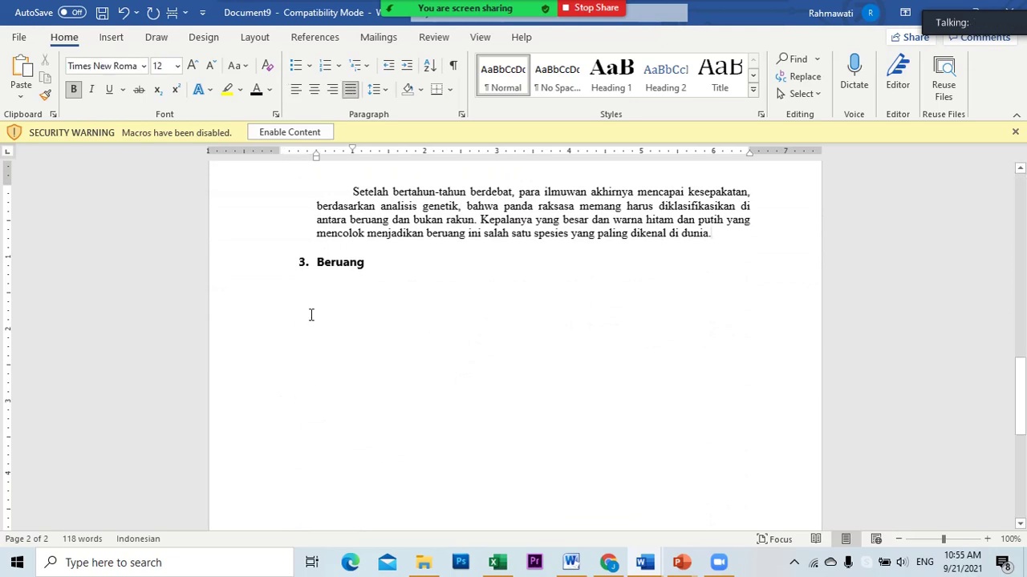
scroll(316, 314, "up", 3)
scroll(573, 513, "down", 2)
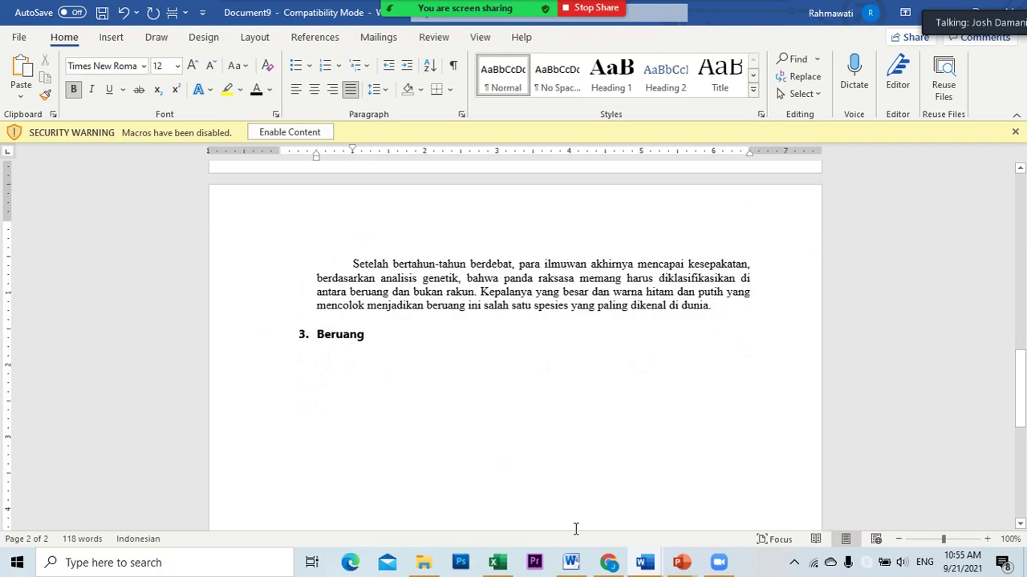
left_click(604, 563)
scroll(275, 356, "up", 5)
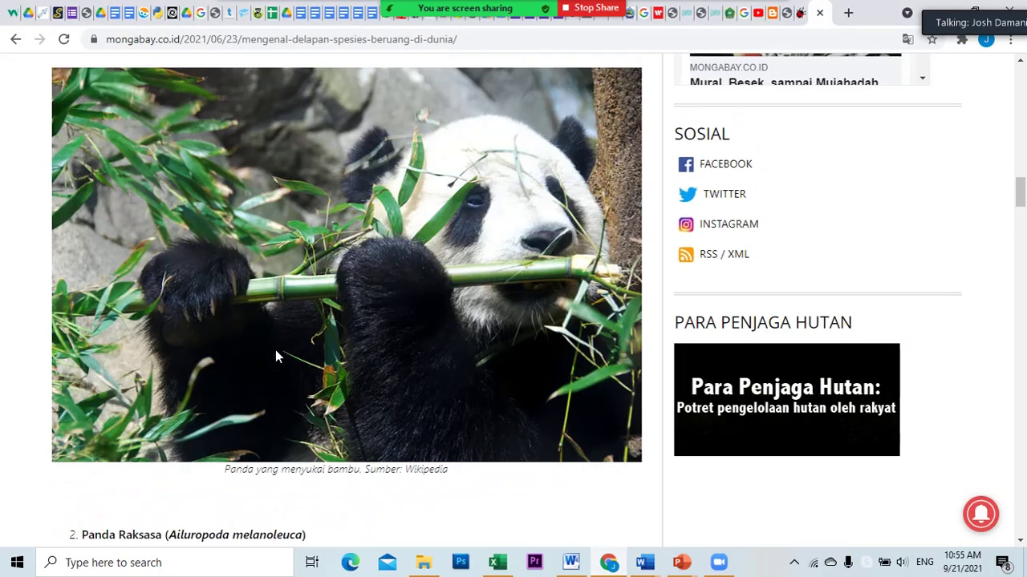
scroll(275, 356, "down", 5)
left_click(608, 563)
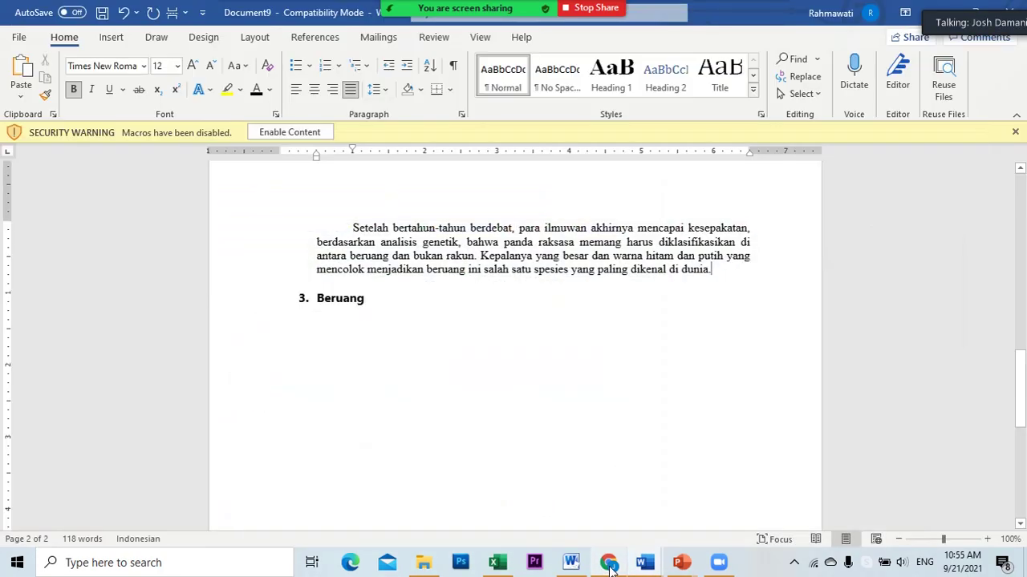
- Replace the word "Delapan" with "5" in the subtitle so it reads "Mengenal 5 Spesies Beruang di Dunia"
scroll(527, 406, "up", 15)
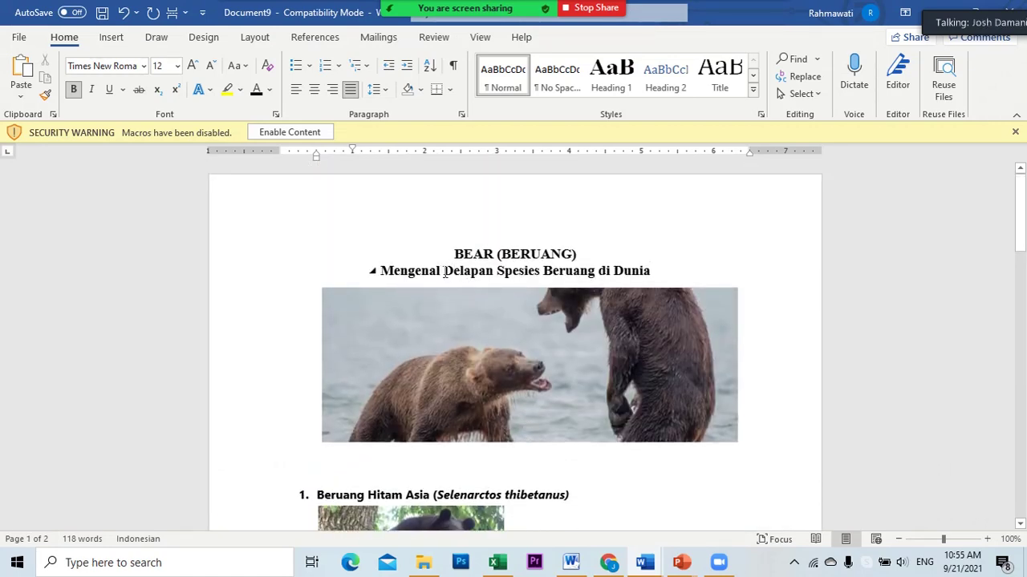
left_click(445, 271)
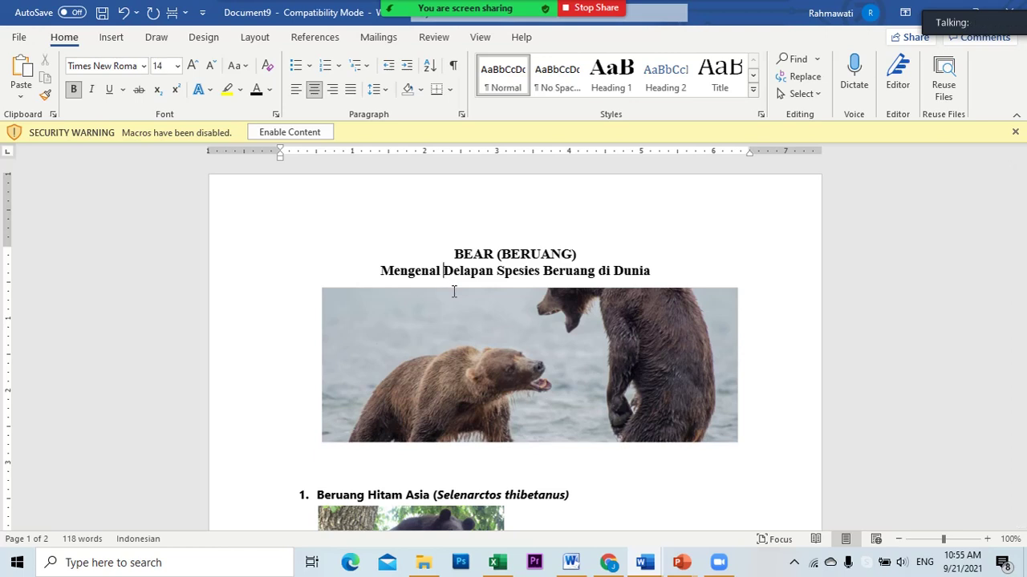
scroll(453, 292, "down", 3)
scroll(452, 294, "up", 3)
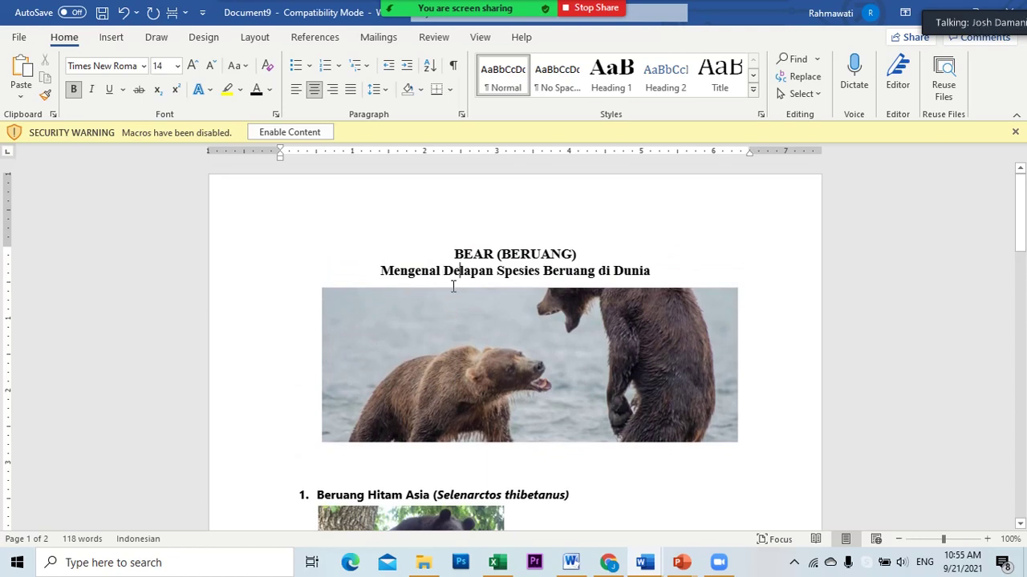
key("Right")
key("Right")
key("Right")
key("Right")
key("BackSpace")
key("BackSpace")
key("BackSpace")
key("BackSpace")
key("BackSpace")
key("BackSpace")
key("BackSpace")
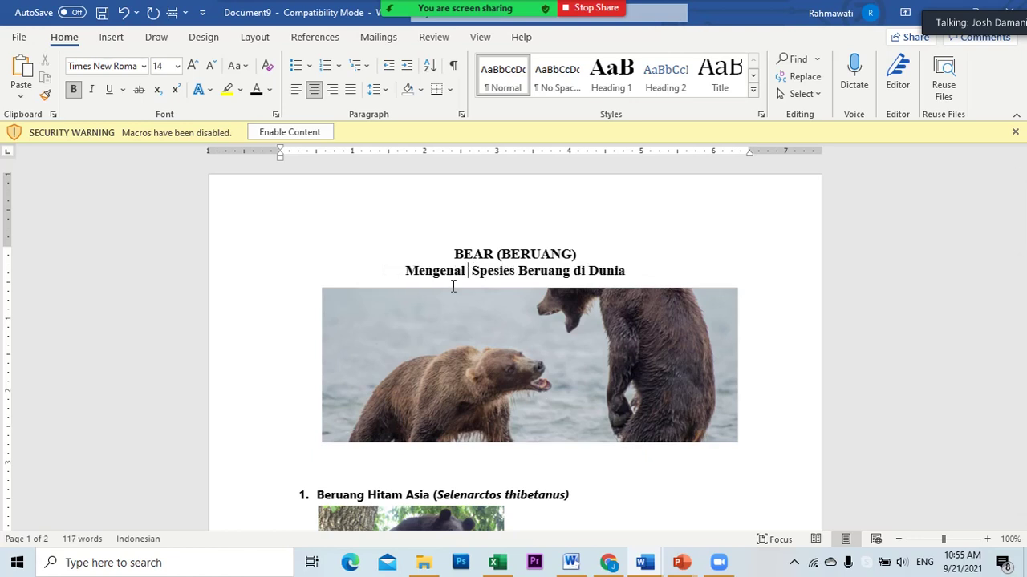
type("5")
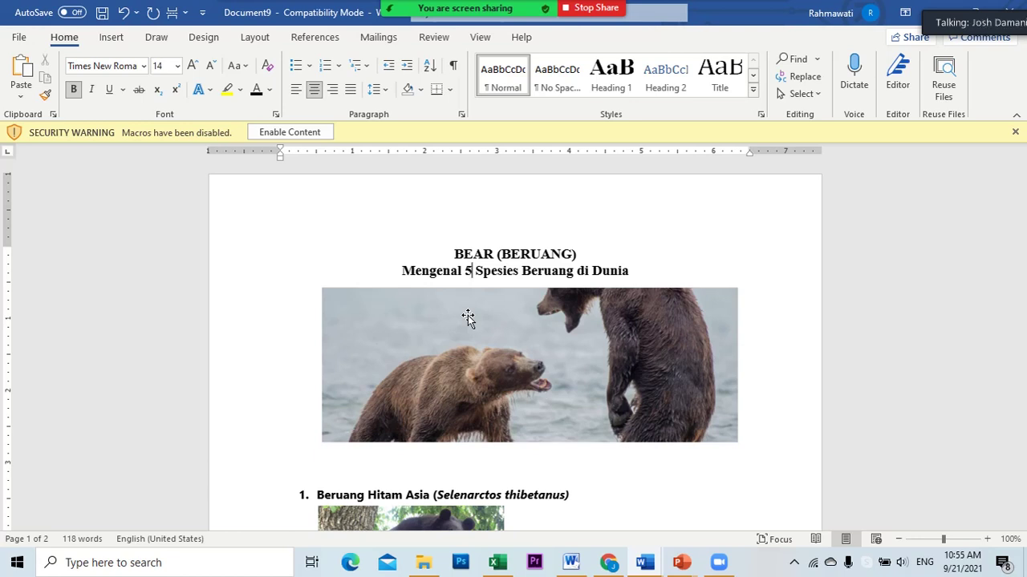
- Place the insertion point at the end of the numbered item 3 "Beruang" on page 2
scroll(616, 399, "down", 5)
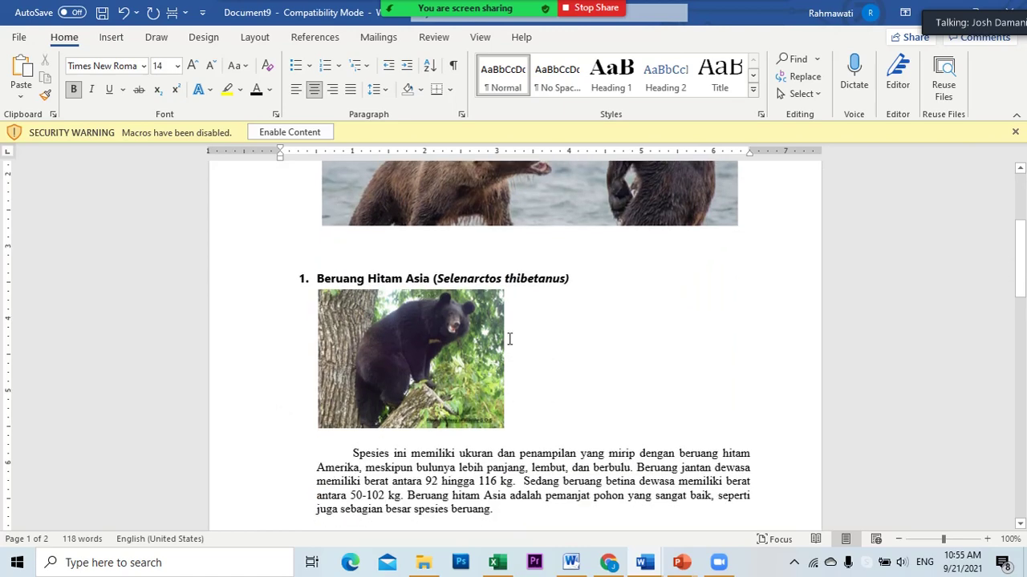
scroll(522, 369, "down", 7)
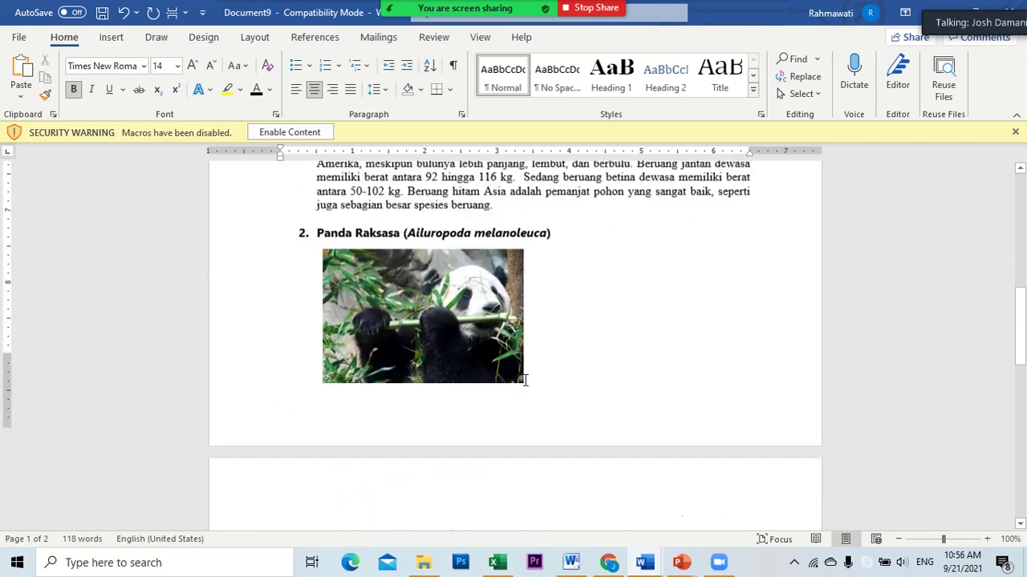
scroll(433, 304, "up", 5)
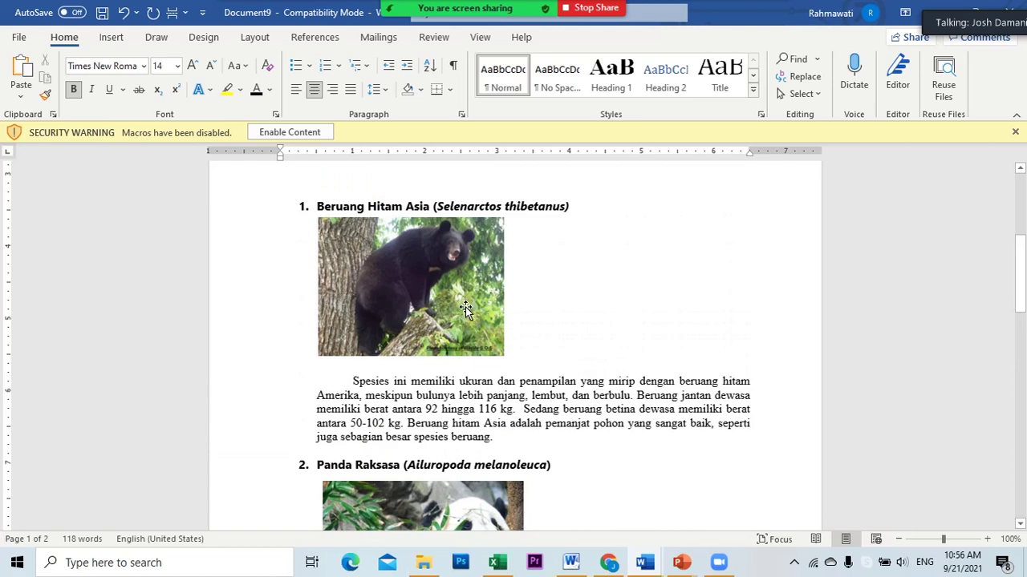
scroll(465, 365, "down", 3)
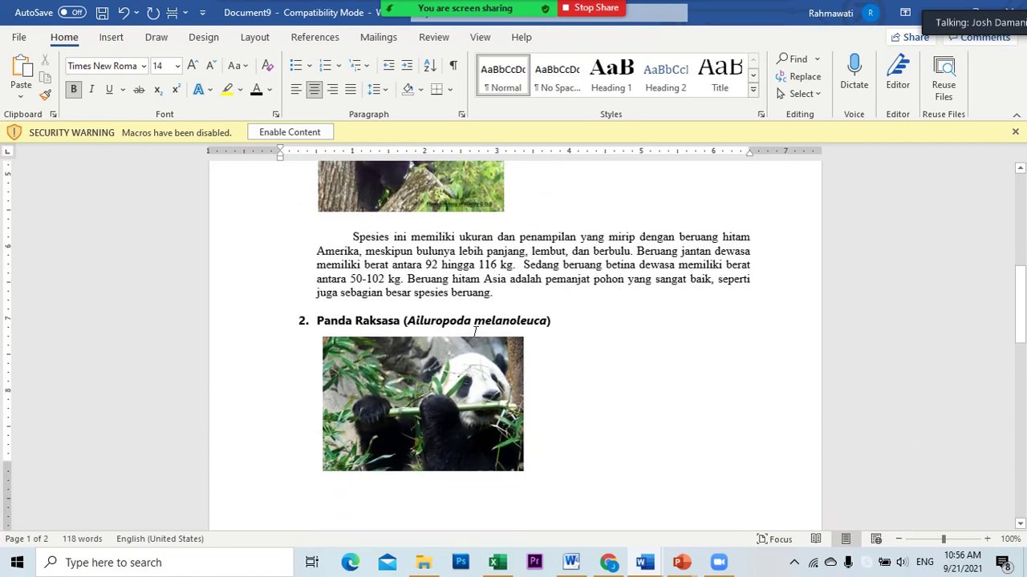
scroll(473, 333, "down", 7)
left_click(405, 336)
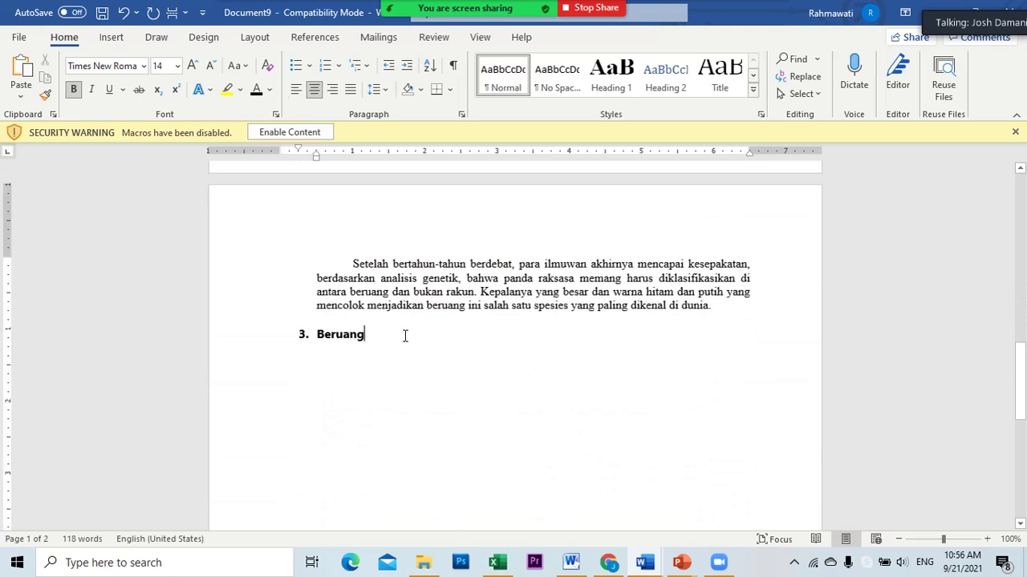
mouse_move(454, 13)
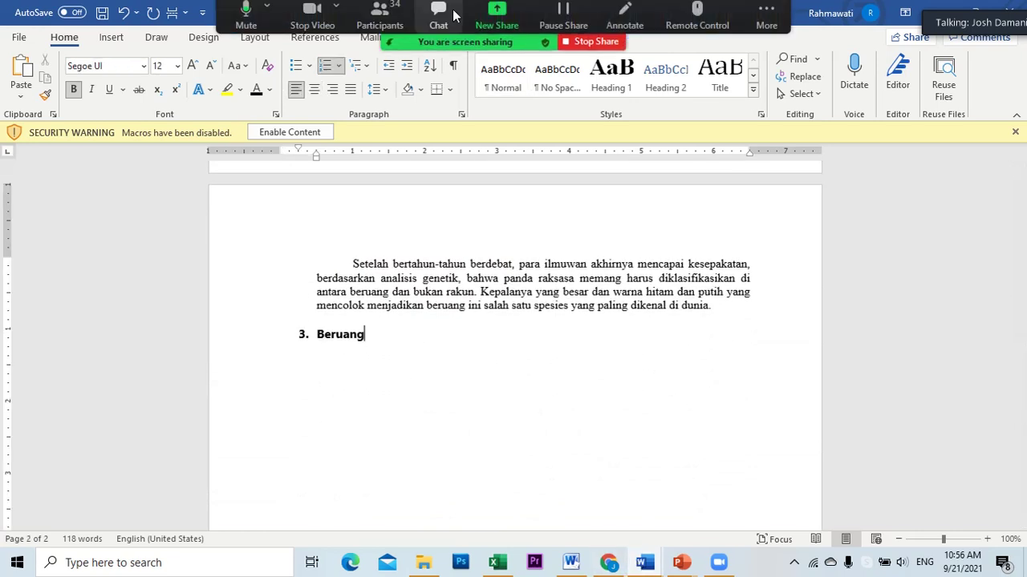
left_click(503, 24)
left_click(409, 273)
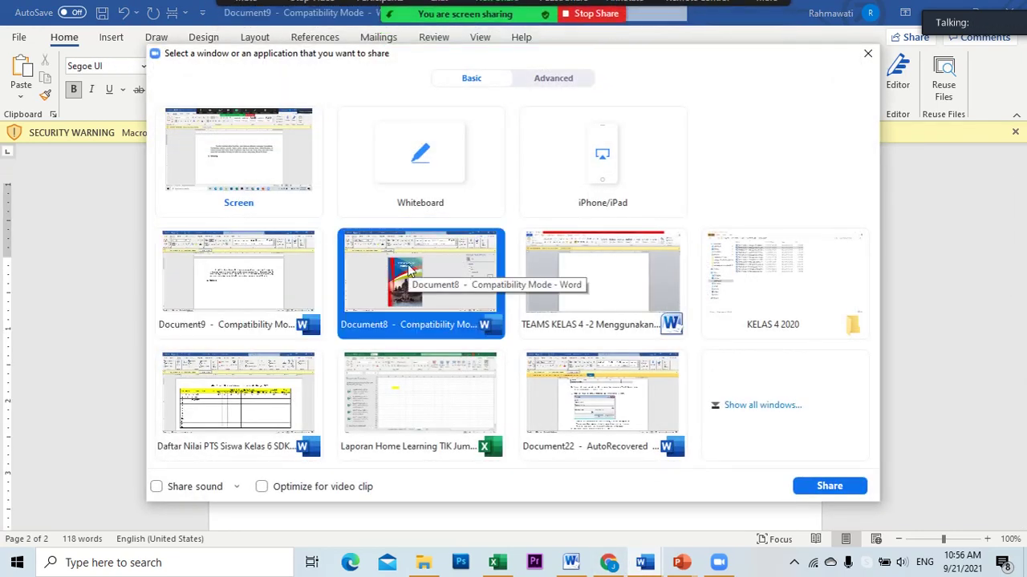
left_click(215, 281)
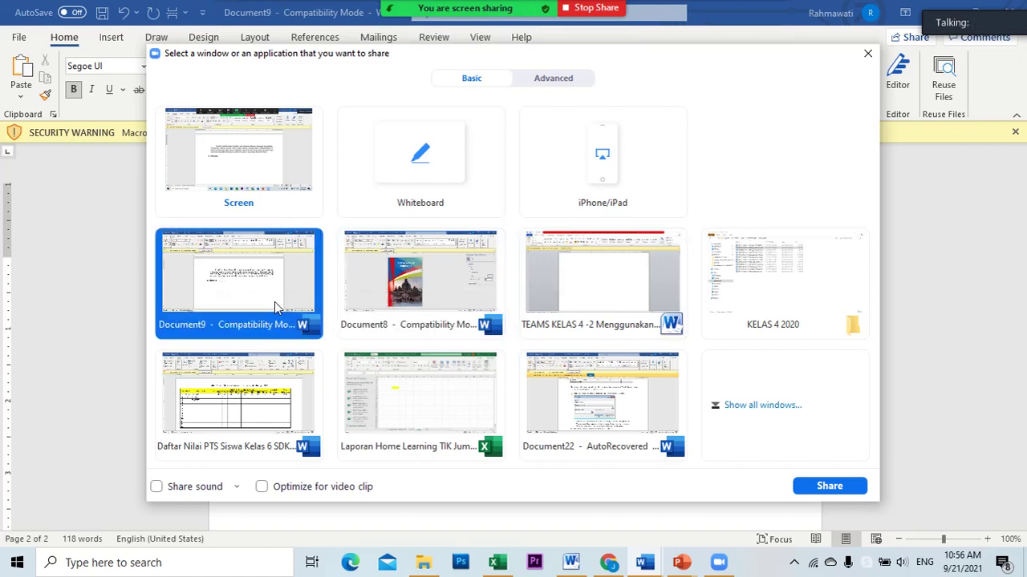
- Switch to the Mongabay article in Chrome and share its window in Zoom in place of the Word document
left_click(608, 559)
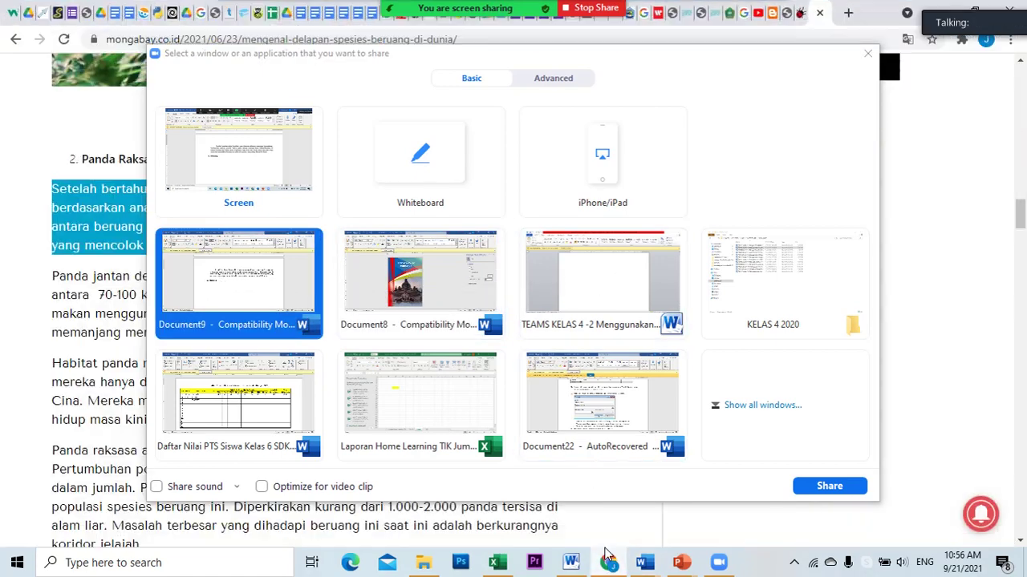
left_click(866, 53)
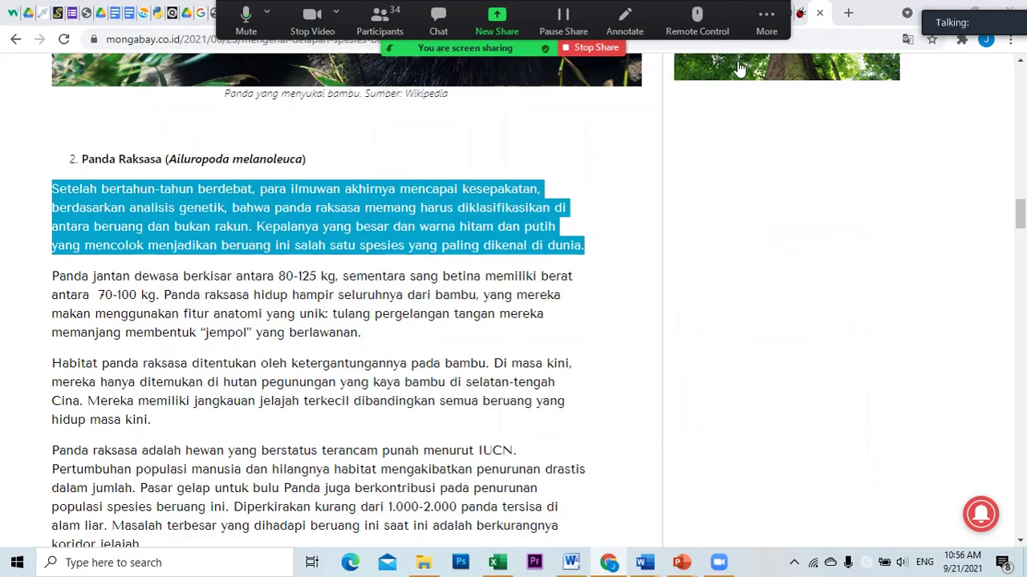
left_click(496, 16)
left_click(208, 285)
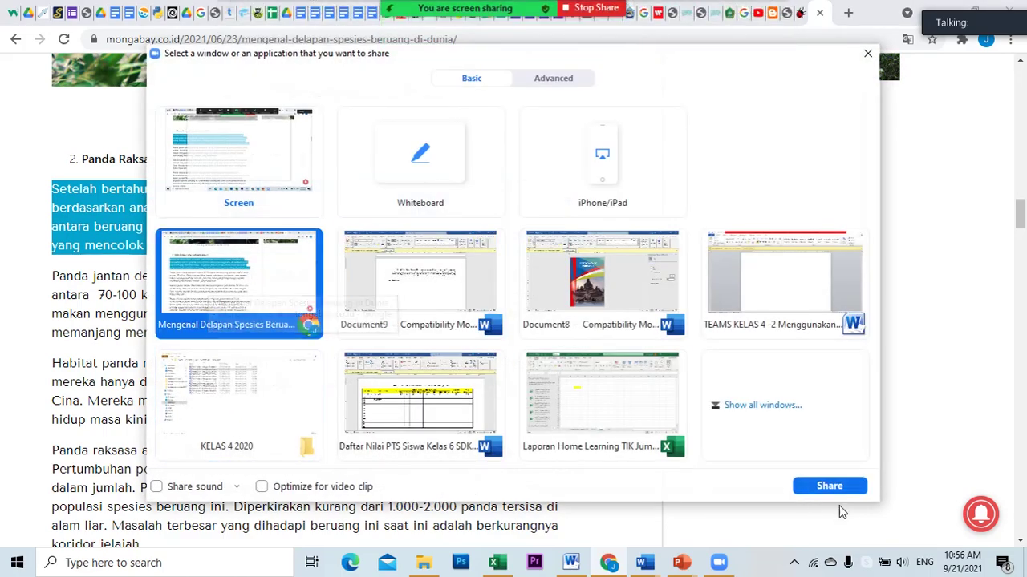
left_click(844, 487)
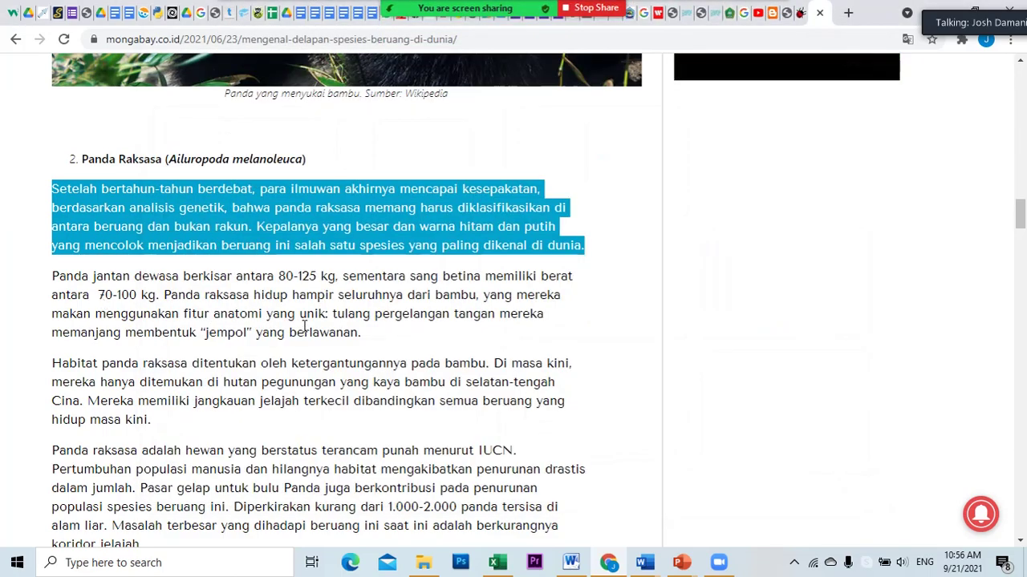
- Copy the article's third species heading, "Beruang Madu (Helarctos malayanus)"
left_click(277, 300)
scroll(265, 285, "down", 9)
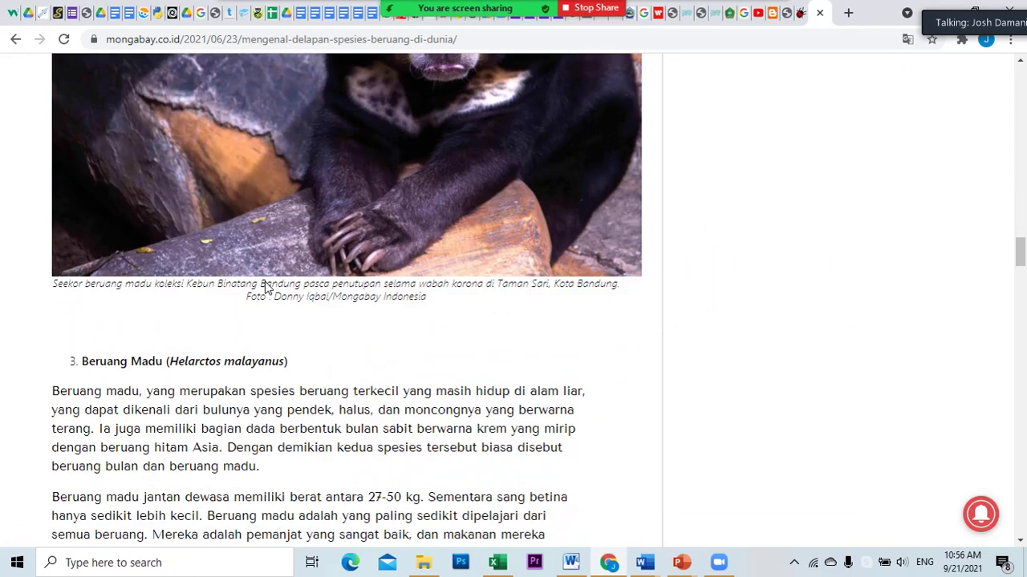
scroll(264, 287, "down", 1)
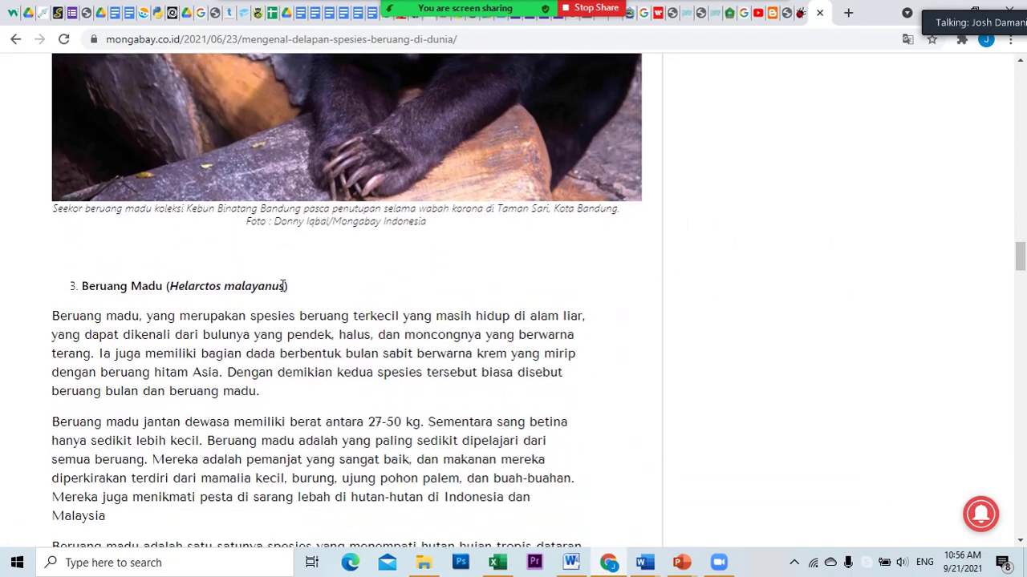
left_click_drag(286, 295, 114, 292)
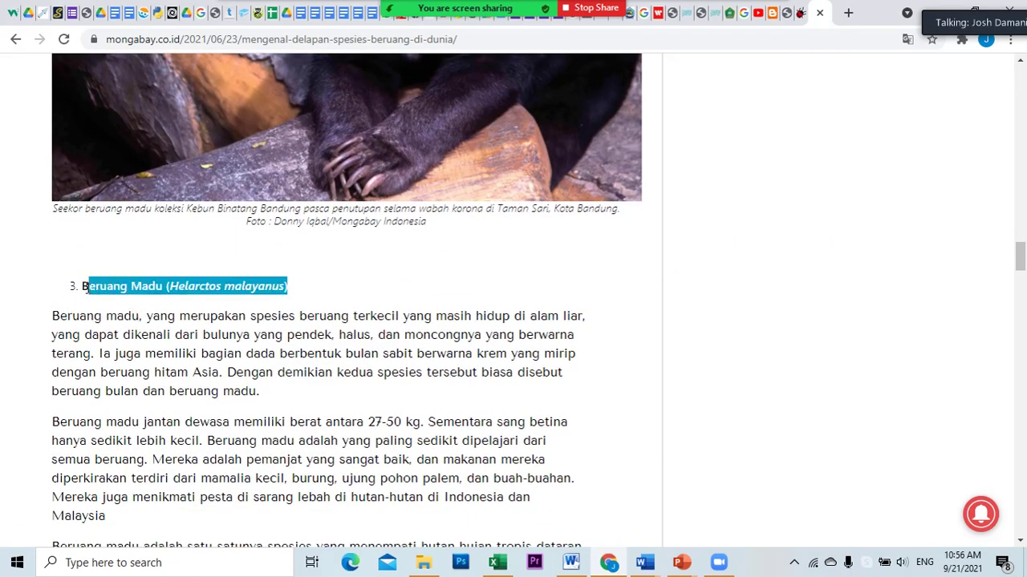
right_click(172, 286)
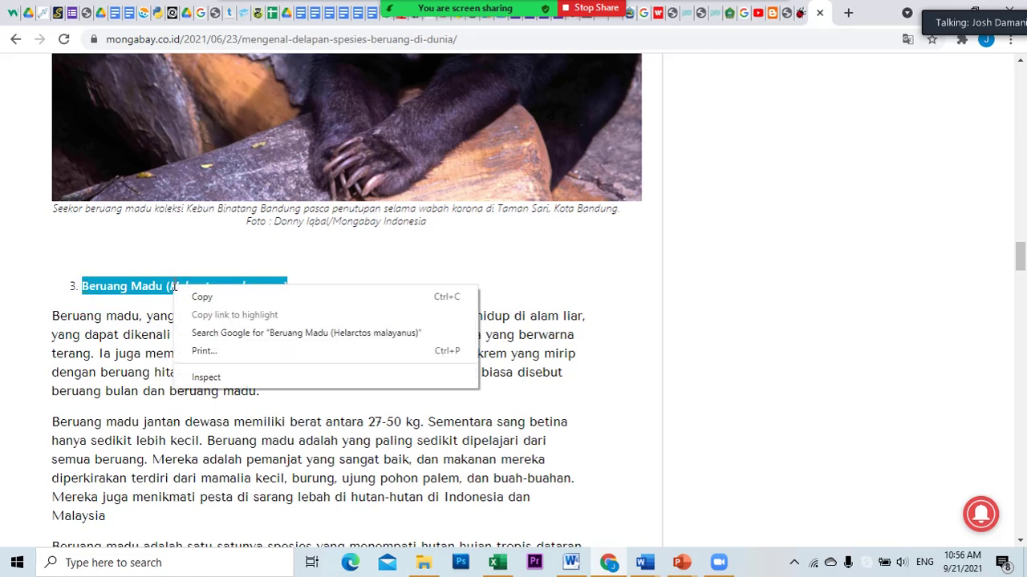
left_click(192, 296)
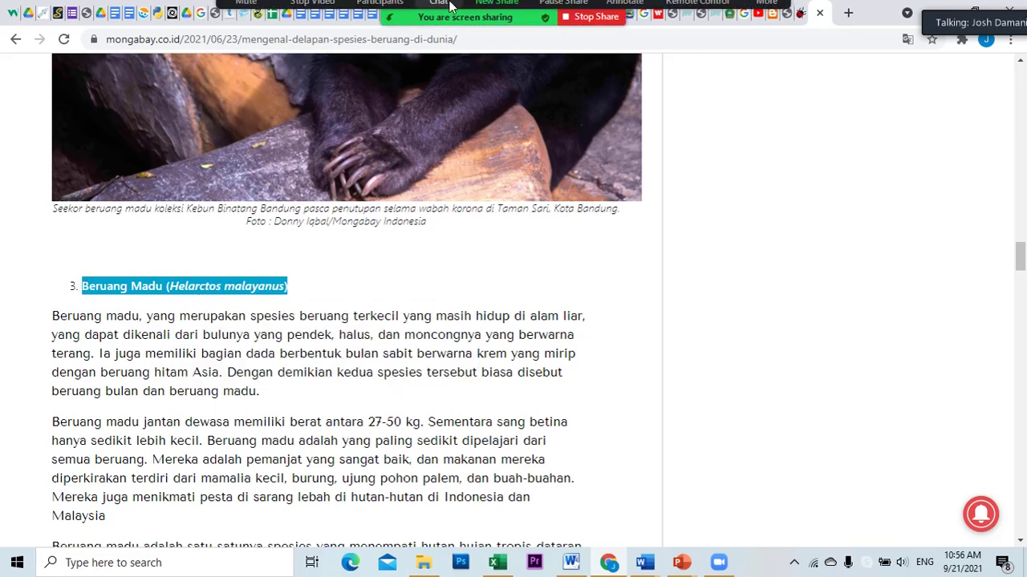
- Share the Document9 Word window in Zoom in place of the Mongabay article
left_click(497, 20)
left_click(483, 235)
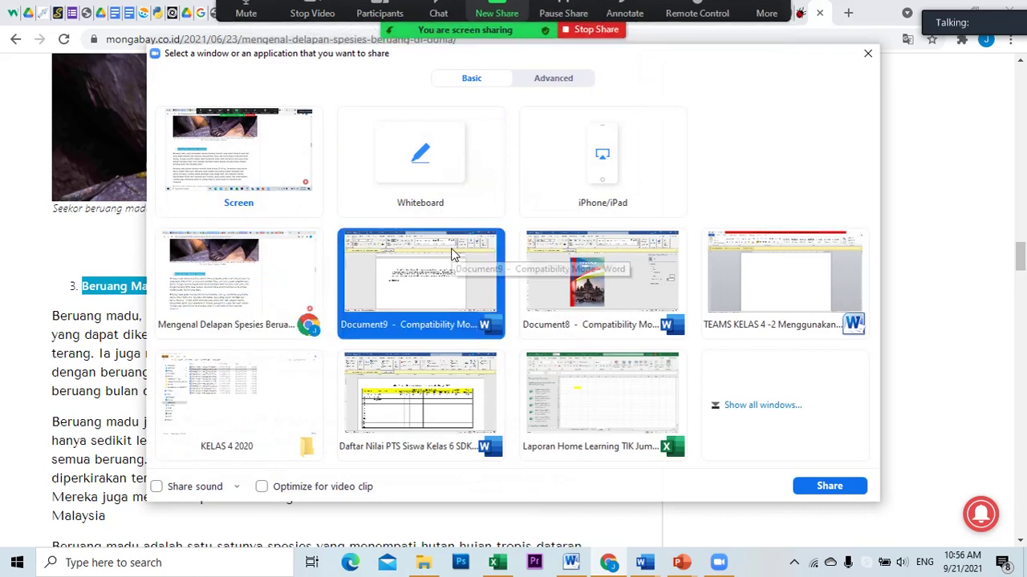
left_click(829, 486)
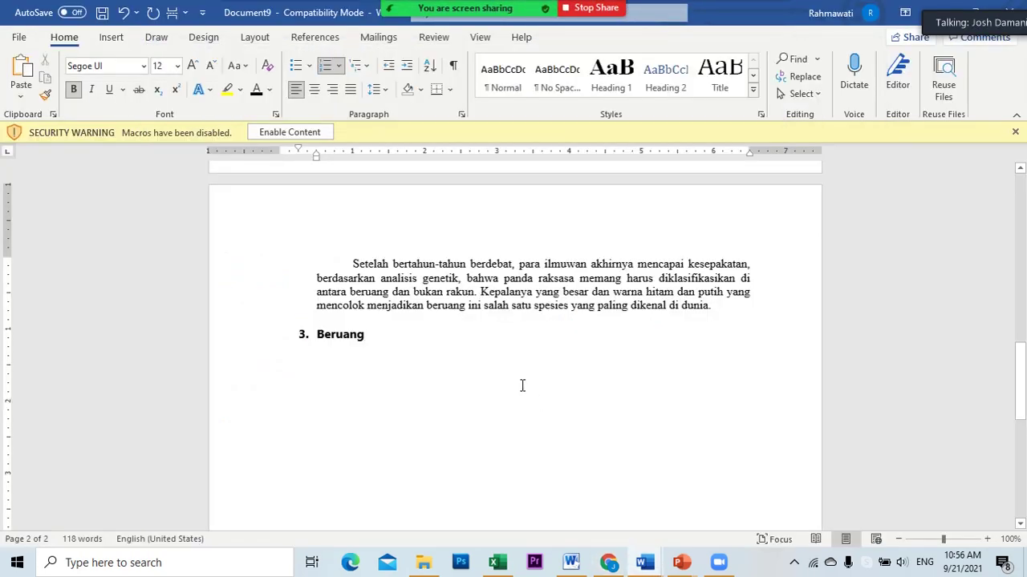
- Complete numbered item 3 as "Beruang Madu" and begin item 4 with the word "Beruang"
type("Madu")
key("Return")
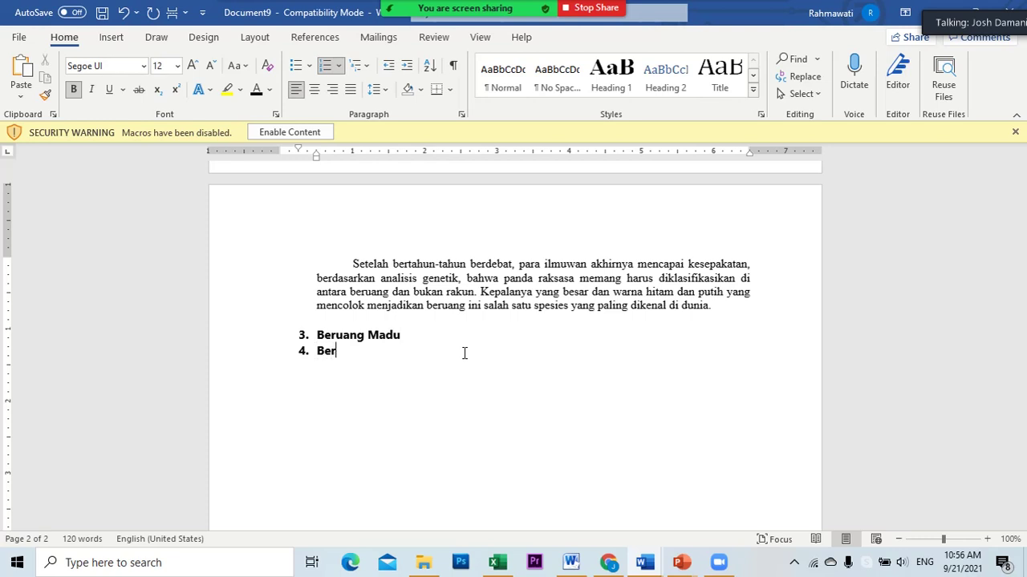
type("Beruang")
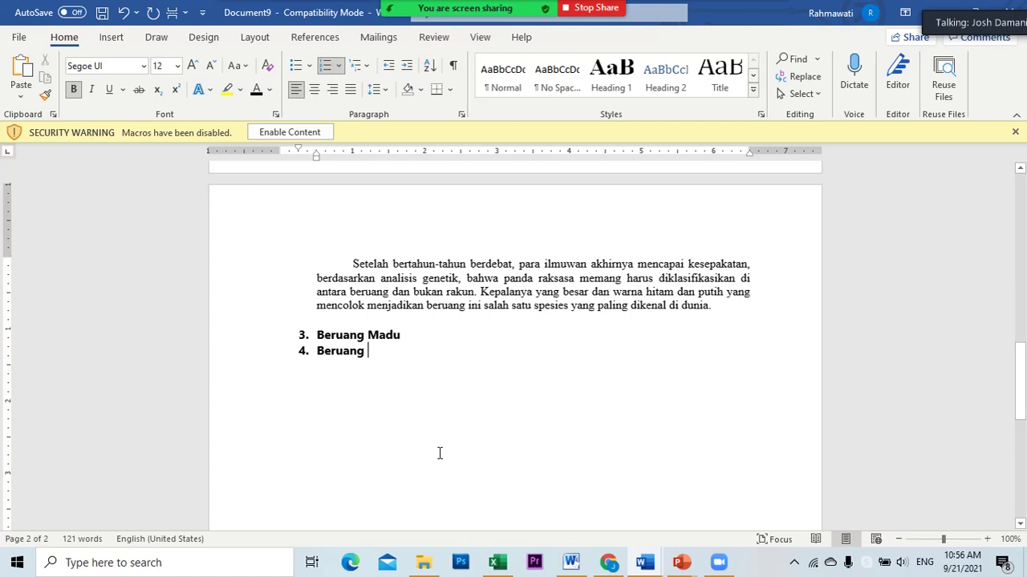
left_click(609, 564)
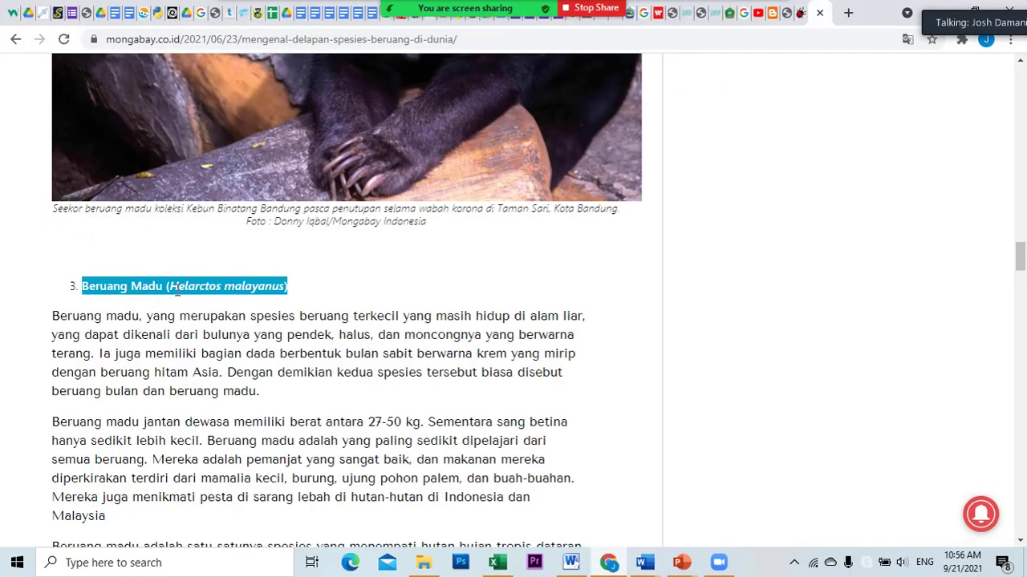
scroll(178, 290, "down", 2)
left_click(606, 565)
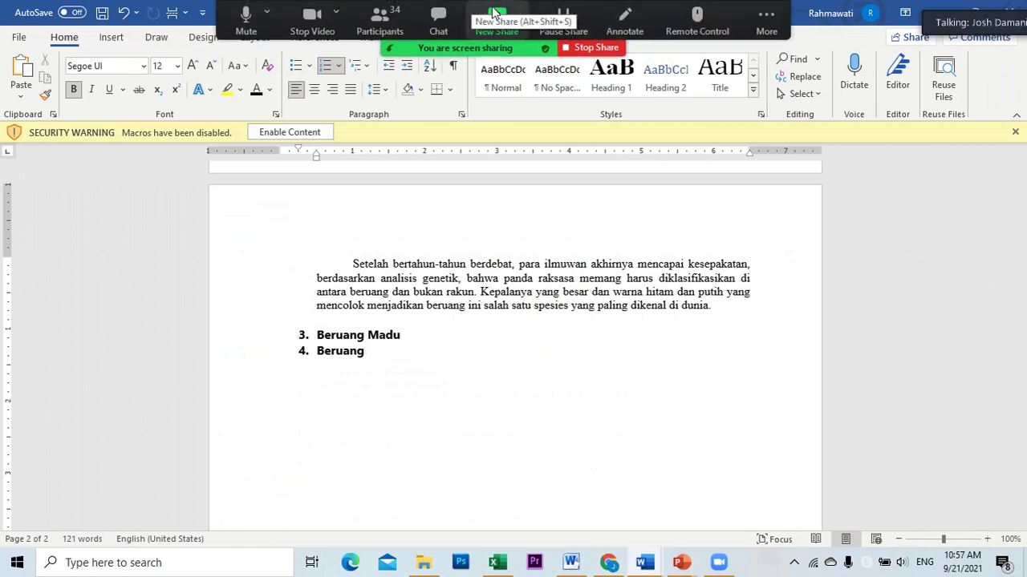
left_click(496, 18)
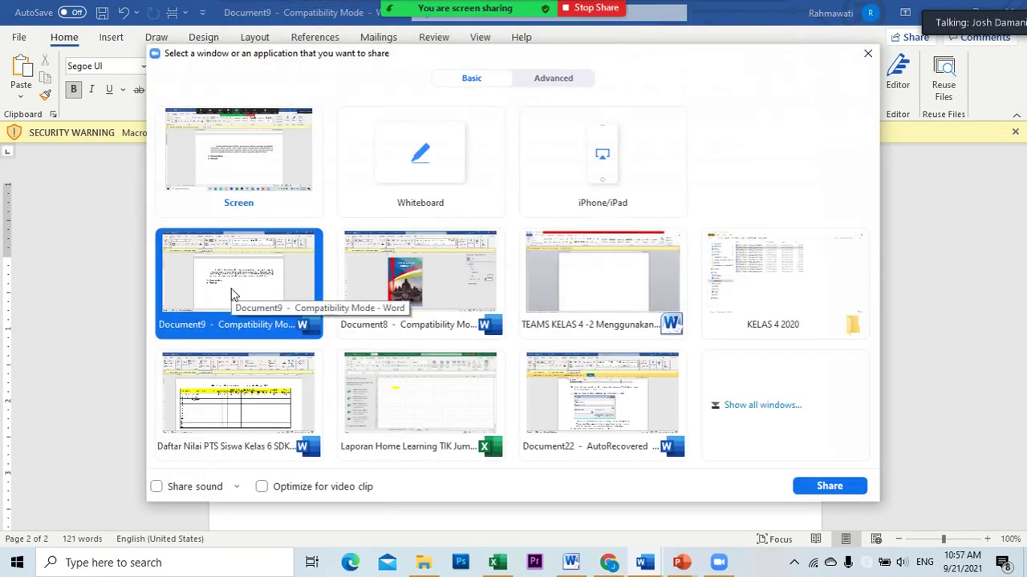
left_click(808, 489)
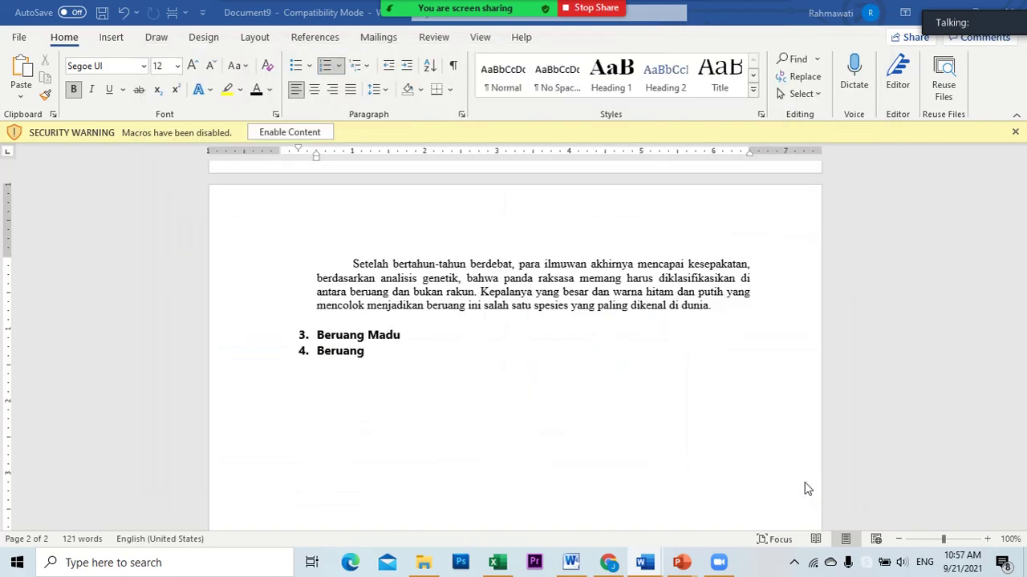
- Switch to and share the Mongabay article's Chrome window in Zoom, and copy its fourth species heading, "Beruang Sloth (Melursus ursinus)"
left_click(607, 572)
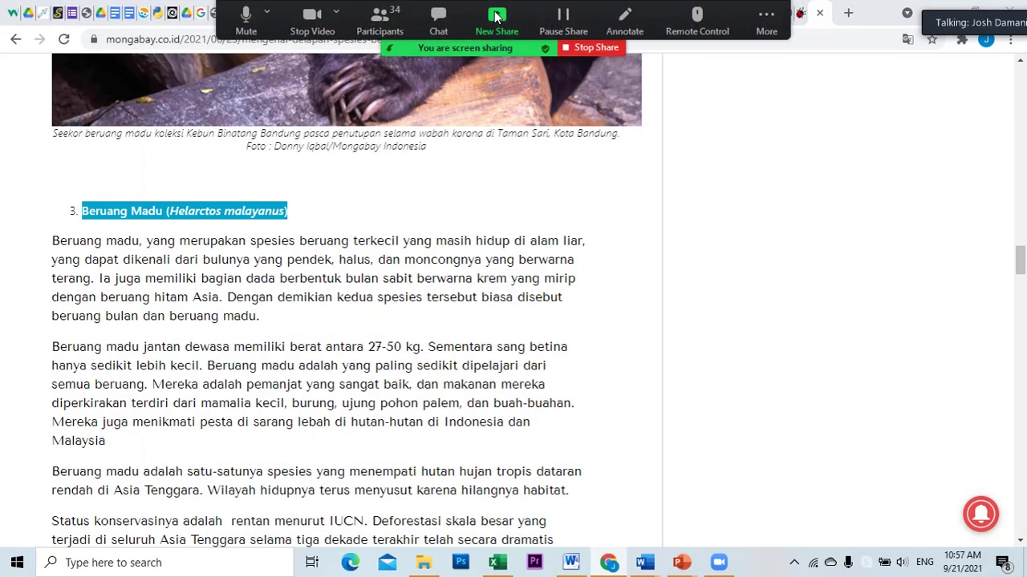
left_click(497, 31)
left_click(244, 269)
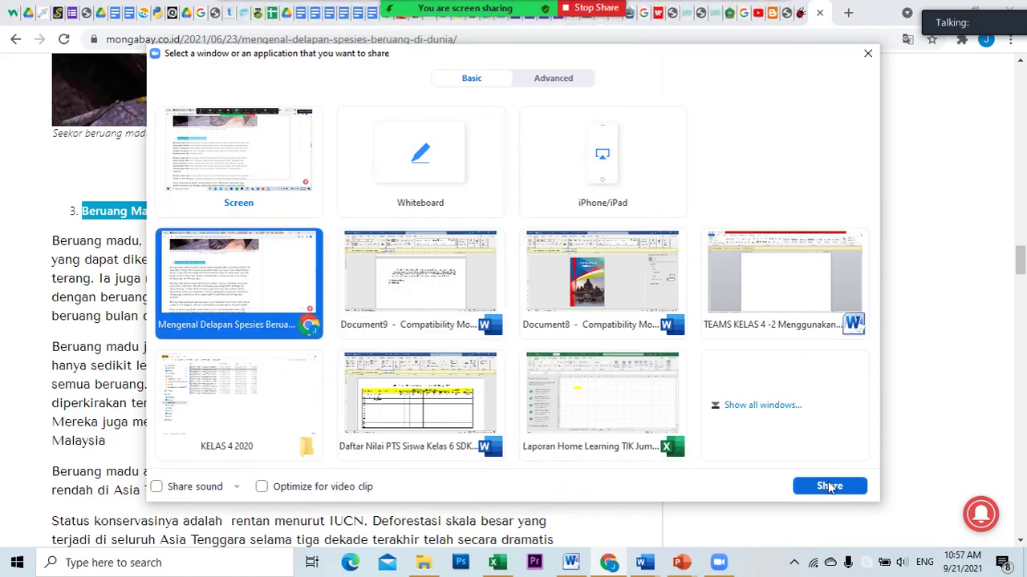
left_click(829, 487)
scroll(278, 270, "down", 10)
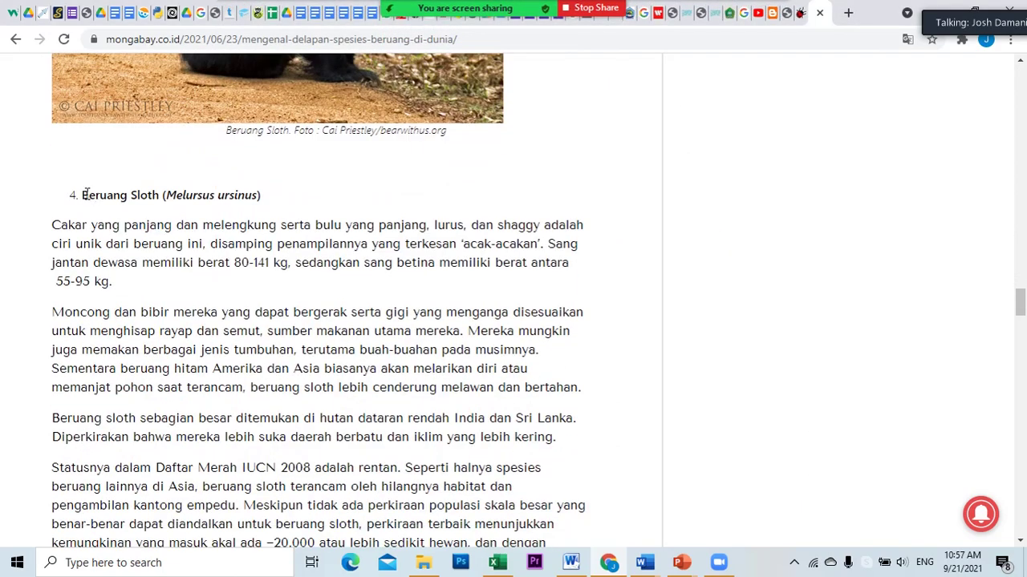
left_click_drag(83, 193, 259, 195)
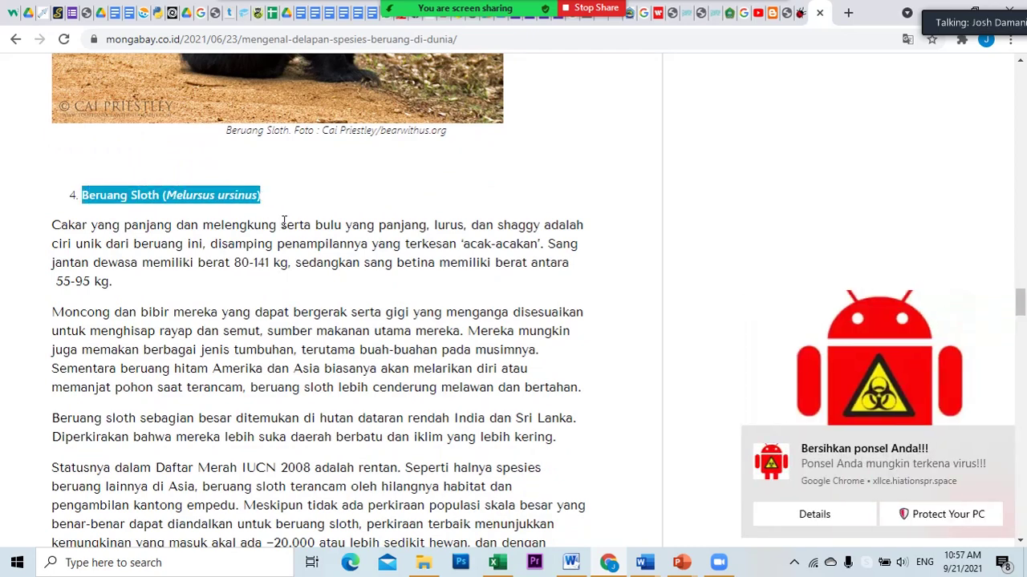
- Dismiss the virus-warning notification and share the Document9 Word window in Zoom instead of the article
mouse_move(465, 8)
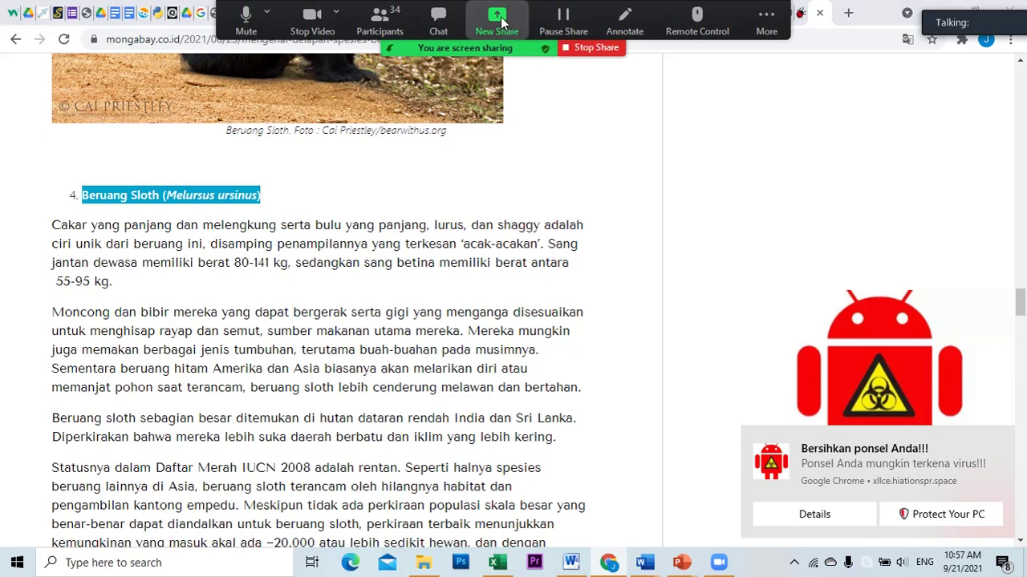
left_click(498, 21)
left_click(413, 274)
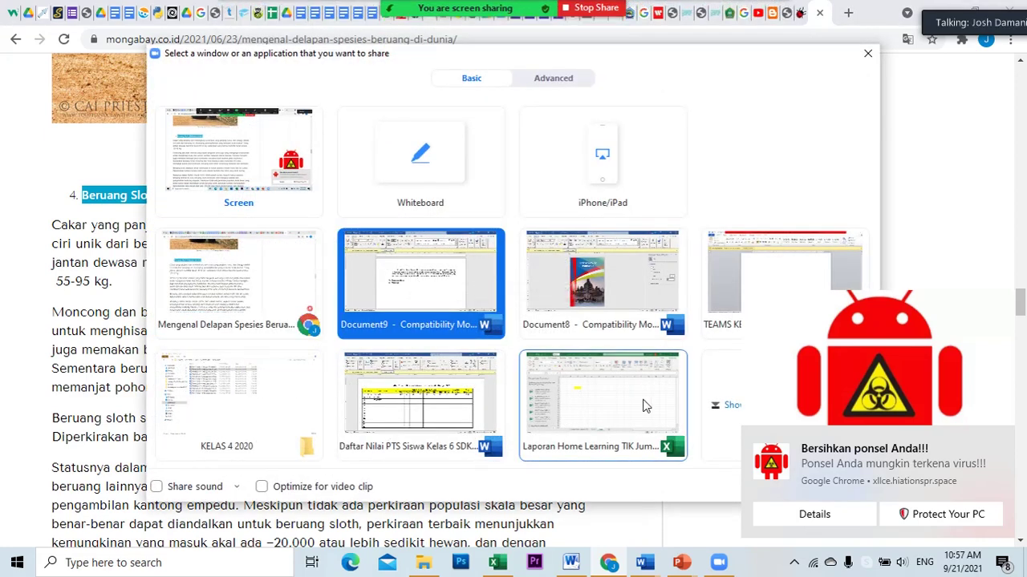
left_click(1000, 443)
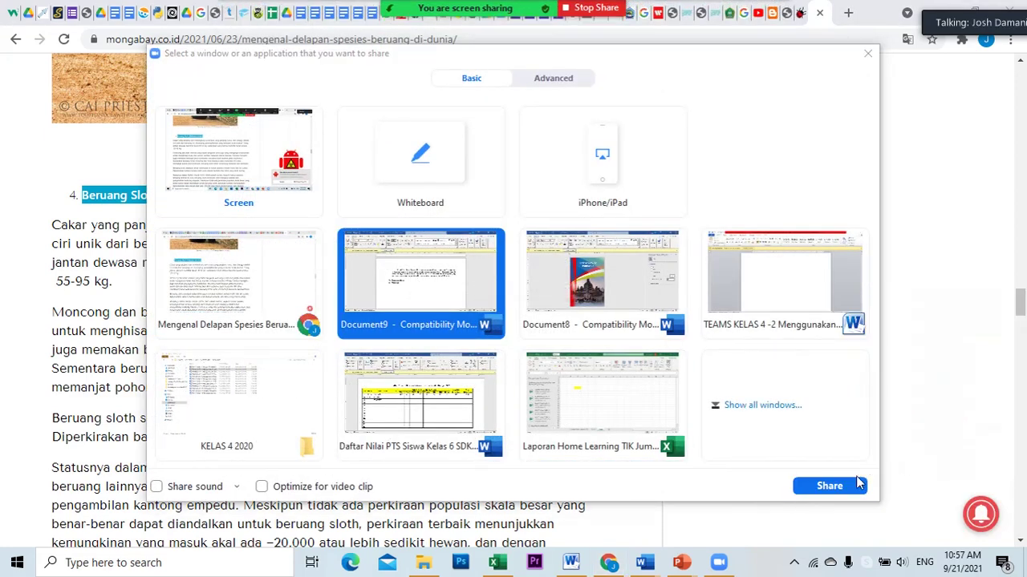
left_click(1001, 443)
left_click(1001, 443)
left_click(828, 485)
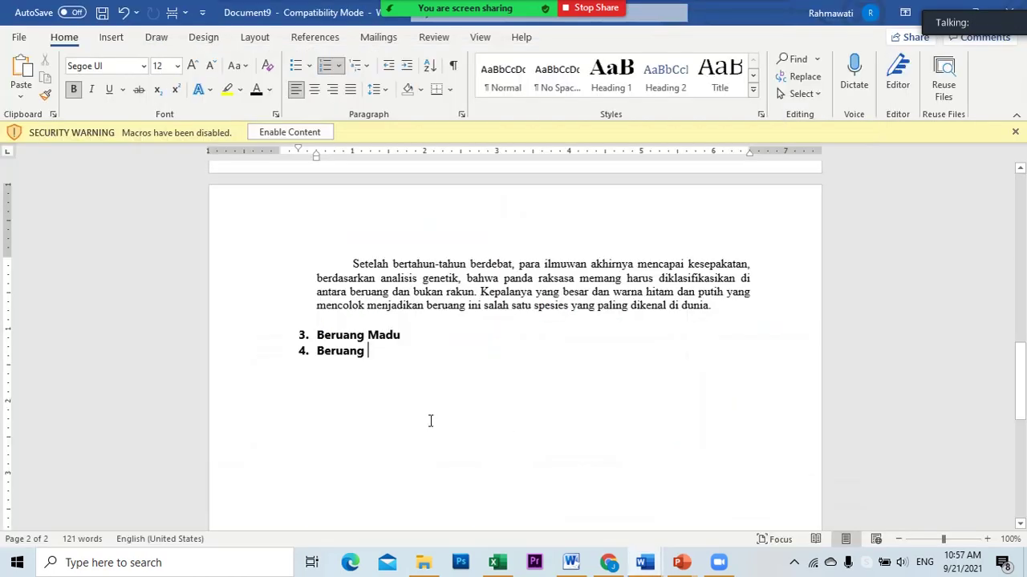
- Paste the copied heading into item 4, replace it with just the word "Sloth", and start a fifth numbered item
key("ctrl+v")
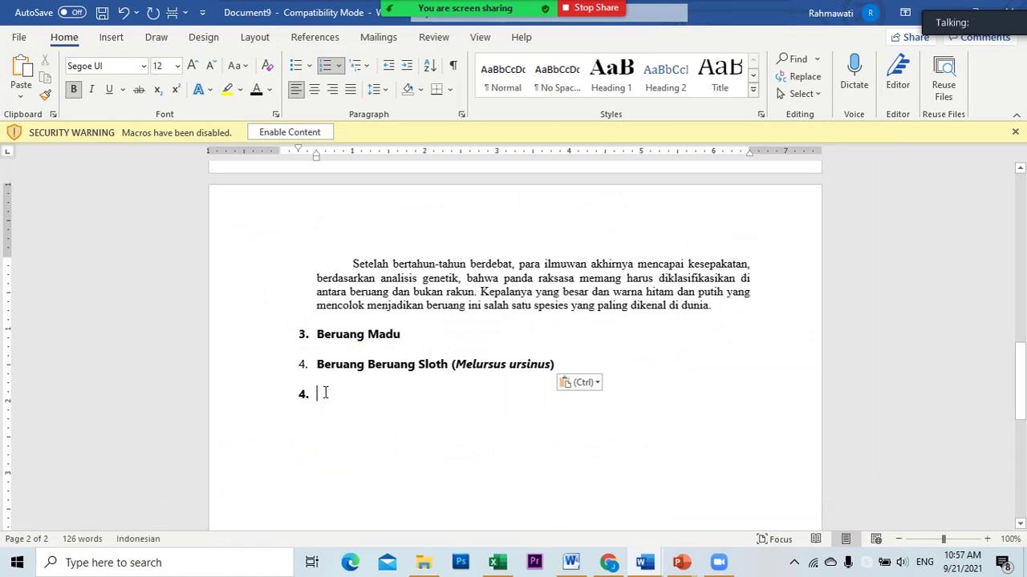
key("ctrl+z")
type("Sloth")
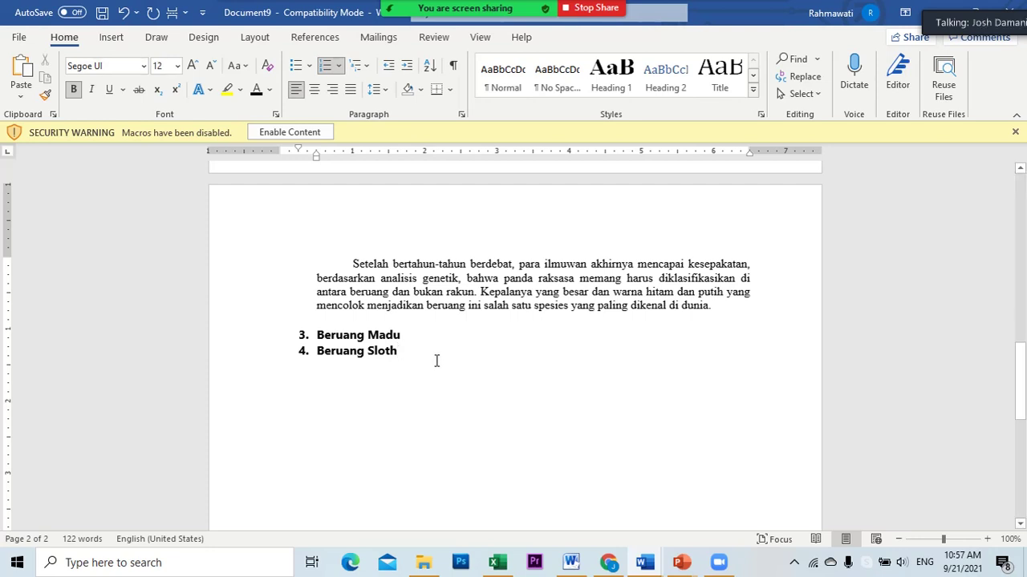
key("Return")
- Switch back to the Mongabay article in Chrome and share its window in Zoom instead of the Word document
left_click(611, 564)
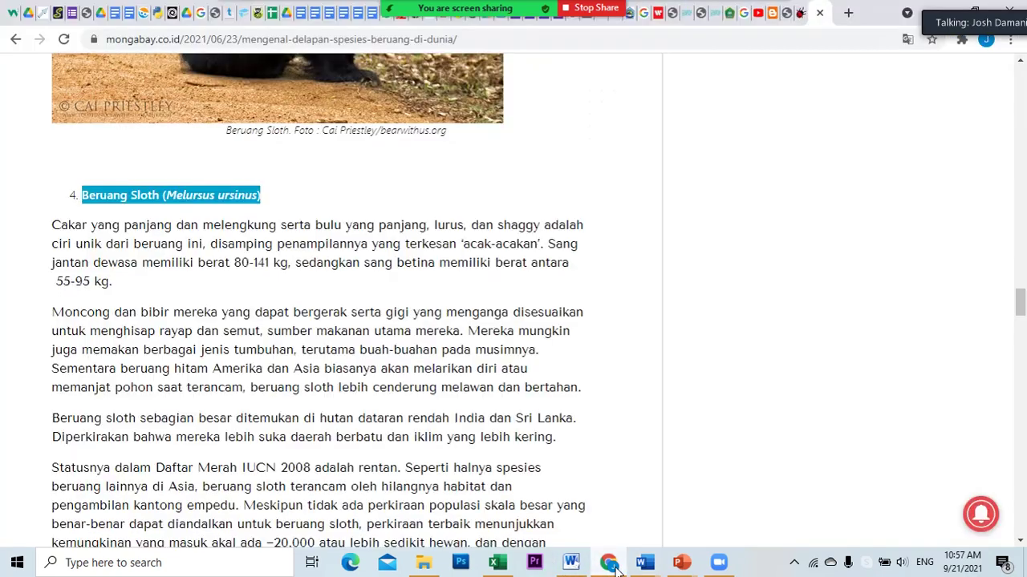
left_click(496, 17)
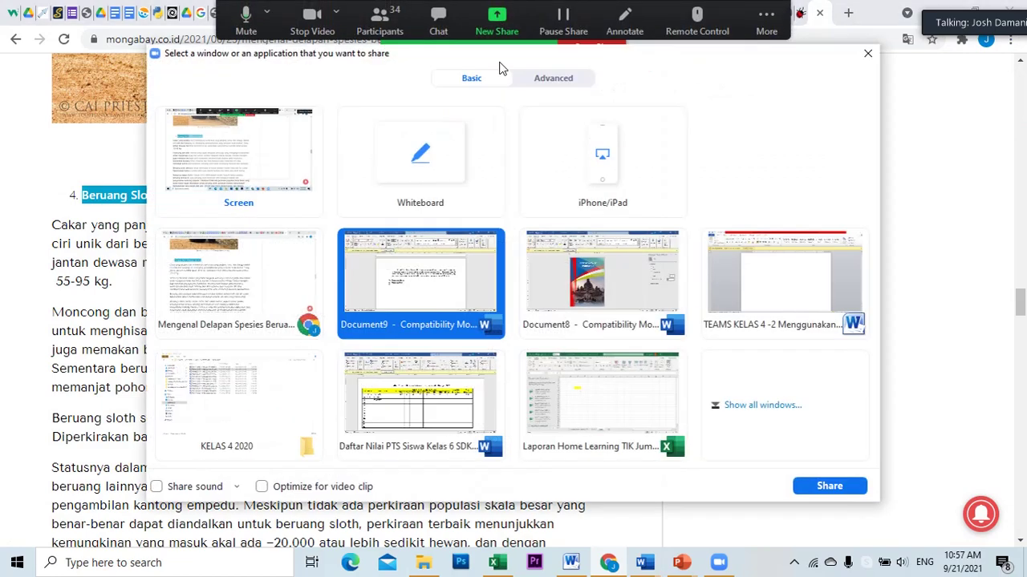
left_click(304, 259)
left_click(829, 486)
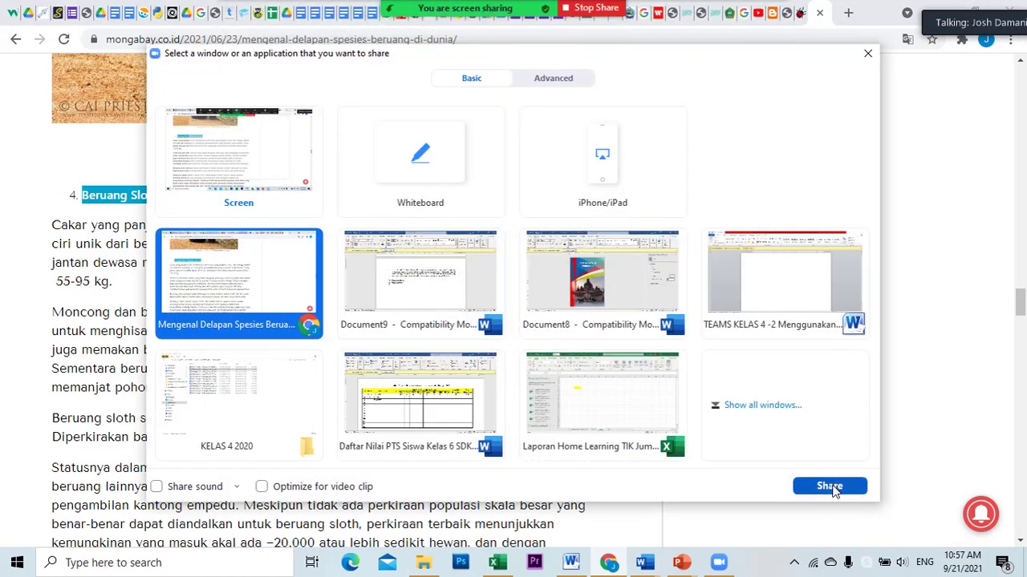
- Copy the article's fifth species heading, "Beruang berkacamata (Tremarctos ornatus)"
scroll(319, 325, "down", 10)
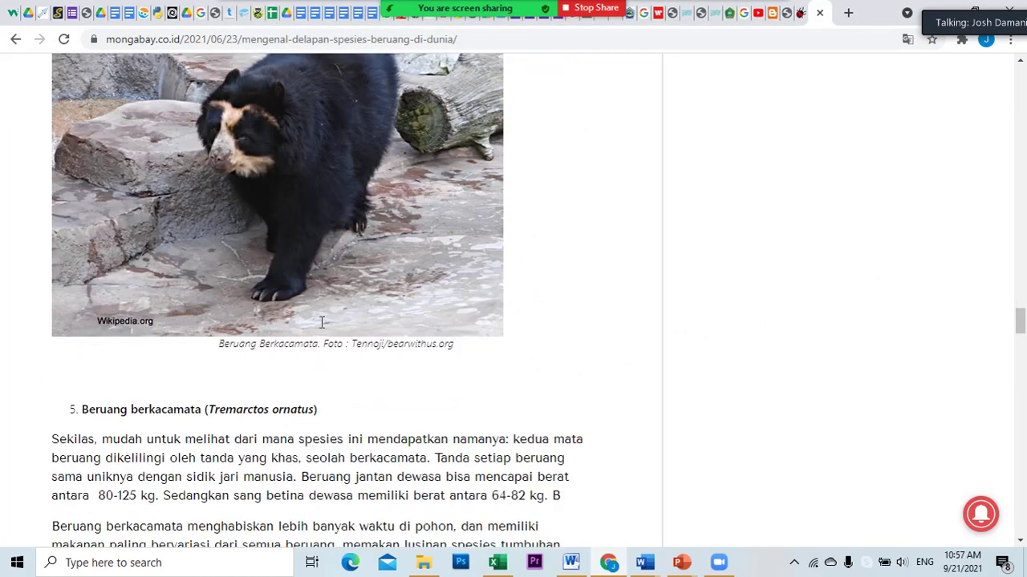
scroll(322, 328, "down", 1)
scroll(138, 361, "down", 3)
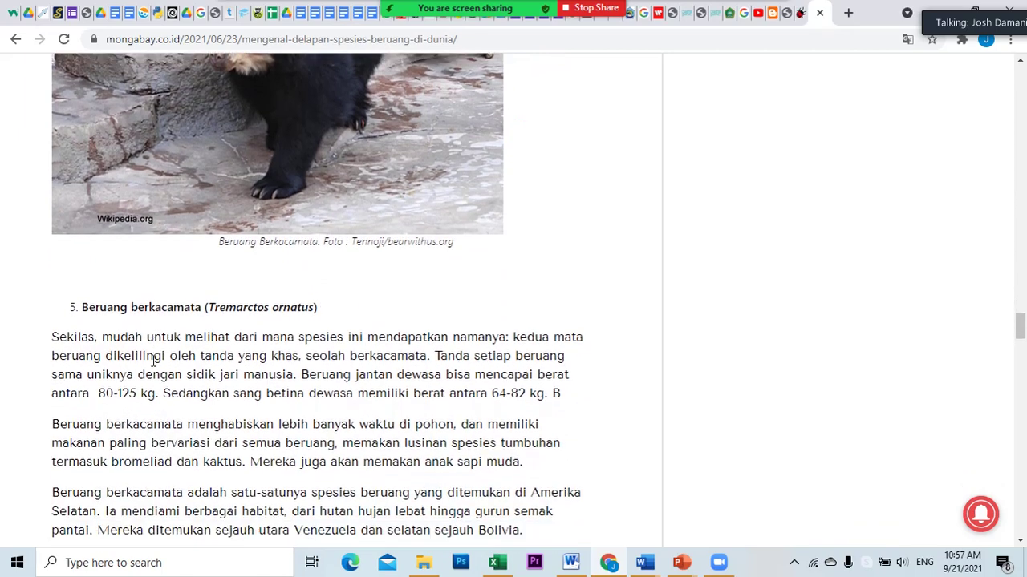
left_click_drag(324, 265, 89, 254)
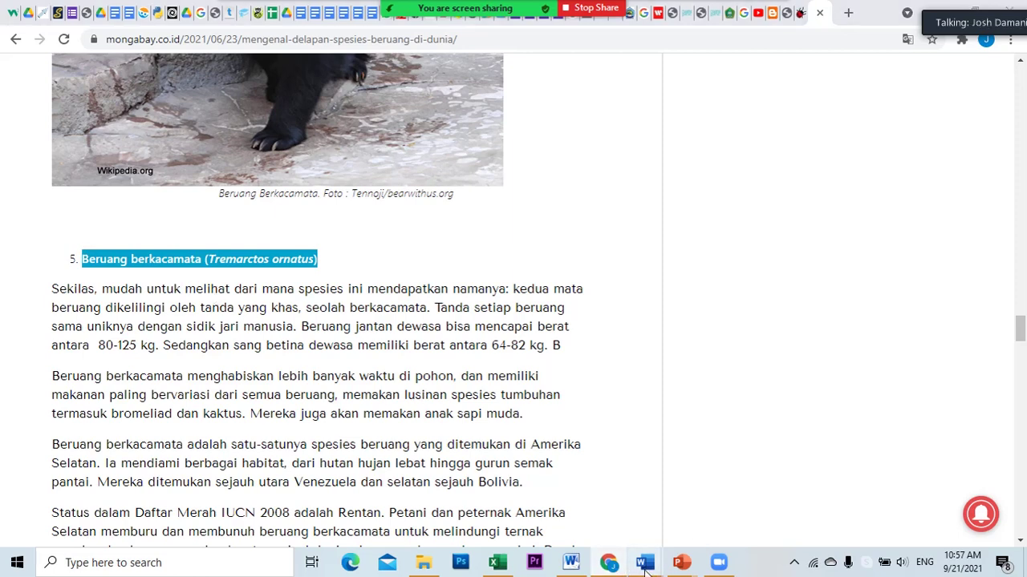
- Return to Document9 in Word and share its window in Zoom in place of the article
mouse_move(645, 562)
left_click(944, 510)
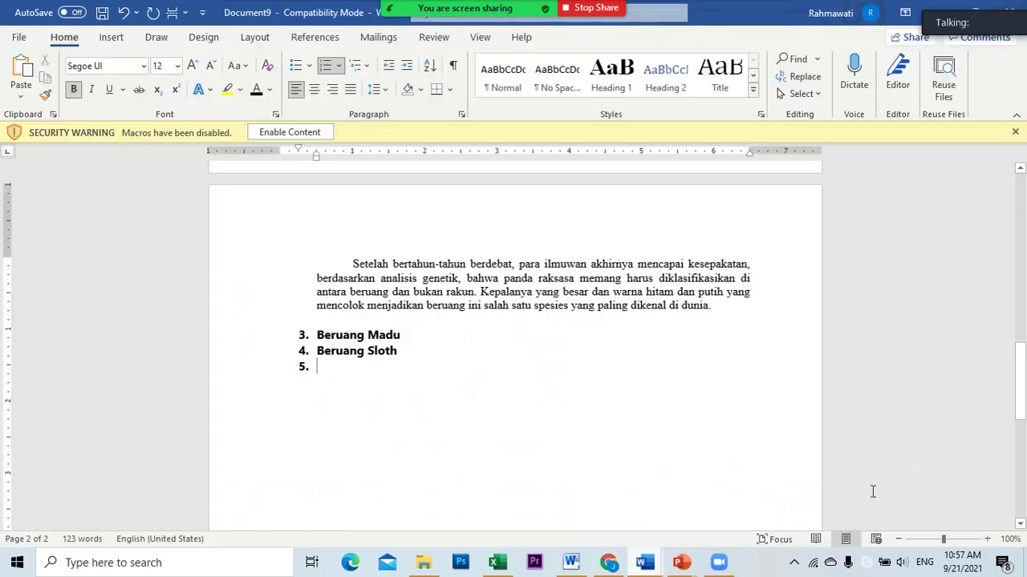
left_click(503, 30)
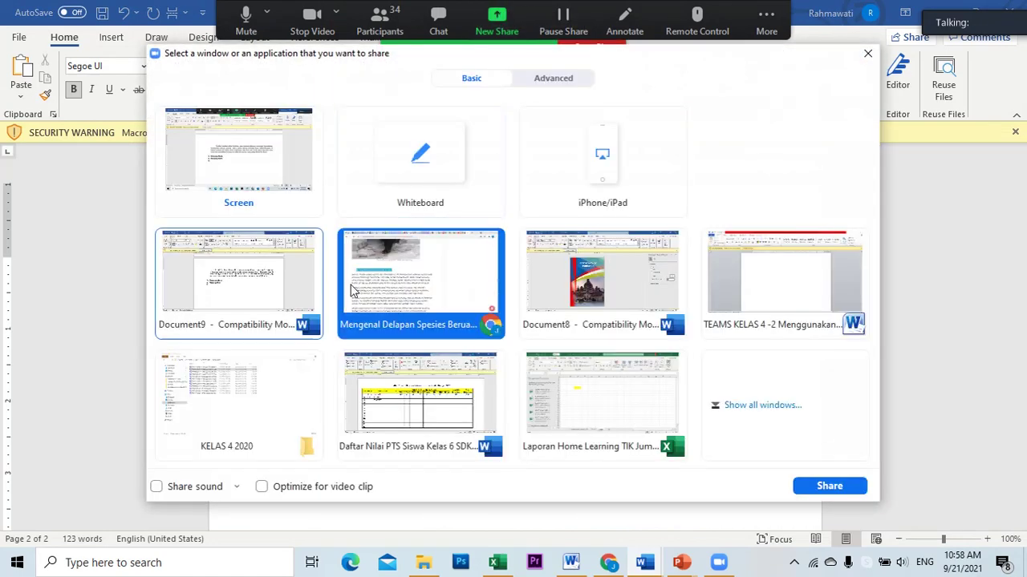
left_click(308, 331)
left_click(829, 486)
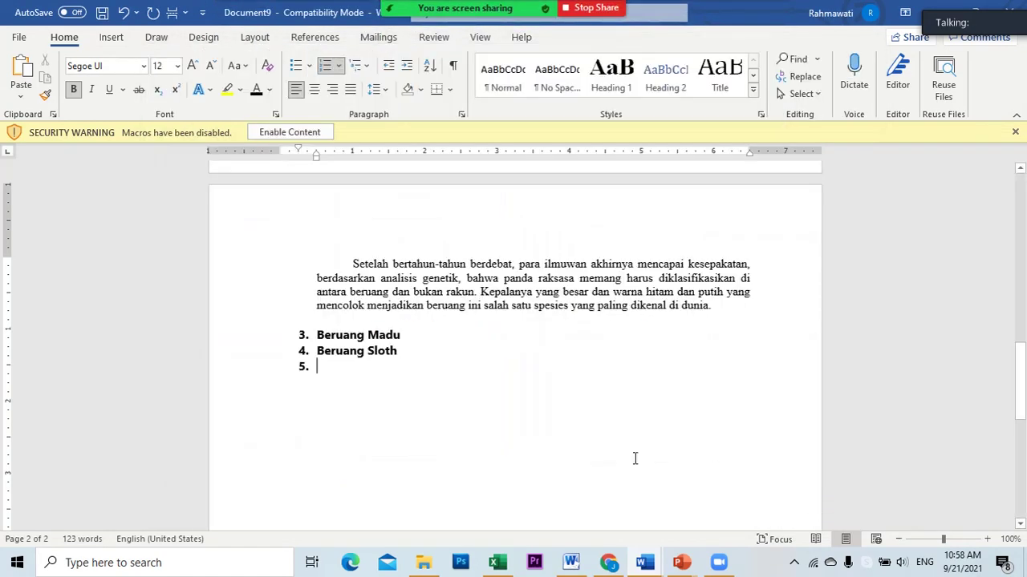
- Paste "Beruang berkacamata (Tremarctos ornatus)" as numbered item 5 and remove the empty item 6 below it
type("Beruang berkacamata (Tremarctos ornatus)")
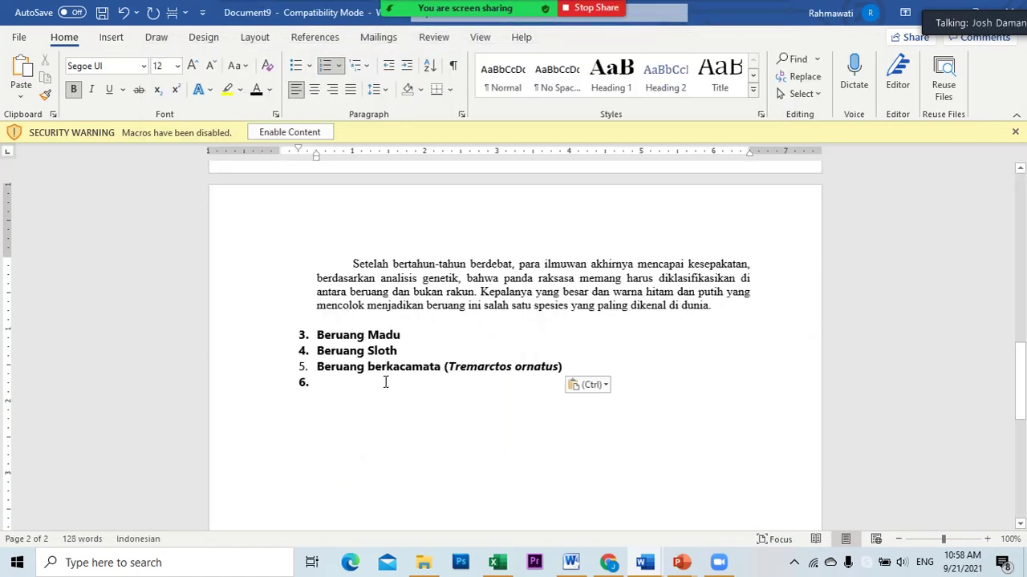
key("BackSpace")
key("BackSpace")
key("BackSpace")
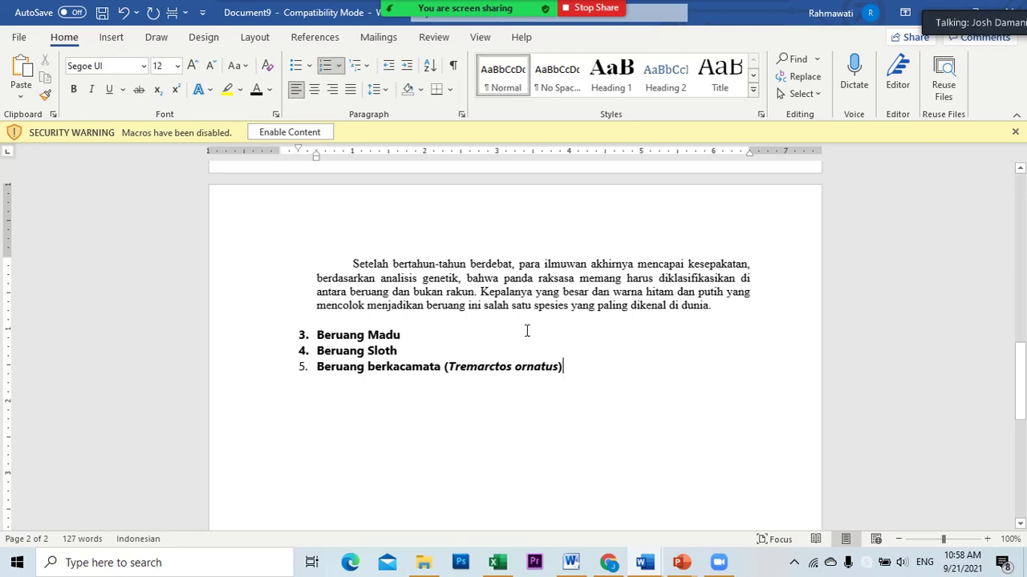
scroll(583, 363, "up", 8)
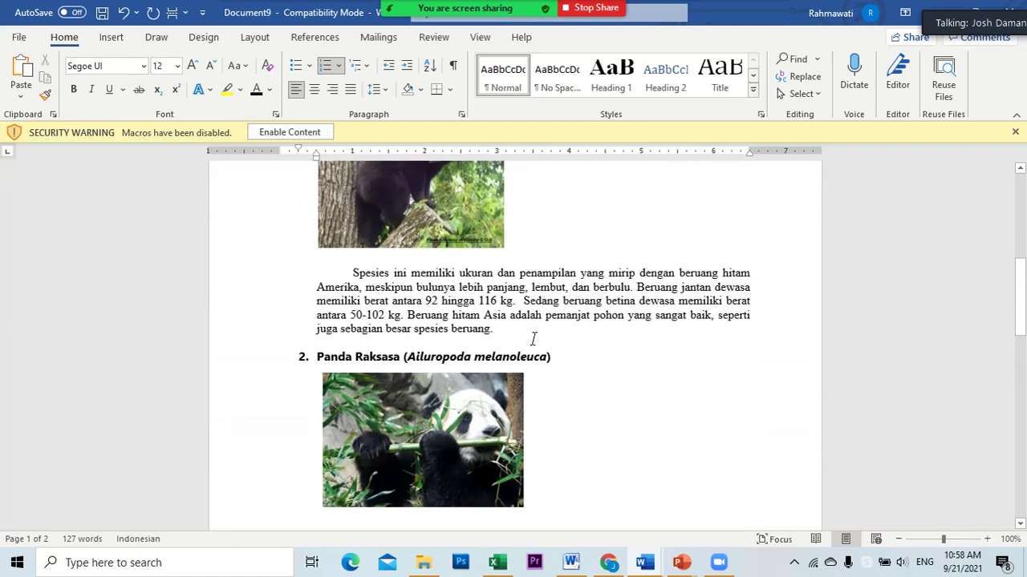
scroll(534, 340, "down", 1)
scroll(534, 339, "down", 7)
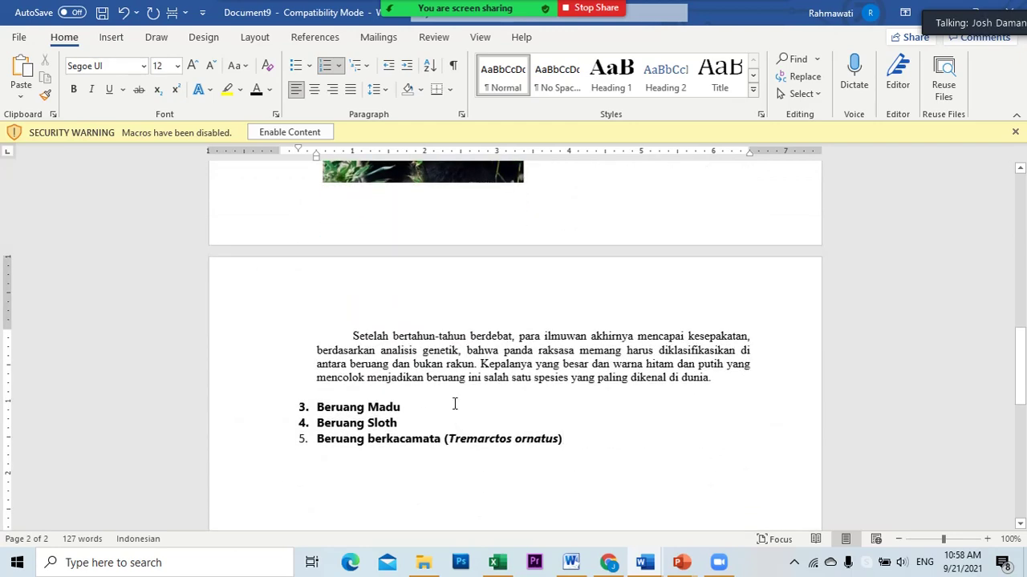
- Switch to Chrome and copy "(Melursus ursinus)" from the Beruang Sloth heading in the Mongabay bear article
left_click(608, 562)
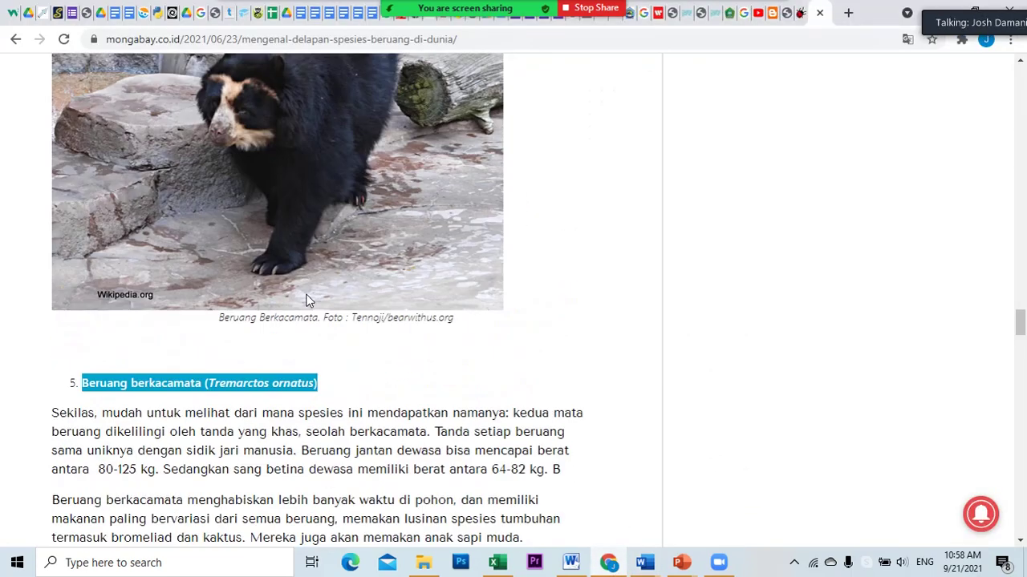
scroll(305, 300, "up", 8)
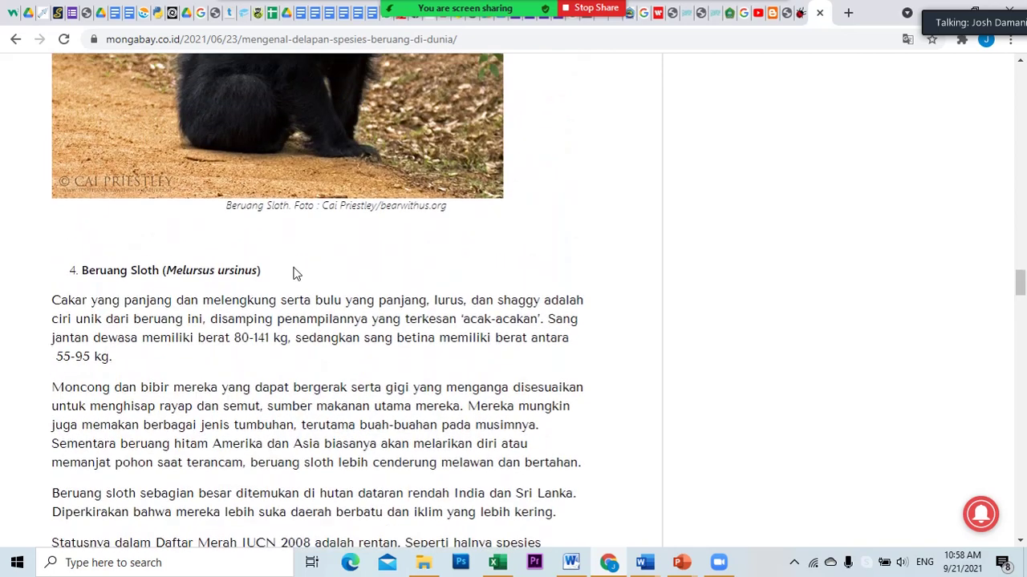
left_click_drag(261, 270, 169, 267)
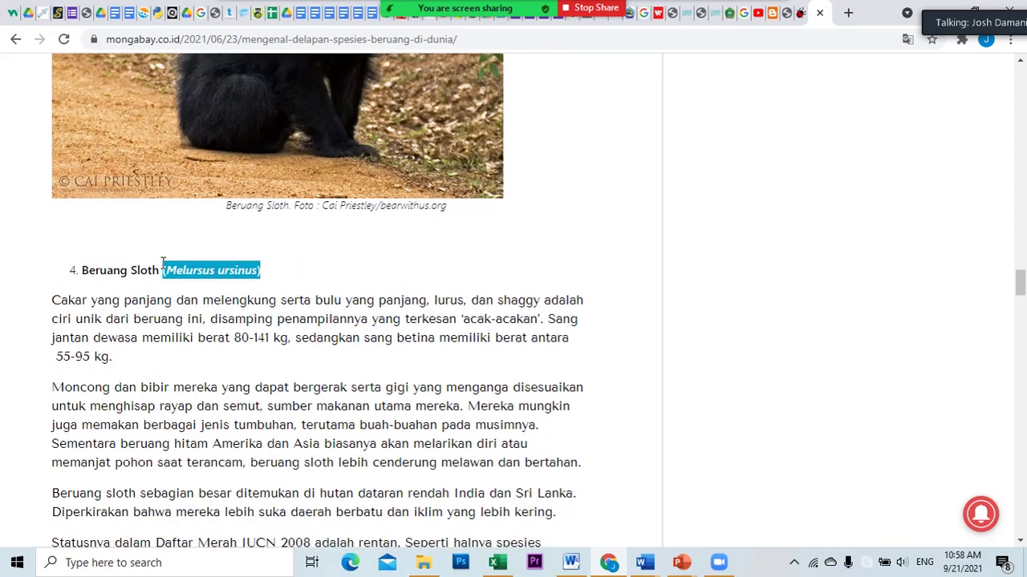
- Share the Document9 Word window in the Zoom meeting and return to that document
mouse_move(378, 7)
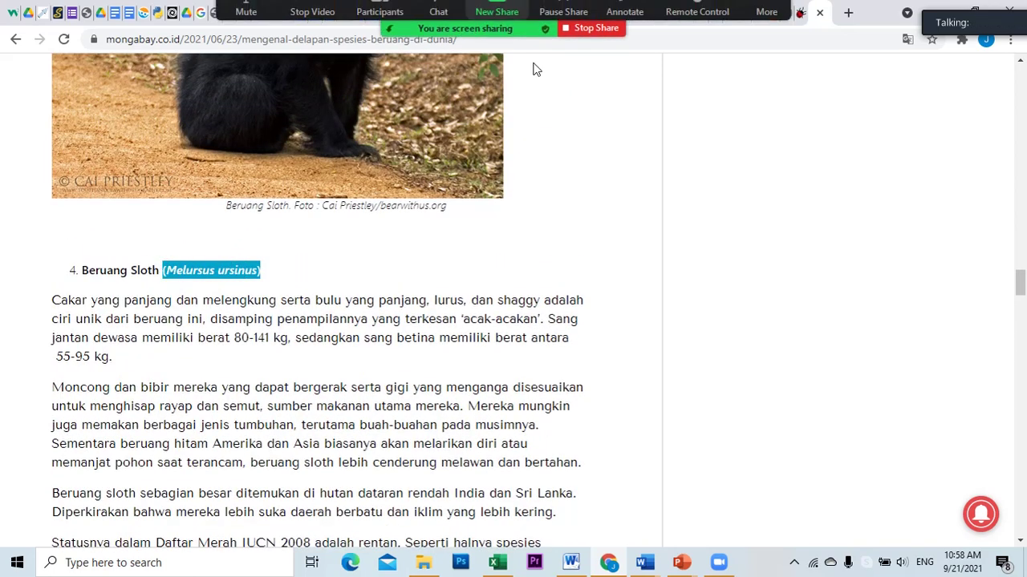
left_click(495, 28)
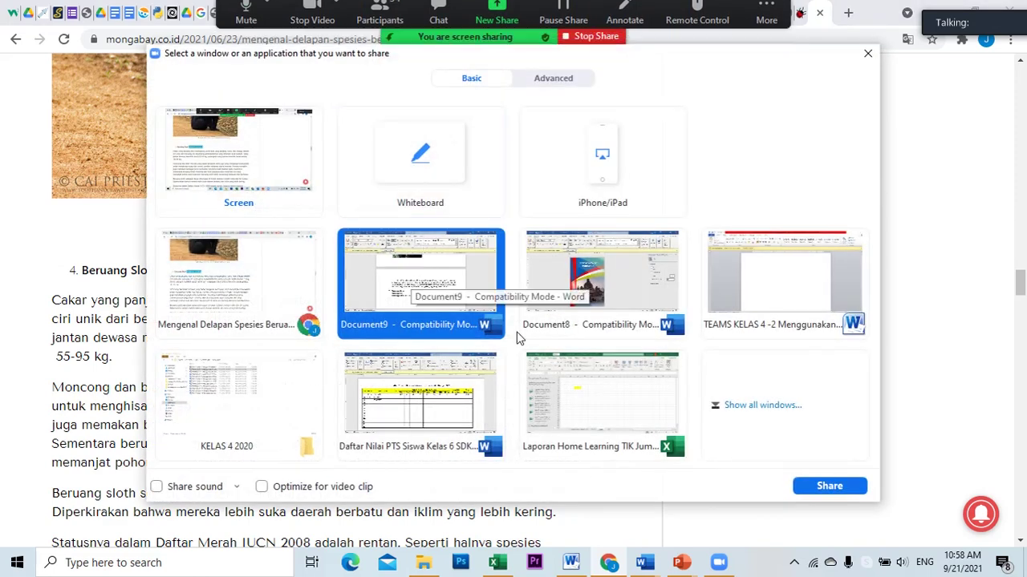
left_click(830, 486)
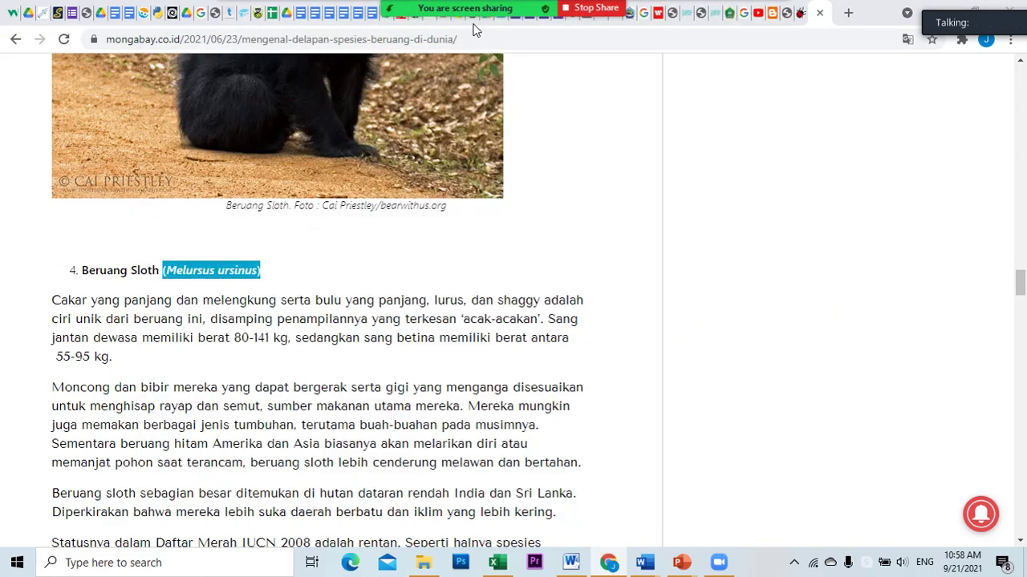
left_click(496, 27)
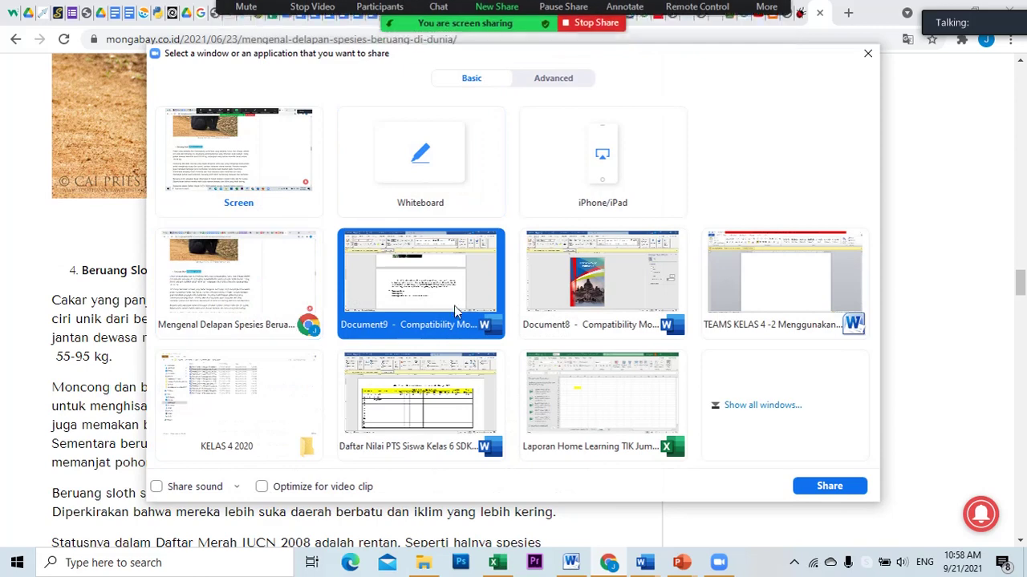
left_click(829, 487)
mouse_move(641, 564)
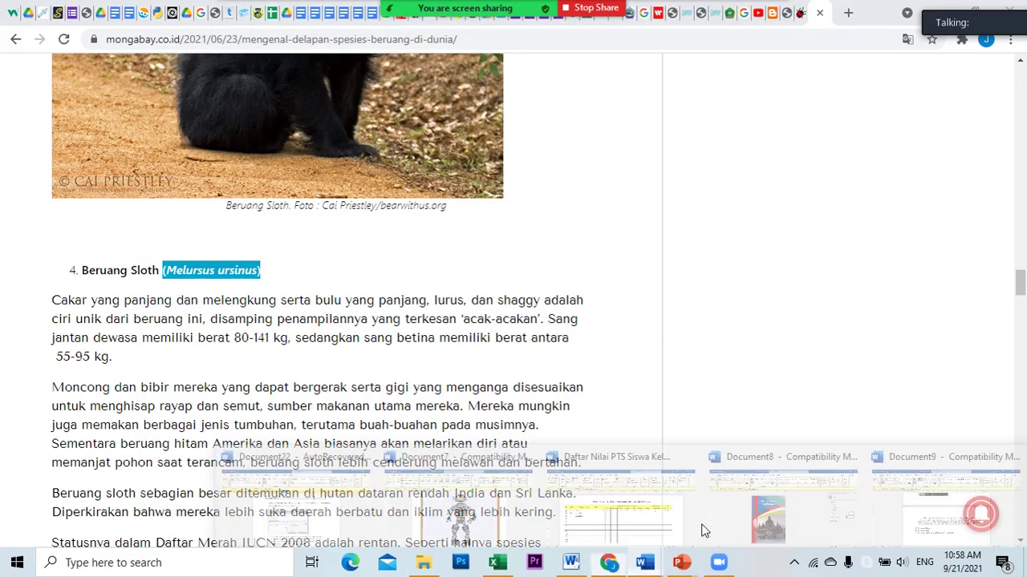
left_click(941, 521)
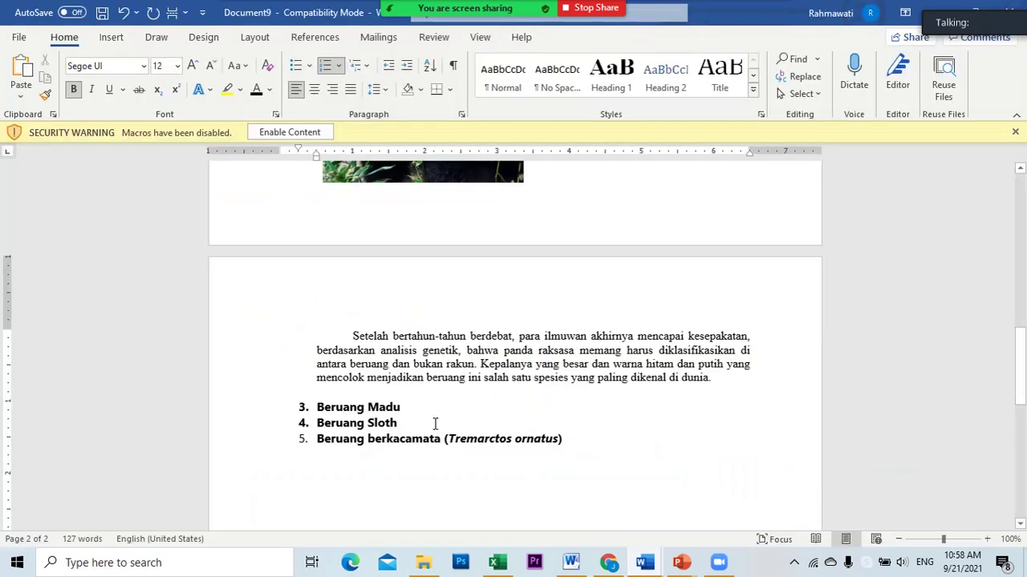
- Add the copied "(Melursus ursinus)" after Beruang Sloth in the numbered list, undoing its misplaced insertion after Beruang Madu
type("(Melursus ursinus)")
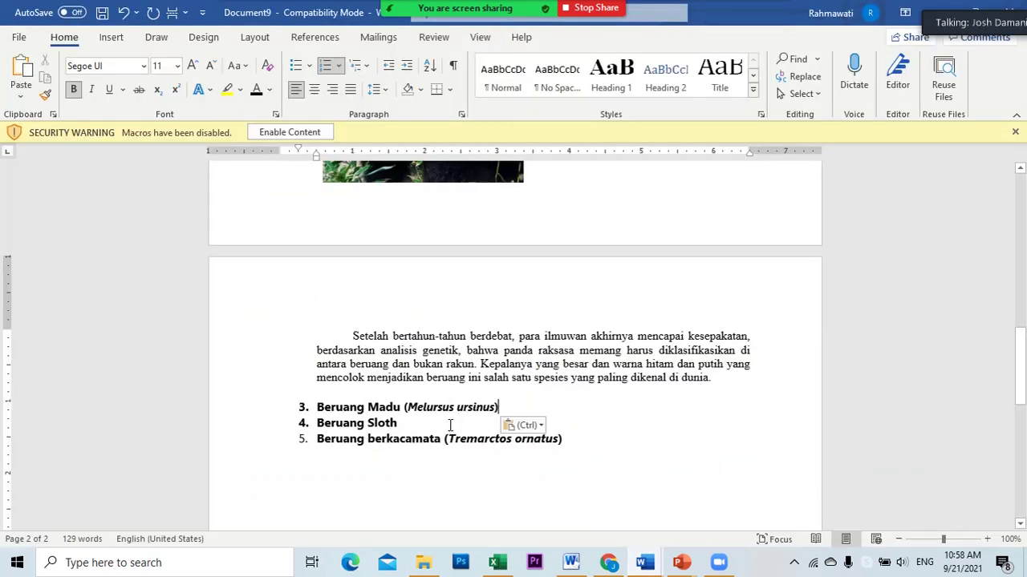
key("ctrl+z")
left_click(460, 422)
type("(Melursus ursinus)")
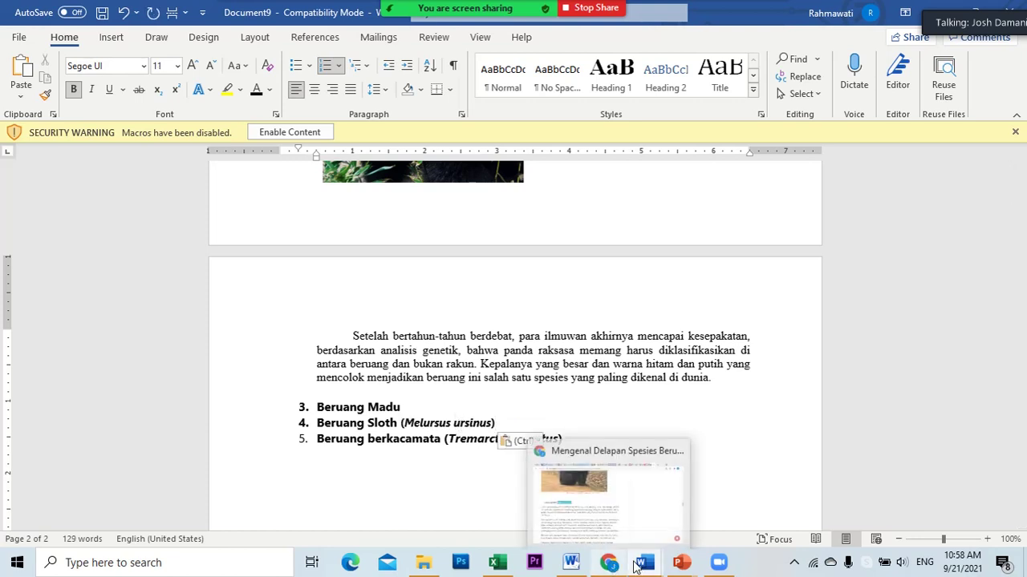
- Share the Chrome window with the Mengenal Delapan Spesies Beruang article in the Zoom meeting
left_click(502, 12)
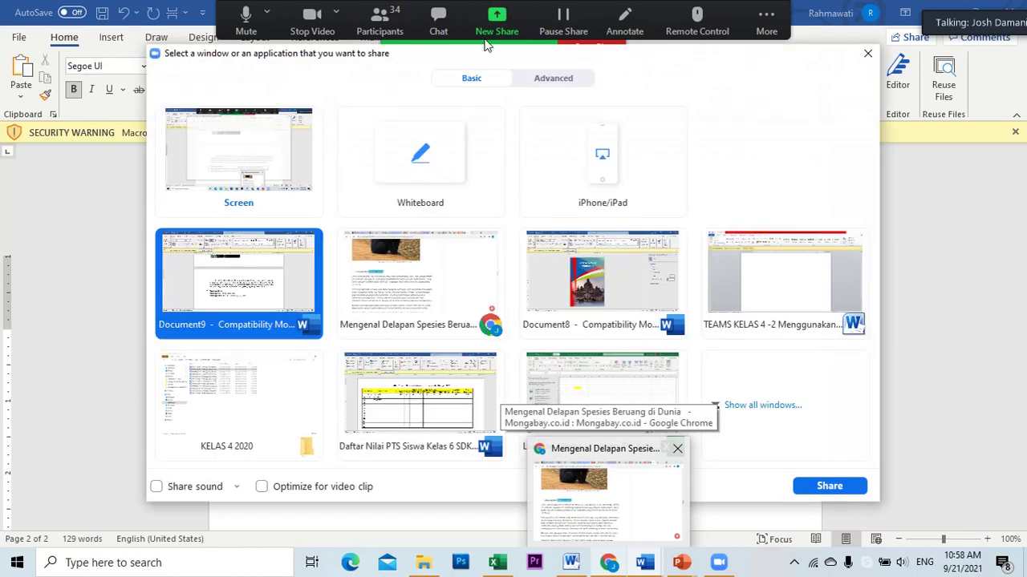
left_click(437, 309)
left_click(826, 486)
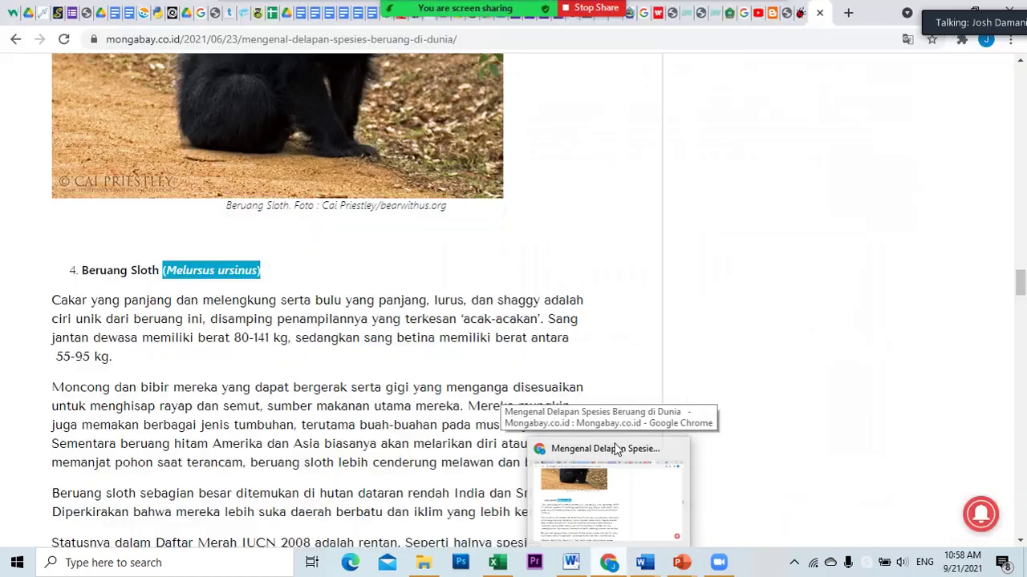
- Copy "(Helarctos malayanus)" from the article's Beruang Madu heading
scroll(288, 313, "up", 5)
scroll(291, 312, "up", 4)
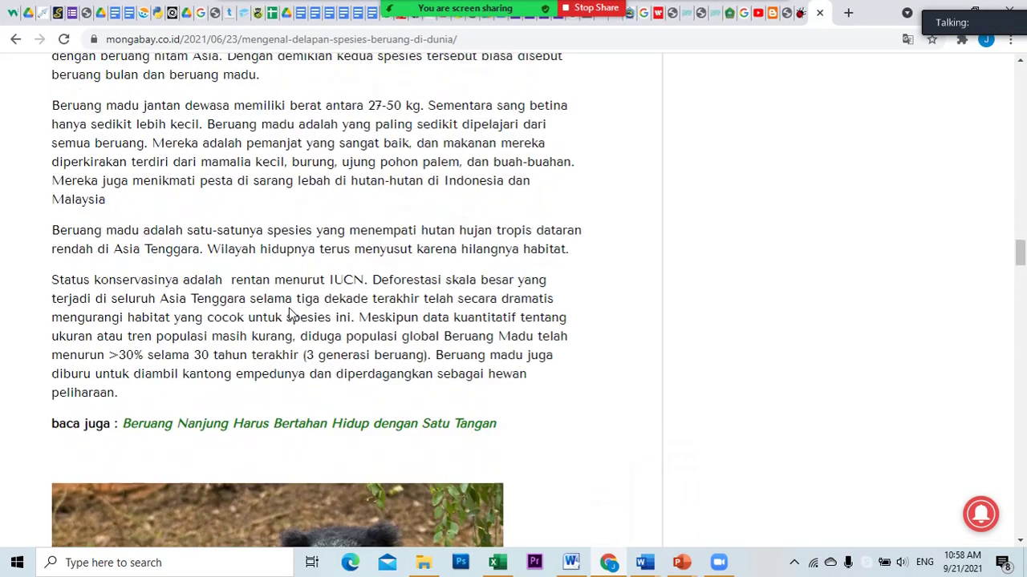
left_click_drag(258, 142, 186, 137)
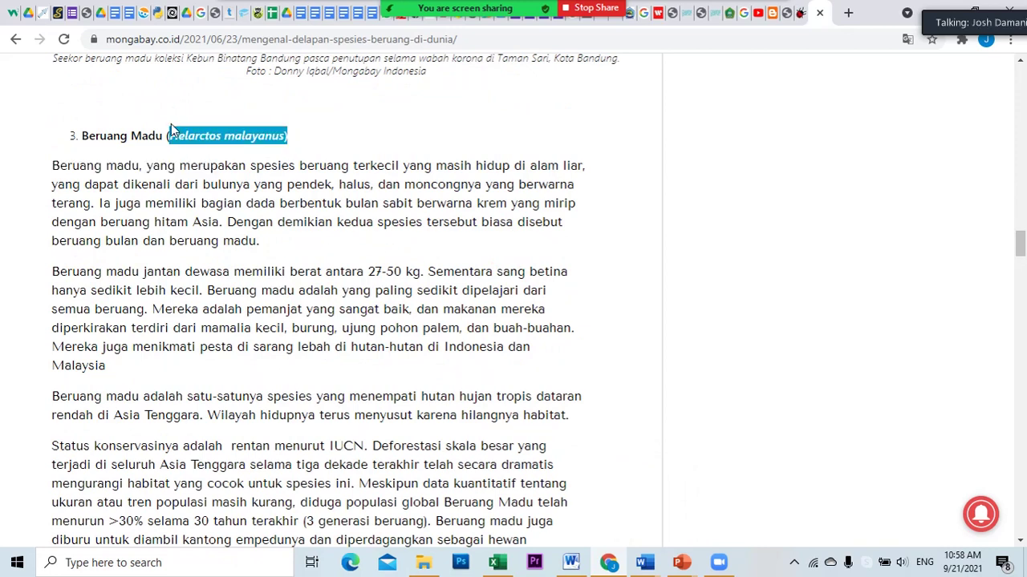
left_click_drag(170, 123, 165, 130)
key("ctrl+c")
- Switch the Zoom share back to the Document9 Word window
mouse_move(490, 6)
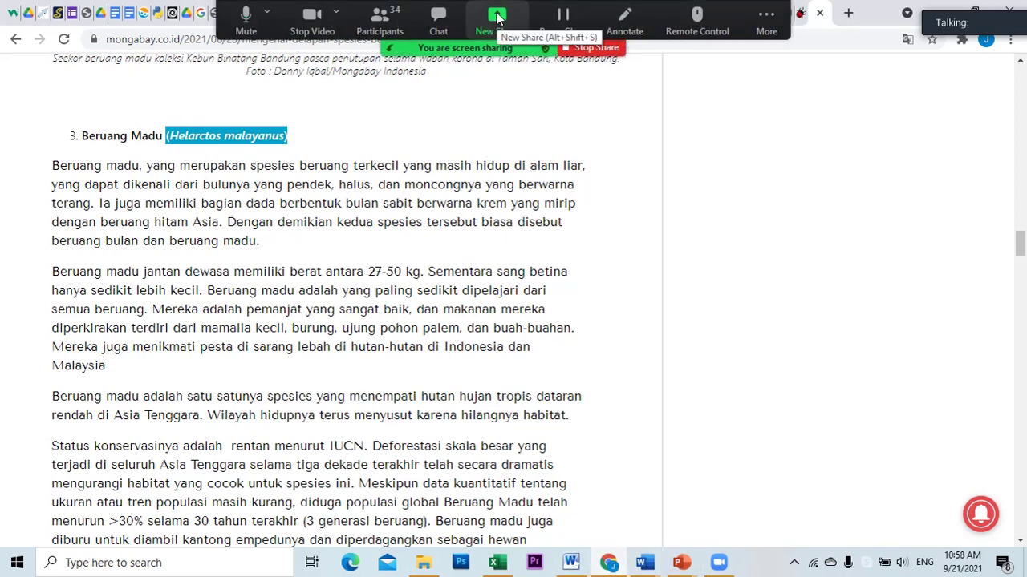
left_click(497, 16)
left_click(449, 289)
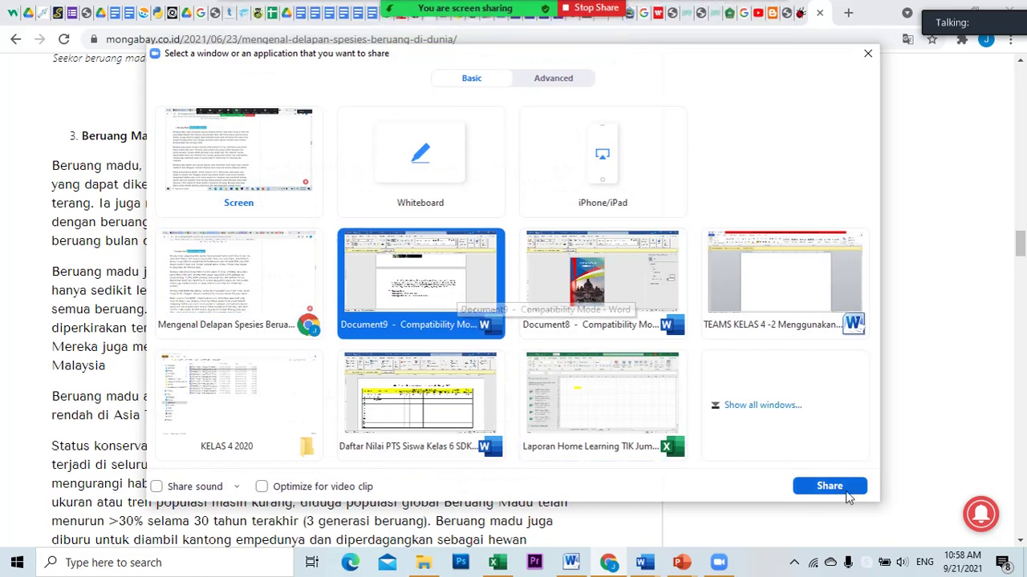
left_click(846, 491)
- Paste "(Helarctos malayanus)" after Beruang Madu in the numbered list
left_click(449, 395)
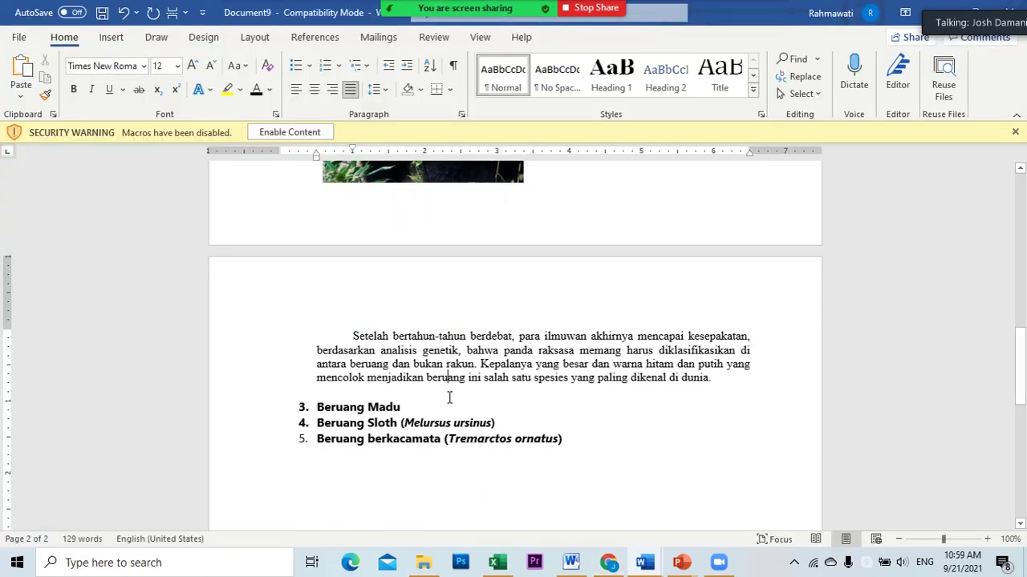
left_click(454, 411)
key("ctrl+v")
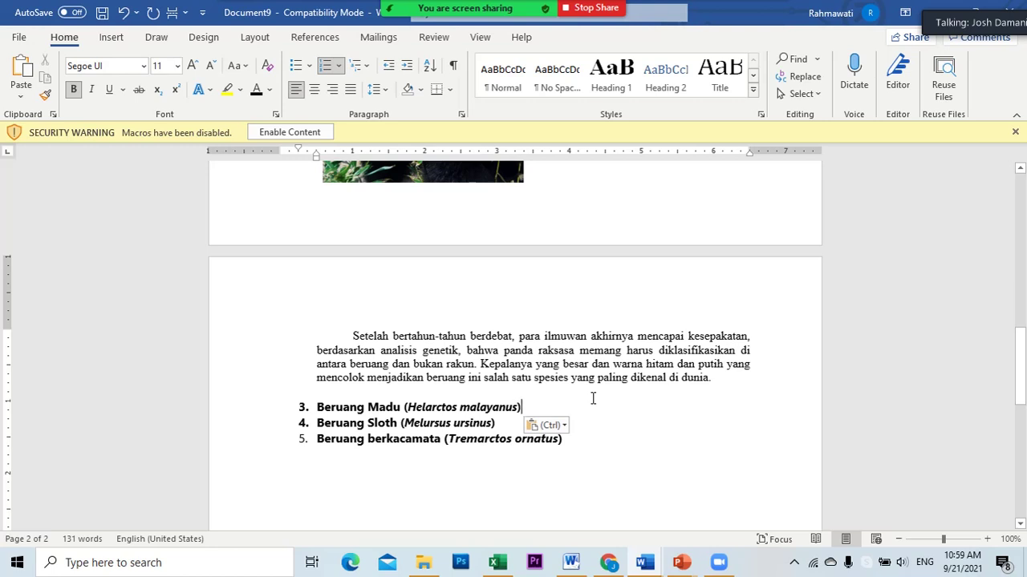
- Make the whole Beruang berkacamata list item bold, including its number
left_click_drag(225, 453, 240, 427)
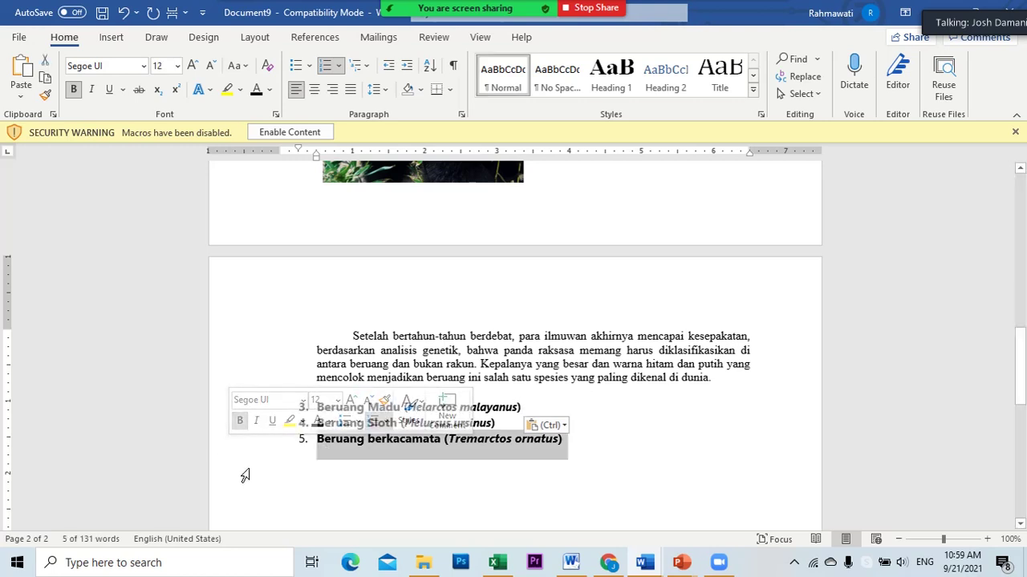
key("ctrl+b")
key("ctrl+b")
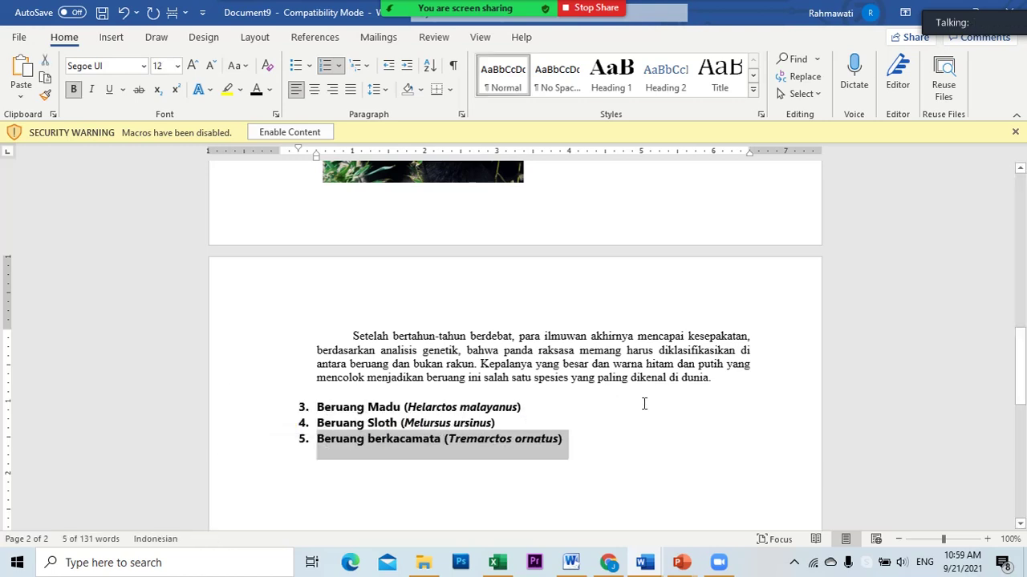
- Insert an unnumbered blank line below the Beruang Madu item, keeping Document9 shared, and dismiss the pop-up notification
left_click(611, 408)
key("Return")
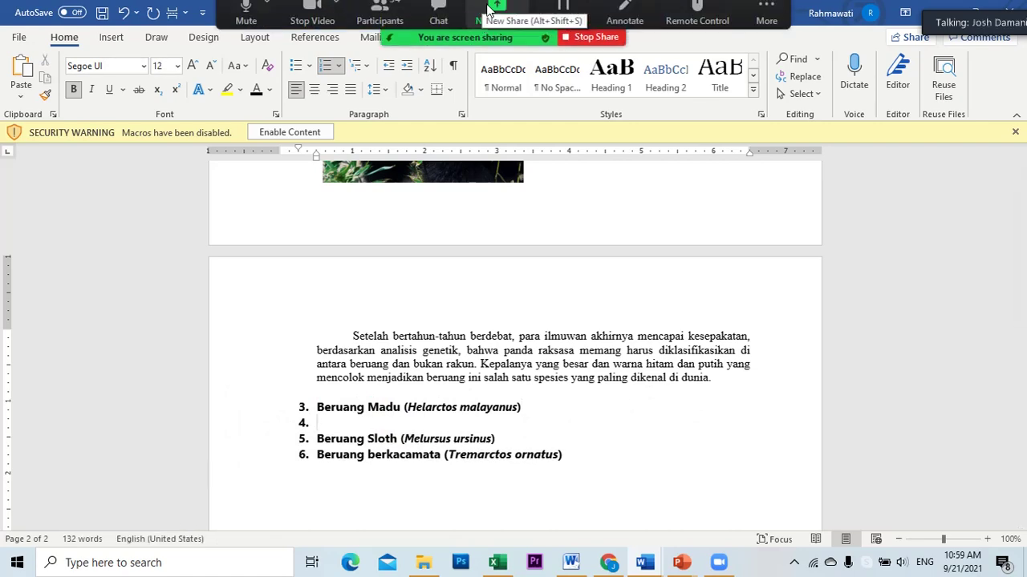
left_click(497, 20)
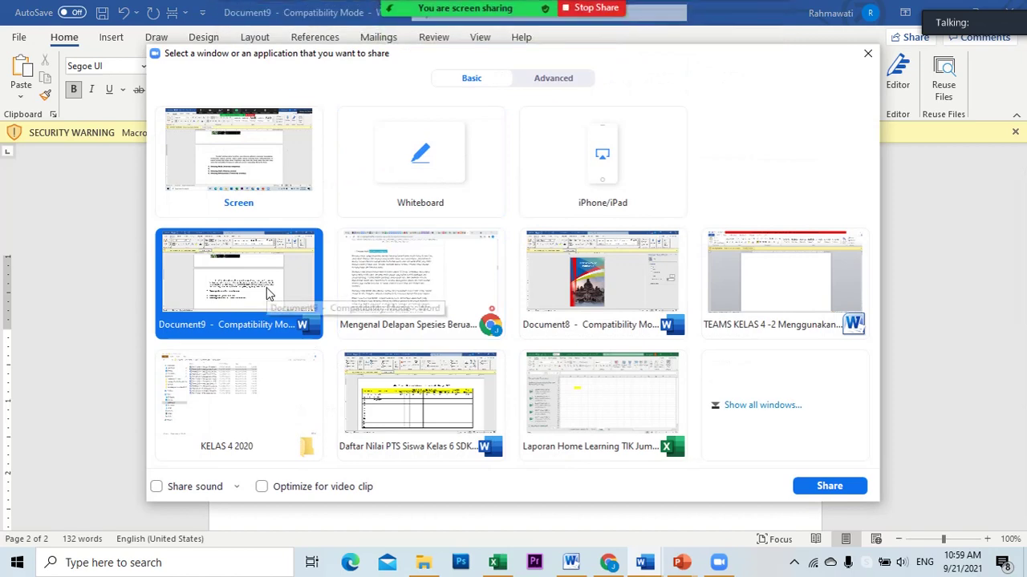
left_click(852, 491)
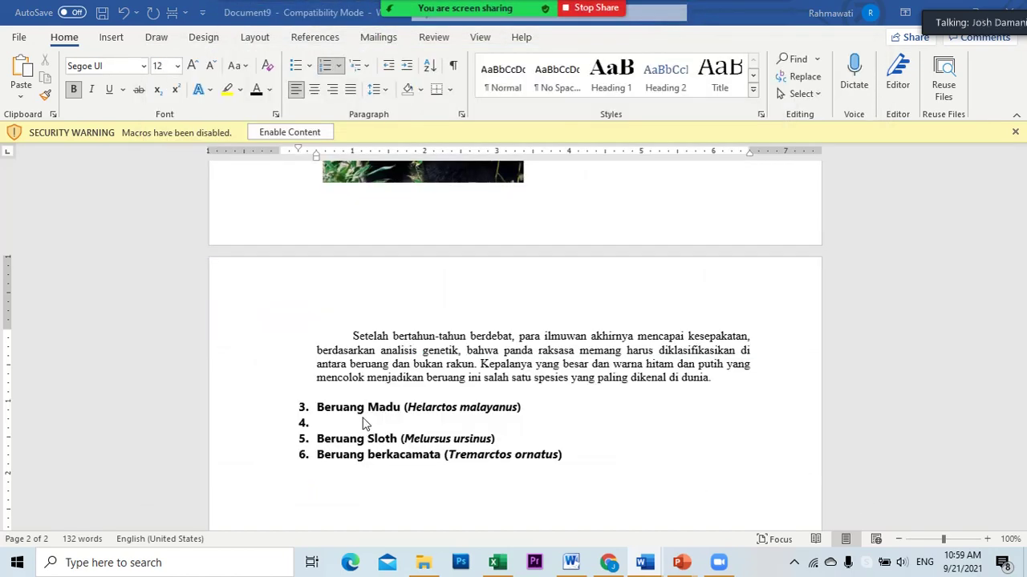
key("BackSpace")
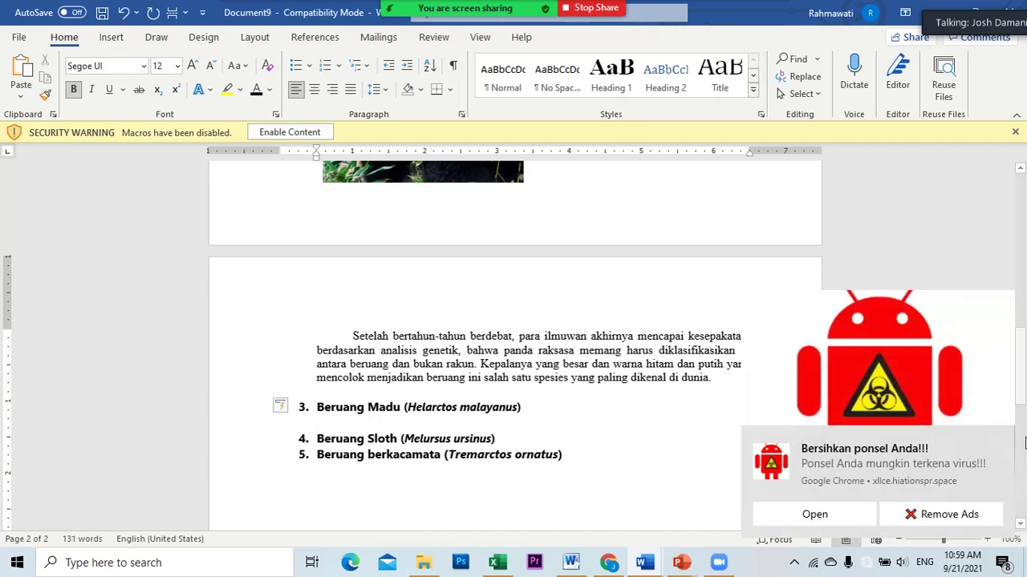
left_click(996, 437)
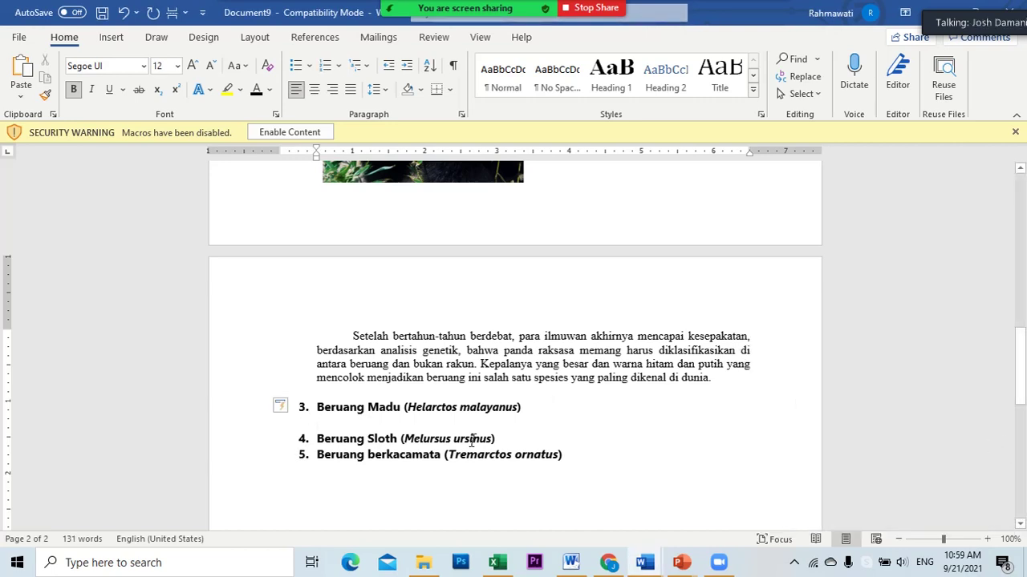
key("Return")
key("Return")
key("Return")
key("Return")
key("Return")
key("Return")
key("Return")
key("Return")
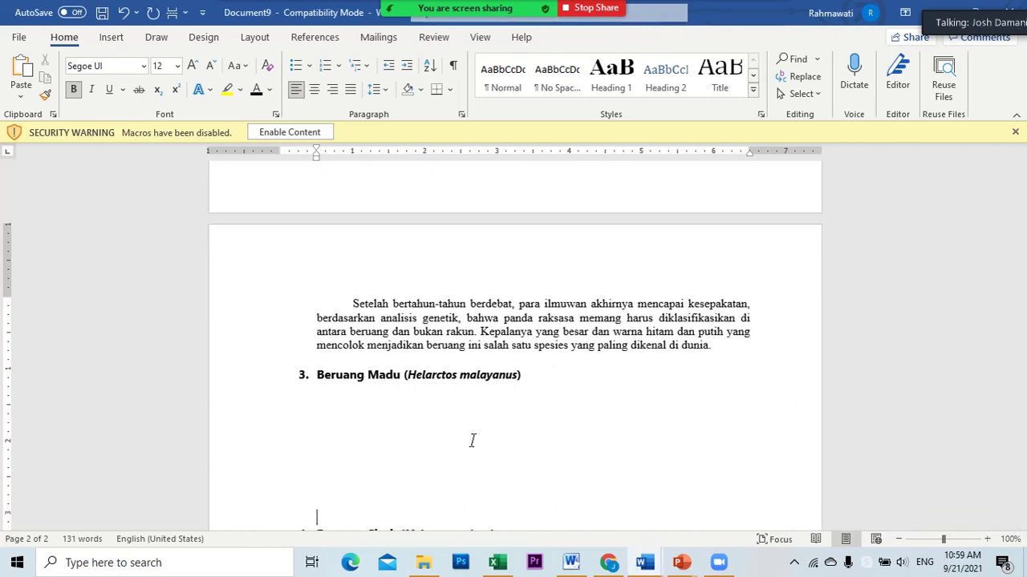
scroll(477, 435, "up", 1)
scroll(478, 434, "down", 5)
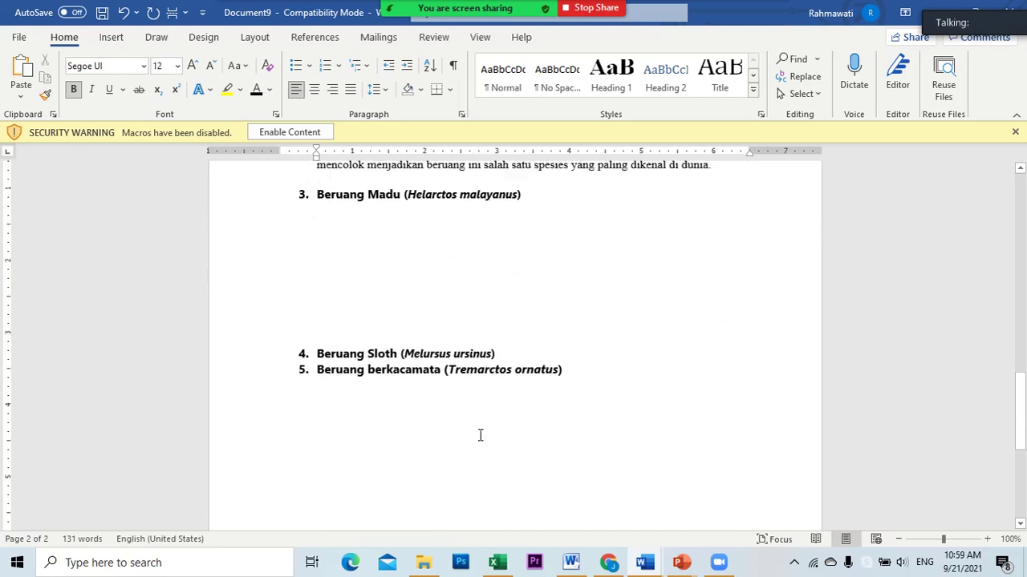
key("BackSpace")
key("BackSpace")
key("BackSpace")
key("BackSpace")
key("BackSpace")
key("BackSpace")
key("BackSpace")
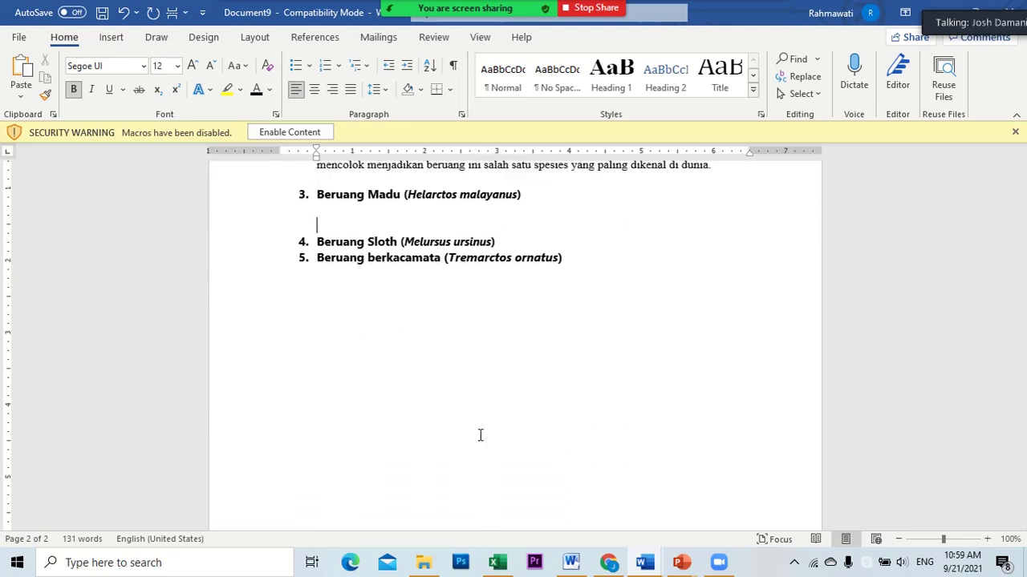
key("BackSpace")
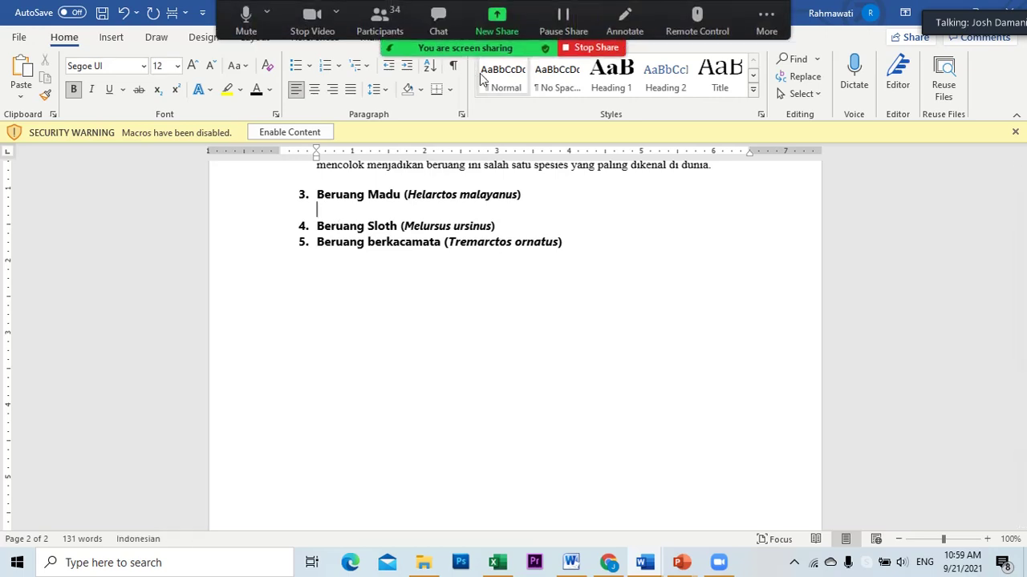
- Share the Chrome window containing the bear species article in the Zoom meeting again
mouse_move(487, 7)
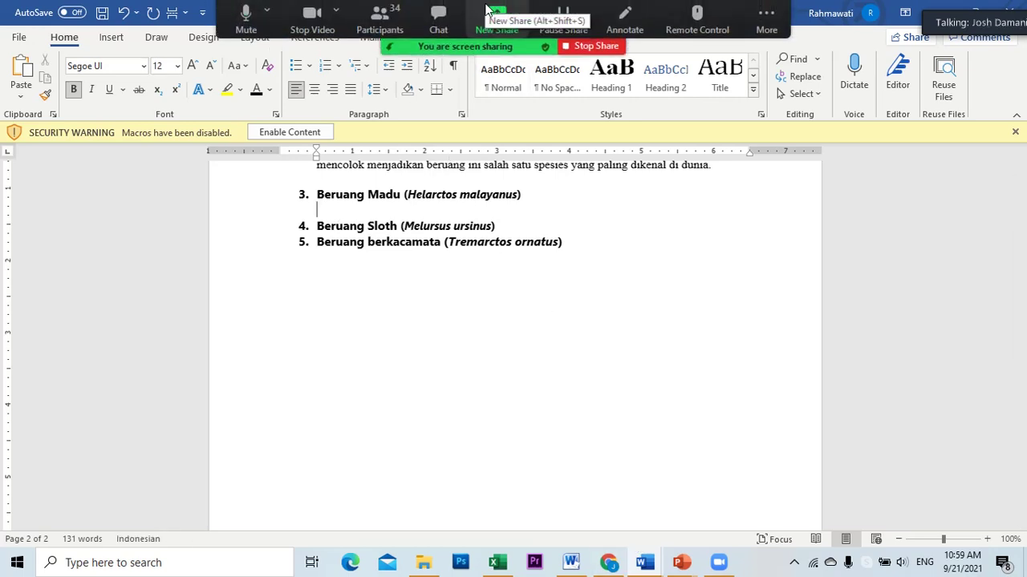
left_click(497, 20)
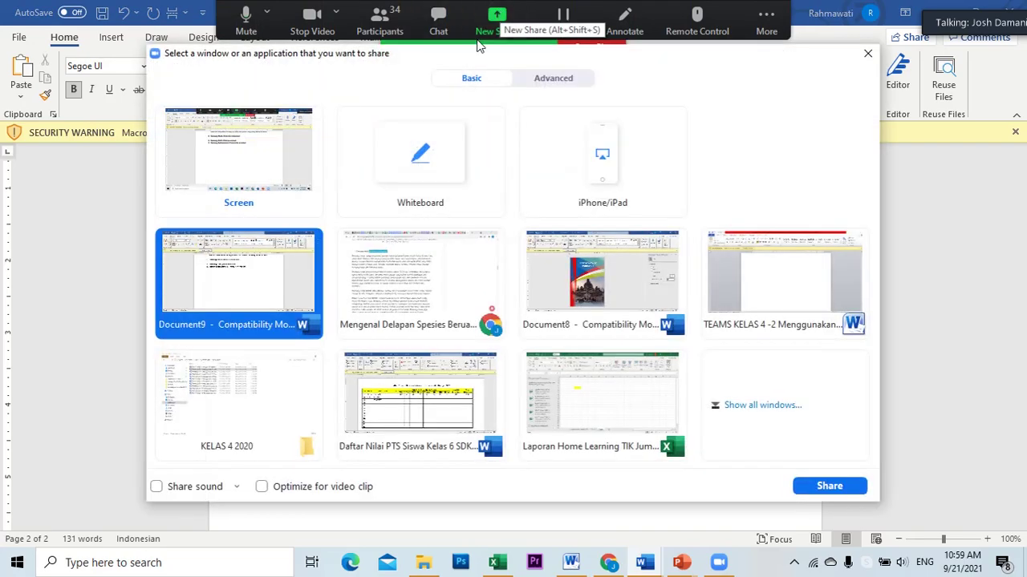
left_click(416, 287)
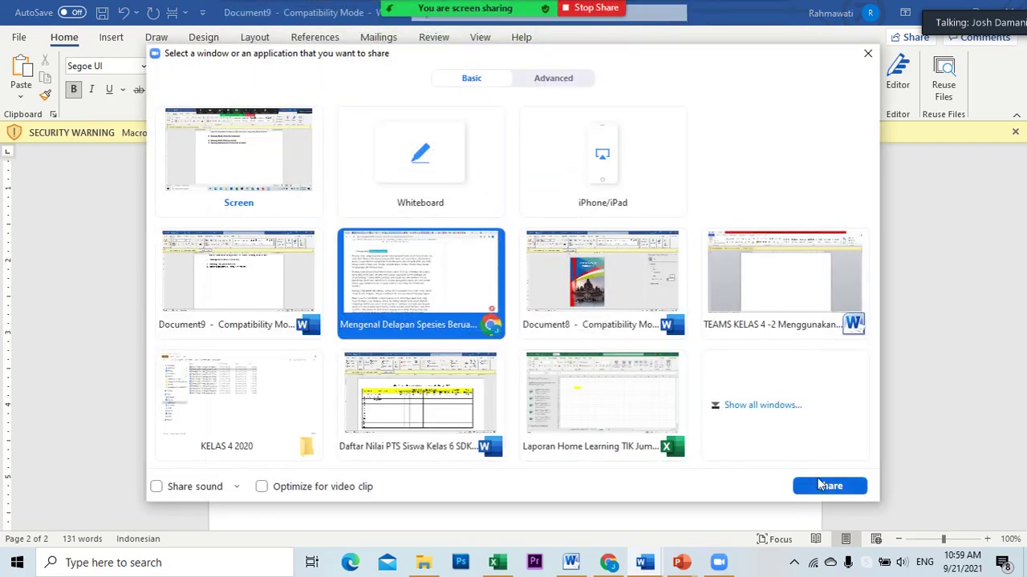
left_click(826, 486)
- Capture a rectangular snip of the sun bear photo above the article's Beruang Madu heading, then dismiss the snip notification
scroll(319, 297, "up", 4)
scroll(320, 297, "down", 2)
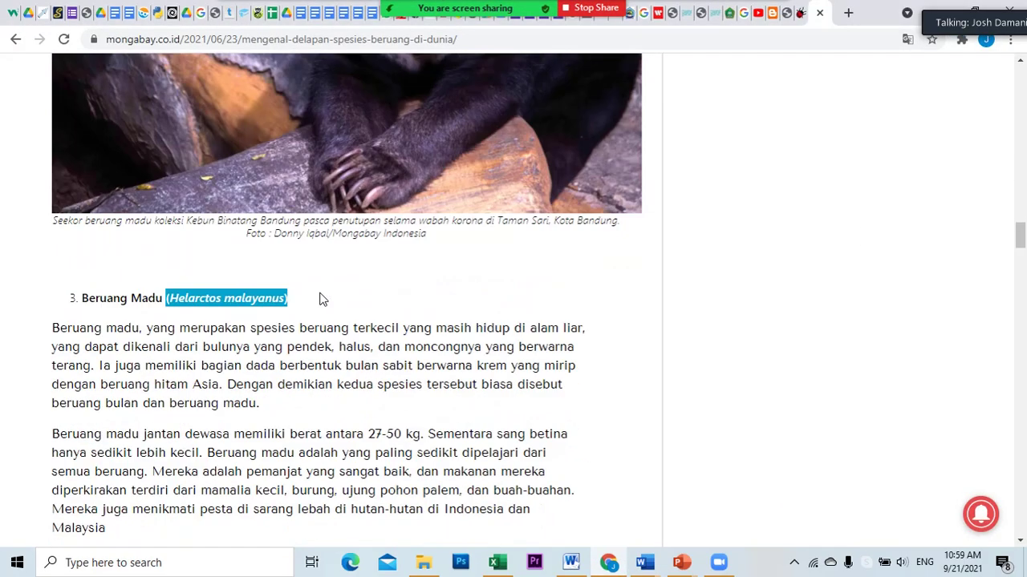
scroll(319, 297, "up", 7)
scroll(319, 298, "up", 6)
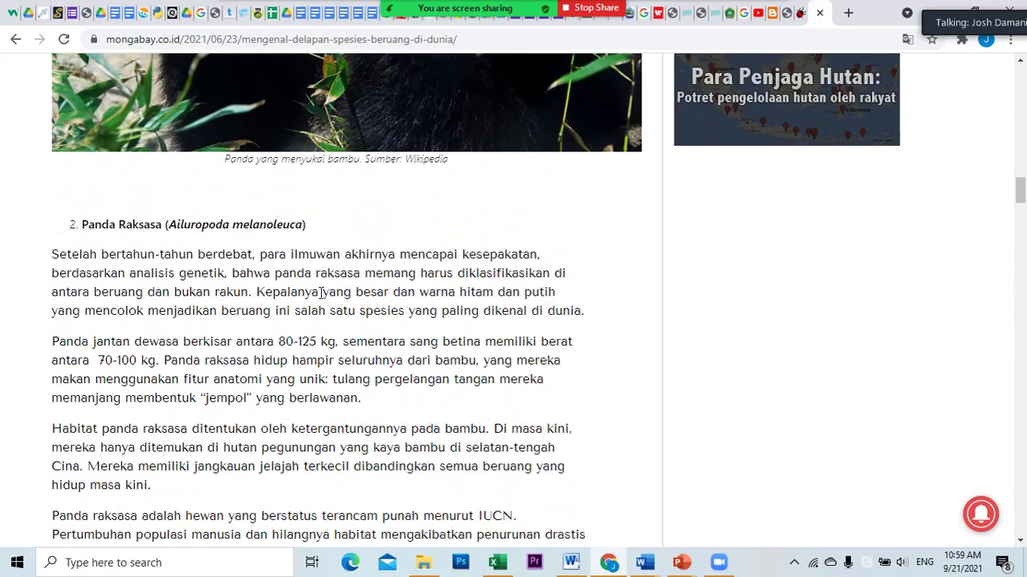
scroll(319, 297, "down", 10)
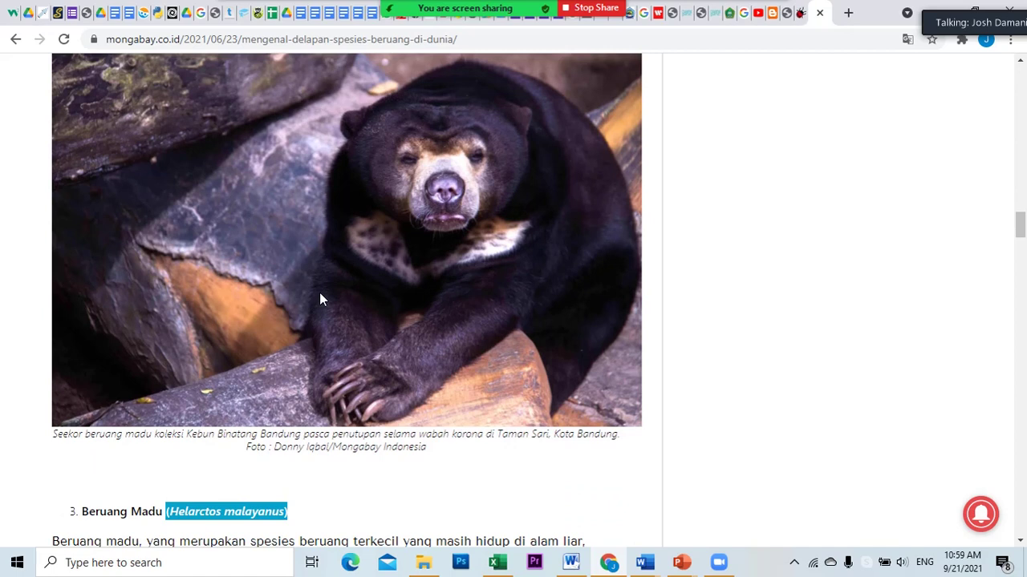
scroll(319, 298, "up", 1)
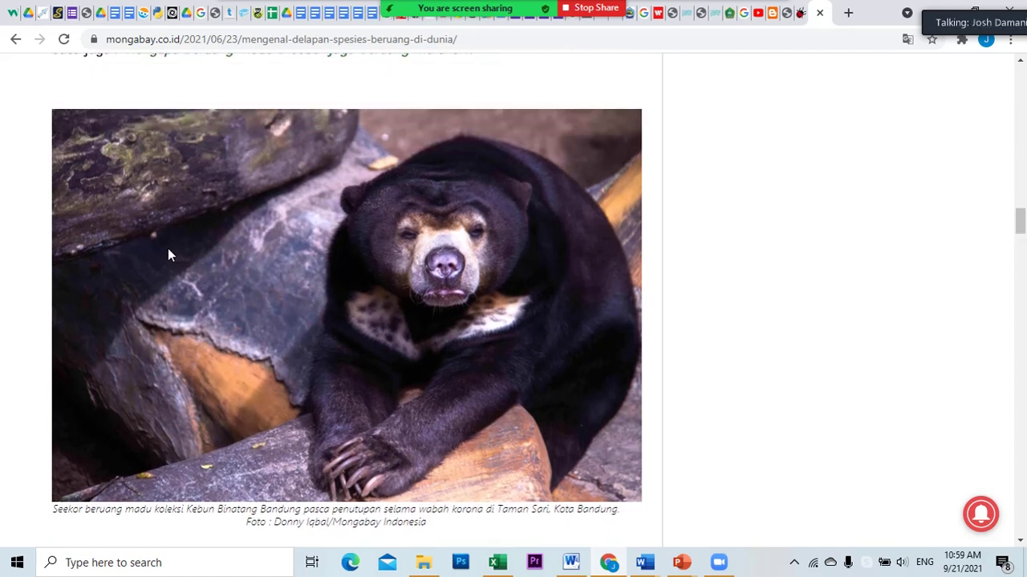
key("super+shift+s")
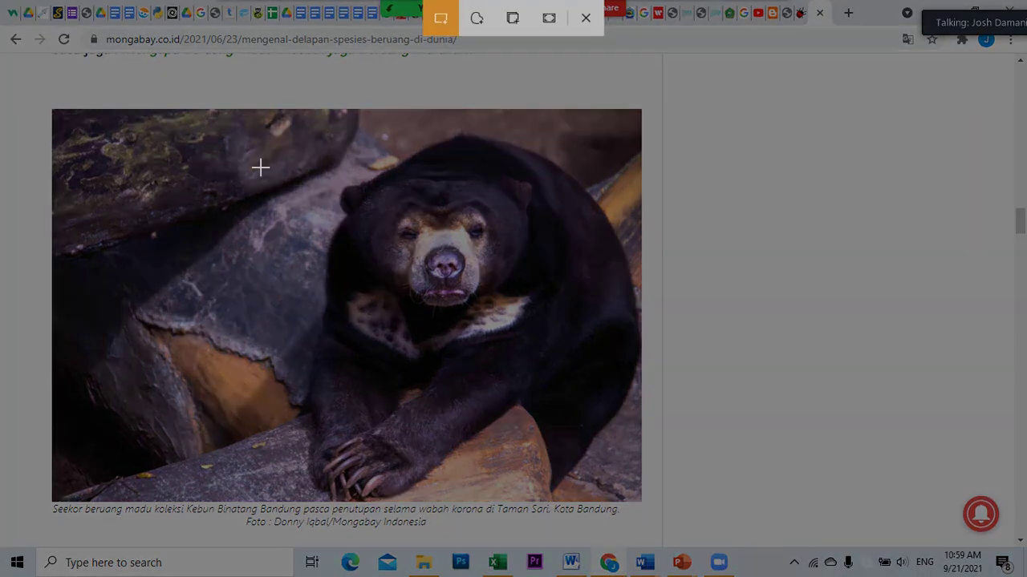
mouse_move(240, 119)
left_mouse_down()
mouse_move(607, 493)
mouse_move(642, 499)
left_mouse_up()
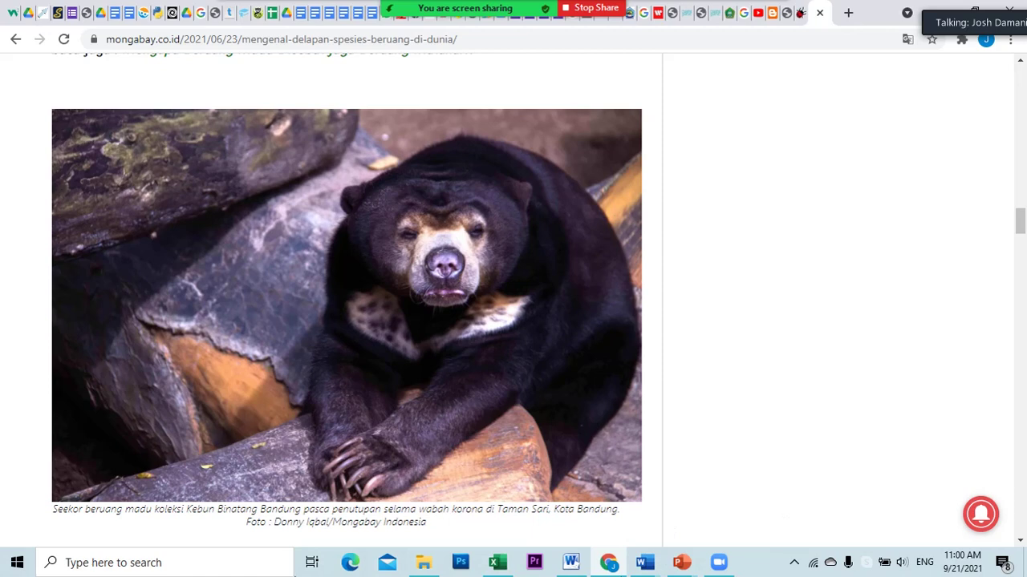
mouse_move(645, 562)
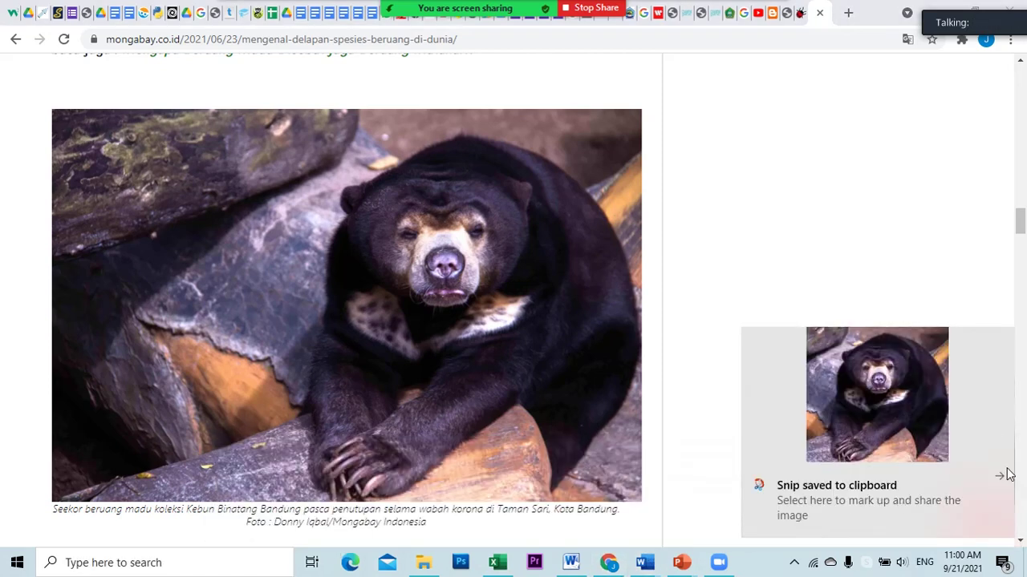
left_click(1000, 477)
- Share the Document9 window in the Zoom meeting in place of the article
mouse_move(442, 48)
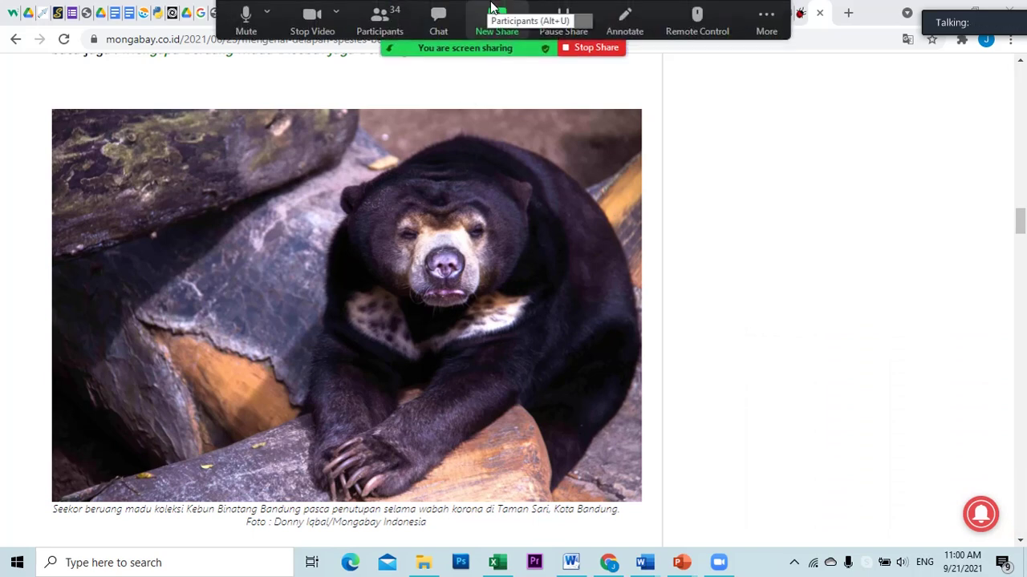
left_click(495, 16)
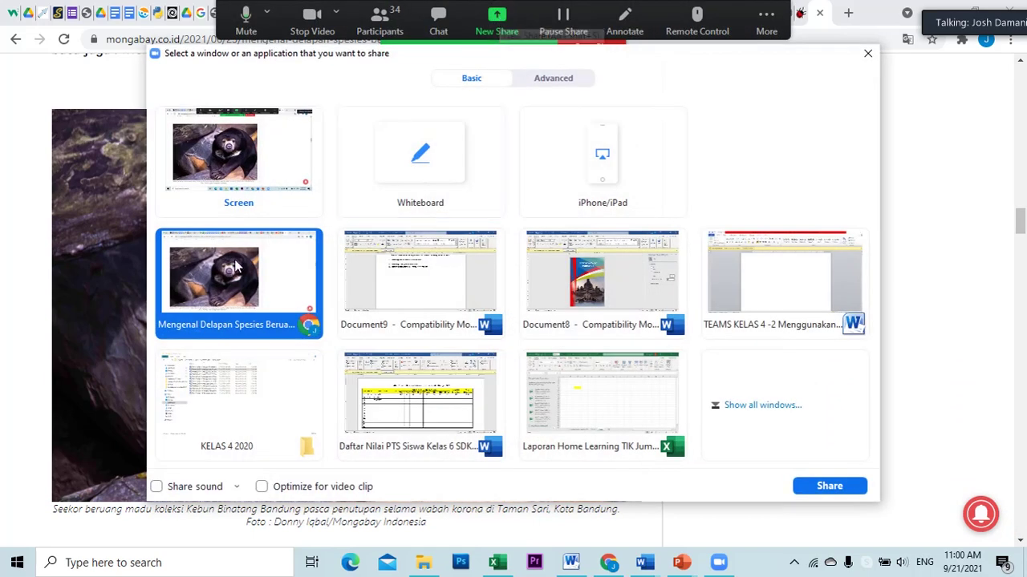
left_click(417, 281)
left_click(831, 487)
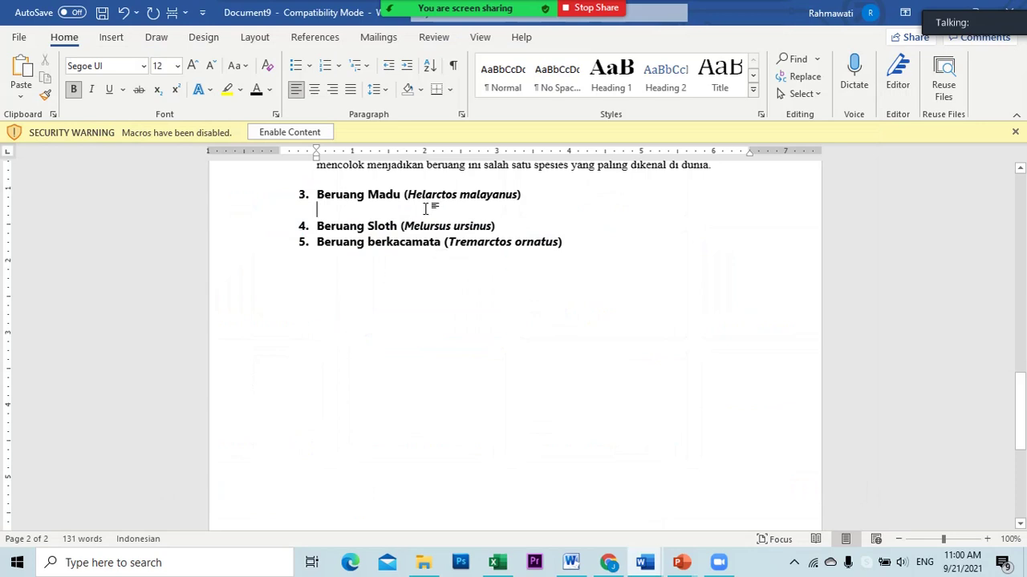
- Paste the bear snip below the Beruang Madu item and set its text wrapping to In Front of Text
key("ctrl+v")
scroll(462, 304, "up", 4)
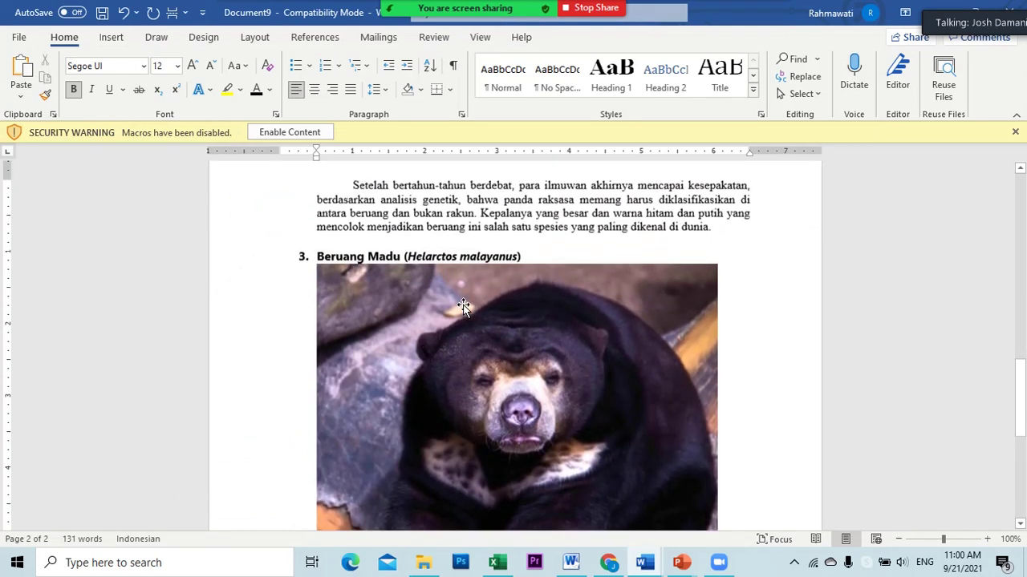
scroll(467, 312, "down", 2)
left_click(467, 313)
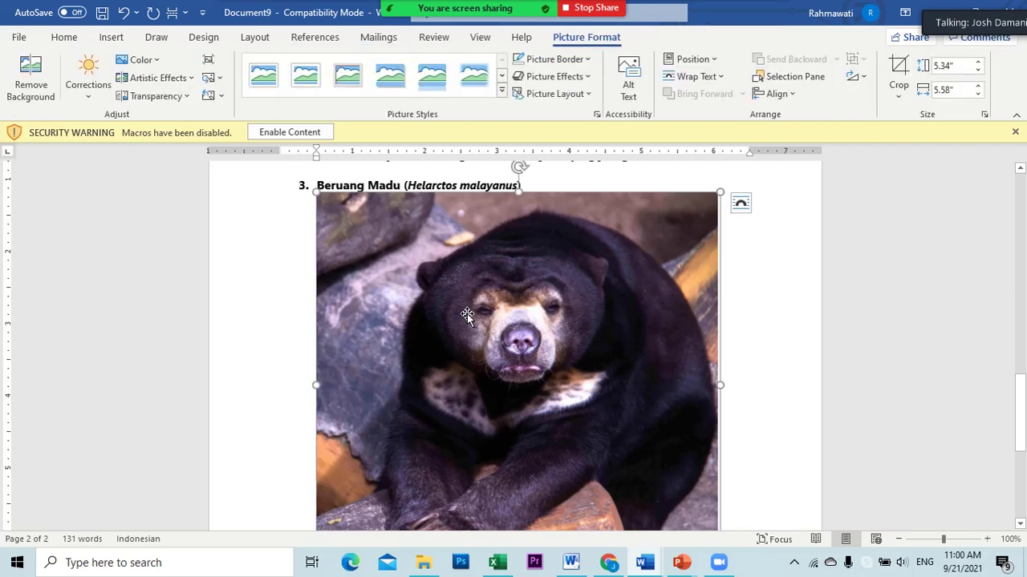
left_click(692, 77)
left_click(711, 230)
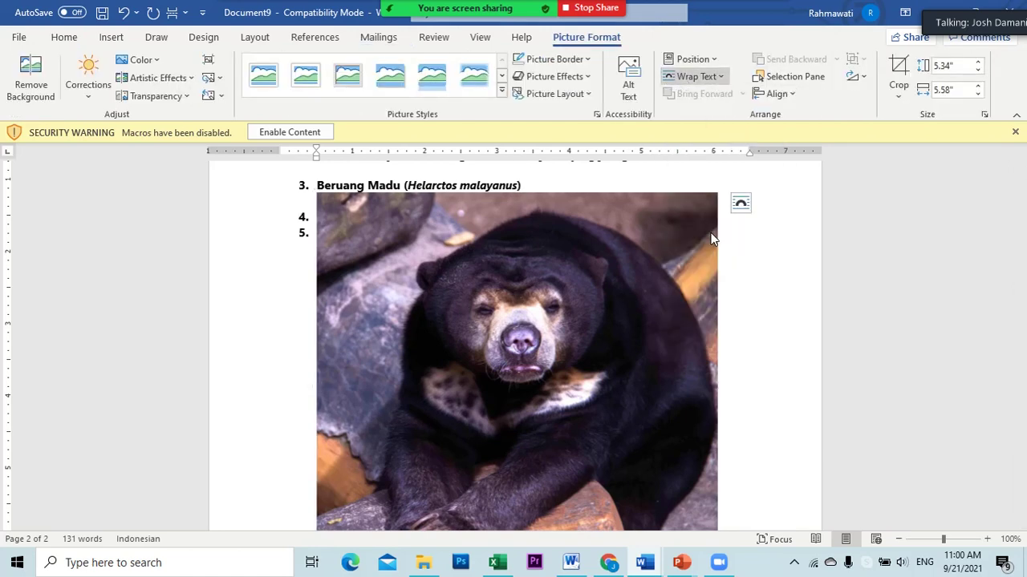
- Insert a run of blank lines below the Beruang Madu item to make room for the picture above item 4
left_click(302, 204)
key("Return")
key("Return")
key("Return")
key("Return")
key("Return")
key("Return")
key("Return")
key("Return")
key("Return")
key("Return")
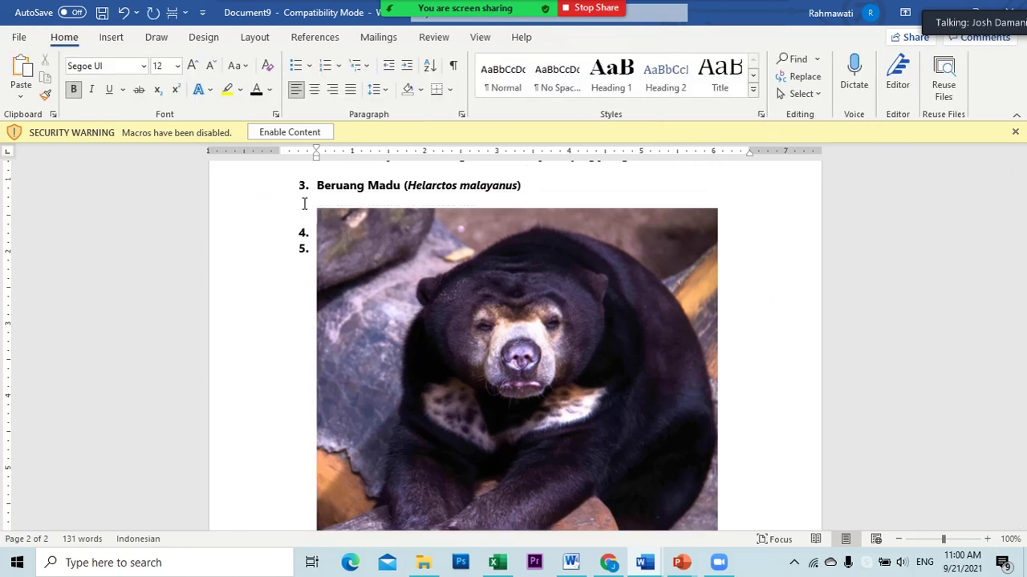
key("Return")
key("Return")
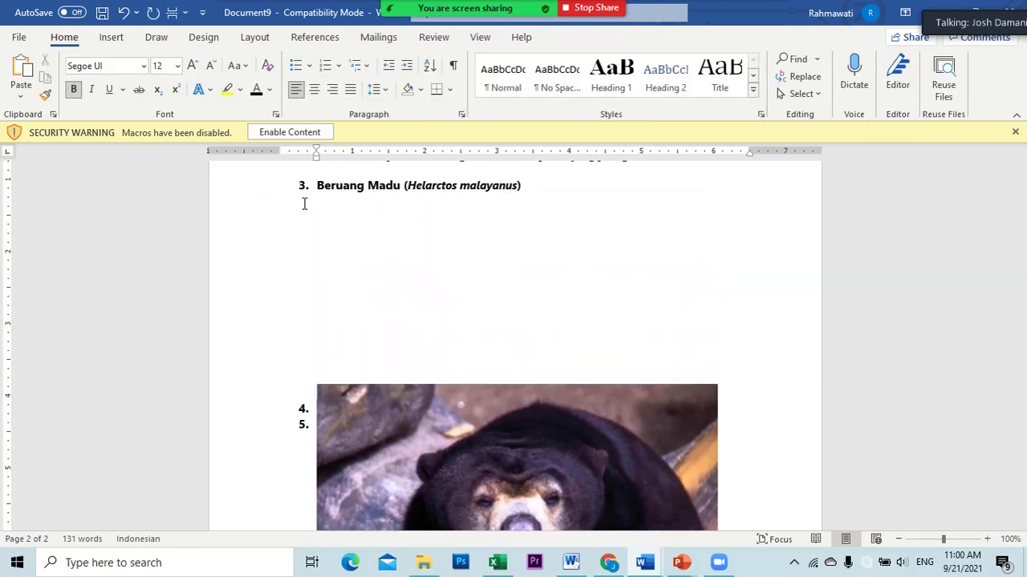
key("Return")
key("Return")
key("Return")
key("Return")
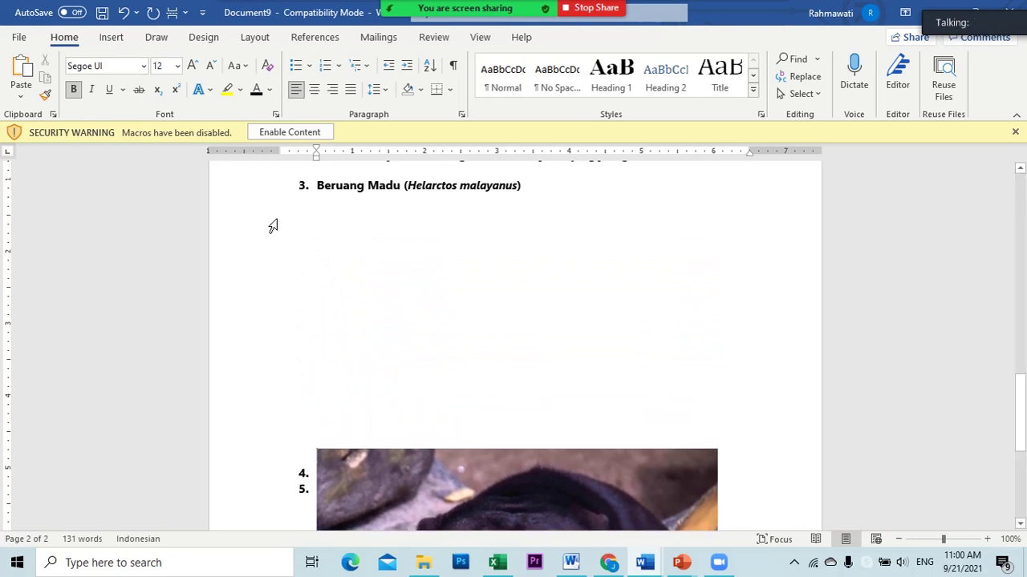
- Move the bear picture up under the Beruang Madu item and shrink it to about 3.1 inches wide
scroll(396, 325, "down", 3)
scroll(483, 399, "up", 3)
left_click_drag(495, 454, 481, 286)
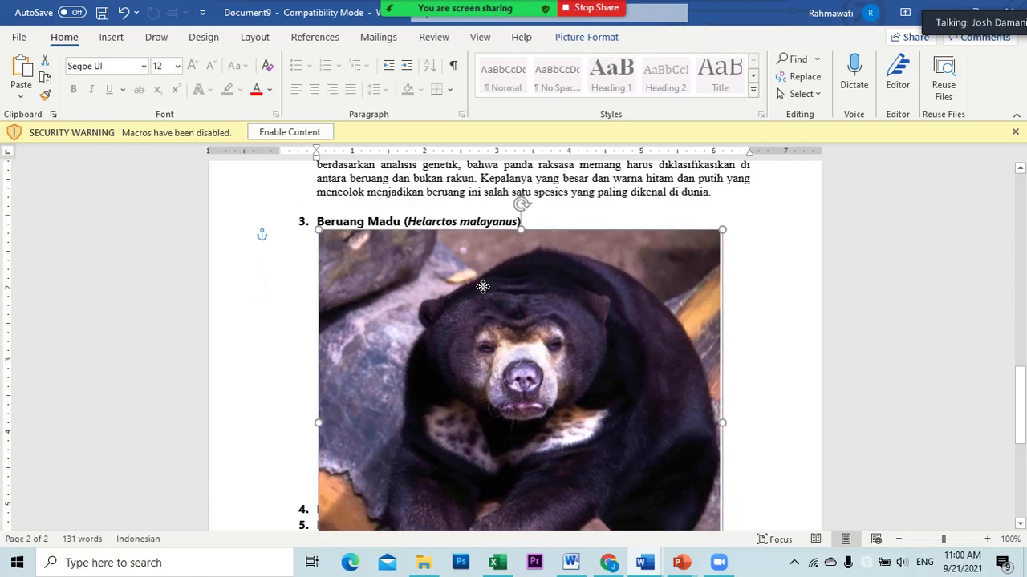
left_click_drag(722, 233, 637, 344)
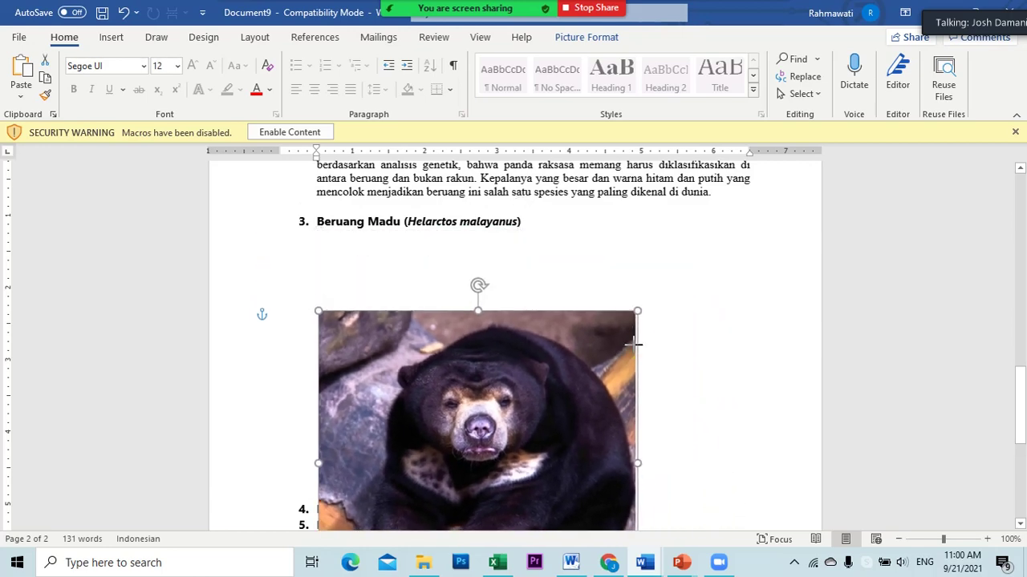
scroll(597, 377, "down", 4)
left_click_drag(548, 408, 539, 352)
left_click_drag(630, 410, 535, 321)
scroll(513, 369, "up", 5)
scroll(485, 376, "up", 6)
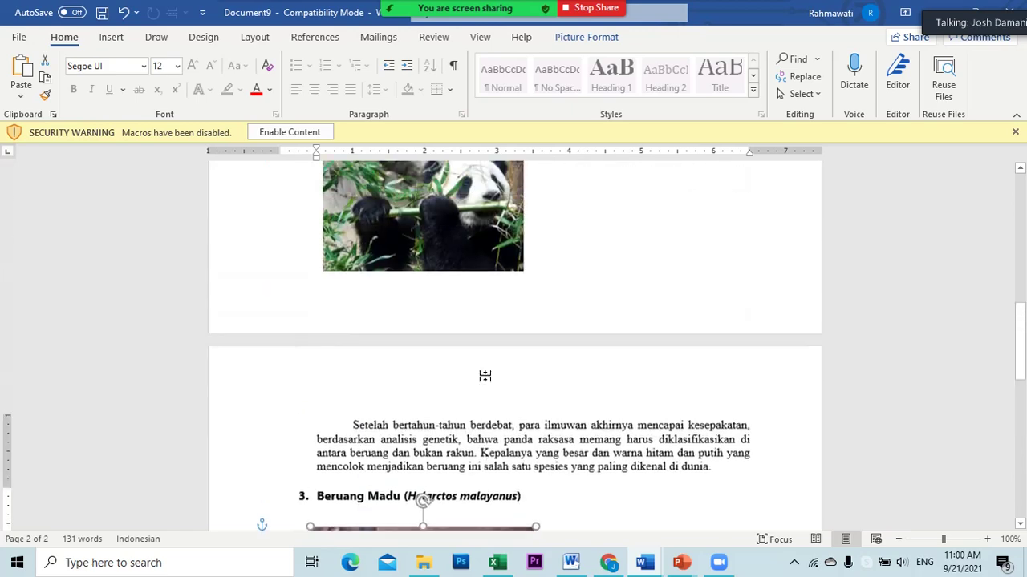
scroll(497, 377, "down", 9)
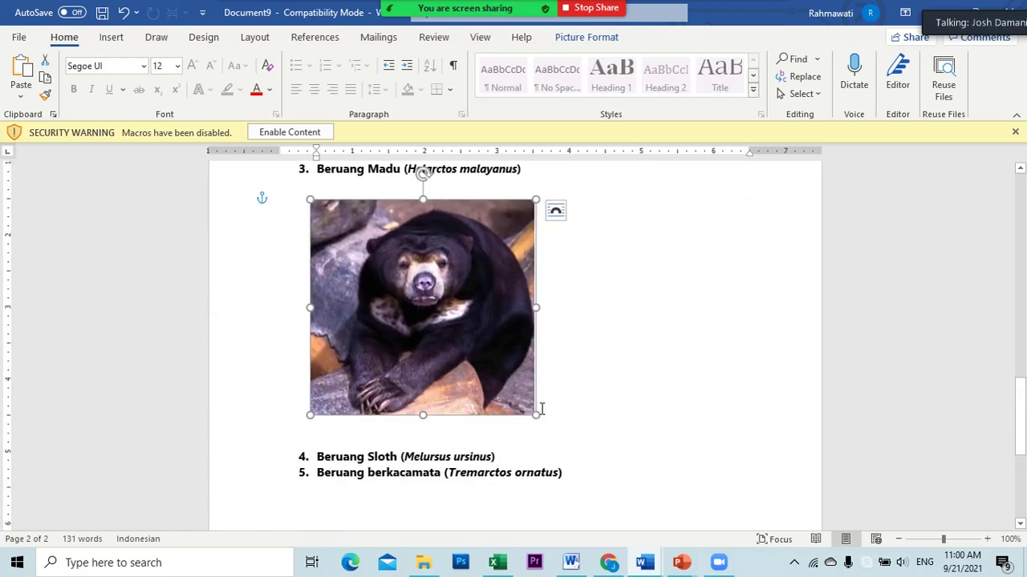
- Resize the bear picture to about 3 by 2.3 inches and align its left edge with the list text
left_click_drag(535, 410, 510, 369)
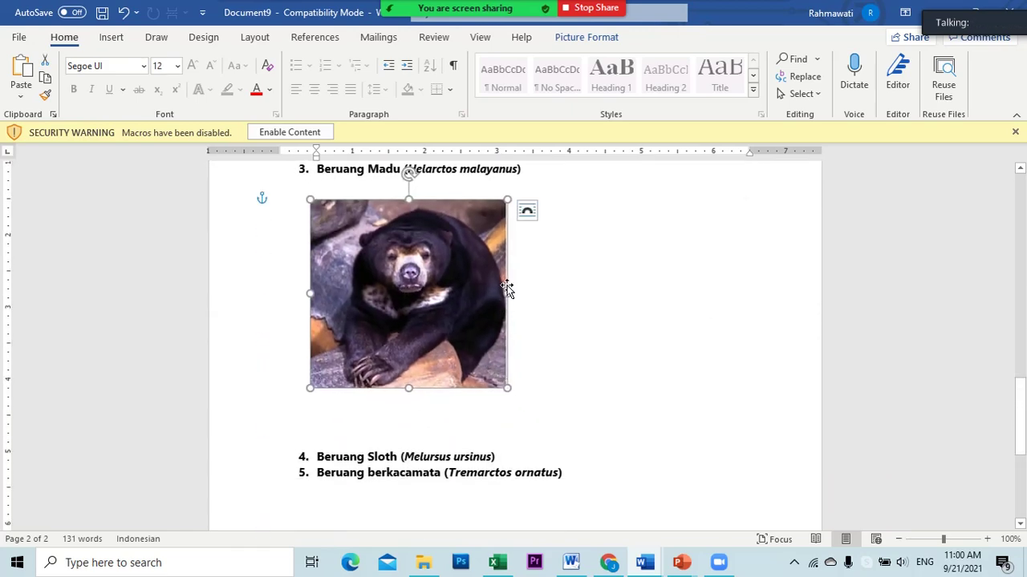
left_click_drag(509, 294, 534, 291)
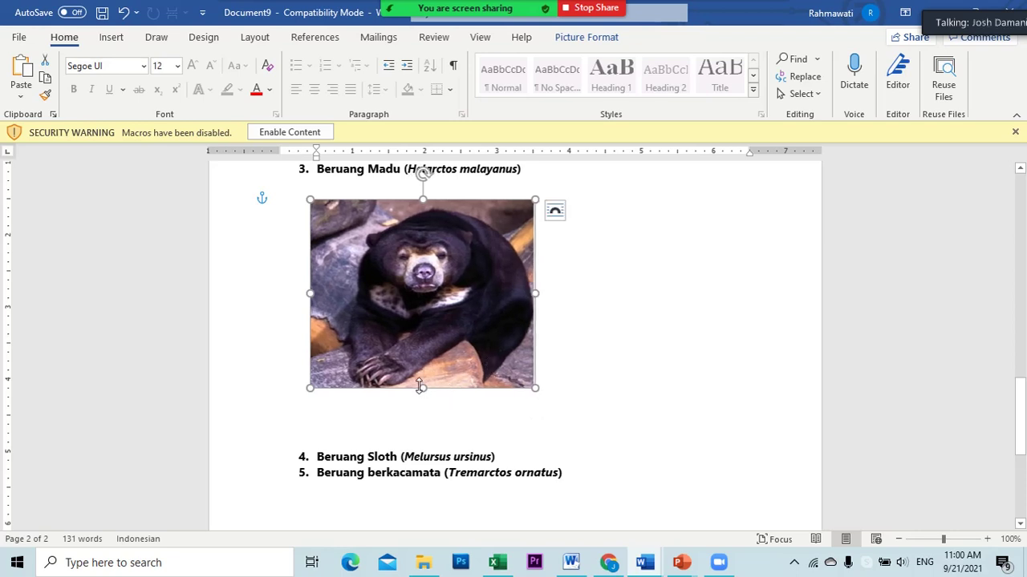
left_click_drag(420, 387, 413, 361)
left_click_drag(310, 283, 369, 255)
key("Left")
key("Left")
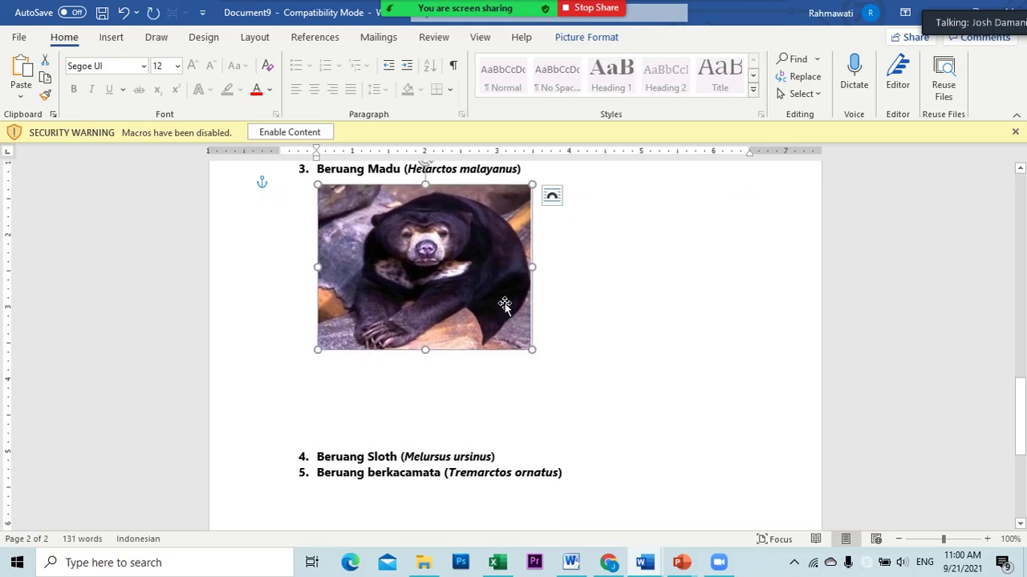
- Nudge the bear picture vertically until its top edge sits just below the Beruang Madu item
left_click(644, 346)
left_click(409, 270)
key("Up")
key("Up")
key("Up")
key("Up")
key("Up")
key("Up")
key("Up")
key("Up")
key("Up")
key("Up")
key("Up")
key("Up")
key("Up")
key("Up")
key("Up")
key("Up")
key("Up")
key("Up")
key("Down")
key("Down")
key("Down")
key("Down")
key("Down")
key("Down")
key("Down")
key("Down")
key("Down")
key("Down")
key("Down")
key("Down")
key("Down")
key("Down")
key("Down")
key("Down")
key("Down")
key("Down")
key("Down")
key("Down")
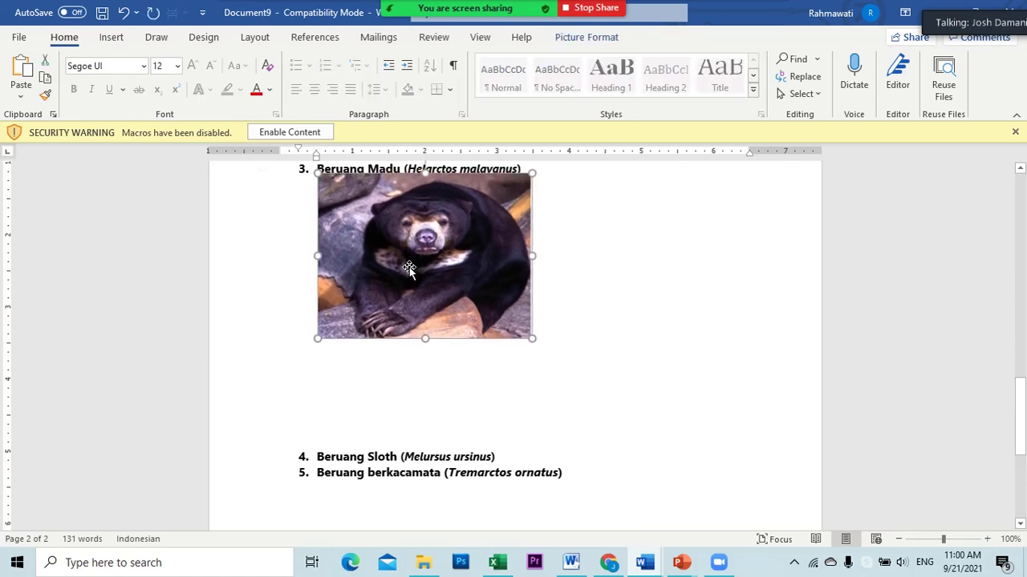
key("Up")
key("Up")
key("Up")
key("Up")
key("Up")
key("Up")
key("Up")
key("Up")
key("Up")
key("Up")
key("Up")
key("Up")
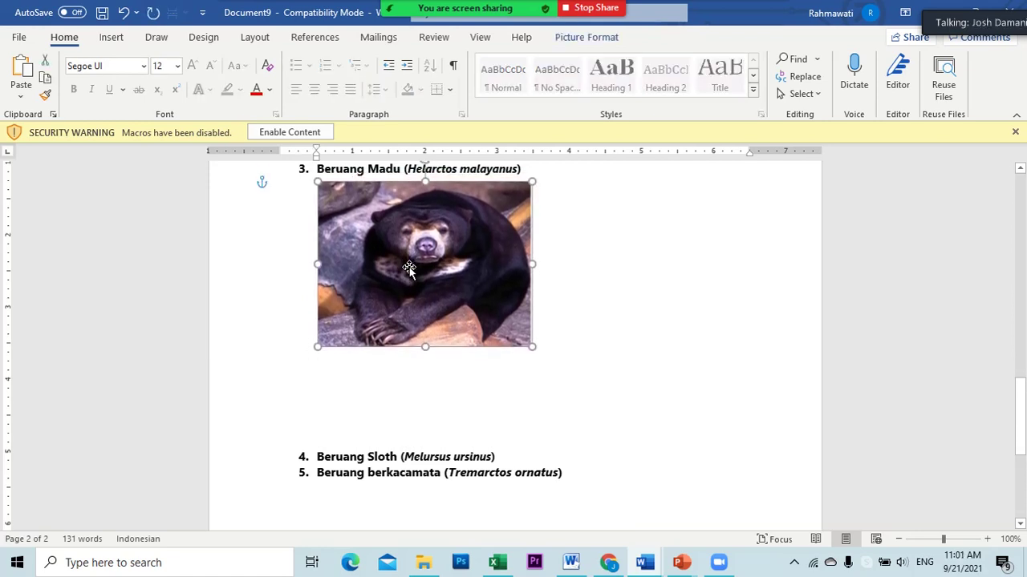
key("Up")
- Check the picture's placement on the page and put the insertion point on a blank line below it
scroll(767, 344, "down", 1)
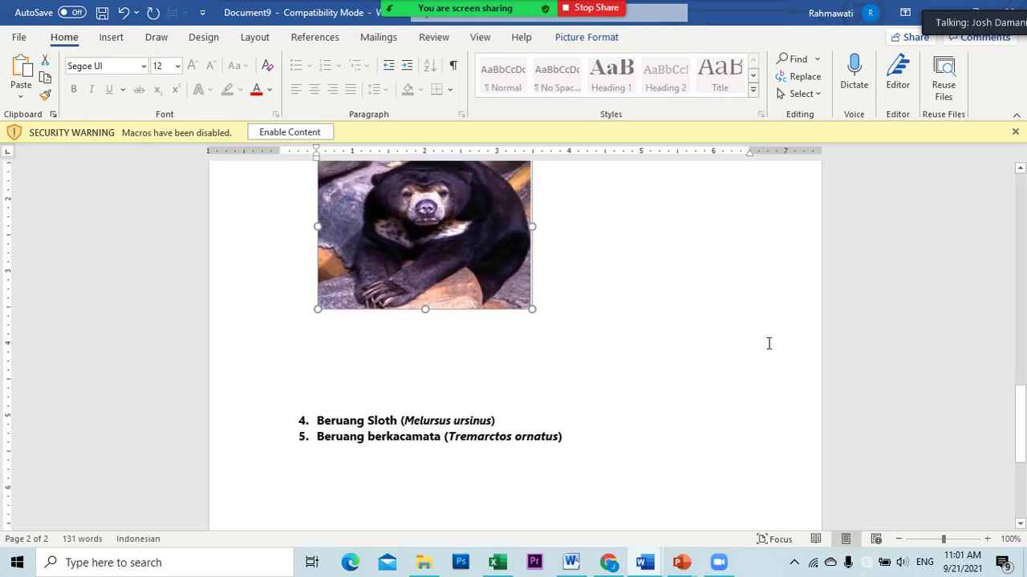
scroll(665, 361, "up", 1)
scroll(656, 360, "up", 3)
scroll(608, 391, "down", 1)
scroll(608, 391, "down", 4)
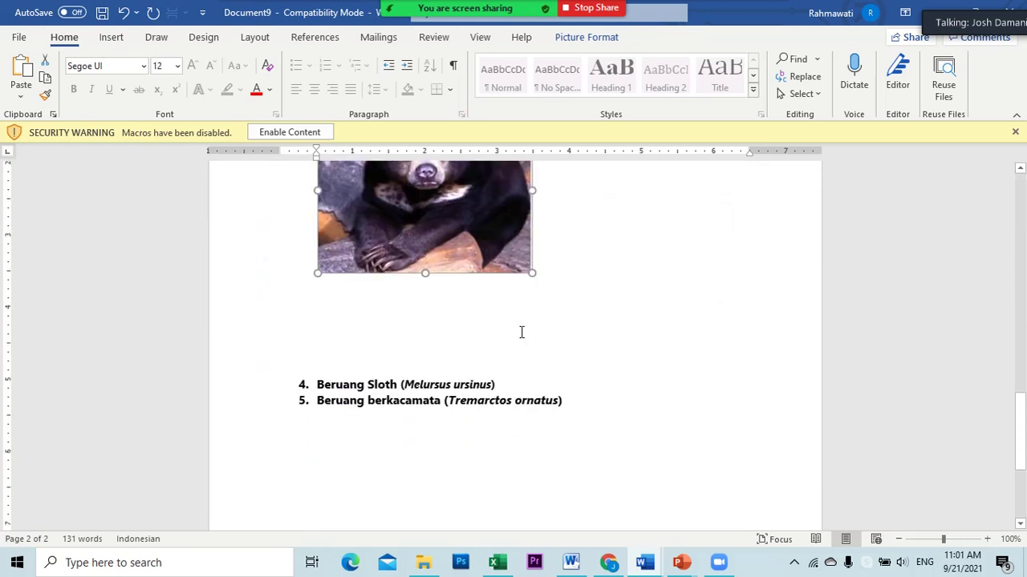
left_click(486, 313)
- Switch to Chrome and share the bear species article window in the Zoom meeting
left_click(609, 563)
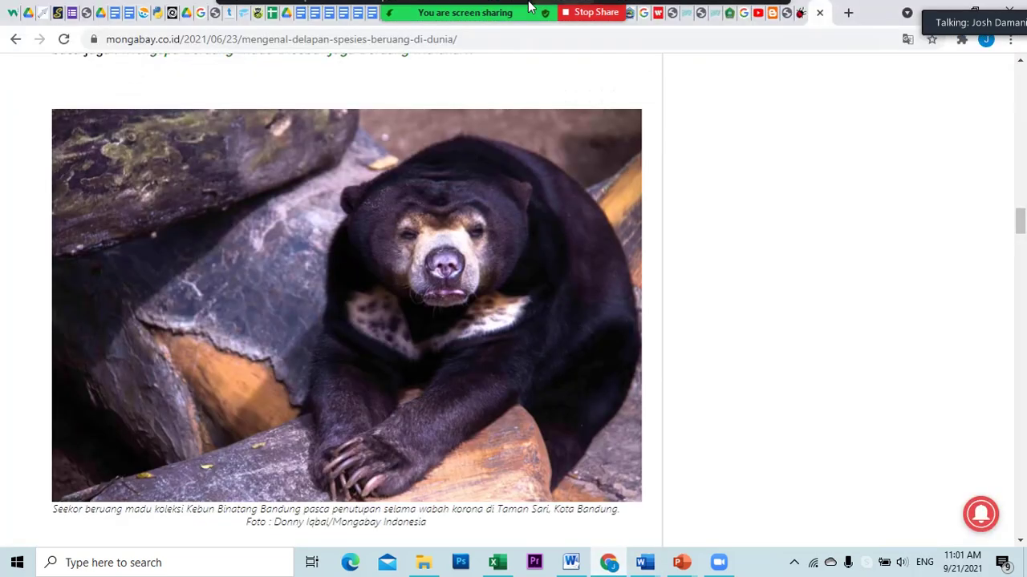
left_click(497, 20)
left_click(314, 271)
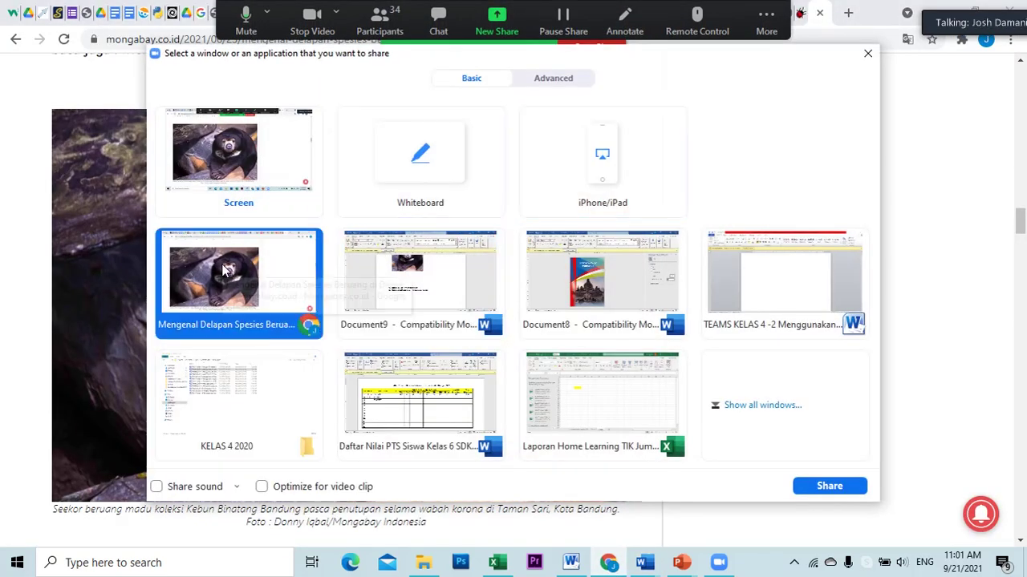
left_click(808, 488)
- Copy the first paragraph under the article's Beruang Madu (Helarctos malayanus) heading
scroll(305, 366, "down", 5)
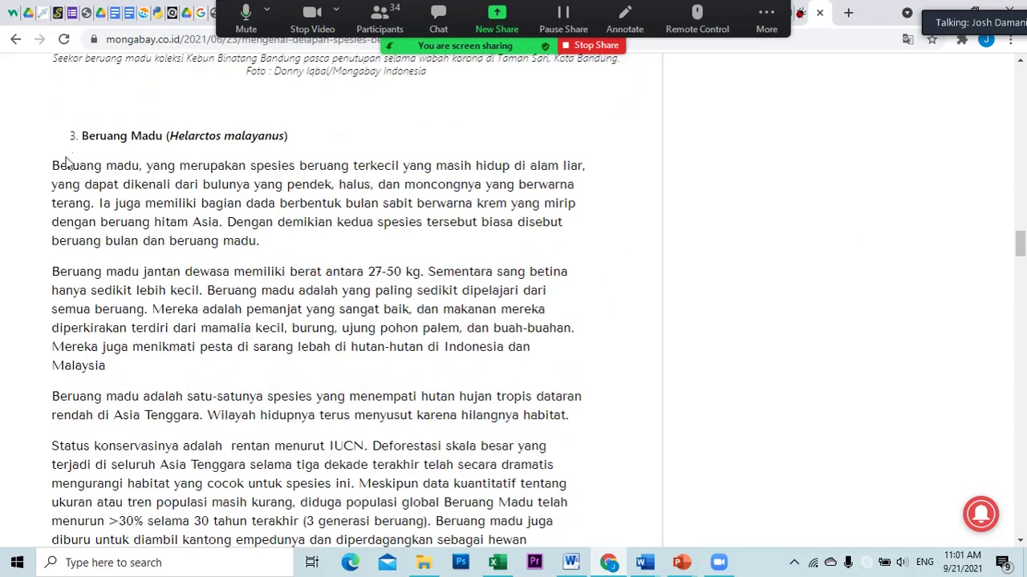
left_click_drag(106, 179, 365, 255)
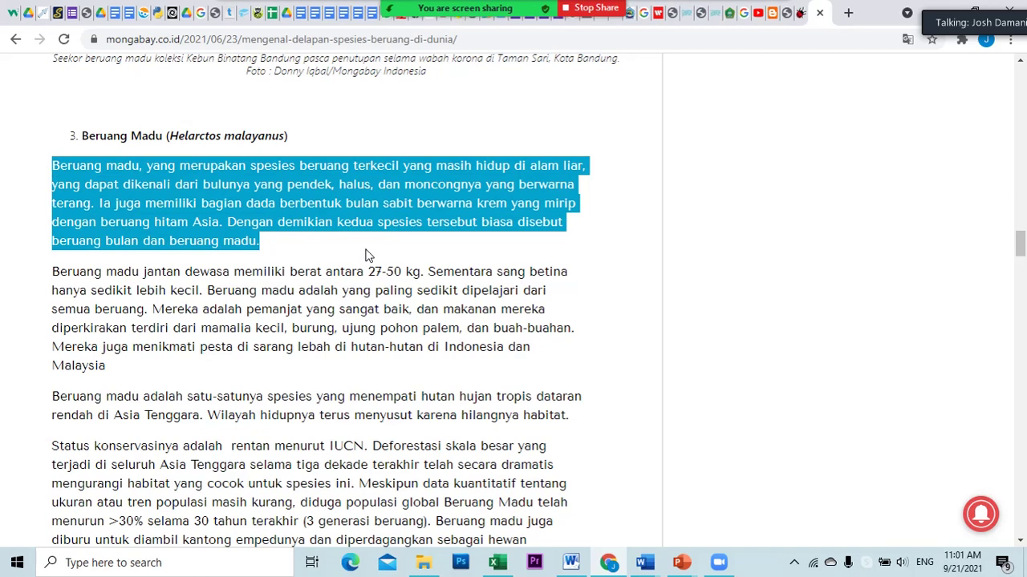
right_click(469, 185)
left_click(501, 195)
- Share Document9 in the meeting again and place the insertion point on the line directly below the bear picture
mouse_move(644, 562)
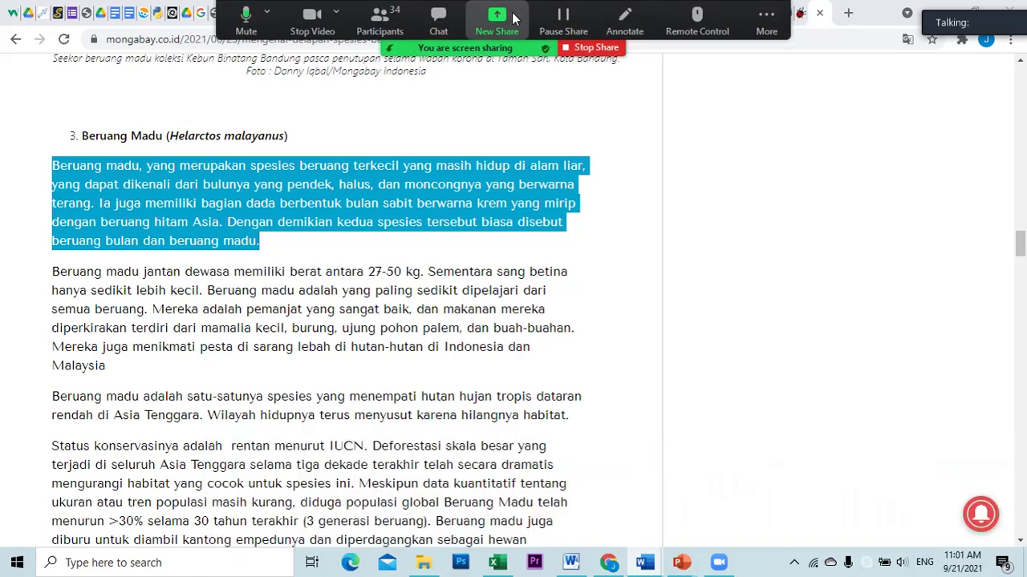
left_click(496, 20)
left_click(435, 291)
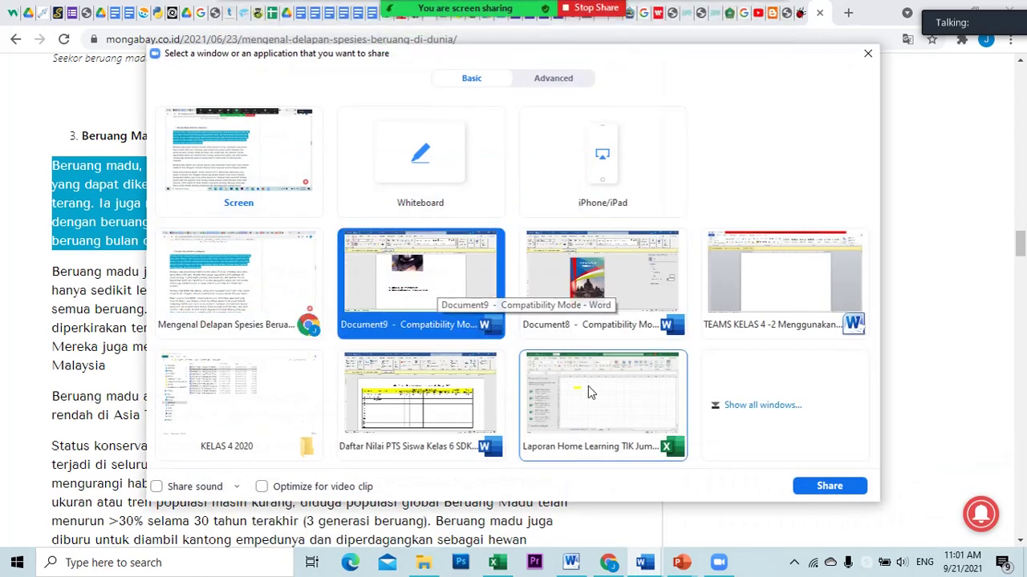
left_click(830, 486)
scroll(498, 420, "up", 3)
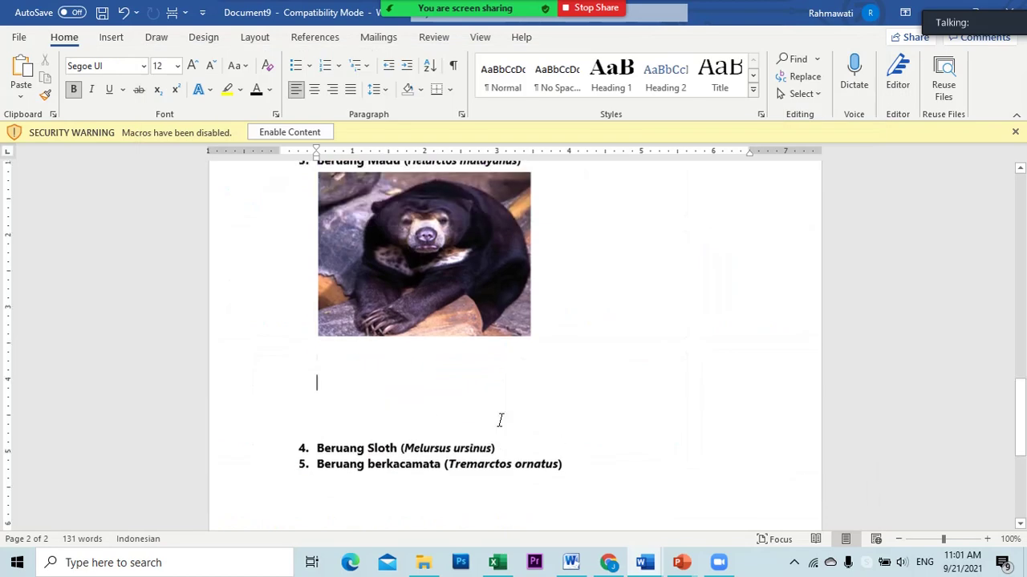
scroll(399, 393, "down", 1)
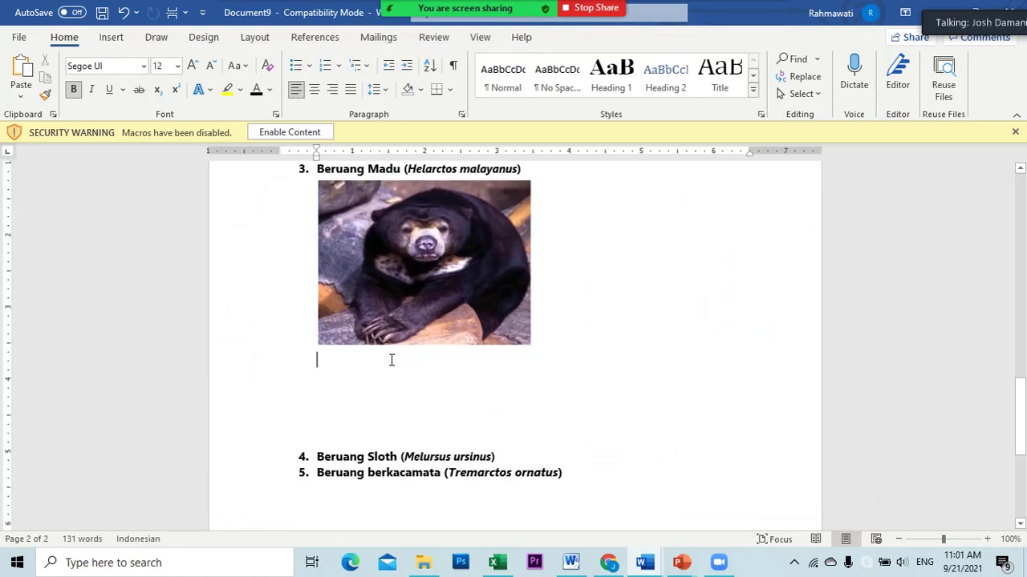
- Paste the copied Beruang Madu paragraph as text only below the bear picture and justify it
right_click(347, 361)
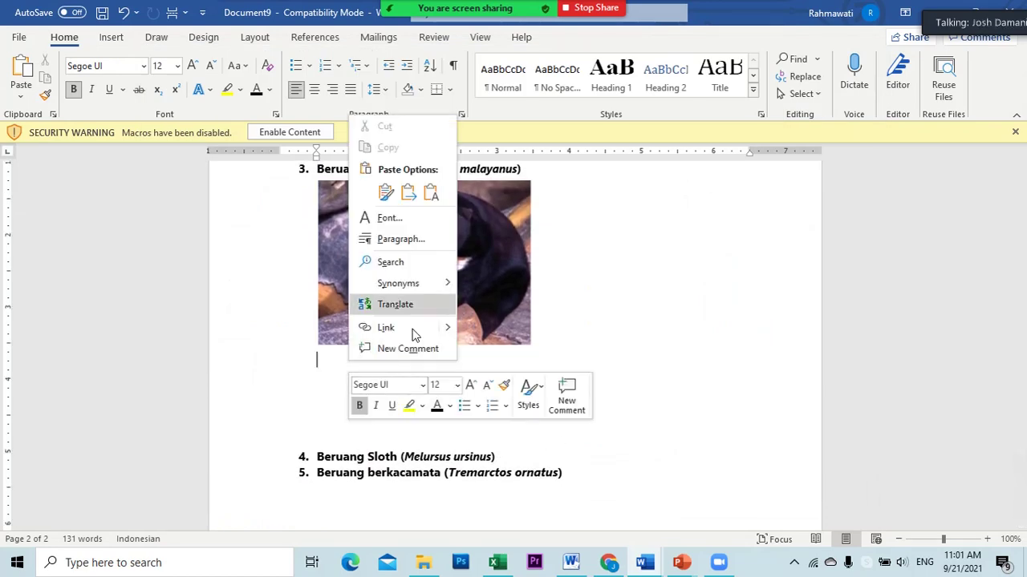
left_click(431, 193)
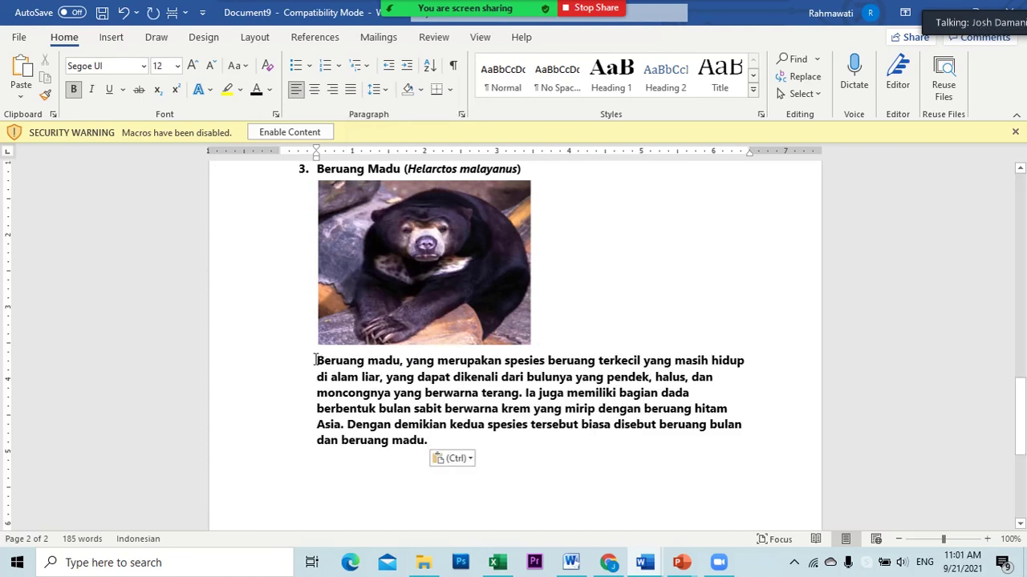
left_click_drag(315, 360, 511, 453)
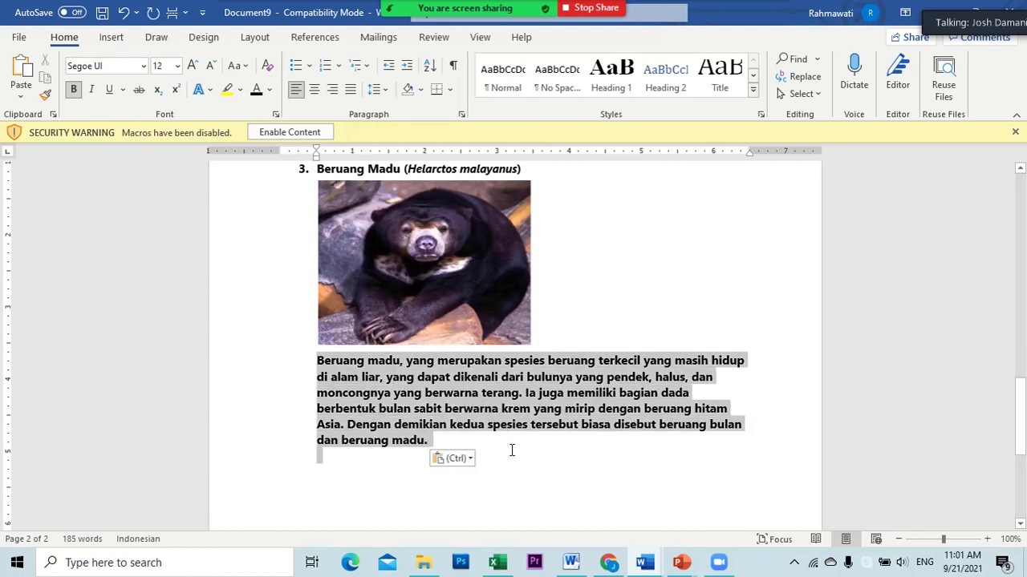
left_click(351, 90)
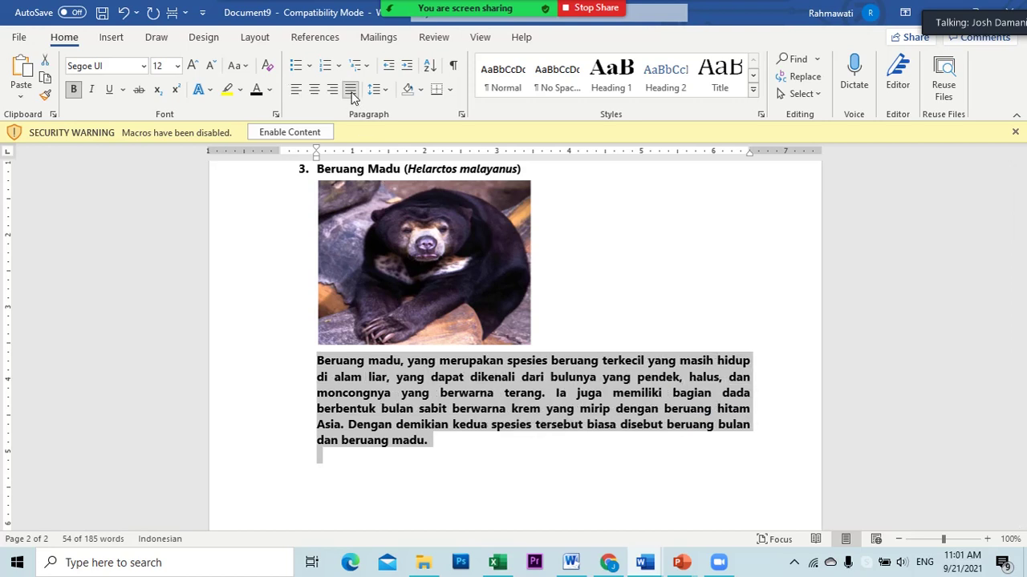
- Set the pasted Beruang Madu paragraph in Times New Roman and remove its bold formatting
left_click(143, 66)
left_click(161, 171)
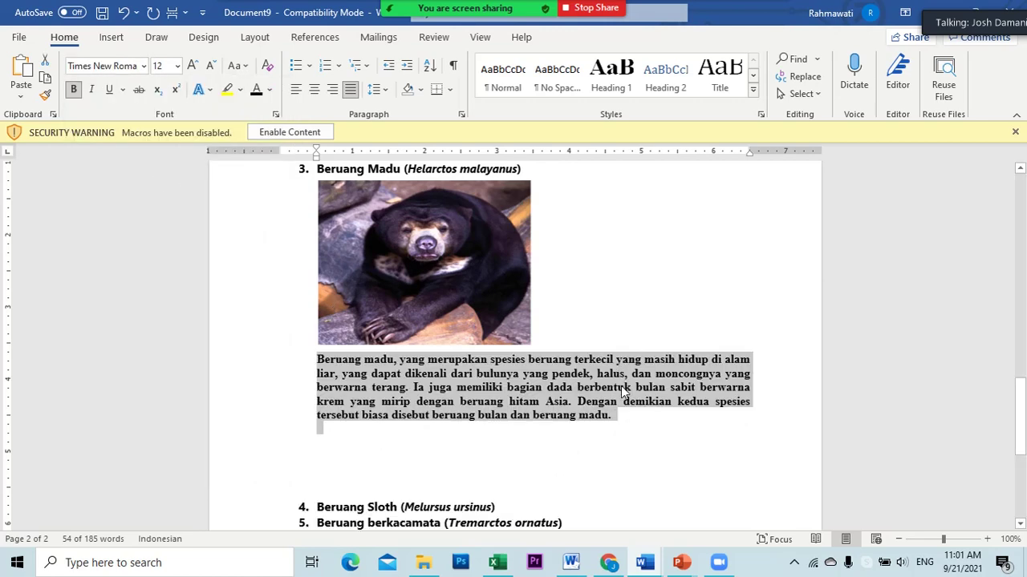
key("ctrl+b")
left_click(652, 440)
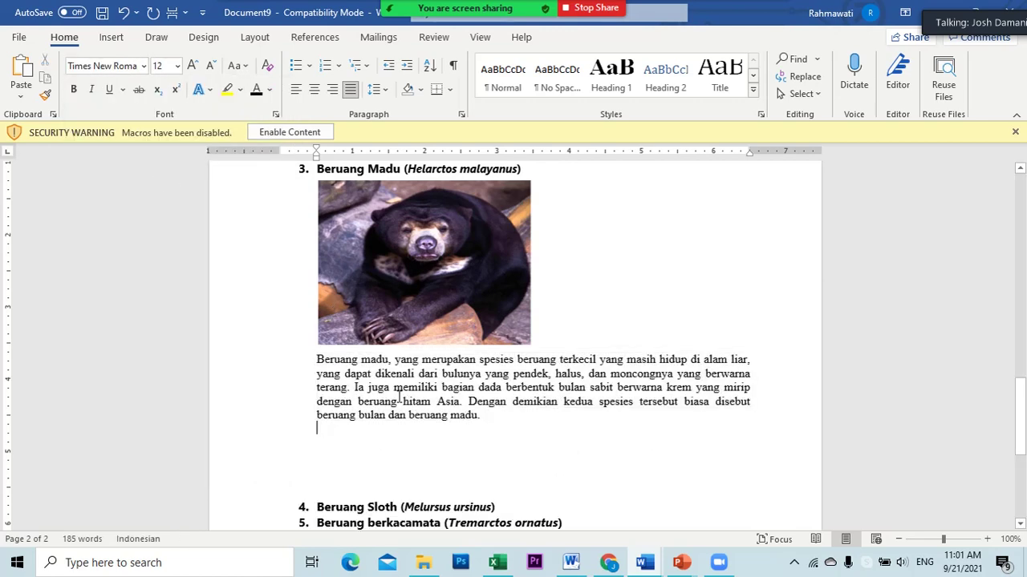
- Indent the first line of the Beruang Madu paragraph
scroll(431, 397, "up", 4)
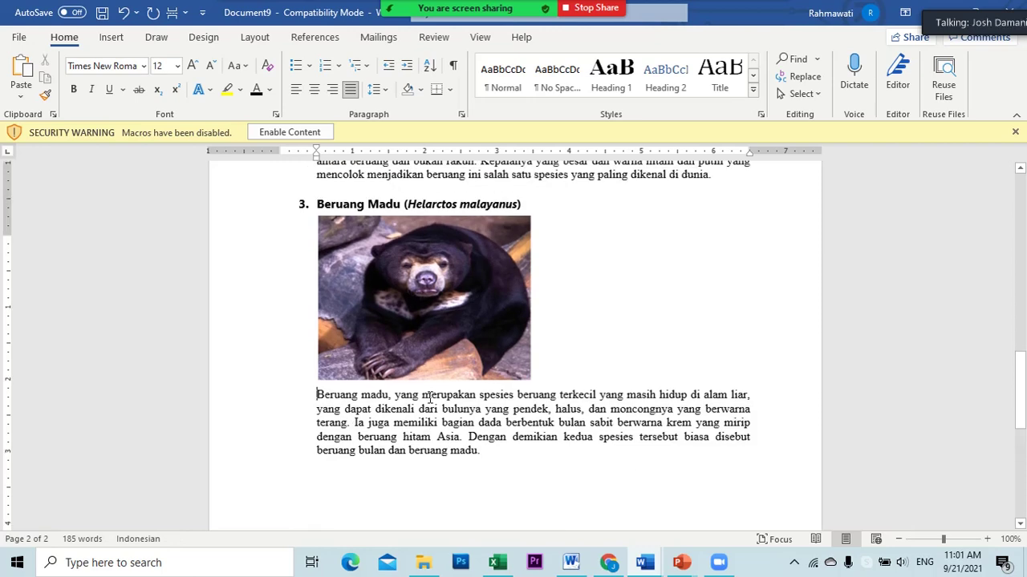
scroll(431, 397, "down", 4)
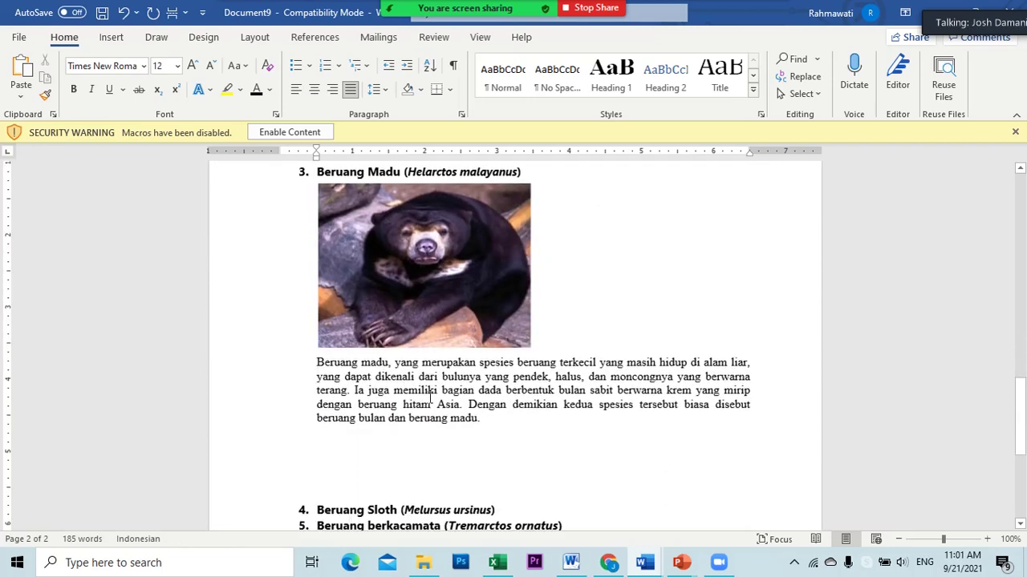
key("Tab")
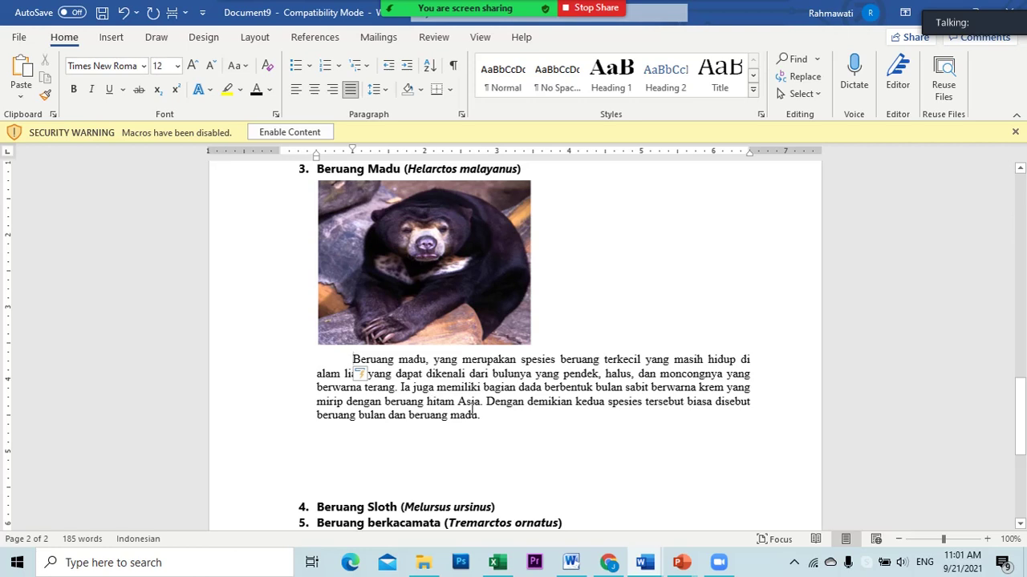
- Delete the surplus blank lines between the Beruang Madu paragraph and the Beruang Sloth heading
scroll(434, 419, "down", 2)
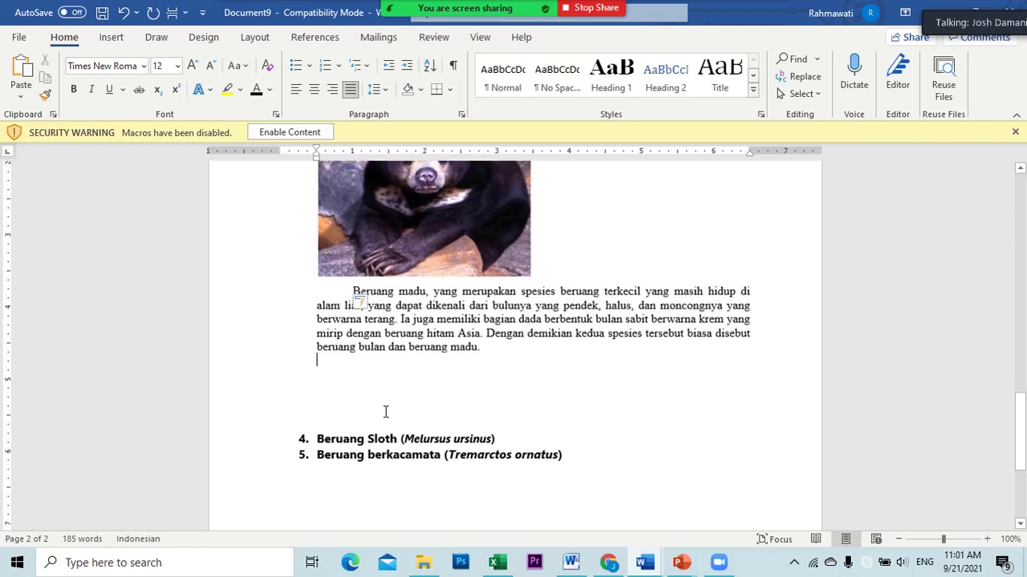
left_click(367, 411)
key("BackSpace")
key("BackSpace")
key("BackSpace")
key("BackSpace")
key("BackSpace")
key("BackSpace")
key("BackSpace")
key("BackSpace")
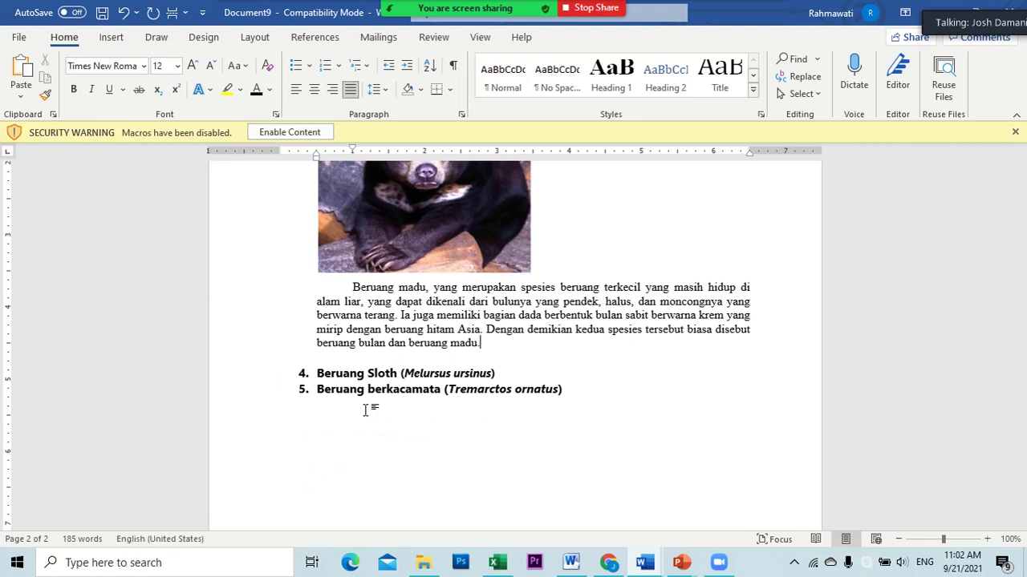
- Insert blank lines below the Beruang Sloth heading until the Beruang berkacamata heading moves onto the next page
left_click(358, 361)
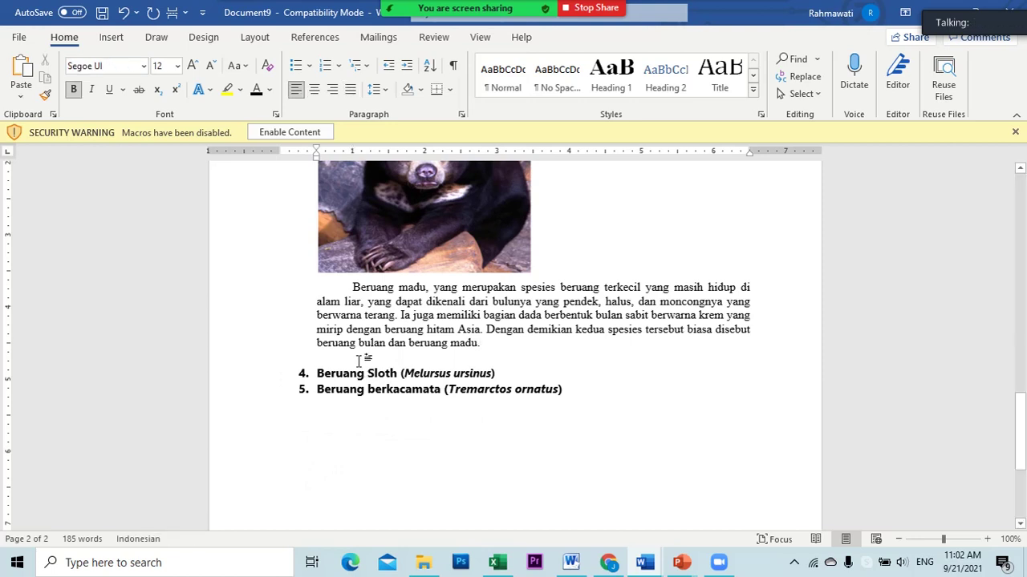
key("Return")
key("Return")
key("Return")
key("Return")
key("Return")
key("Return")
key("Return")
key("Return")
key("Return")
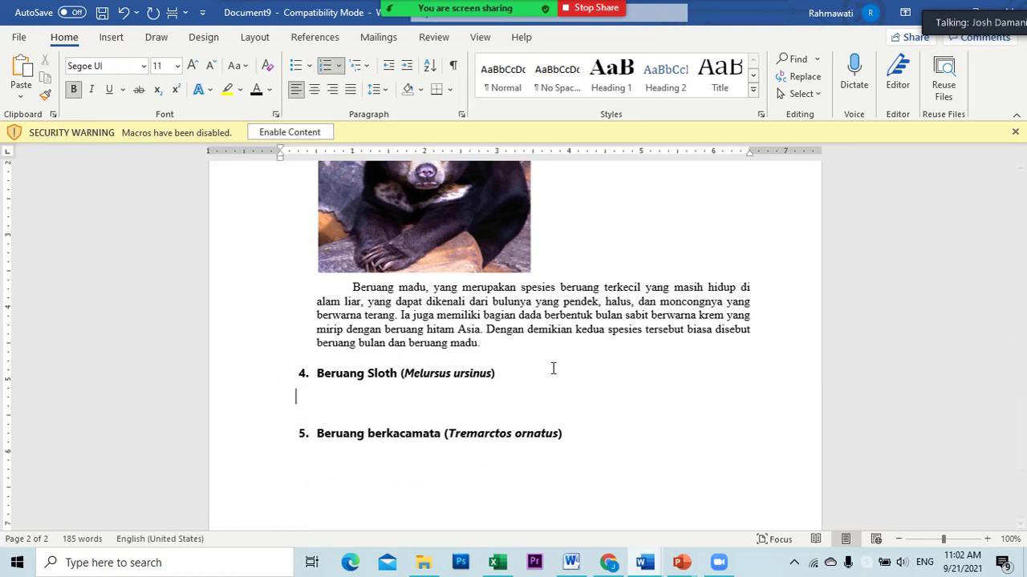
scroll(570, 382, "down", 5)
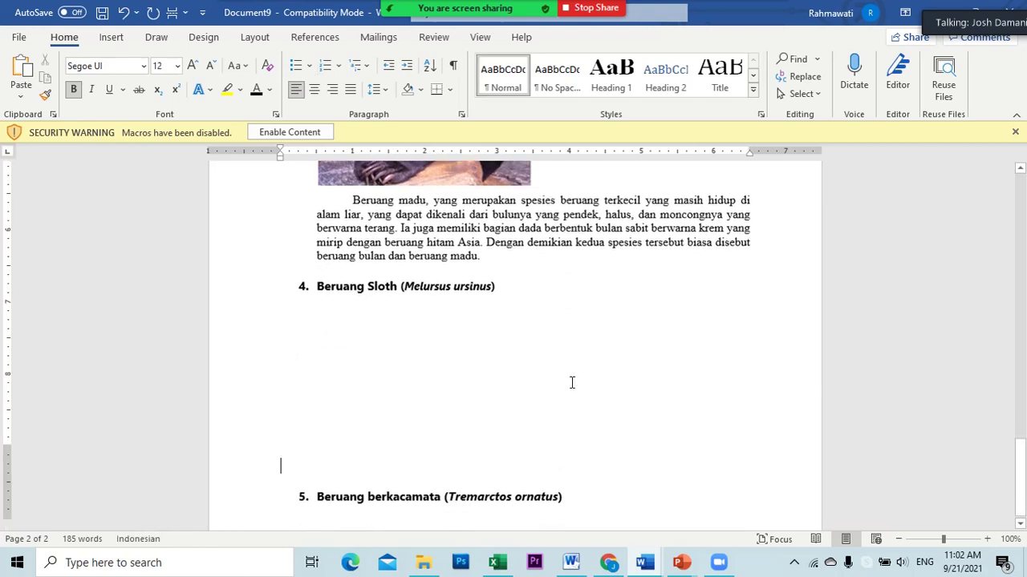
scroll(571, 383, "up", 3)
key("Return")
key("Return")
key("Return")
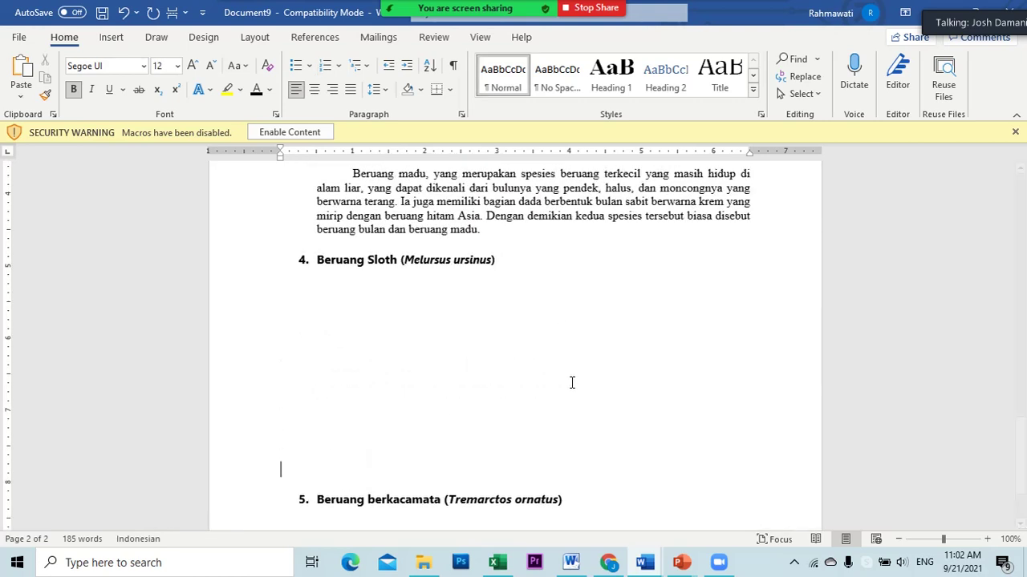
scroll(605, 345, "down", 5)
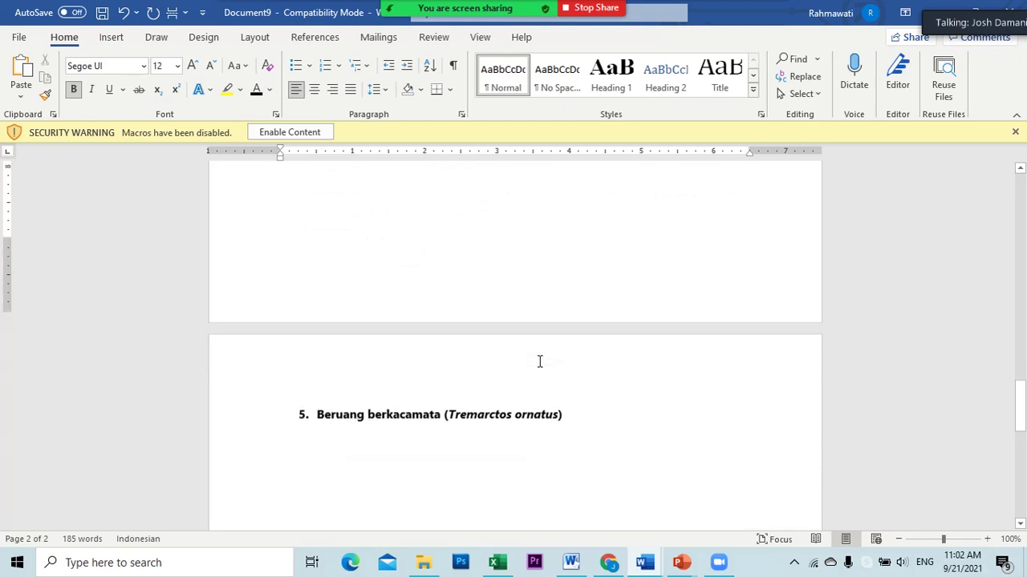
scroll(540, 362, "up", 7)
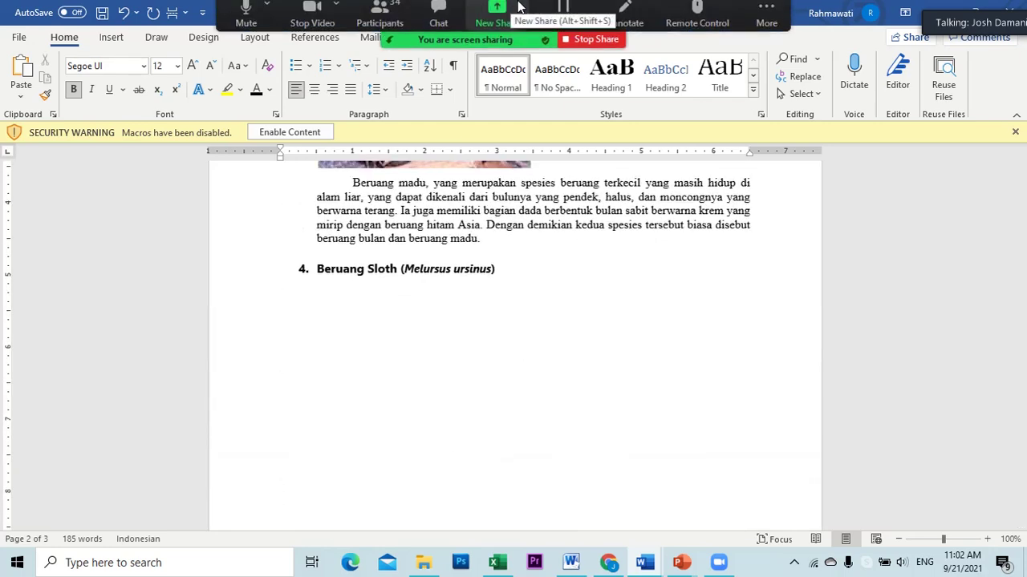
- Switch to Chrome by sharing the Mongabay bear species article window in the Zoom meeting
left_click(496, 17)
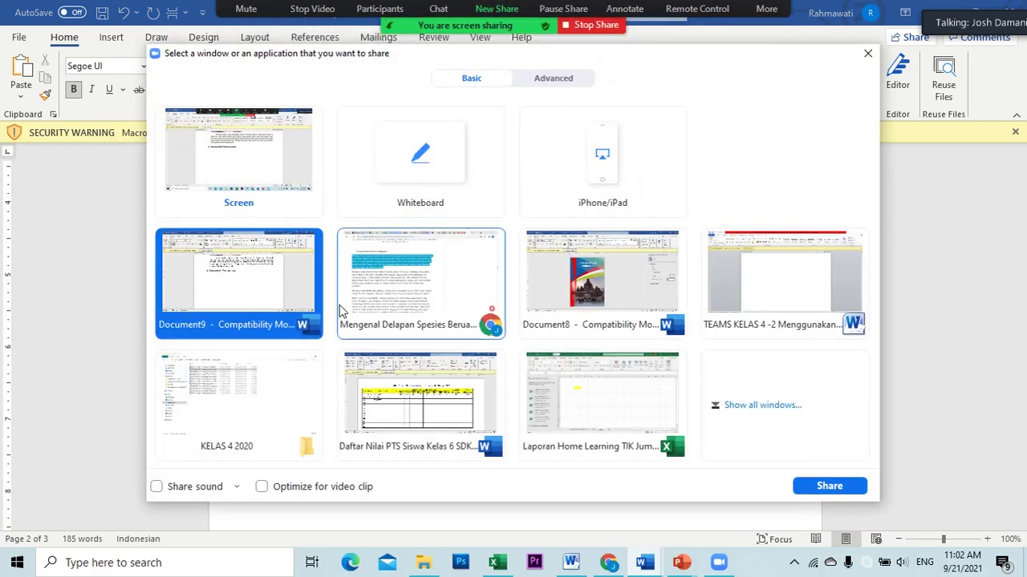
left_click(396, 291)
left_click(830, 486)
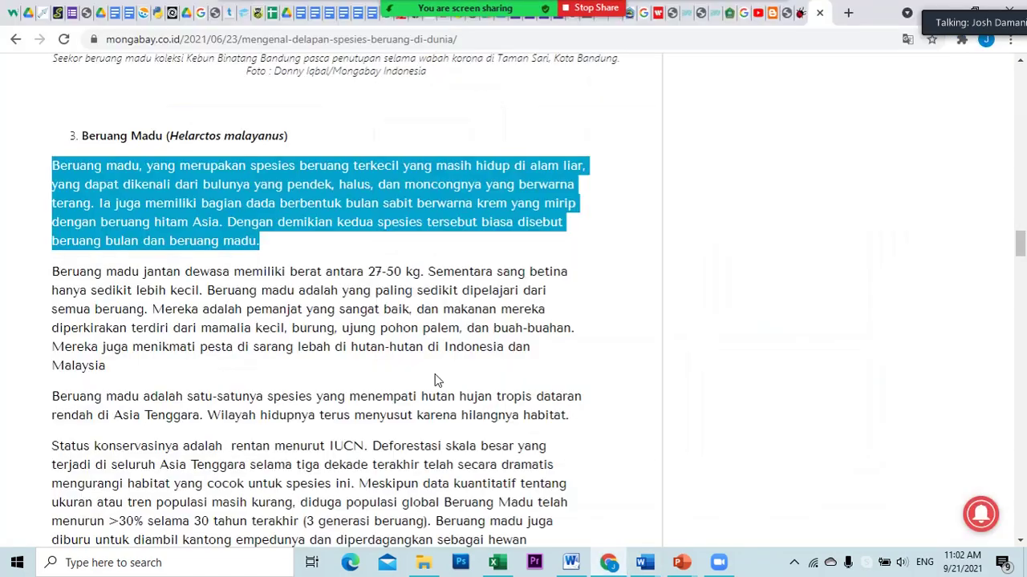
- Capture a rectangular snip of the bear in the Beruang Sloth photo above the article's fourth heading
left_click(592, 277)
scroll(522, 313, "down", 8)
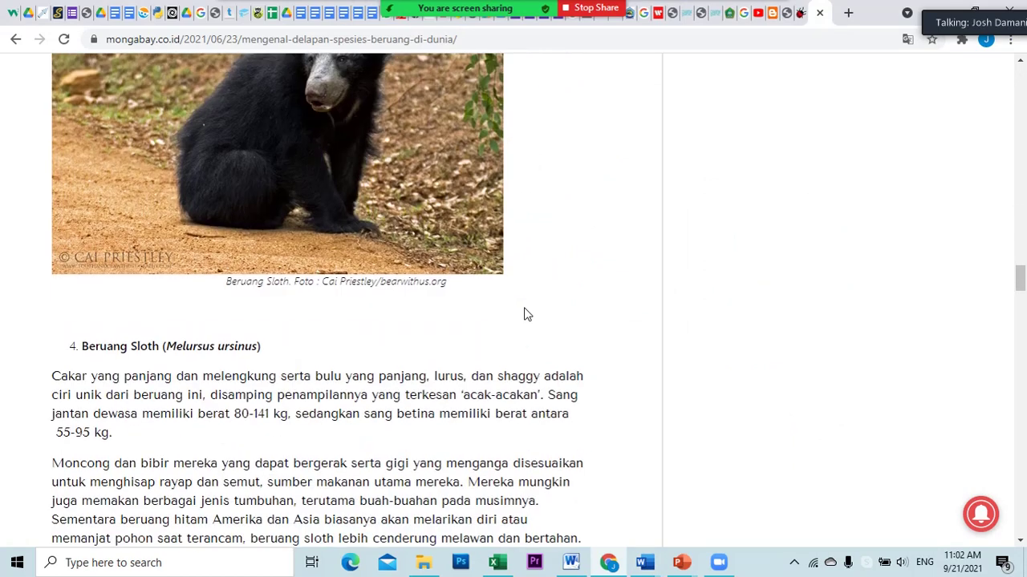
scroll(527, 315, "up", 1)
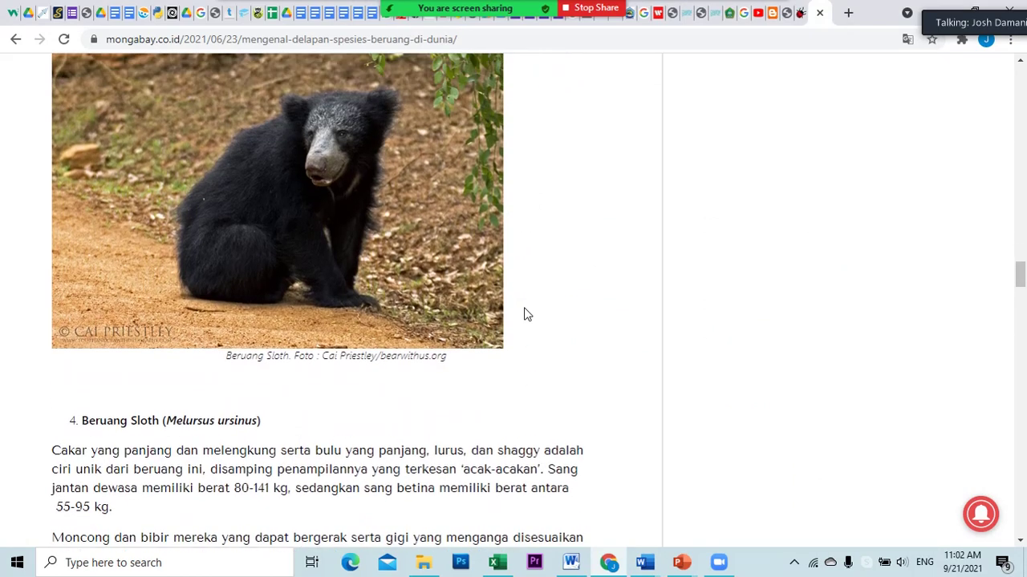
scroll(526, 302, "up", 2)
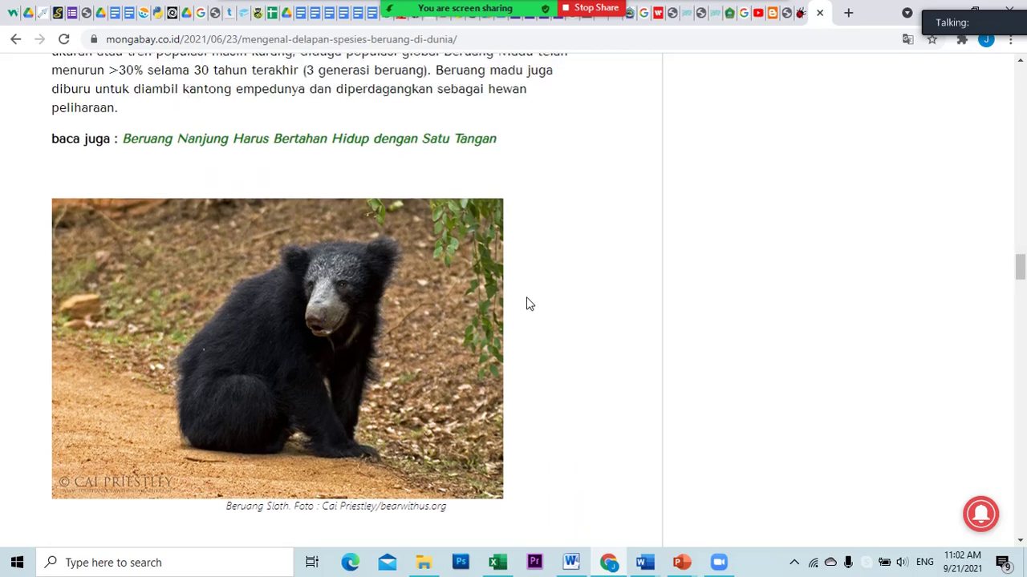
scroll(524, 303, "down", 1)
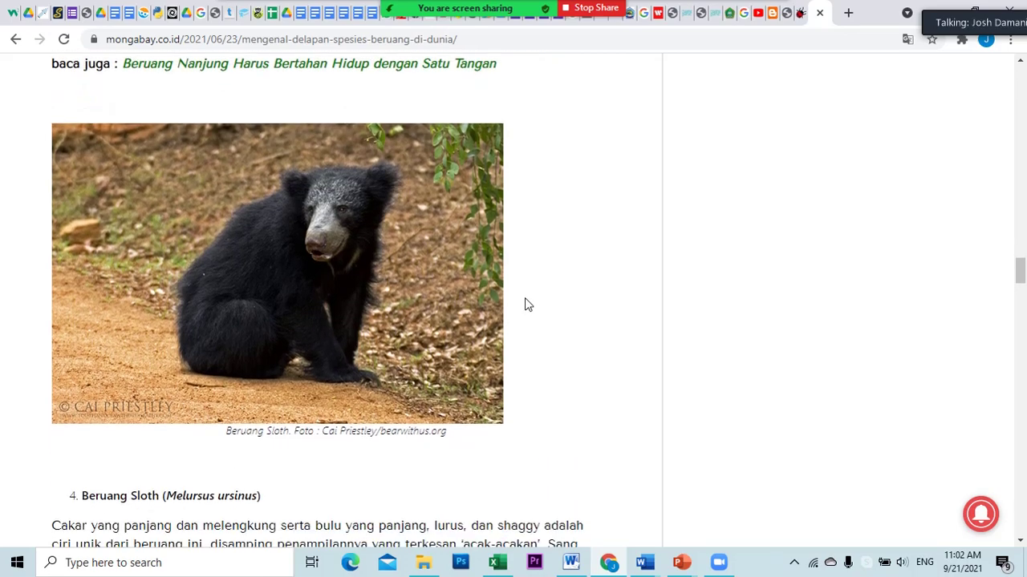
key("super+shift+s")
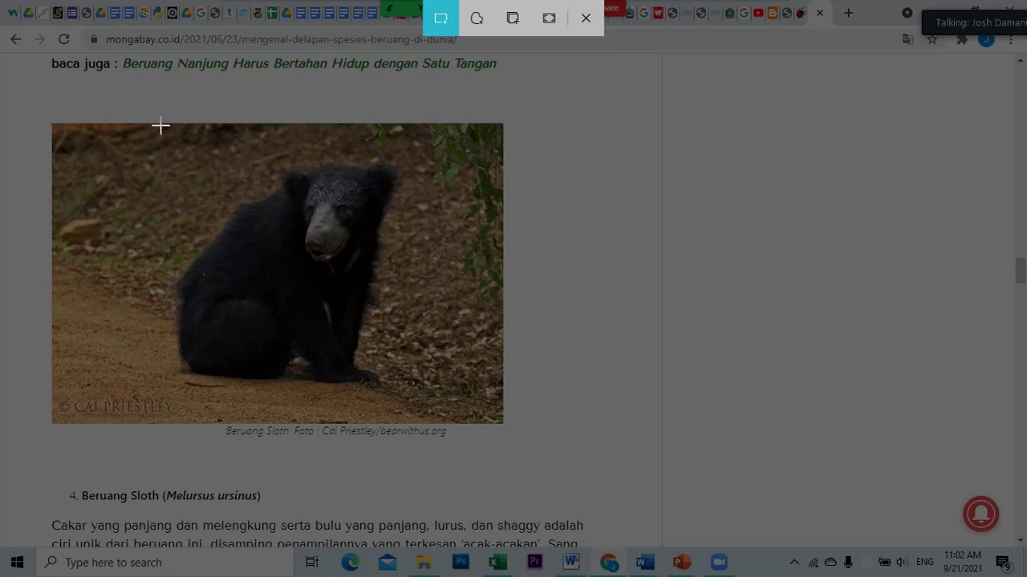
left_click_drag(160, 126, 406, 395)
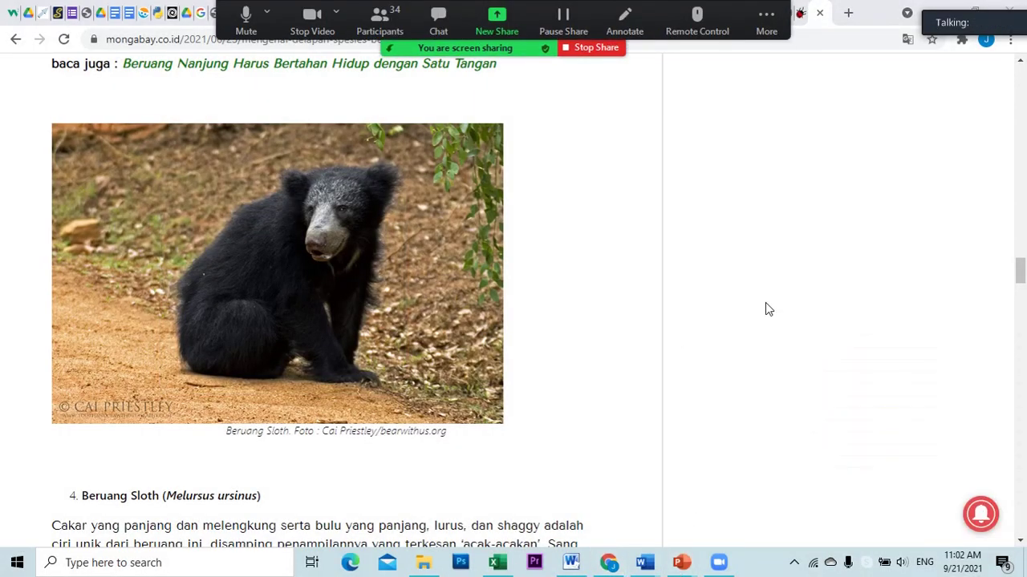
- Share the Document9 Word window in the meeting again and paste the captured sloth bear picture below the Beruang Sloth heading
left_click(498, 19)
left_click(420, 273)
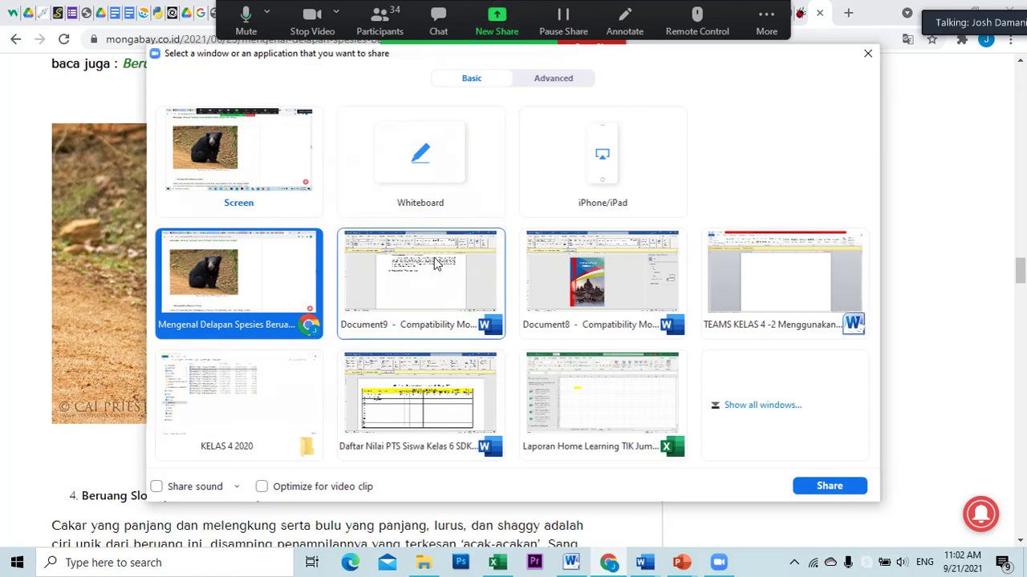
left_click(824, 486)
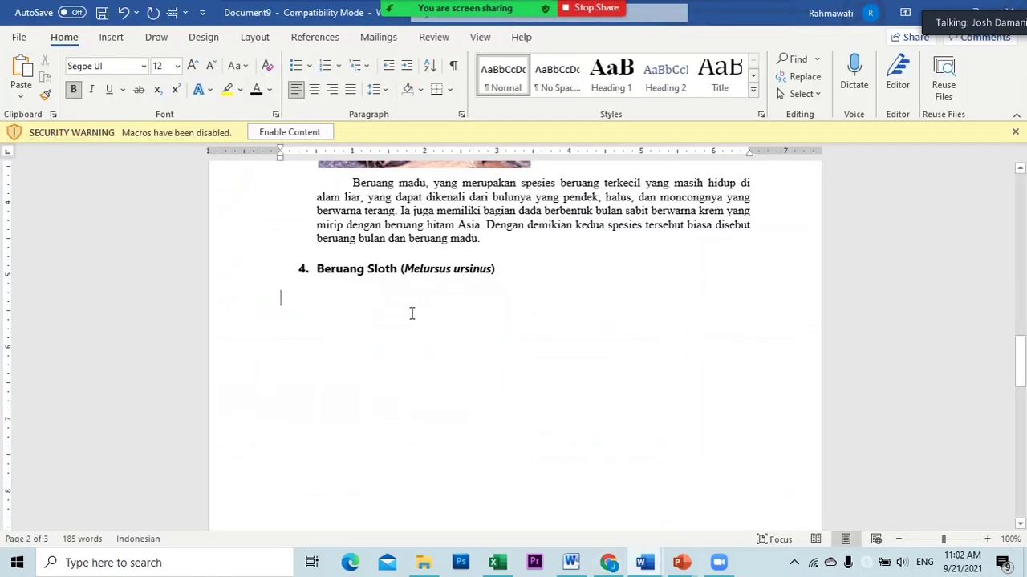
scroll(433, 313, "down", 6)
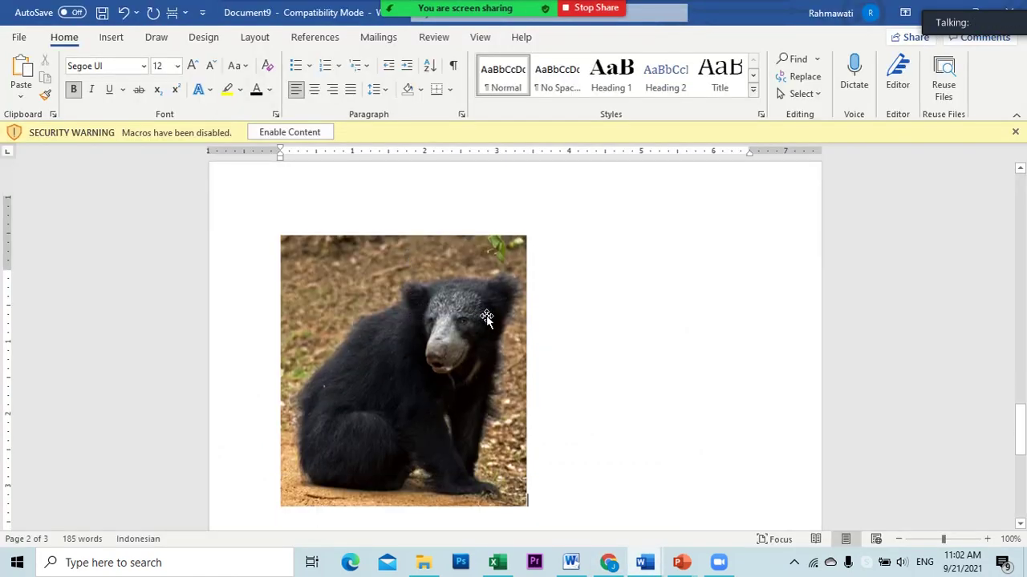
scroll(487, 319, "up", 4)
scroll(488, 319, "down", 2)
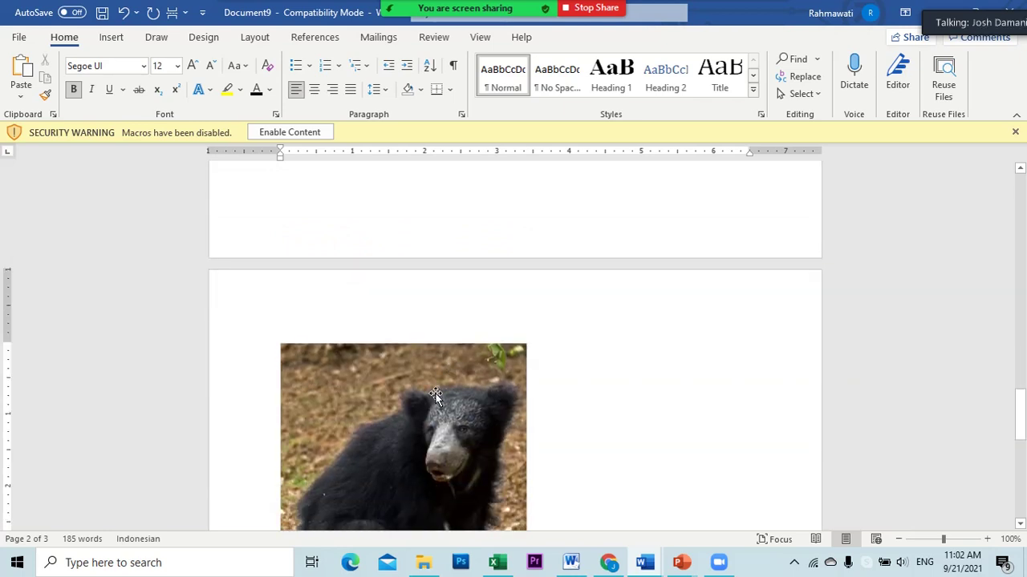
- Set the sloth bear picture's text wrapping to In Front of Text
left_click(435, 395)
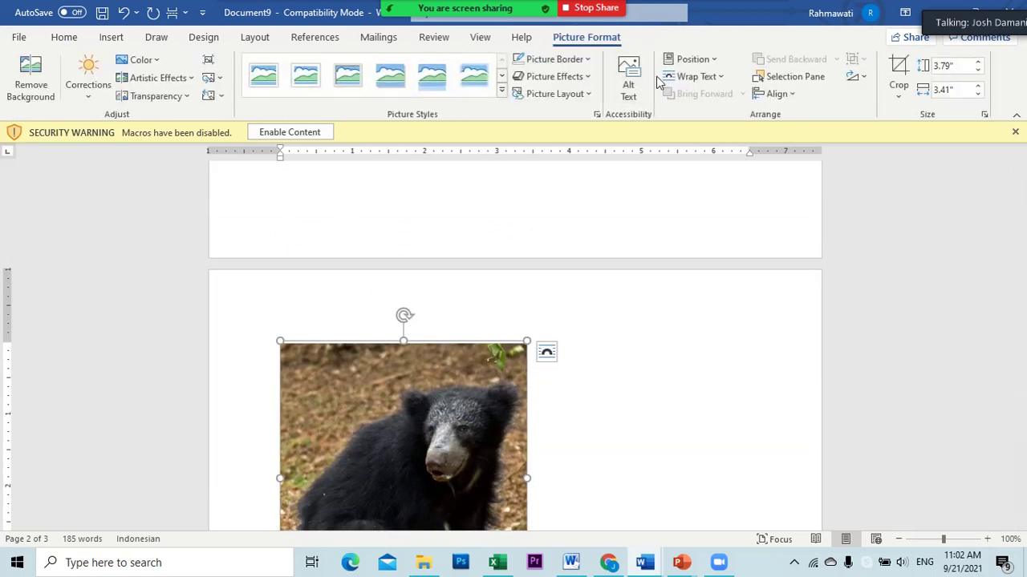
left_click(692, 59)
left_click(615, 195)
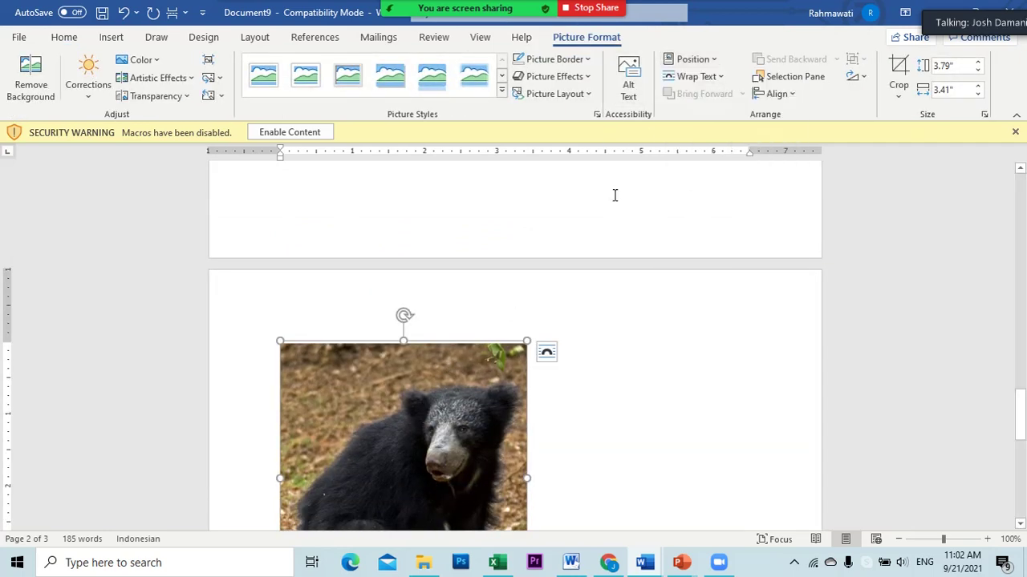
left_click(692, 76)
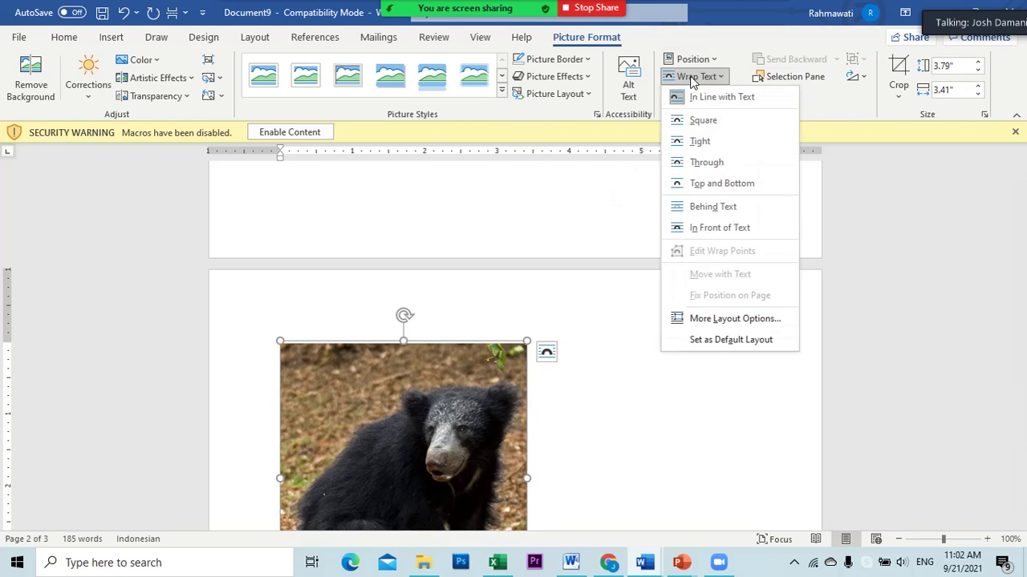
left_click(719, 229)
- Move the sloth bear picture down from the Beruang Madu section to the space at the Beruang Sloth heading
scroll(691, 314, "up", 3)
scroll(692, 314, "up", 5)
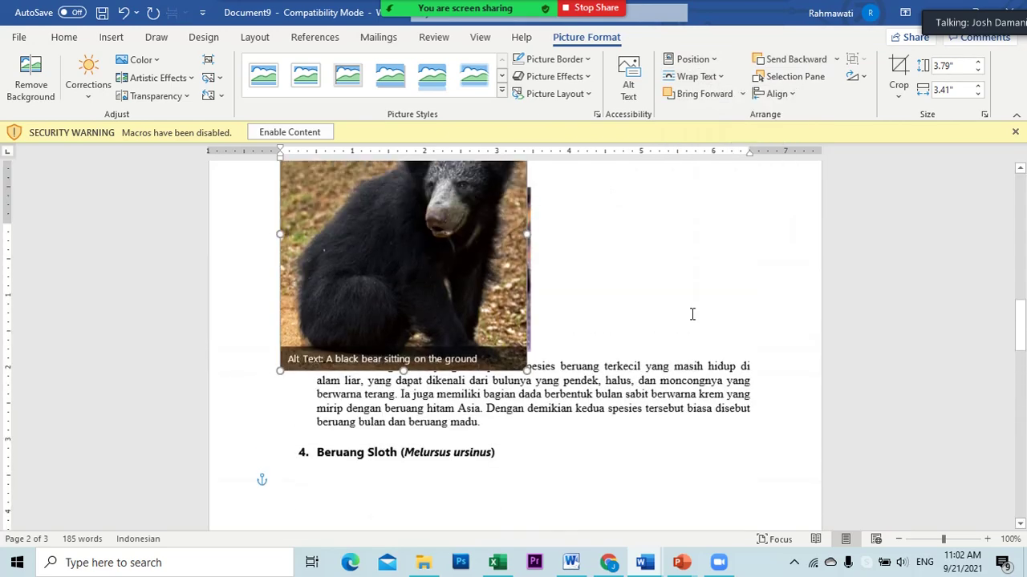
left_click_drag(446, 329, 518, 456)
scroll(526, 409, "down", 7)
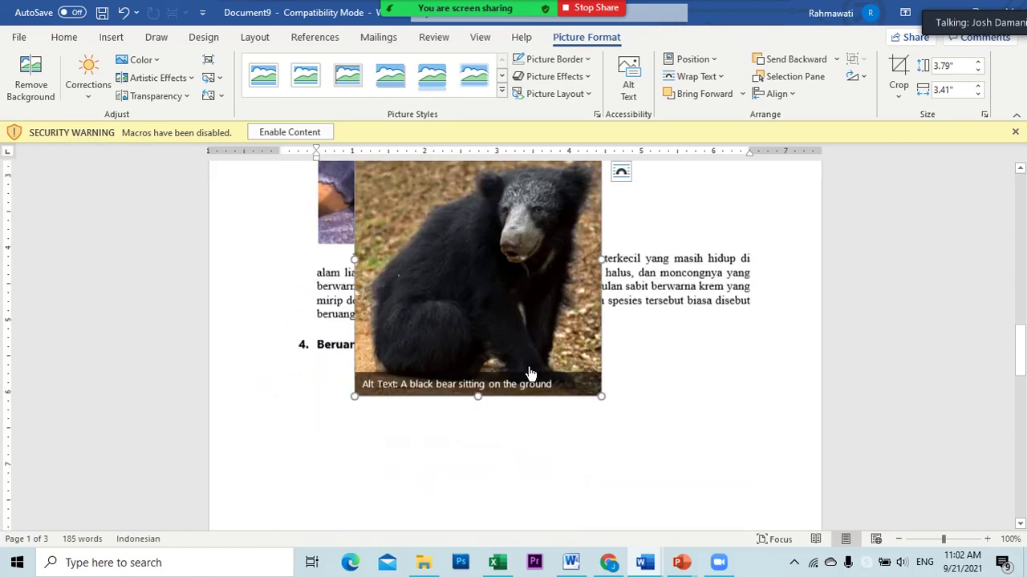
left_click_drag(489, 239, 466, 439)
mouse_move(465, 10)
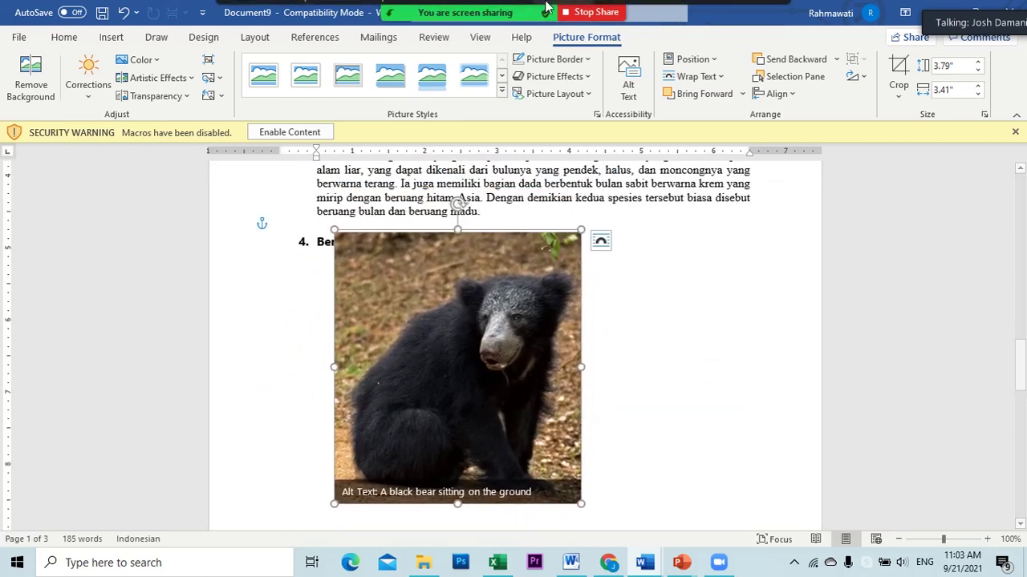
- Share the Document9 window in the meeting again and move the sloth bear picture directly below the Beruang Sloth heading
left_click(496, 22)
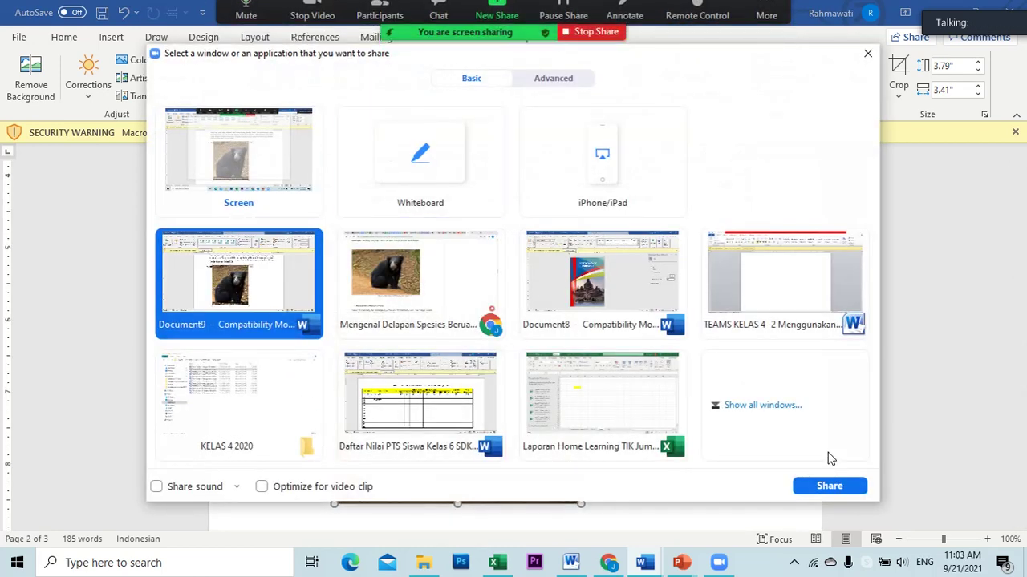
left_click(830, 485)
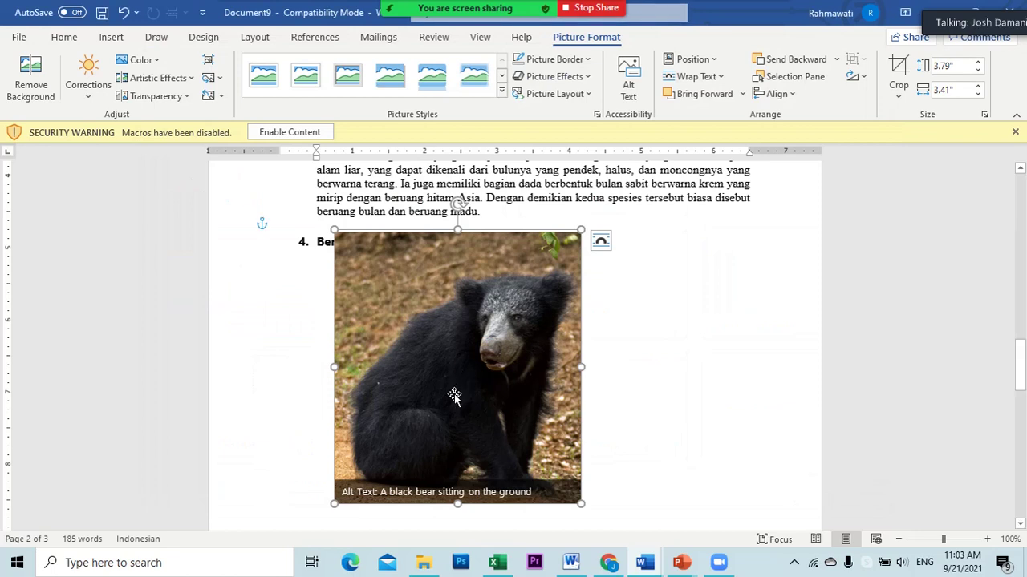
left_click_drag(465, 325, 440, 347)
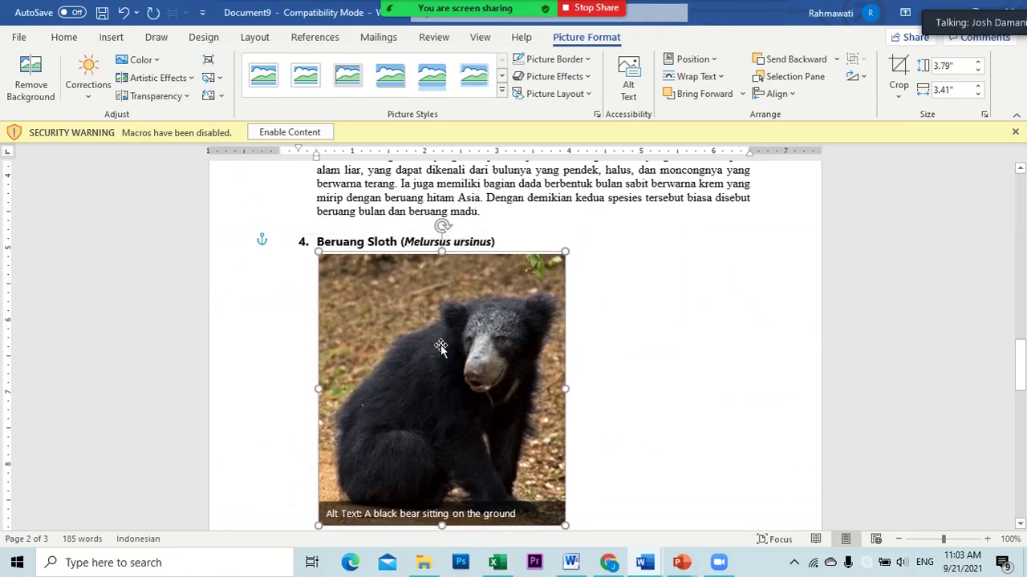
- Resize the sloth bear picture to about 2.35" high and about 3" wide
left_click_drag(444, 531, 444, 439)
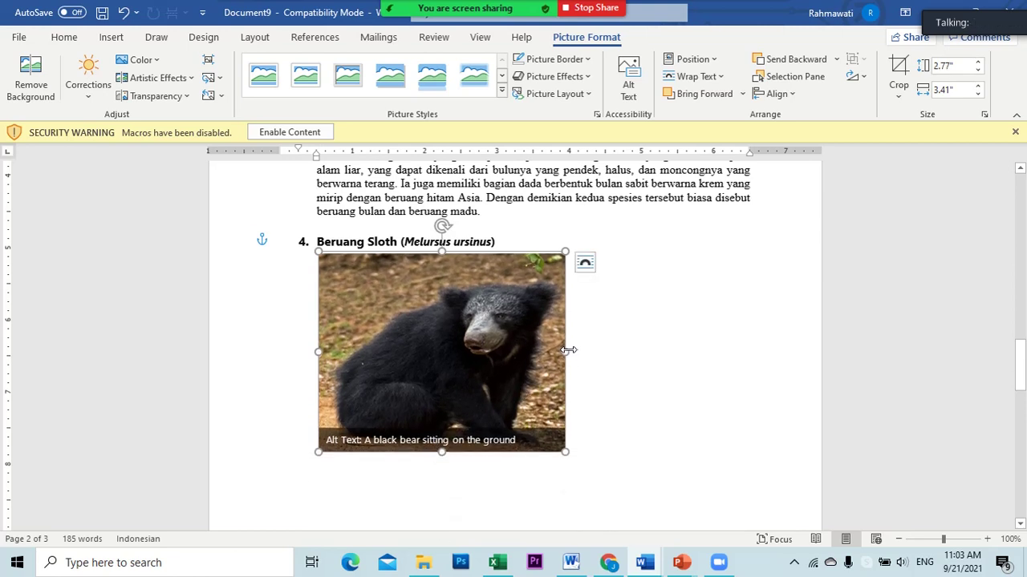
left_click_drag(566, 351, 586, 351)
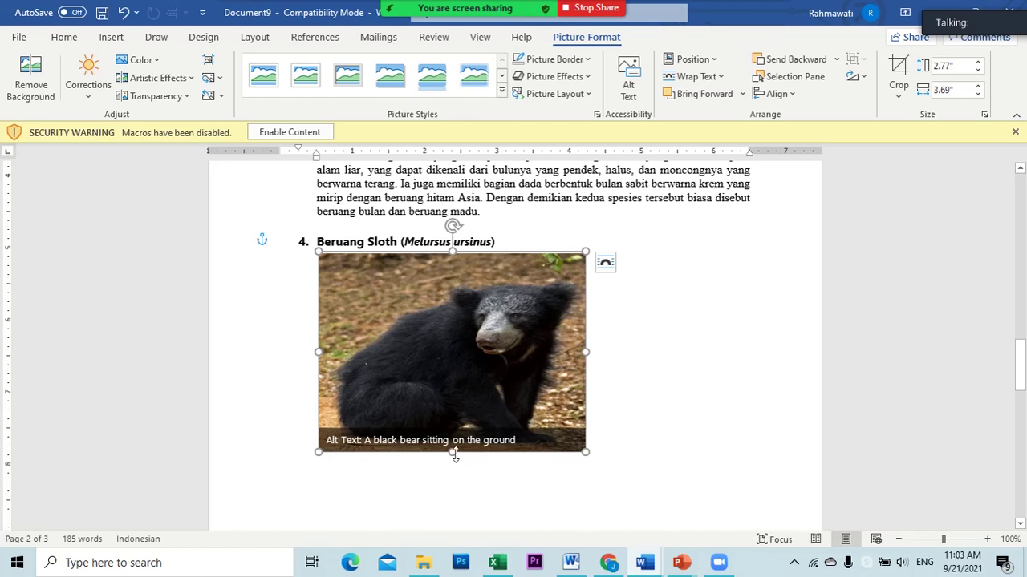
left_click_drag(454, 454, 450, 423)
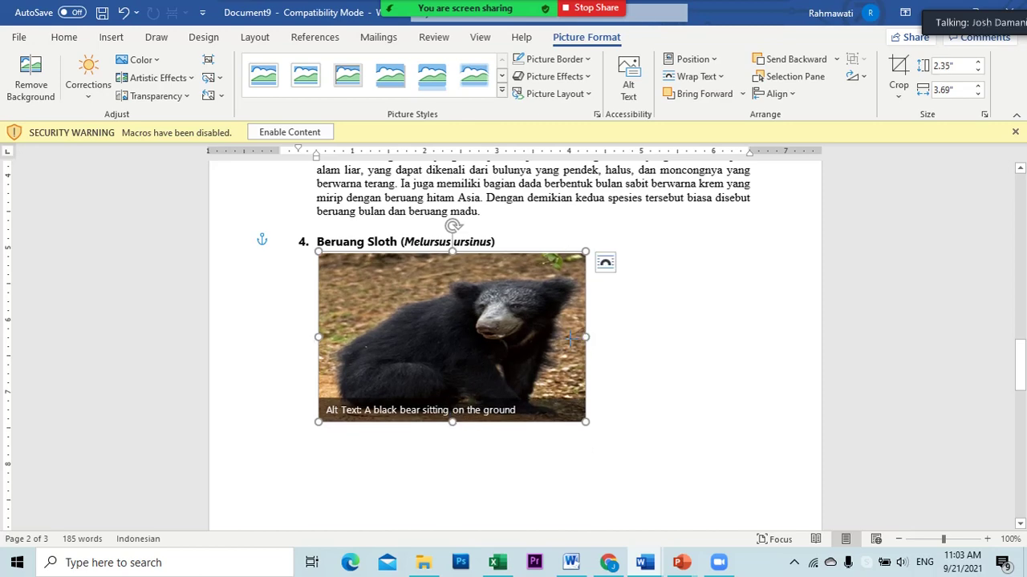
left_click_drag(570, 337, 540, 337)
left_click(584, 334)
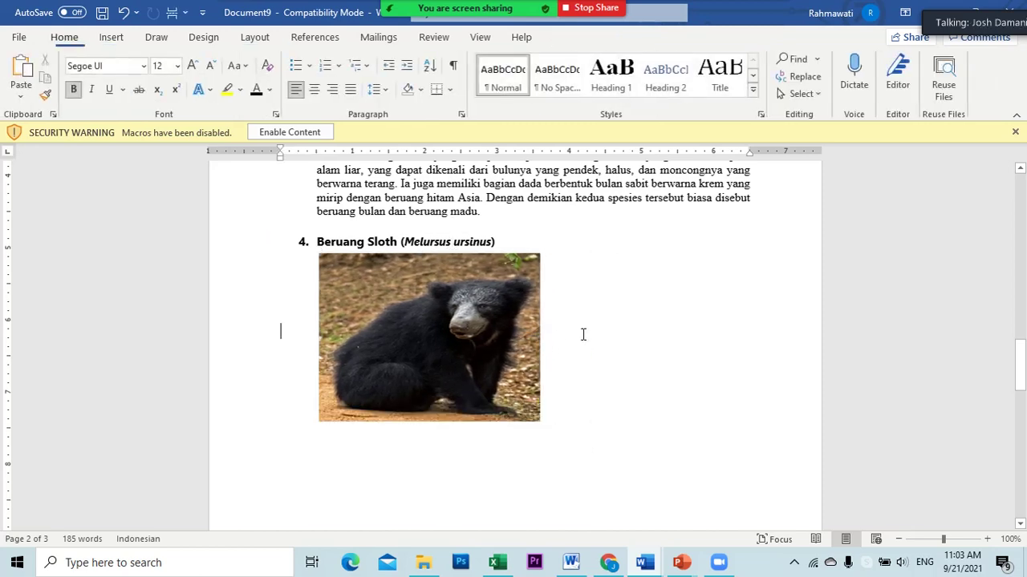
- Switch to the Mongabay article in Chrome and share that window in the meeting
scroll(583, 334, "down", 3)
scroll(584, 335, "up", 2)
scroll(584, 334, "down", 1)
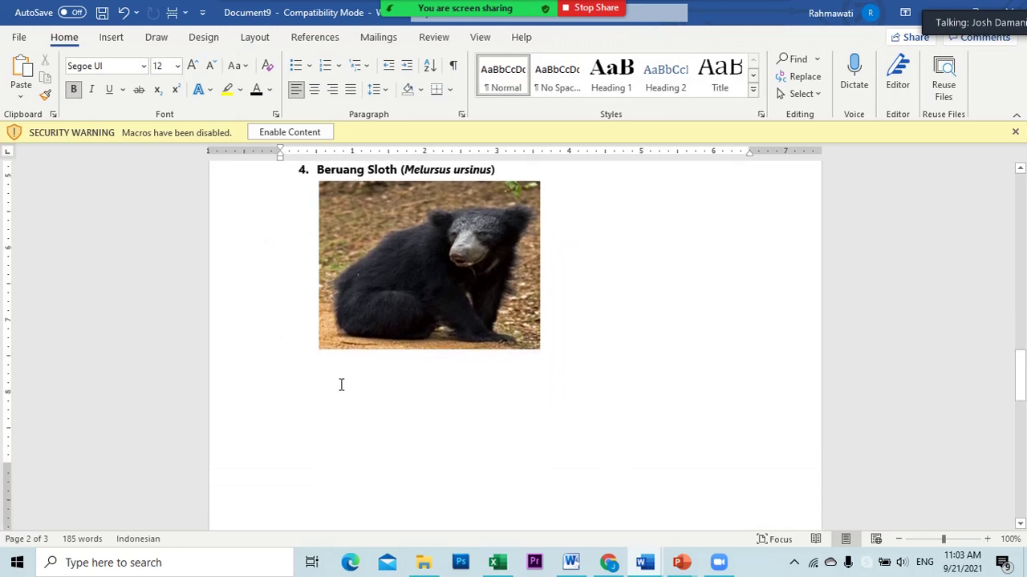
left_click(608, 563)
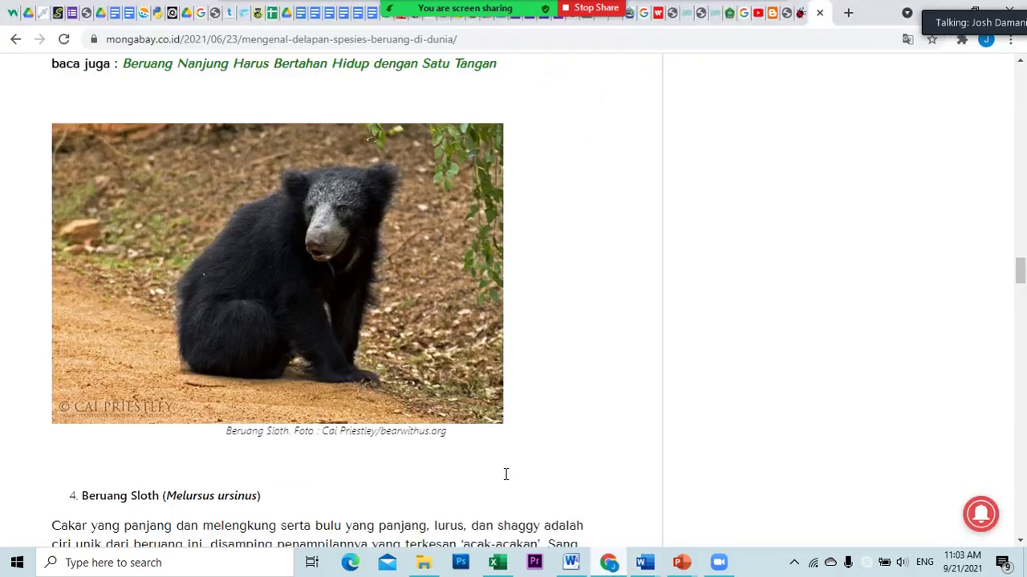
mouse_move(465, 8)
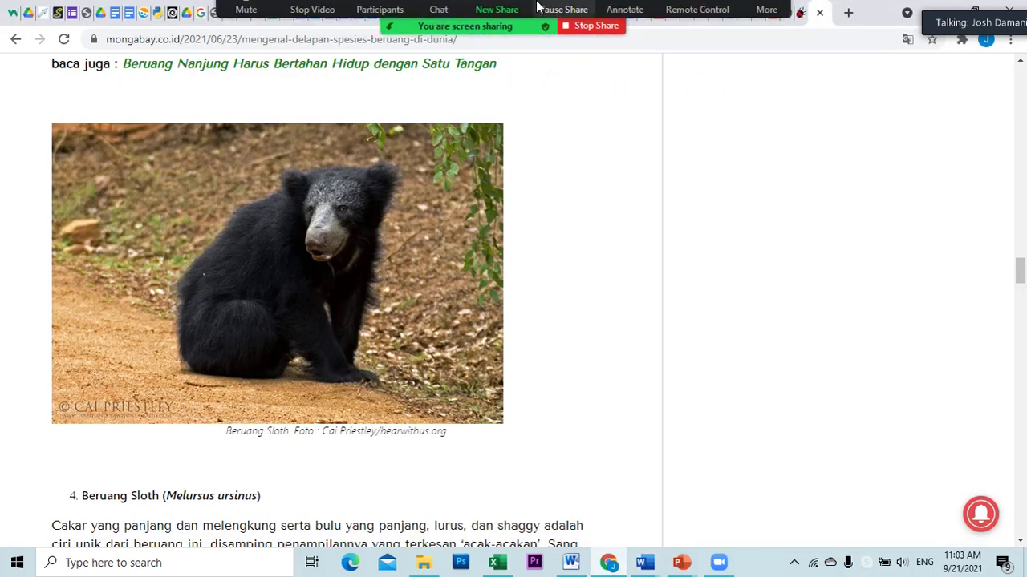
left_click(496, 12)
left_click(829, 486)
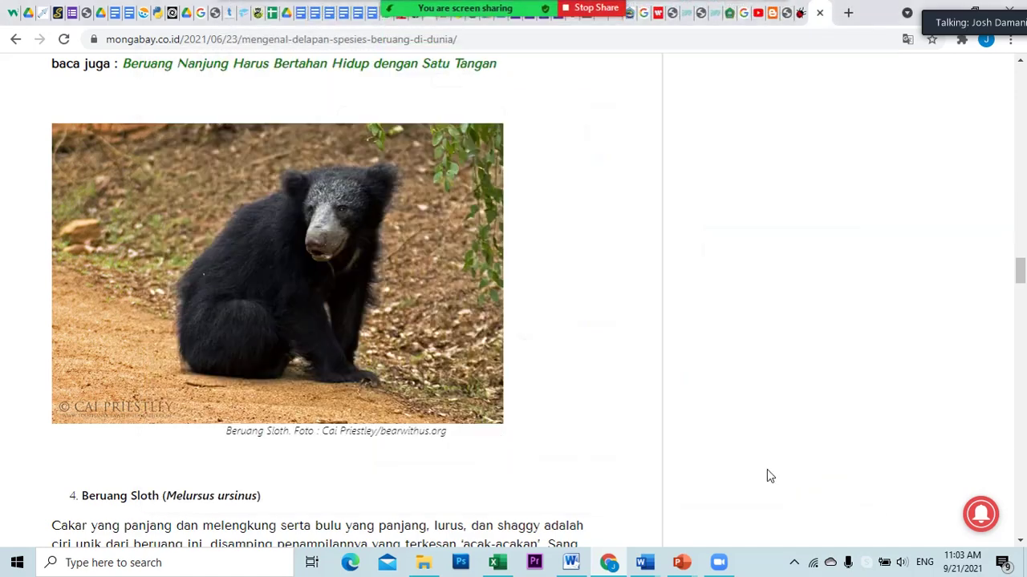
- Copy the article's first paragraph on Beruang Sloth and paste it below the sloth bear picture in the Document9 Word window
scroll(414, 413, "down", 3)
scroll(414, 414, "down", 1)
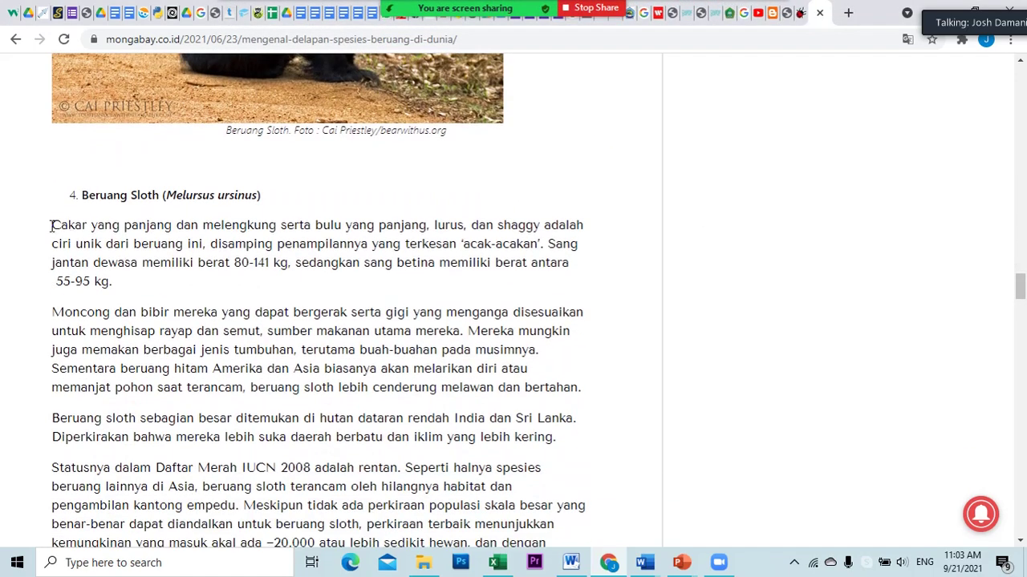
left_click_drag(71, 225, 168, 287)
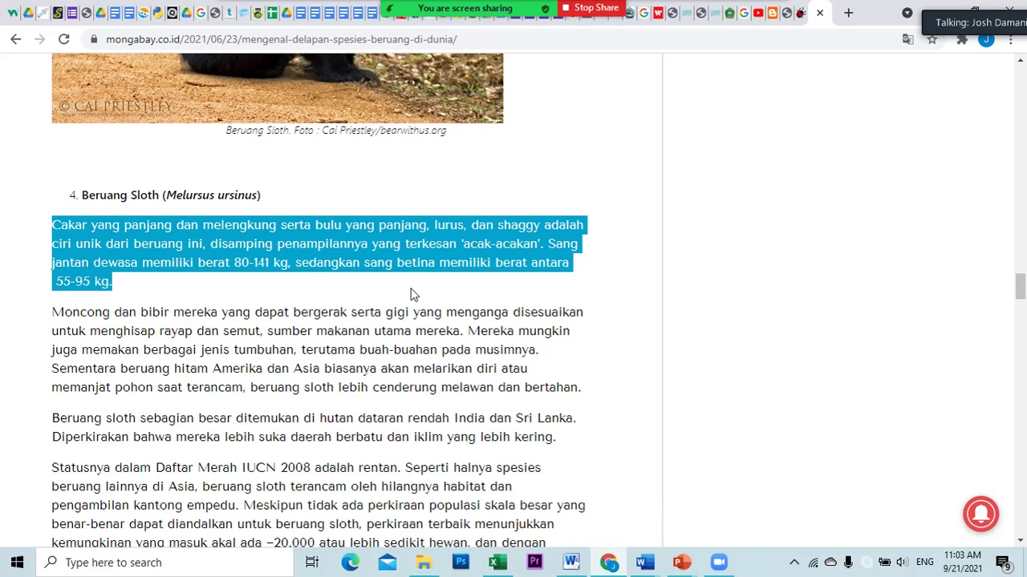
right_click(248, 227)
left_click(274, 247)
mouse_move(644, 562)
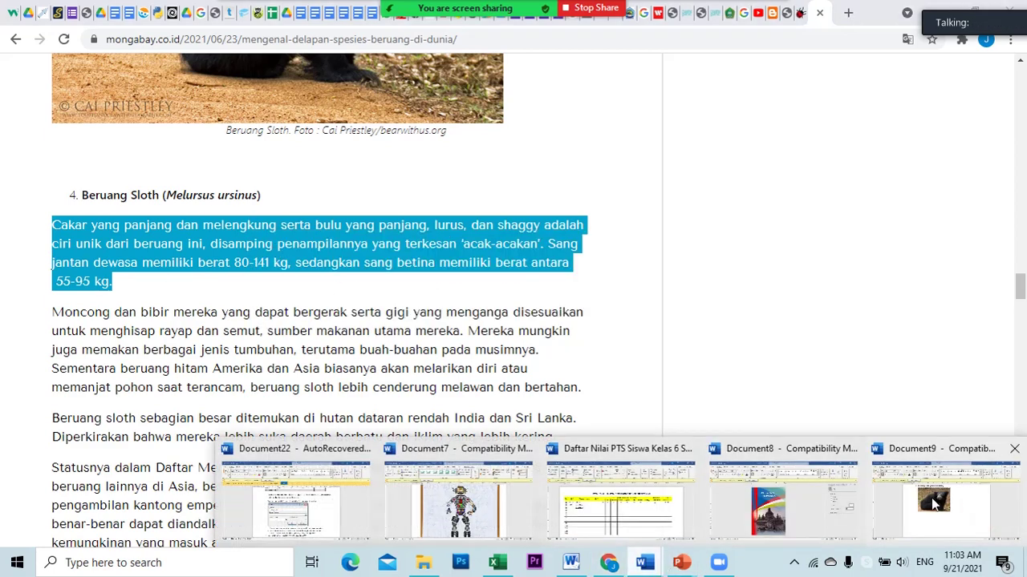
left_click(834, 495)
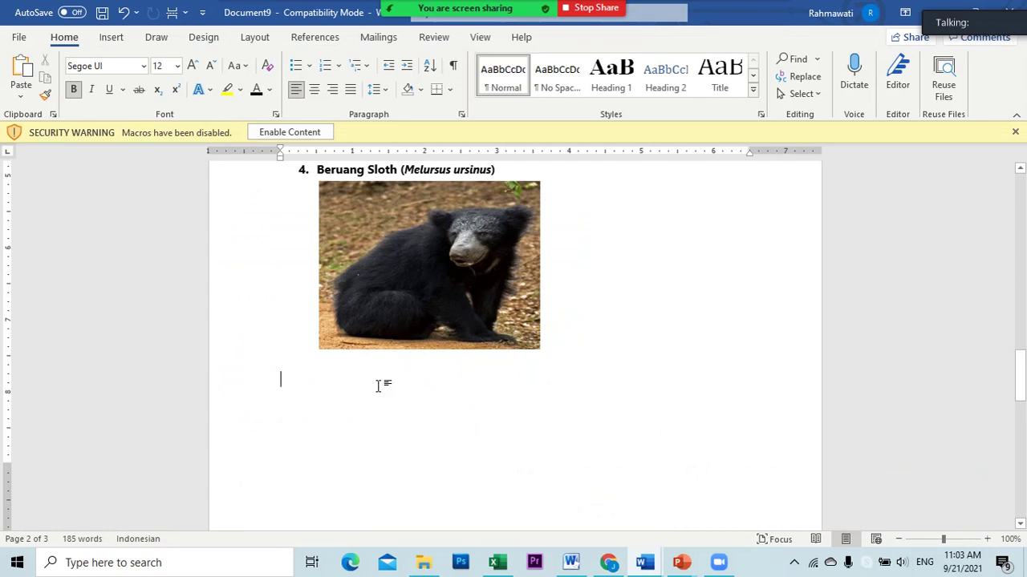
key("ctrl+v")
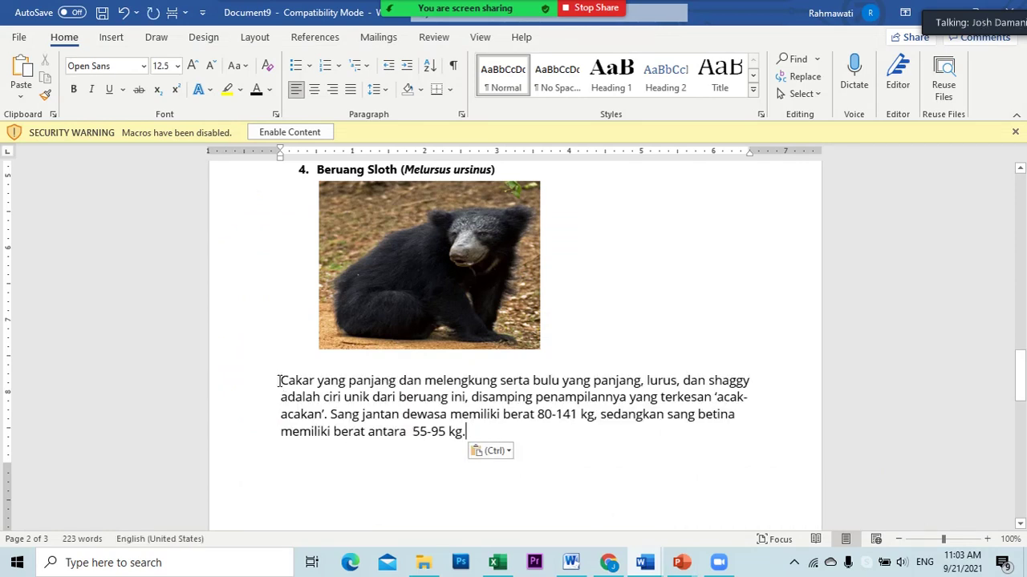
- Justify the pasted Beruang Sloth paragraph and set its font to Times New Roman, size 12
left_click_drag(279, 380, 505, 435)
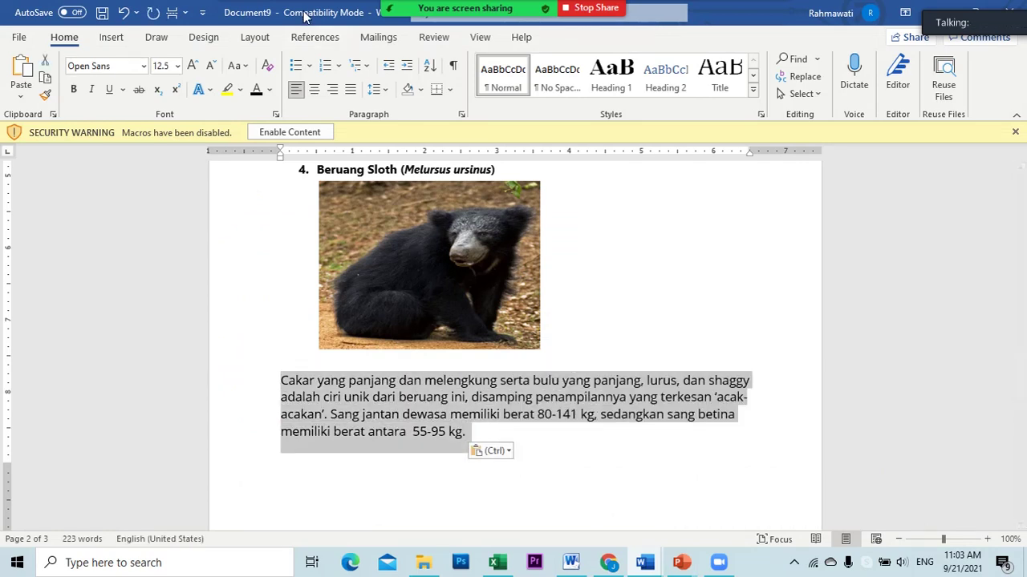
left_click(350, 90)
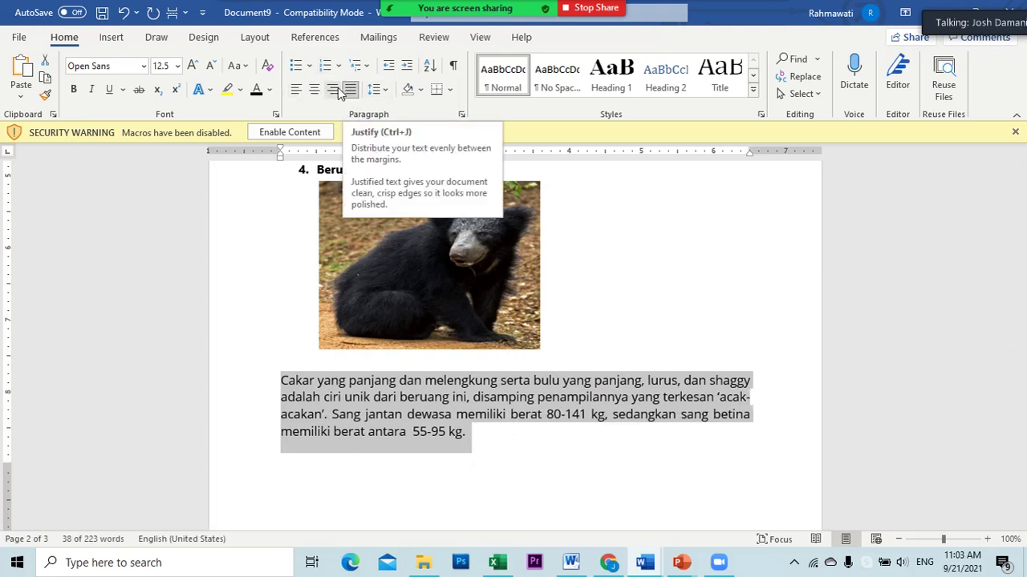
left_click(177, 66)
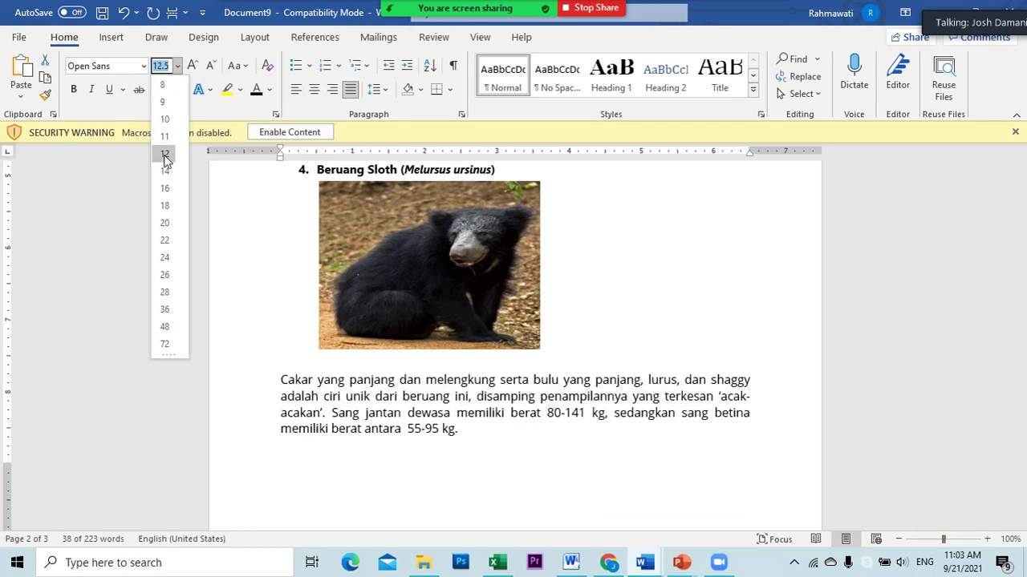
left_click(164, 159)
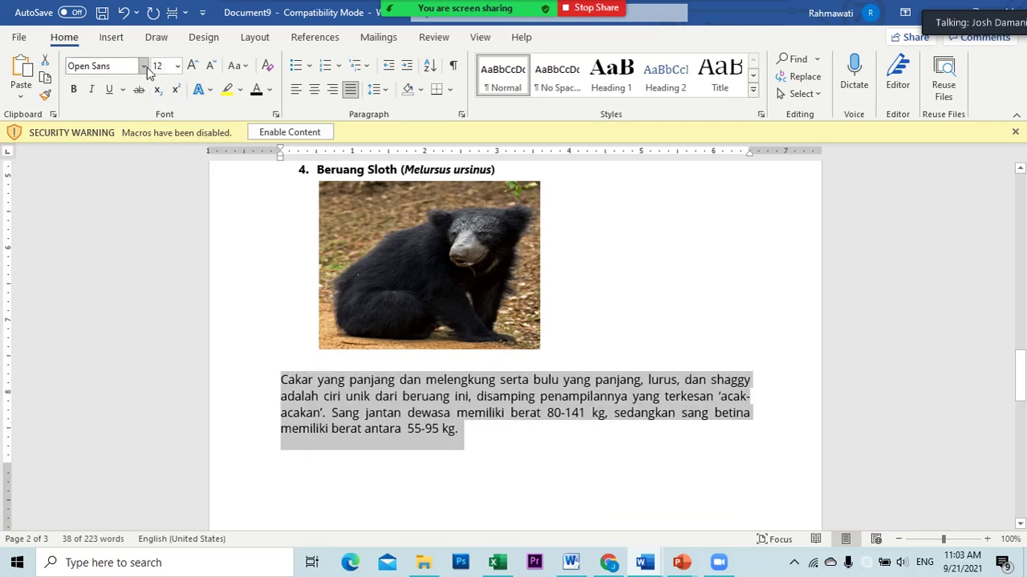
left_click(145, 68)
left_click(189, 173)
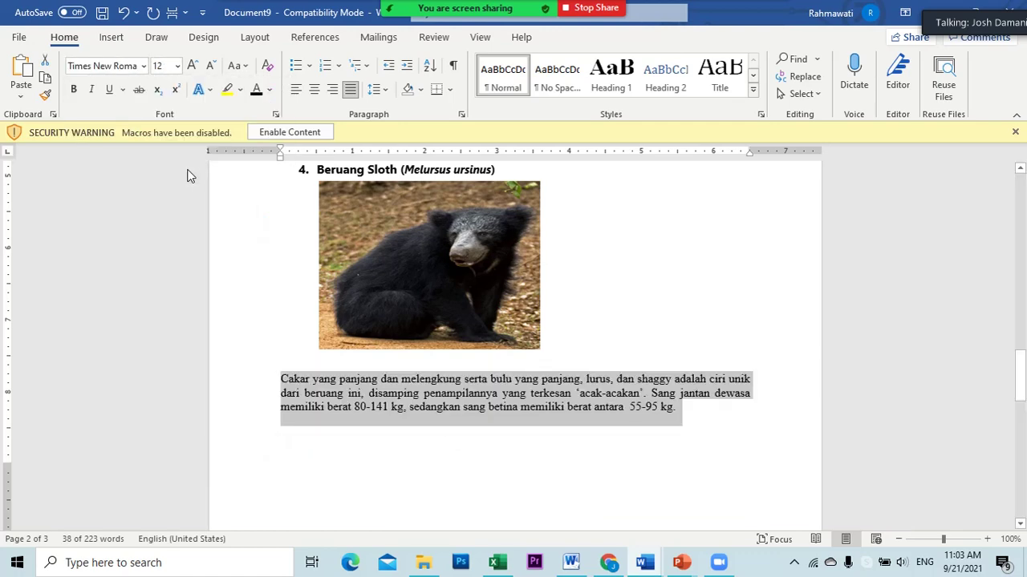
- Indent the Beruang Sloth paragraph by 0.5" from the margin, with its first line indented a further 0.5"
left_click(347, 416)
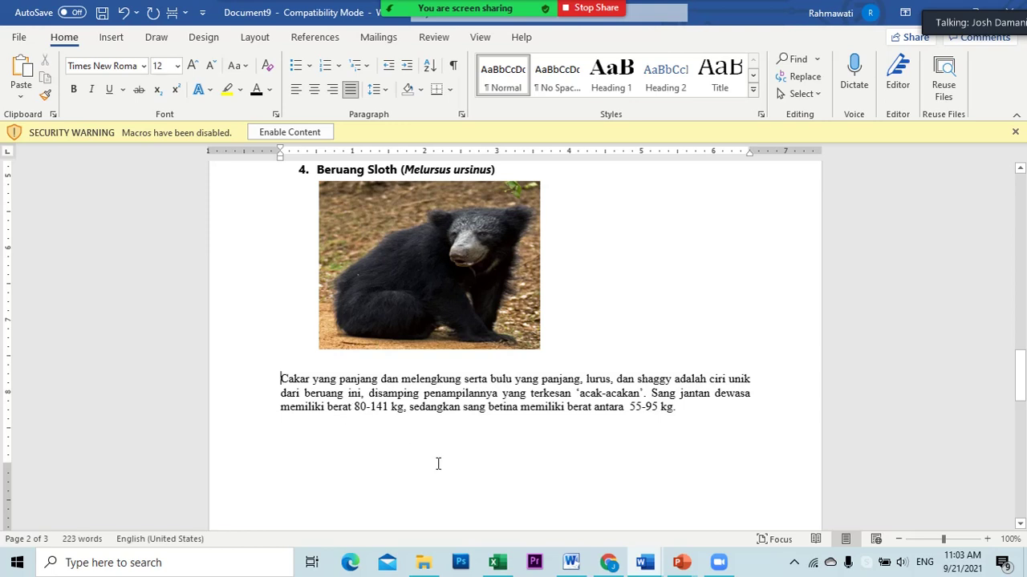
key("Tab")
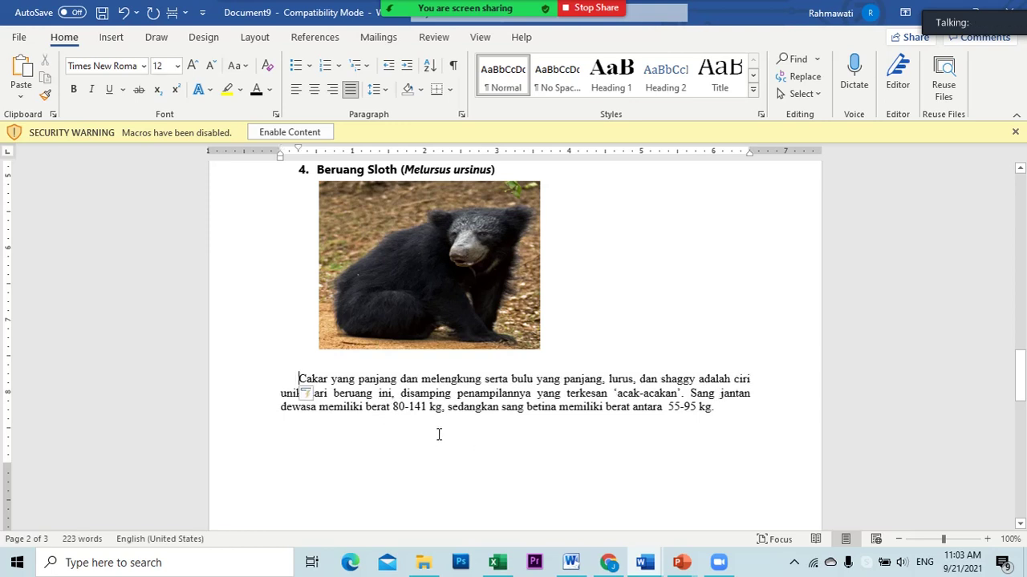
key("Tab")
scroll(420, 426, "up", 3)
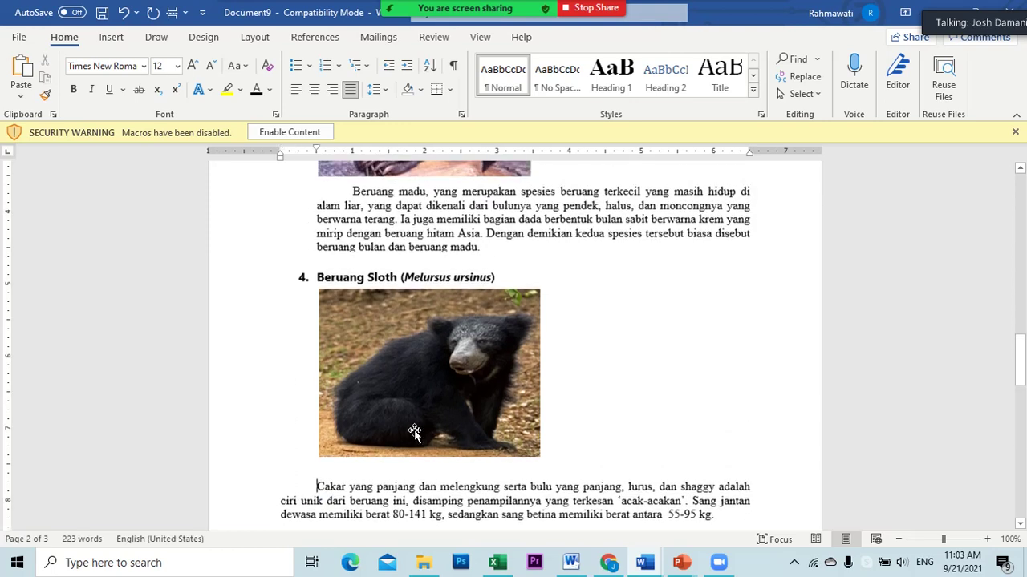
scroll(419, 426, "down", 2)
left_click(263, 431)
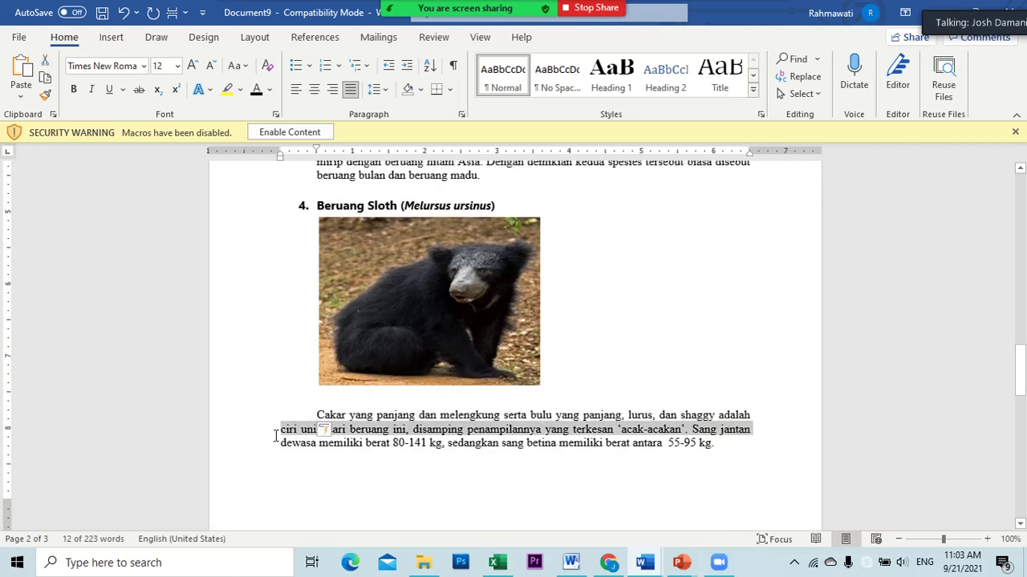
left_click(272, 429)
key("Tab")
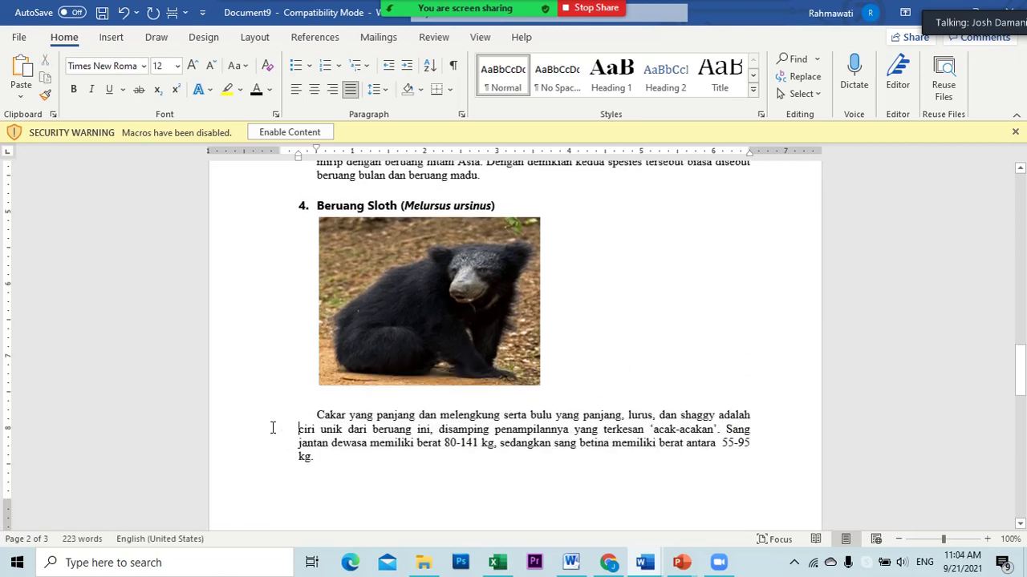
key("Tab")
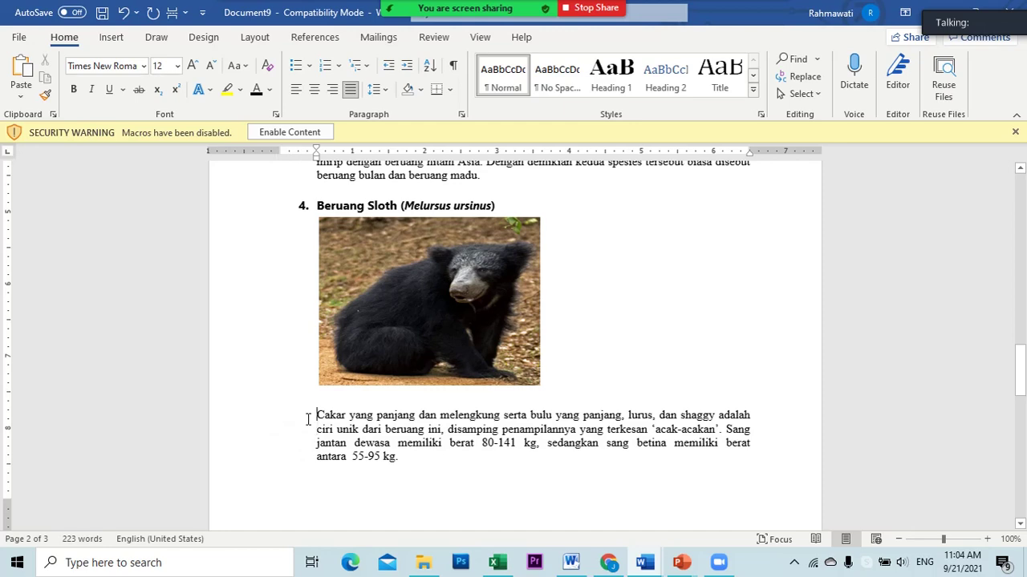
key("Tab")
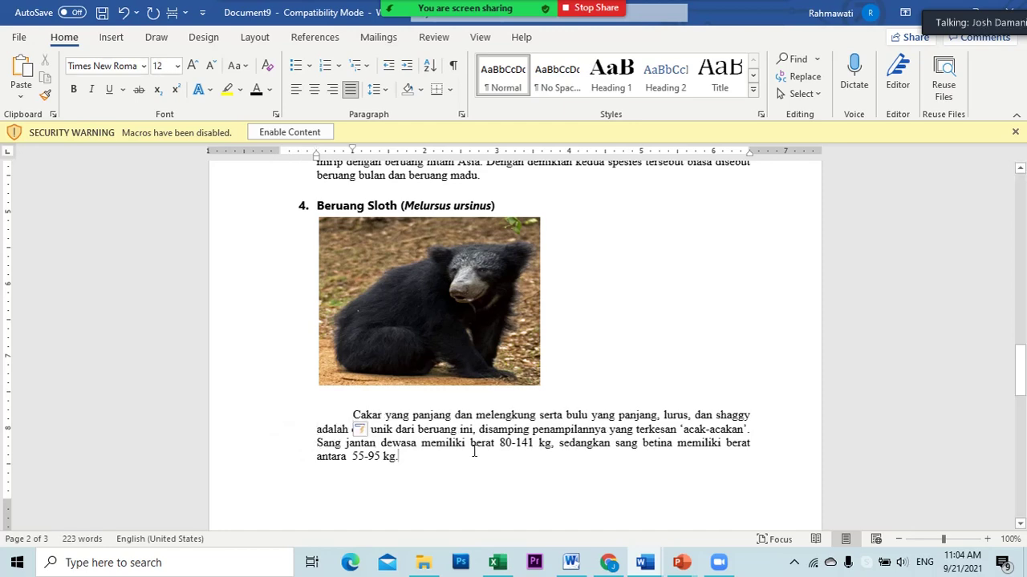
- Review the document's layout and paragraph indents from the title page through to the Beruang berkacamata heading
scroll(346, 239, "up", 5)
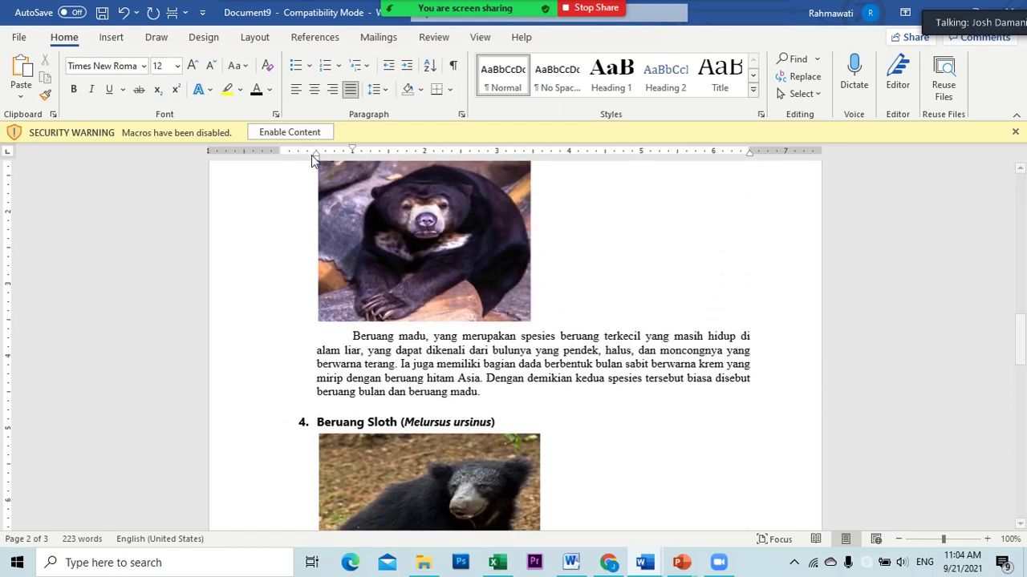
scroll(322, 170, "up", 20)
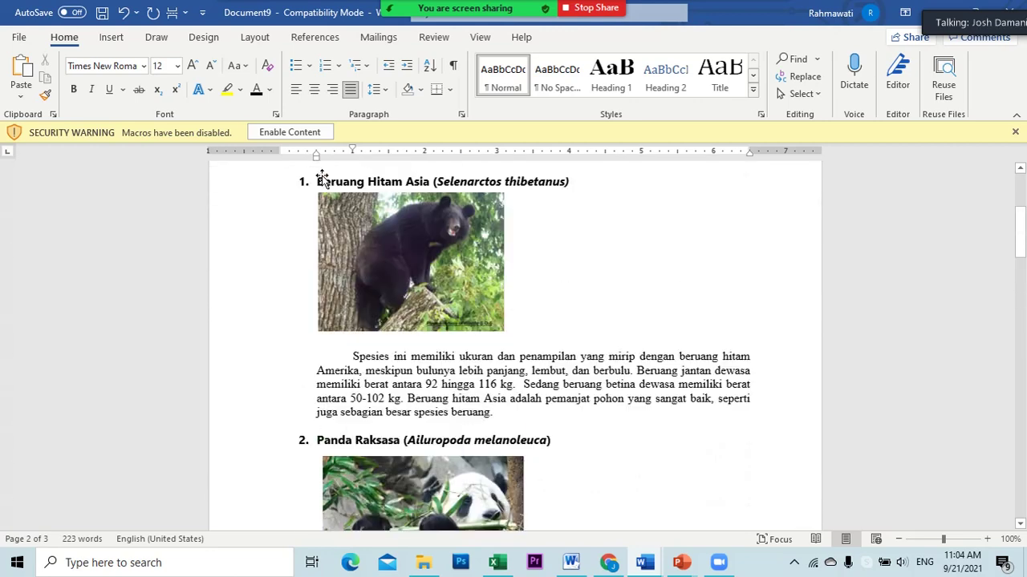
scroll(323, 176, "up", 1)
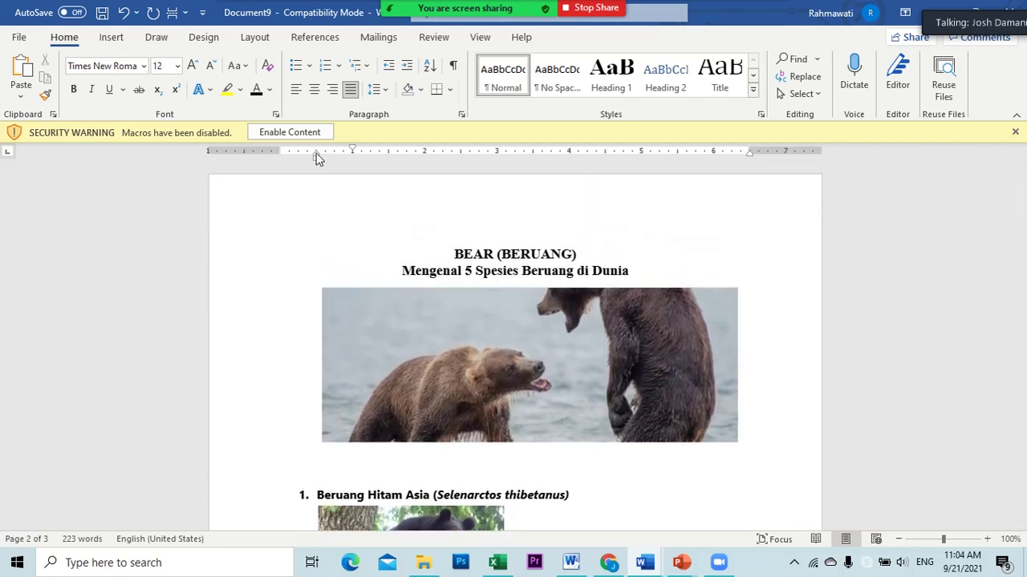
left_click_drag(316, 155, 316, 157)
scroll(344, 230, "down", 13)
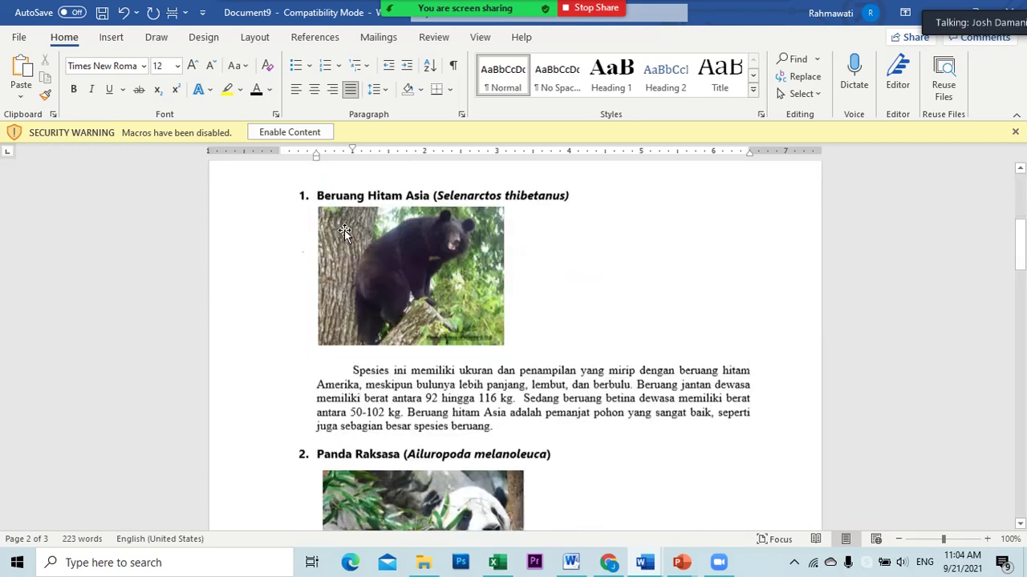
scroll(346, 230, "down", 14)
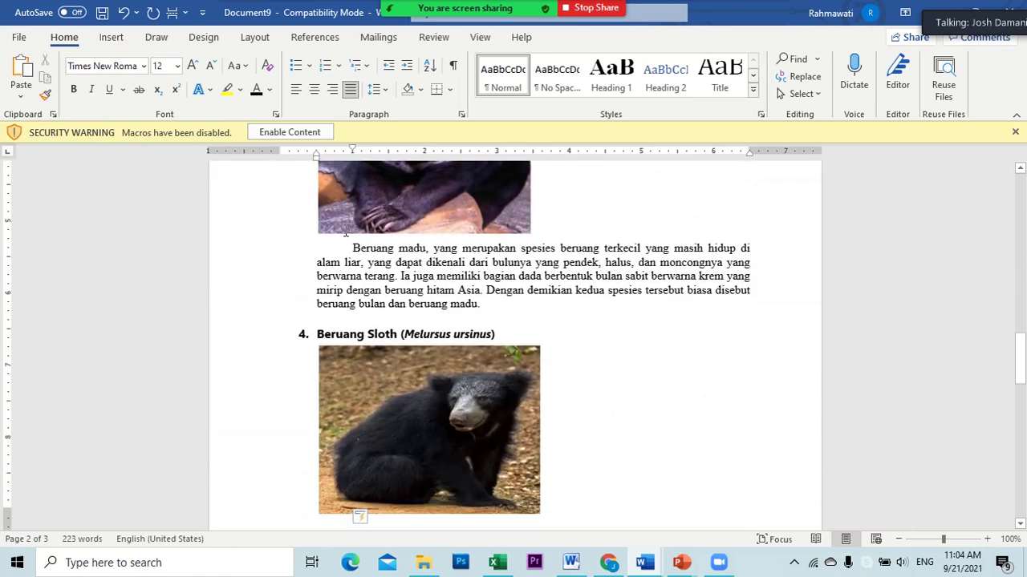
scroll(346, 230, "down", 8)
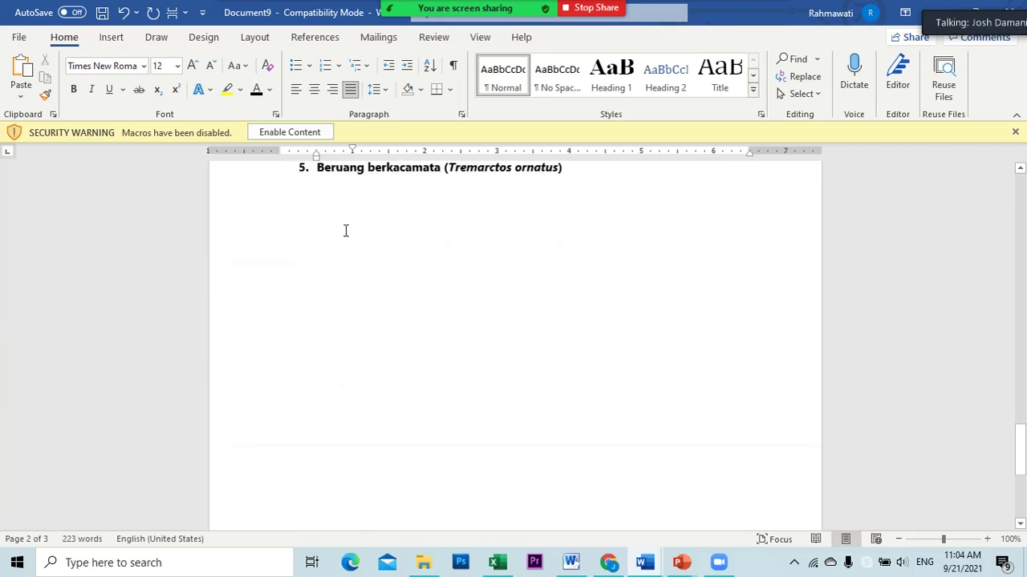
scroll(345, 230, "up", 2)
mouse_move(465, 8)
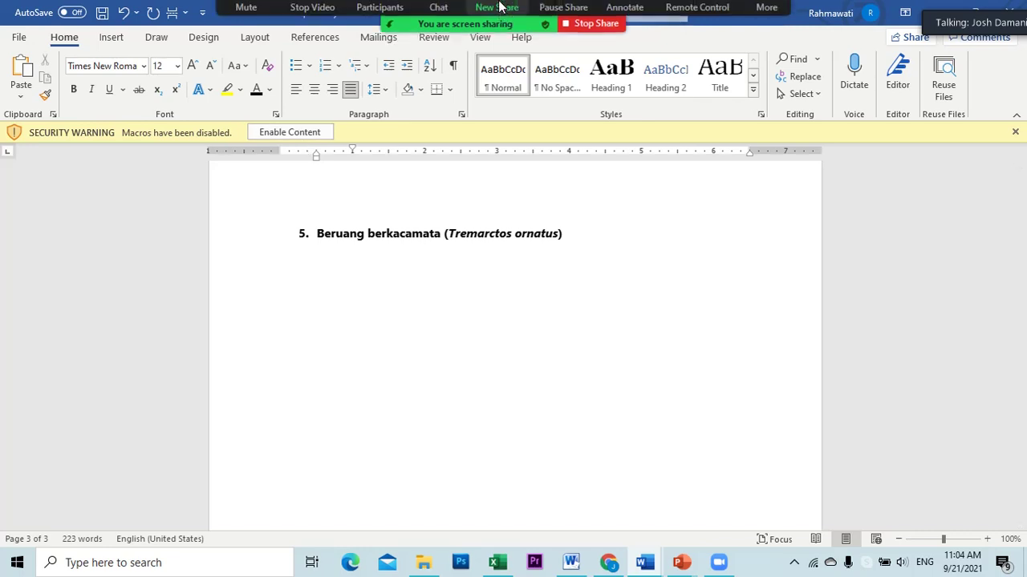
- Share the Document9 Word window in the Zoom meeting
left_click(496, 20)
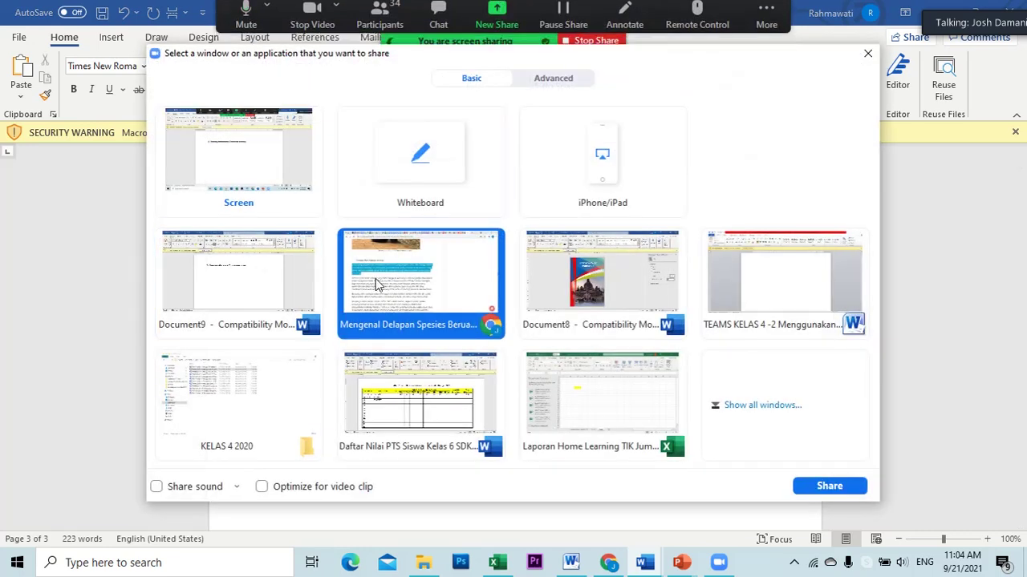
left_click(264, 281)
left_click(827, 483)
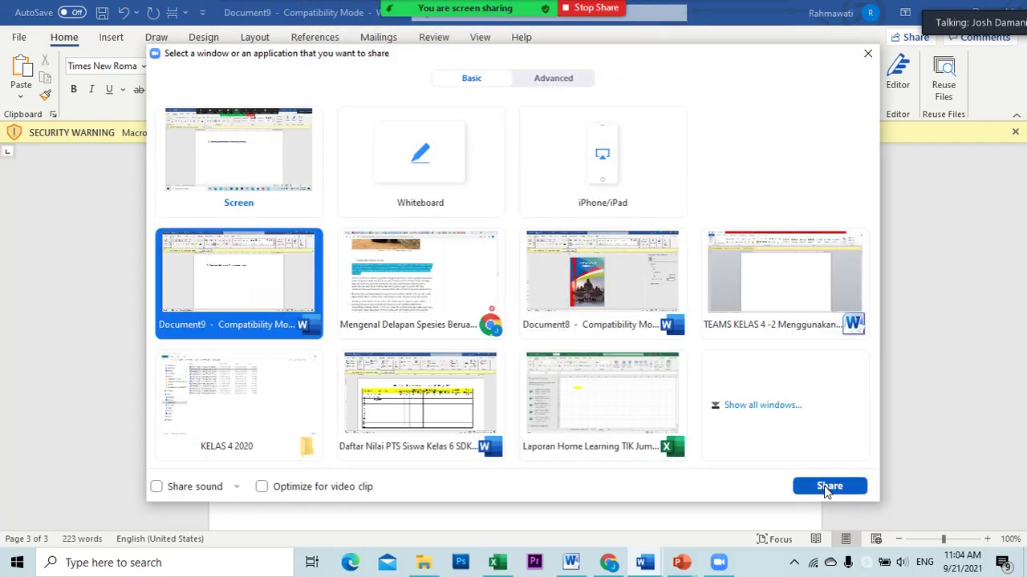
- Review the pictures and paragraph indents of all bear sections, from Beruang Hitam Asia to the Beruang berkacamata heading
scroll(486, 345, "up", 6)
scroll(487, 344, "up", 2)
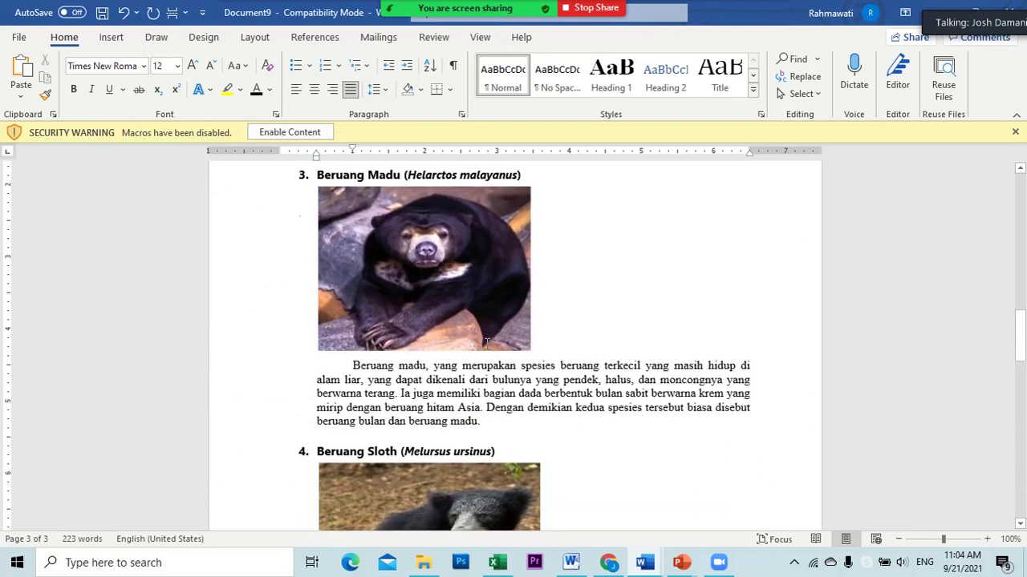
scroll(487, 344, "down", 7)
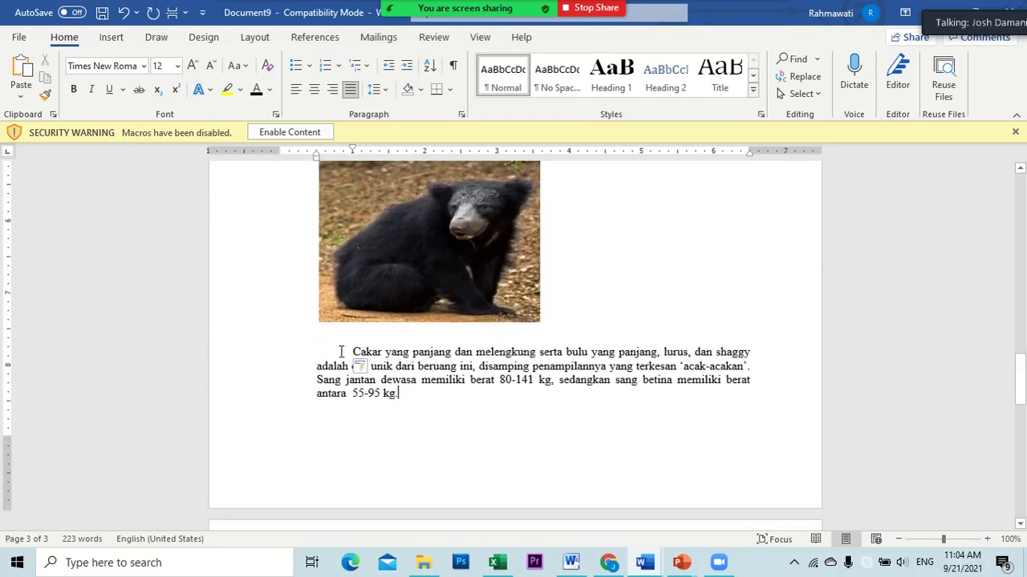
scroll(340, 352, "up", 15)
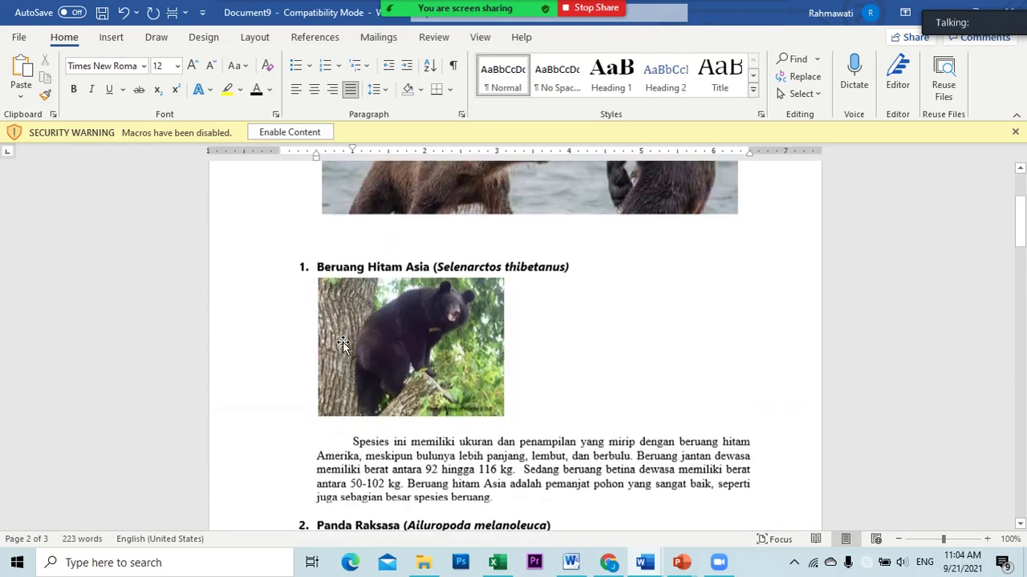
scroll(343, 345, "up", 4)
scroll(340, 341, "down", 7)
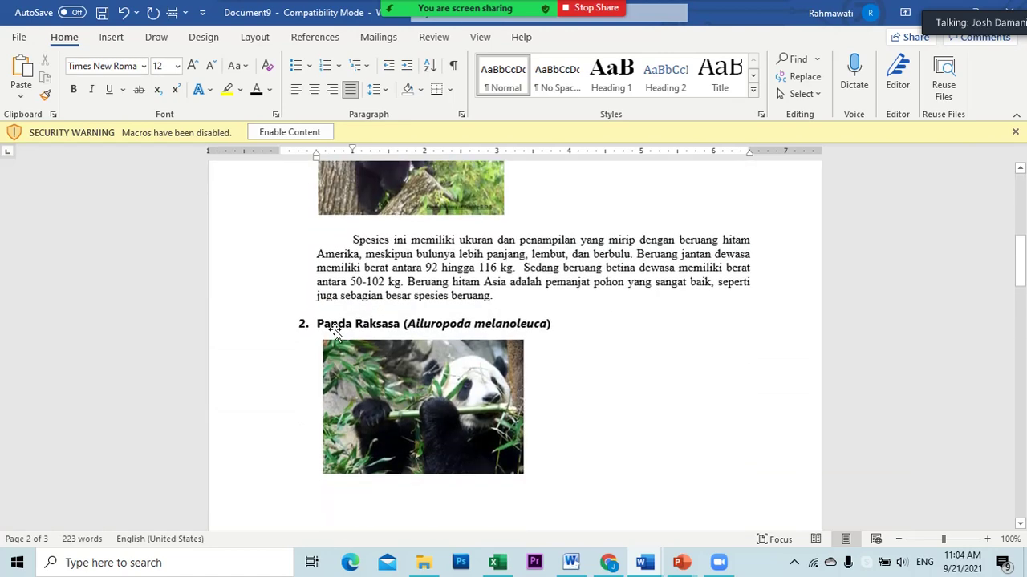
left_click(315, 248)
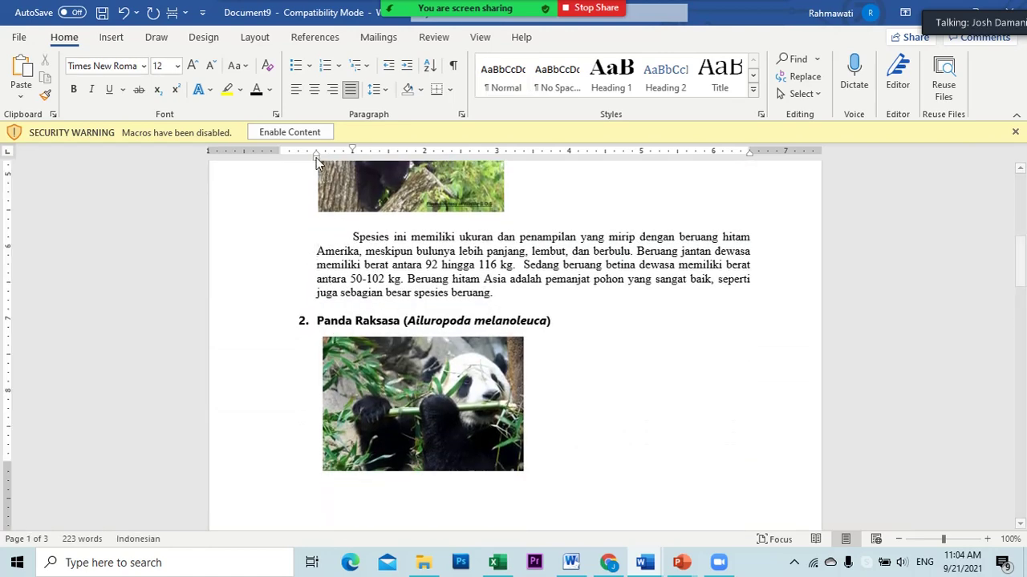
left_click_drag(317, 160, 318, 160)
scroll(319, 241, "down", 10)
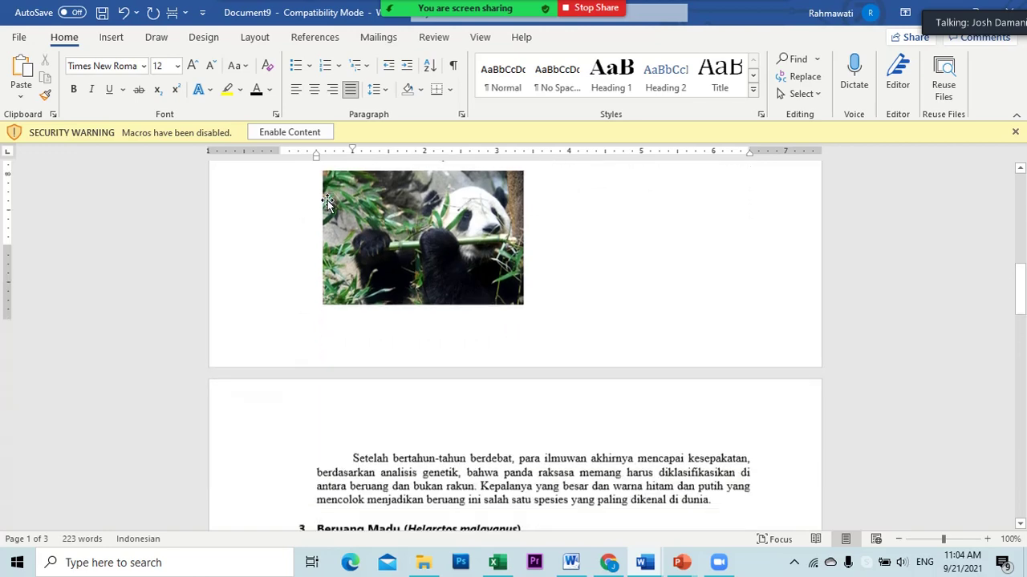
scroll(319, 275, "down", 10)
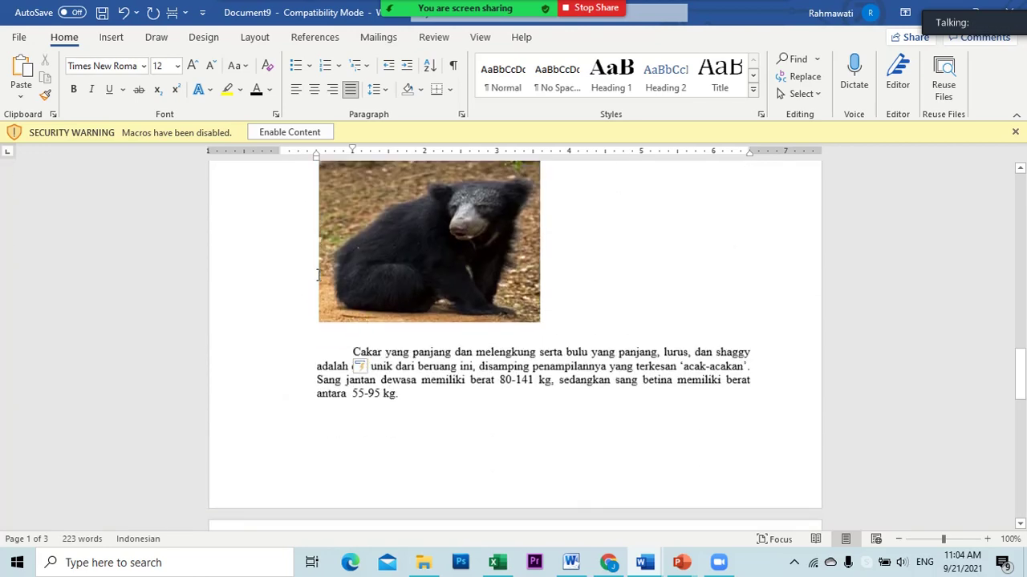
scroll(319, 275, "down", 4)
scroll(318, 275, "up", 2)
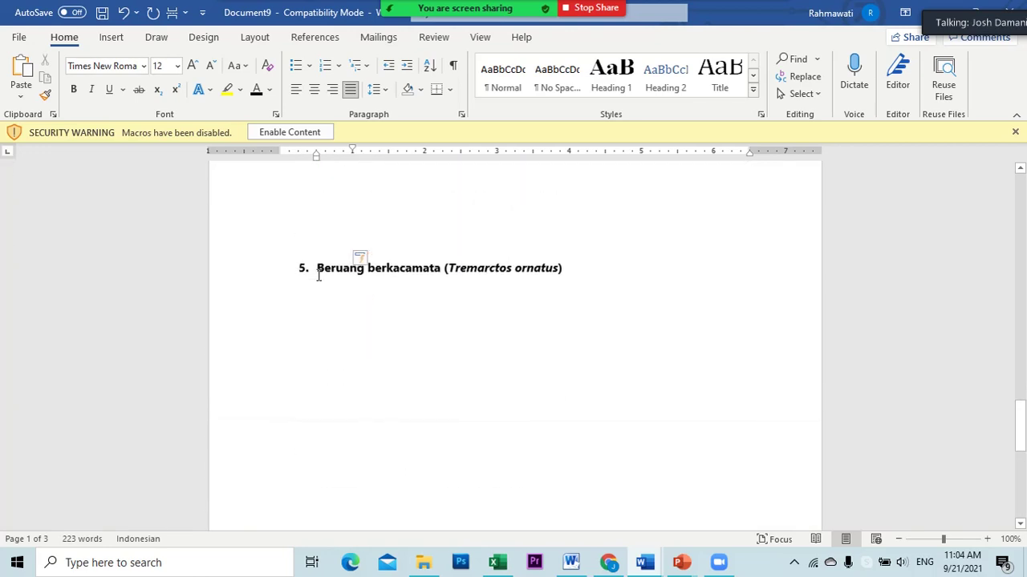
- Start the Beruang berkacamata heading on a new page with a page break directly after the Beruang Sloth paragraph
left_click(318, 272)
key("Delete")
key("ctrl+Return")
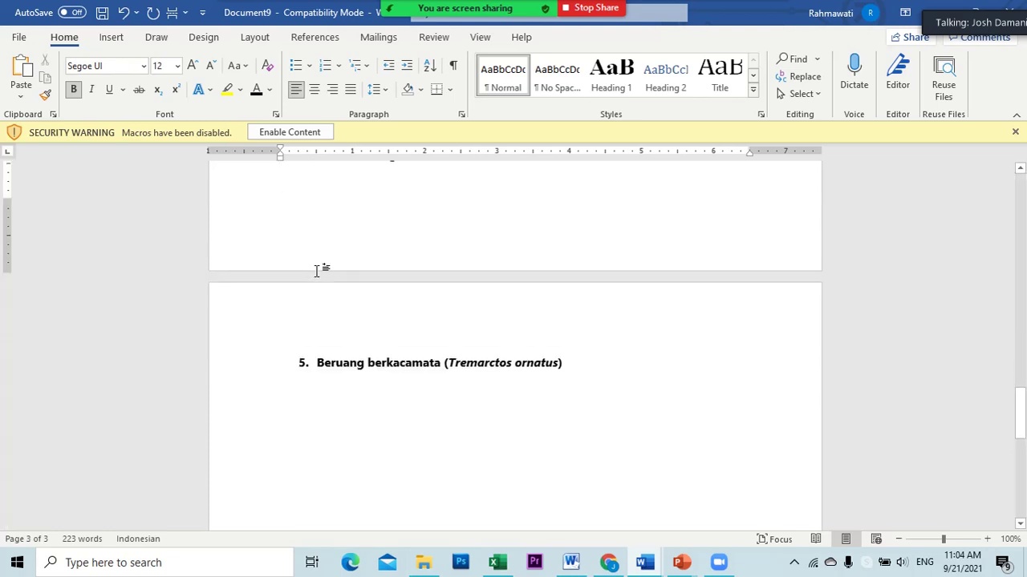
scroll(318, 271, "up", 3)
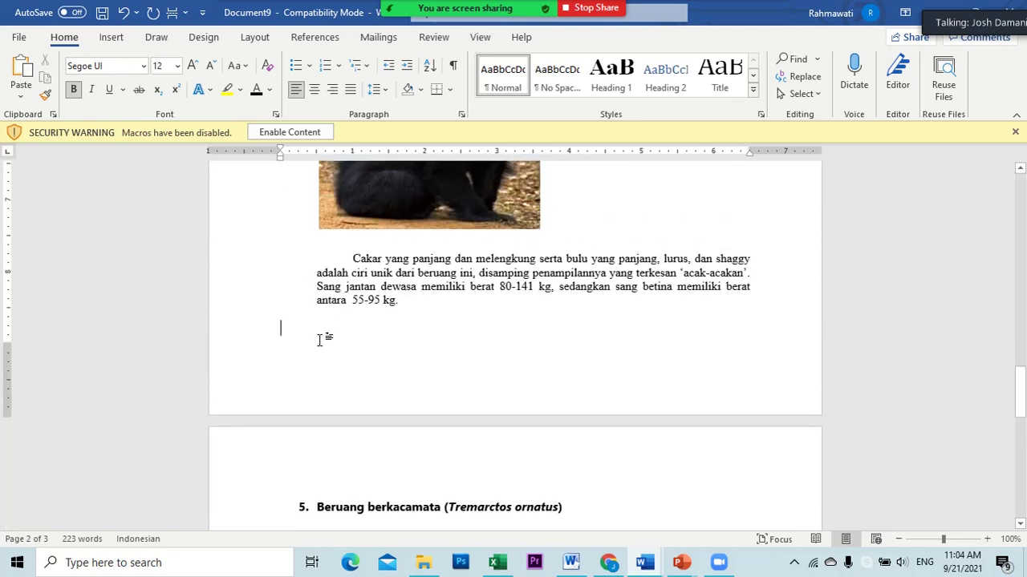
key("Delete")
key("Left")
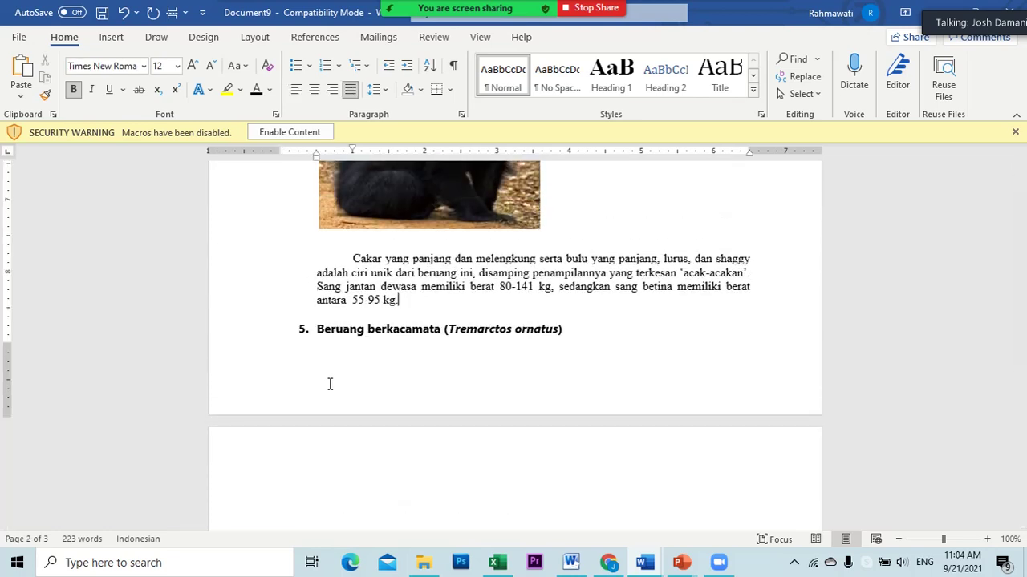
key("ctrl+Return")
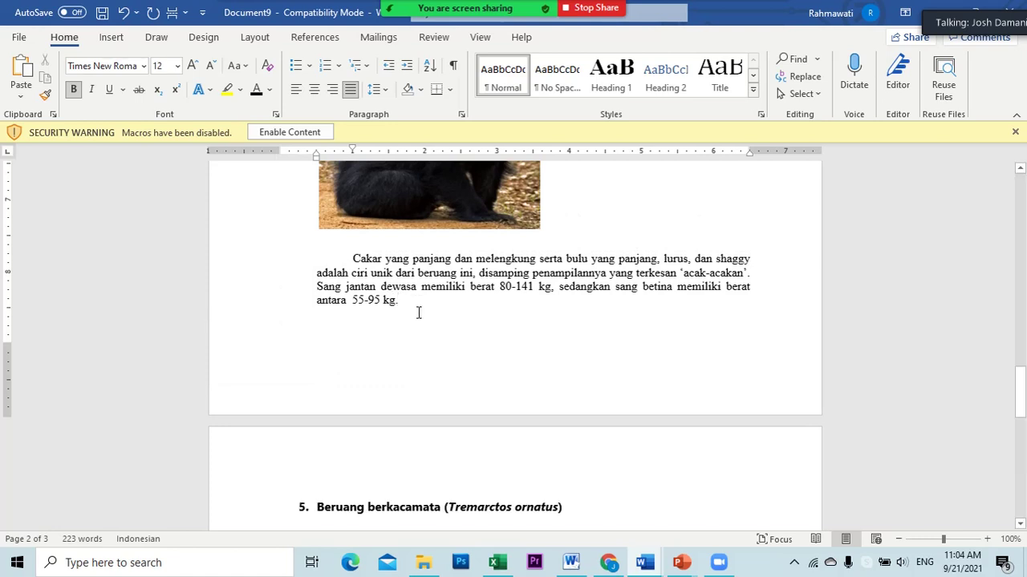
key("Left")
scroll(473, 317, "down", 6)
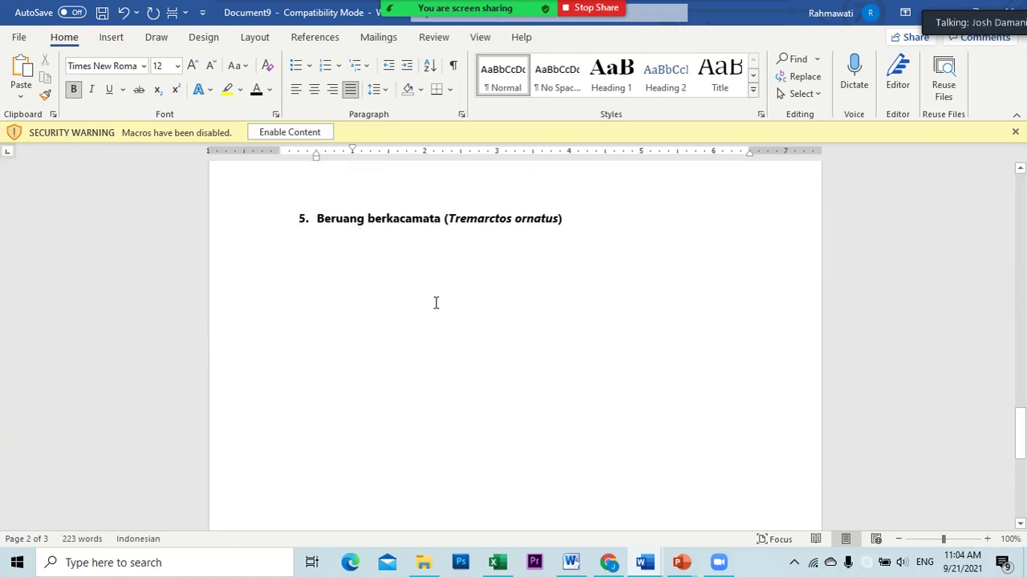
- Share the Chrome window with the Mongabay bear article in the Zoom meeting
mouse_move(465, 8)
left_click(497, 12)
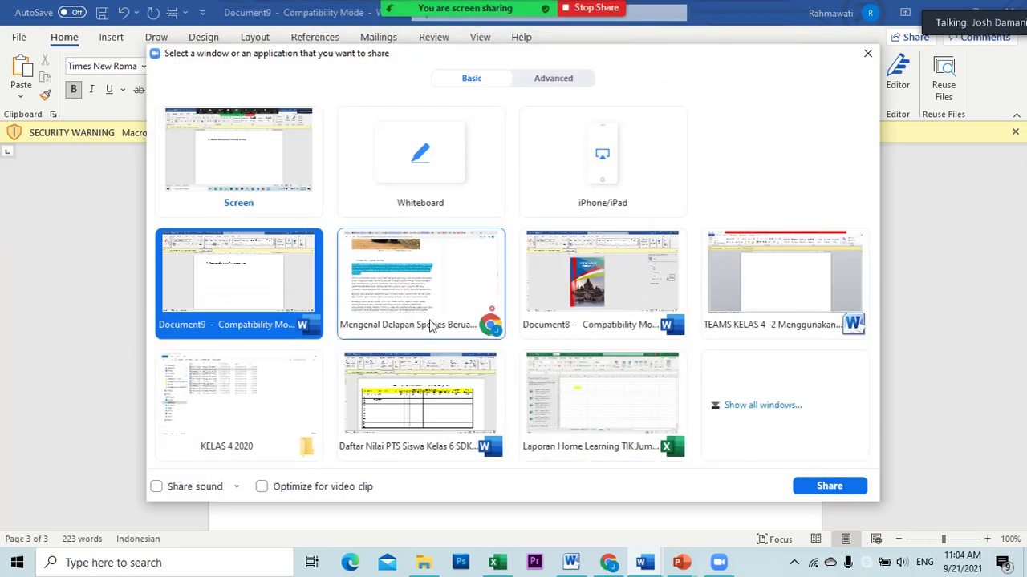
left_click(414, 287)
left_click(829, 486)
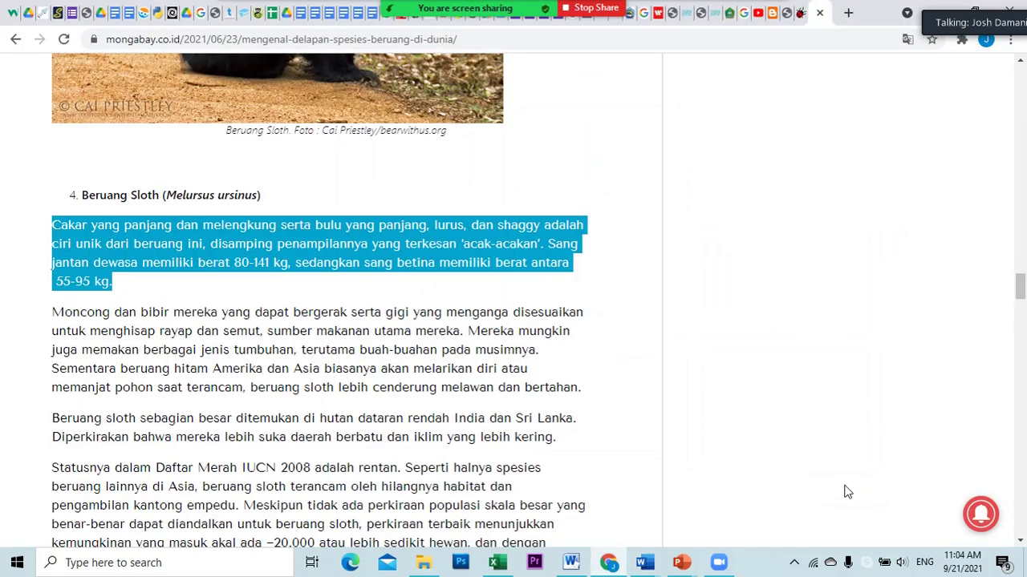
- Capture a rectangular screen snip of the Beruang Berkacamata photo above the article's fifth heading
scroll(252, 361, "down", 7)
scroll(251, 363, "down", 3)
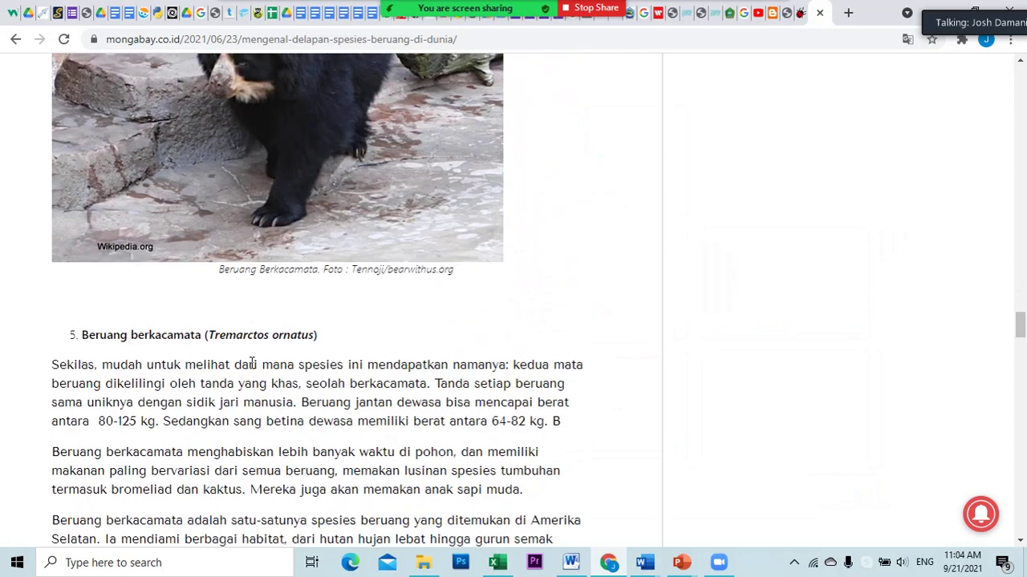
scroll(281, 385, "up", 2)
scroll(304, 398, "down", 2)
scroll(304, 399, "up", 3)
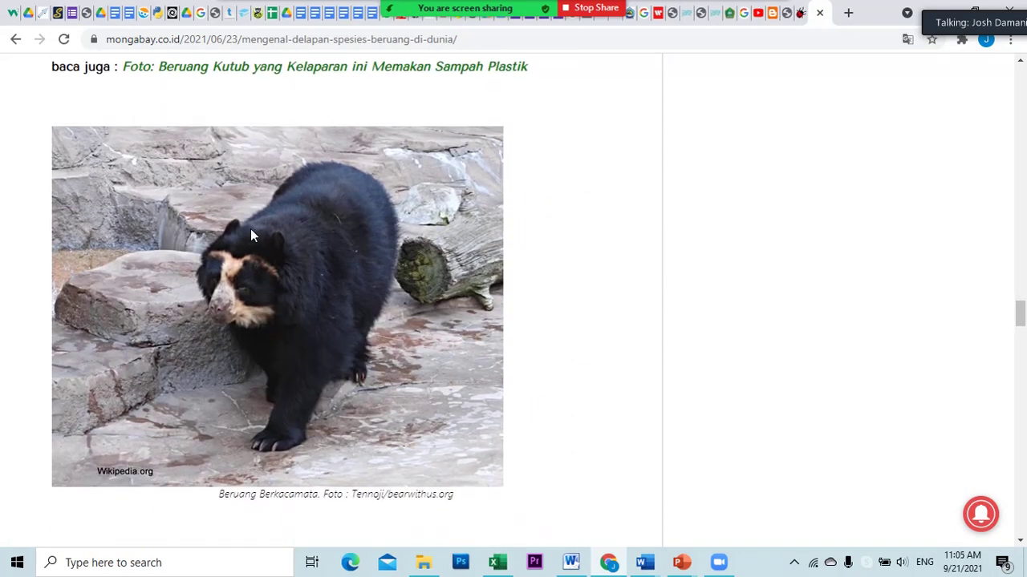
key("super+shift+s")
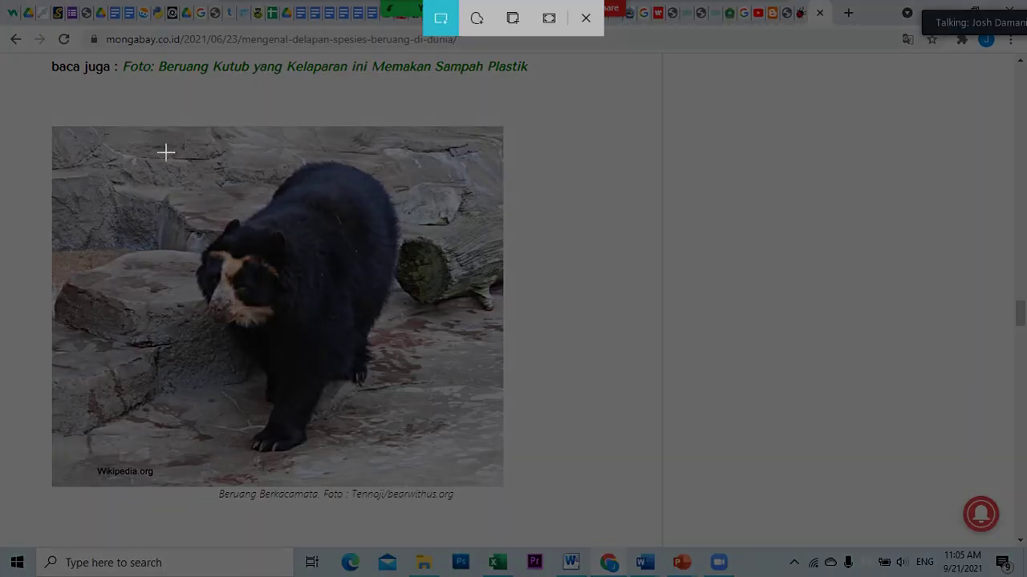
mouse_move(166, 153)
left_mouse_down()
mouse_move(424, 313)
mouse_move(442, 438)
mouse_move(416, 459)
left_mouse_up()
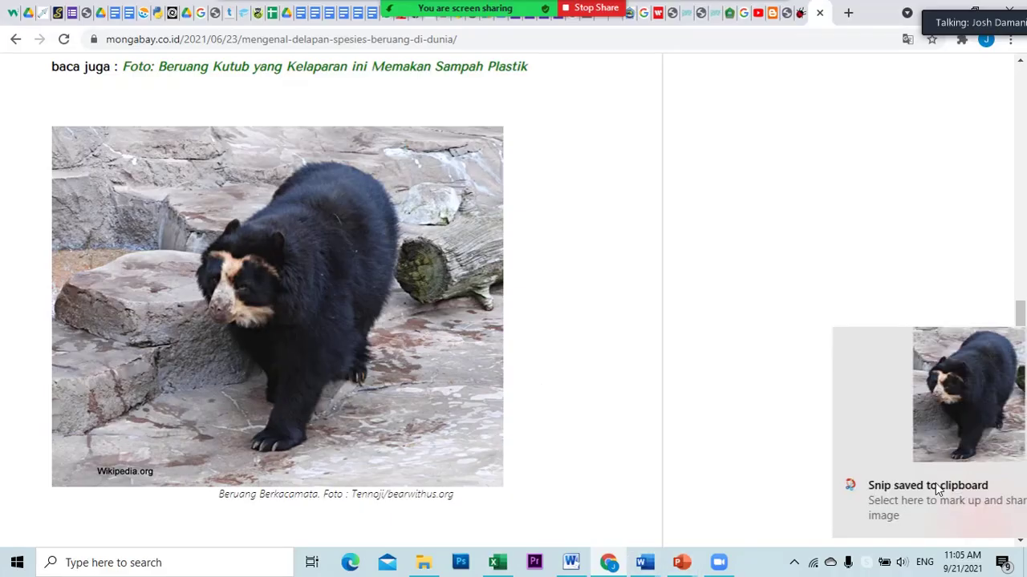
left_click(996, 480)
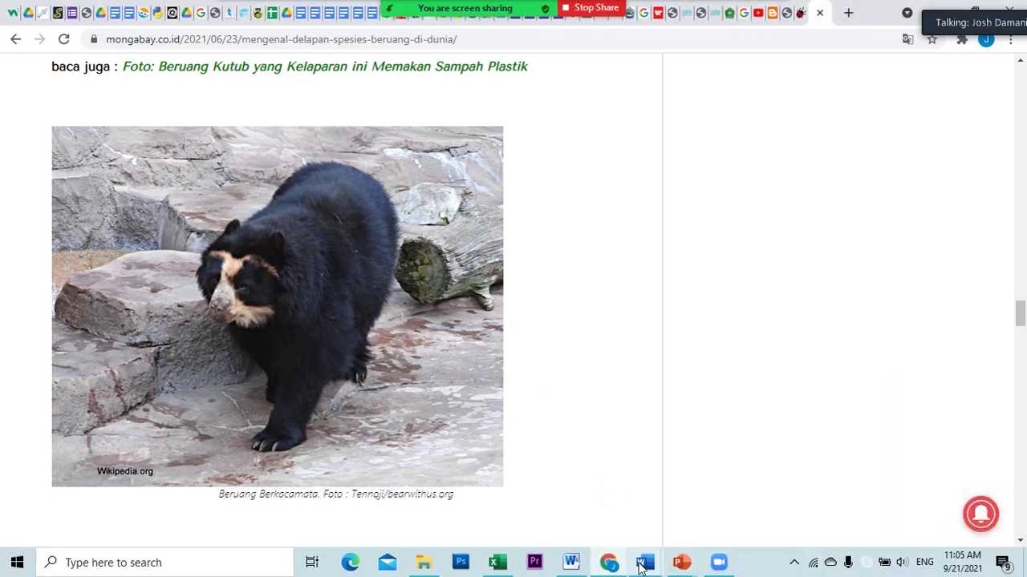
- Switch to the Document9 Word window and share it in the Zoom meeting
mouse_move(641, 567)
left_click(930, 514)
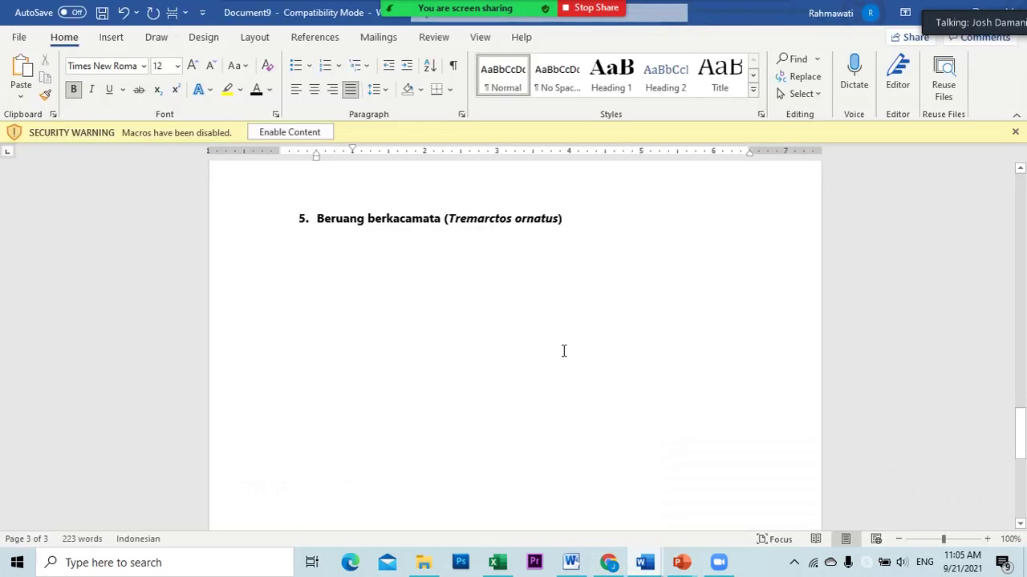
left_click(497, 20)
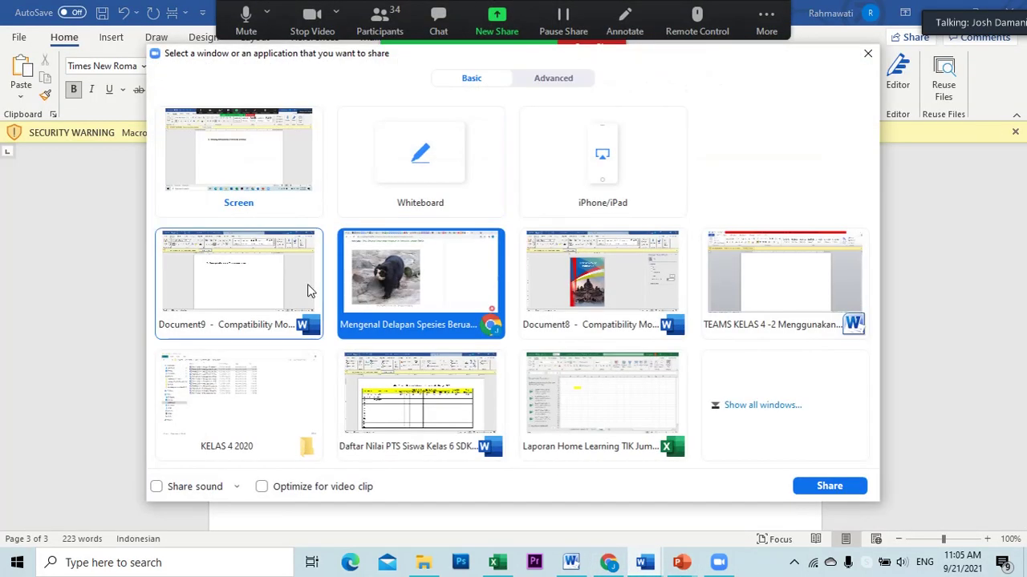
left_click(311, 290)
left_click(829, 486)
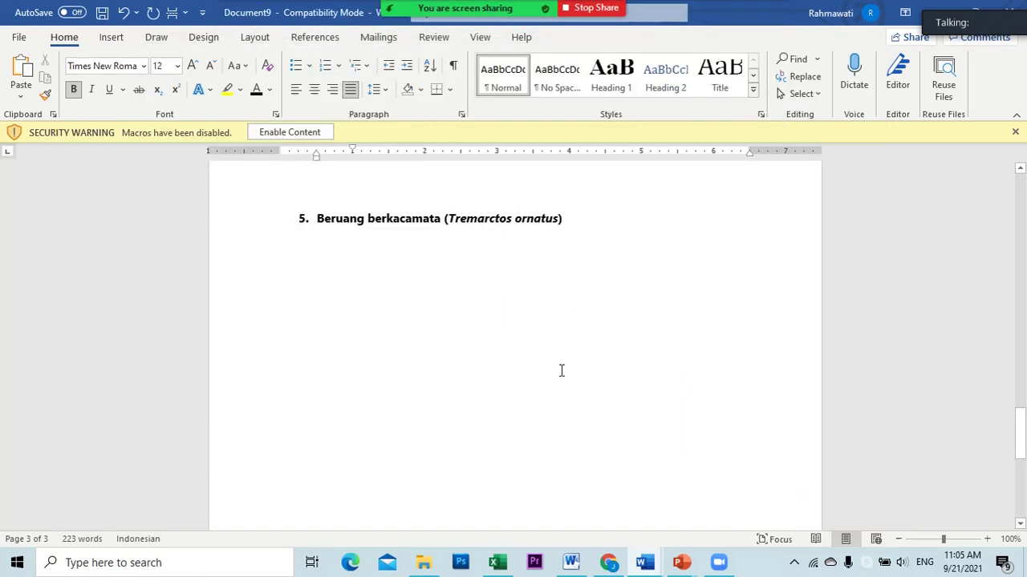
- Paste the captured bear picture below the Beruang berkacamata heading and set its text wrapping to In Front of Text
left_click(378, 234)
left_click(562, 246)
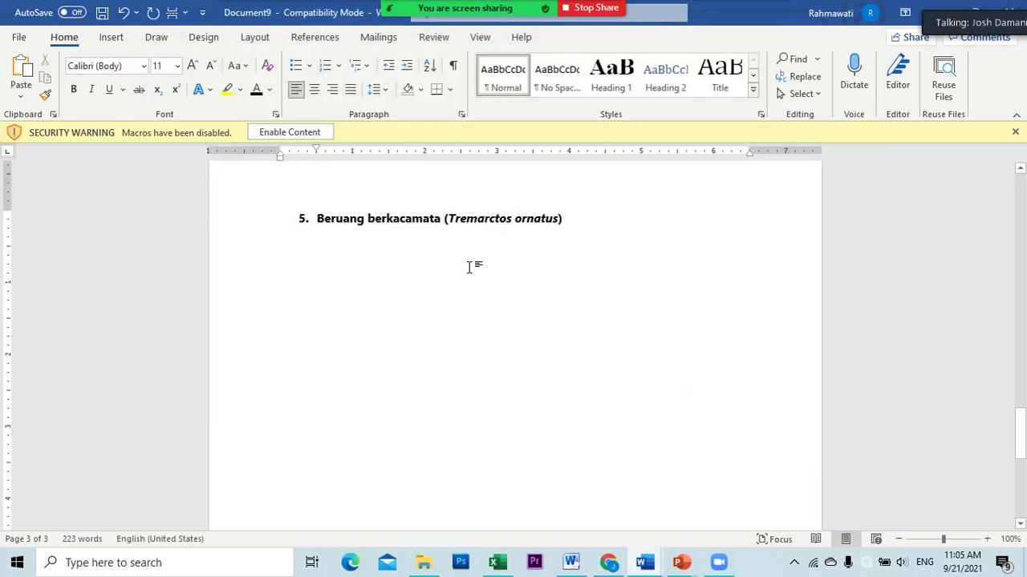
key("ctrl+v")
left_click(462, 305)
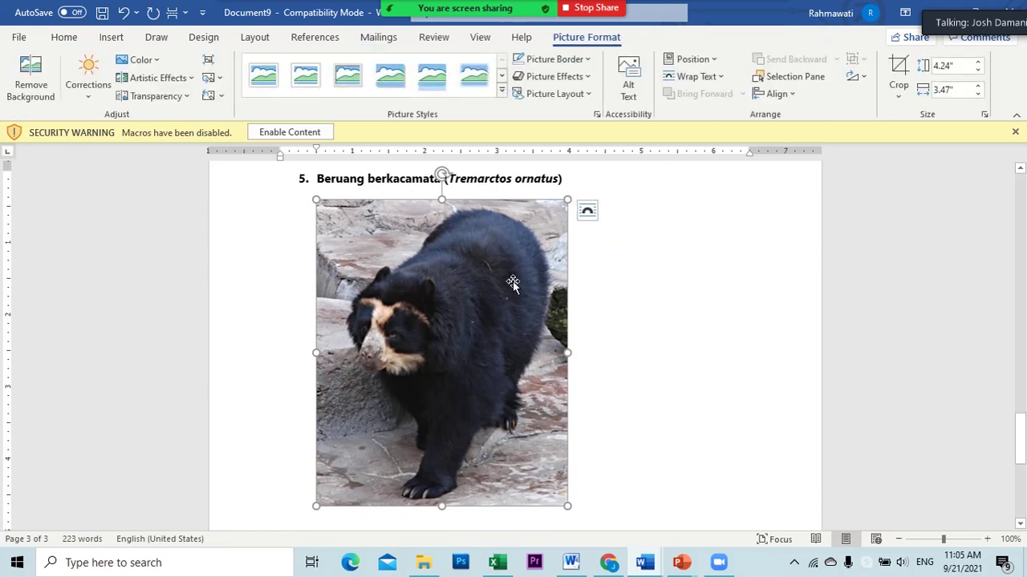
left_click(691, 77)
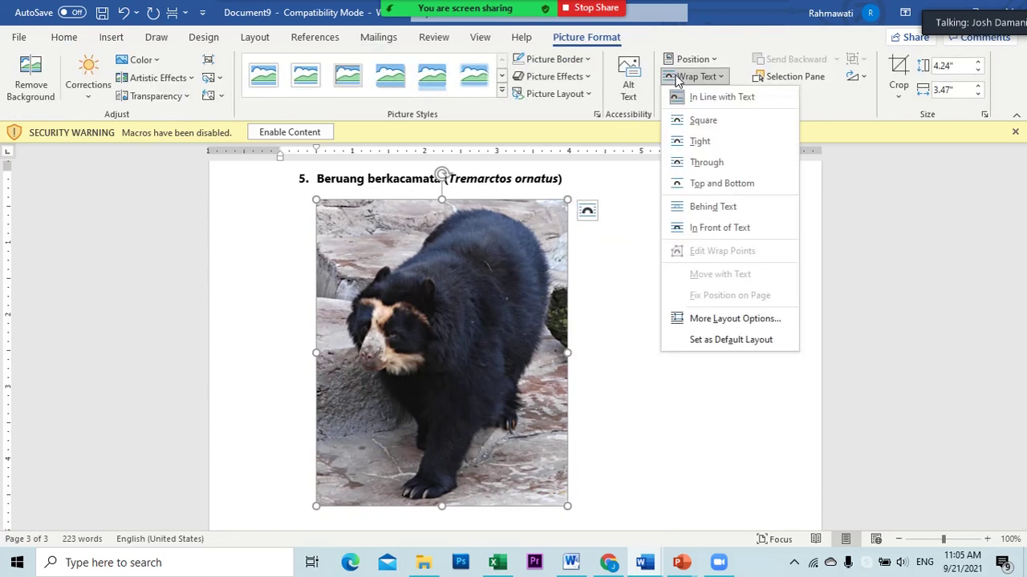
left_click(718, 231)
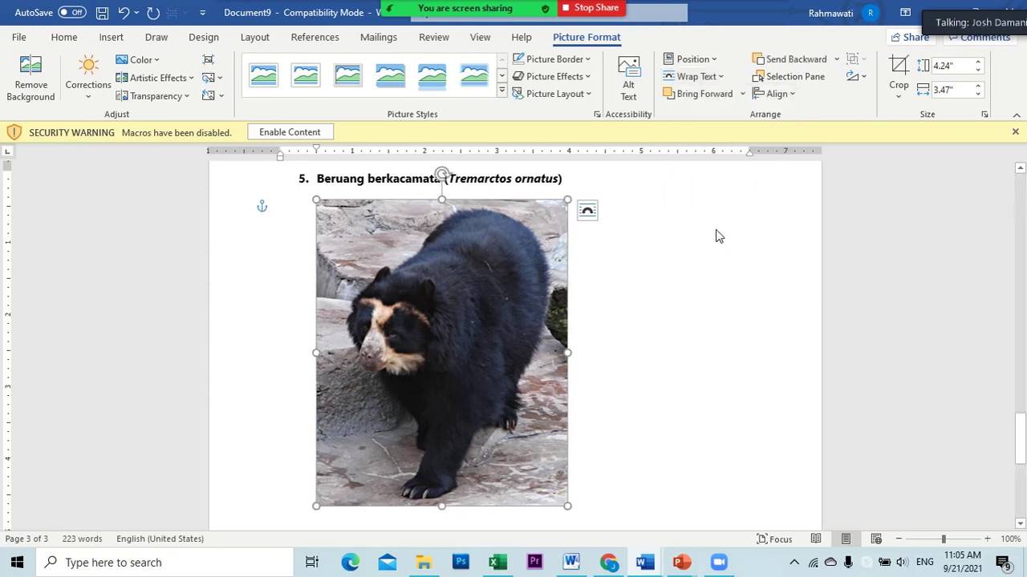
- Resize the Beruang berkacamata picture to about 3.25" wide and 2.25" high and place it just below its heading
left_click_drag(442, 506, 462, 395)
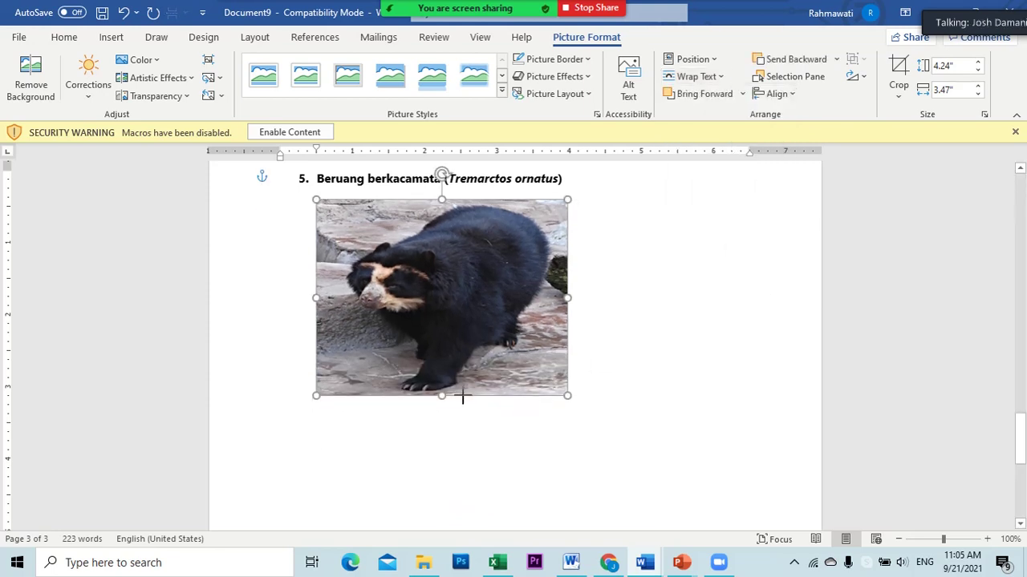
left_click_drag(568, 401, 512, 353)
mouse_move(390, 268)
left_mouse_down()
mouse_move(400, 255)
mouse_move(393, 264)
left_mouse_up()
left_click_drag(536, 268, 555, 269)
left_click(591, 308)
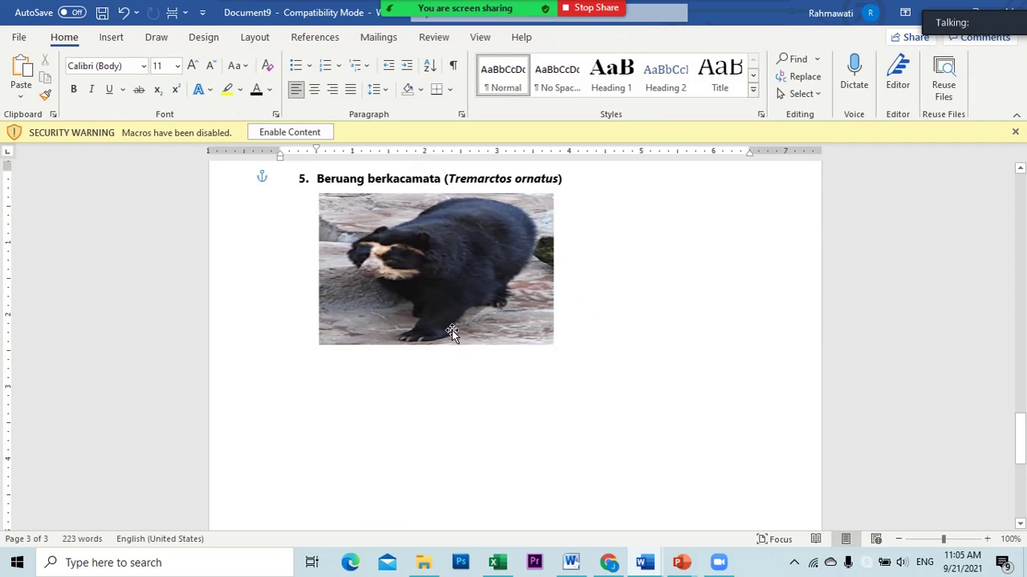
left_click(441, 341)
left_click_drag(436, 345, 437, 358)
left_click(671, 339)
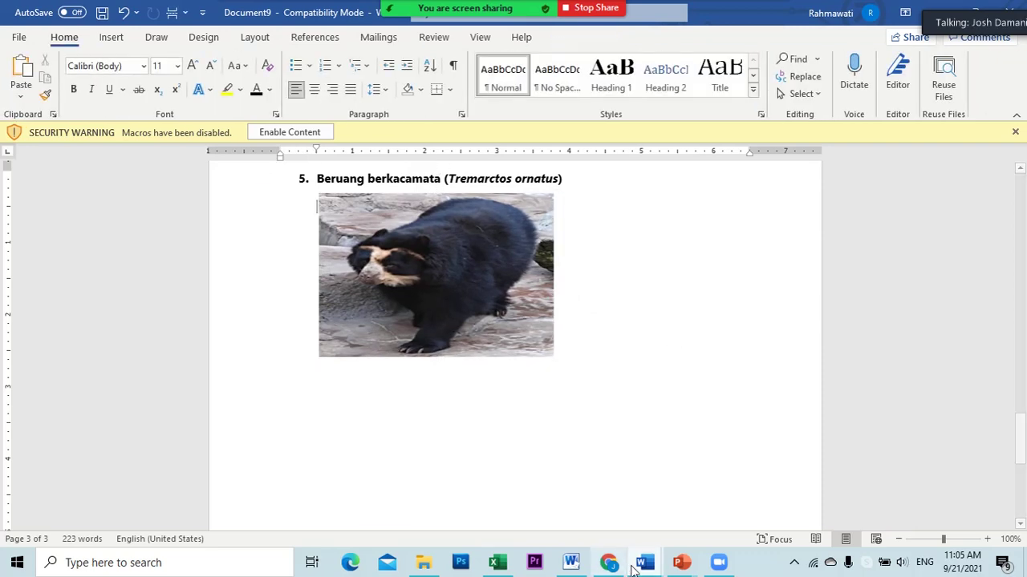
- Switch to the Mongabay article in Chrome, share its window in Zoom and go to the Beruang berkacamata text
left_click(610, 565)
mouse_move(465, 10)
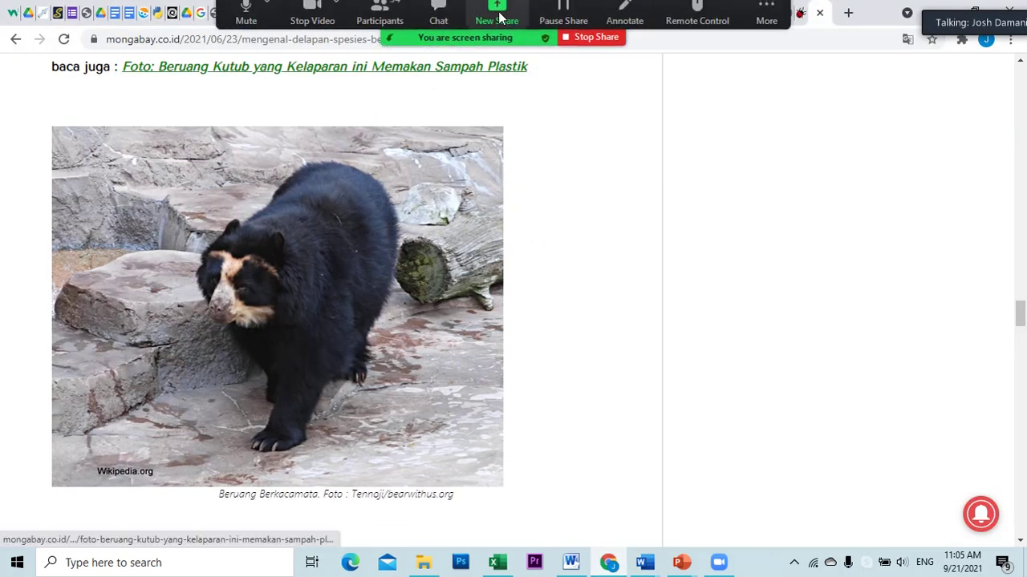
left_click(496, 20)
left_click(257, 269)
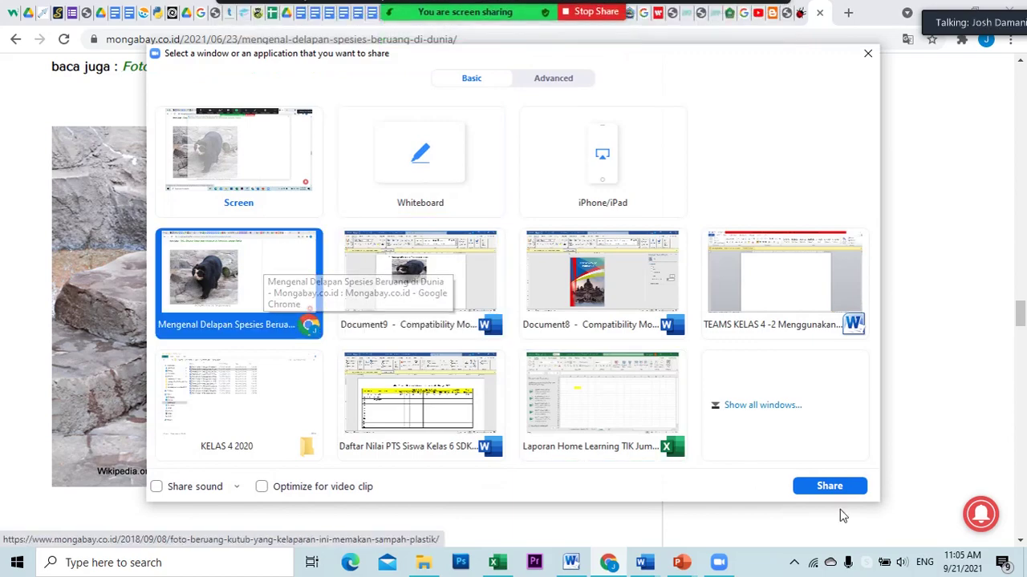
left_click(835, 487)
scroll(731, 444, "down", 5)
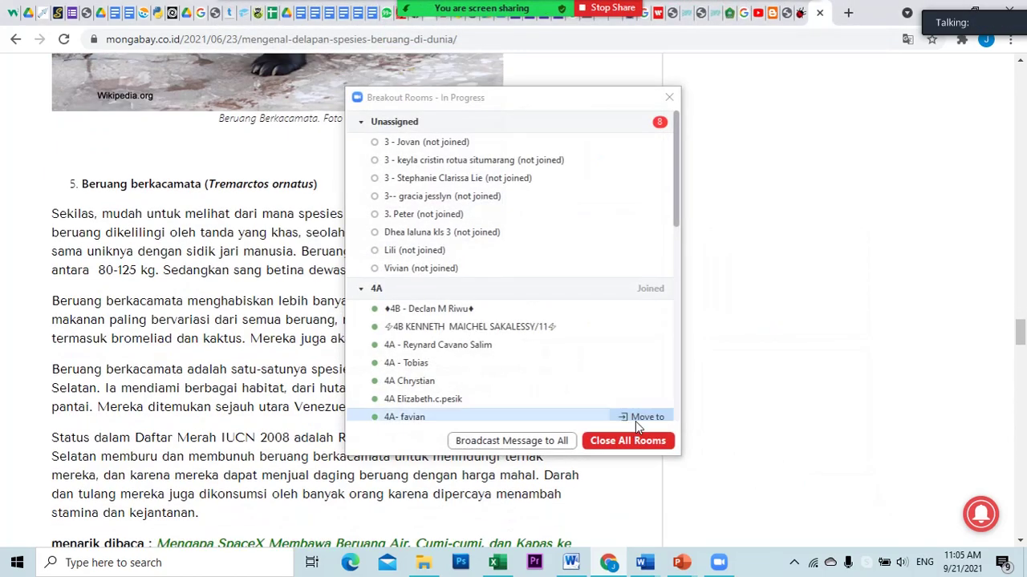
- Close the Breakout Rooms window and copy the first Beruang berkacamata paragraph of the article, from "Sekilas" to "64-82 kg."
left_click(668, 97)
left_click_drag(49, 216, 591, 278)
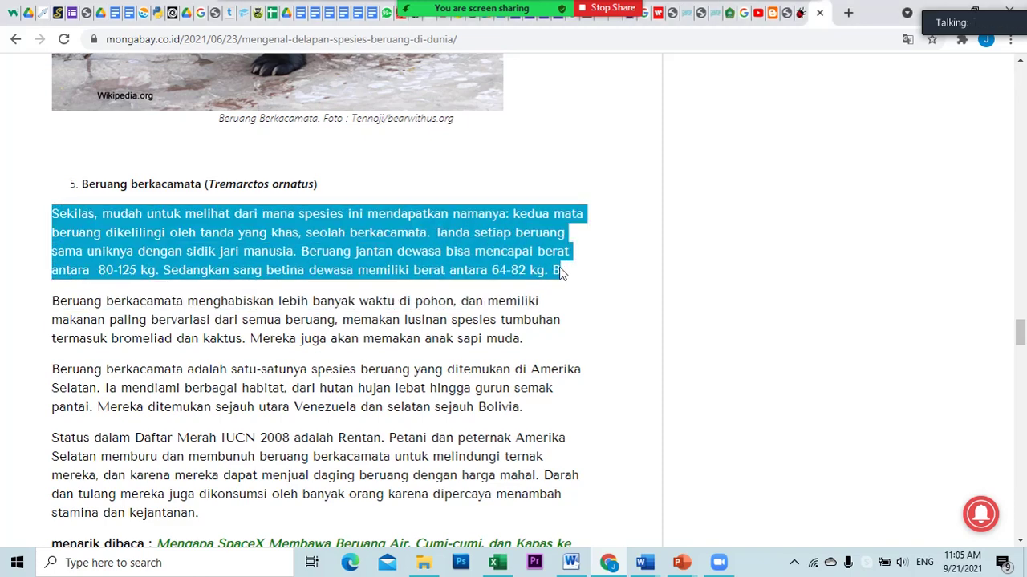
right_click(469, 234)
left_click(488, 247)
- Switch the Zoom screen share from the Mongabay article to the Document9 Word window
mouse_move(481, 9)
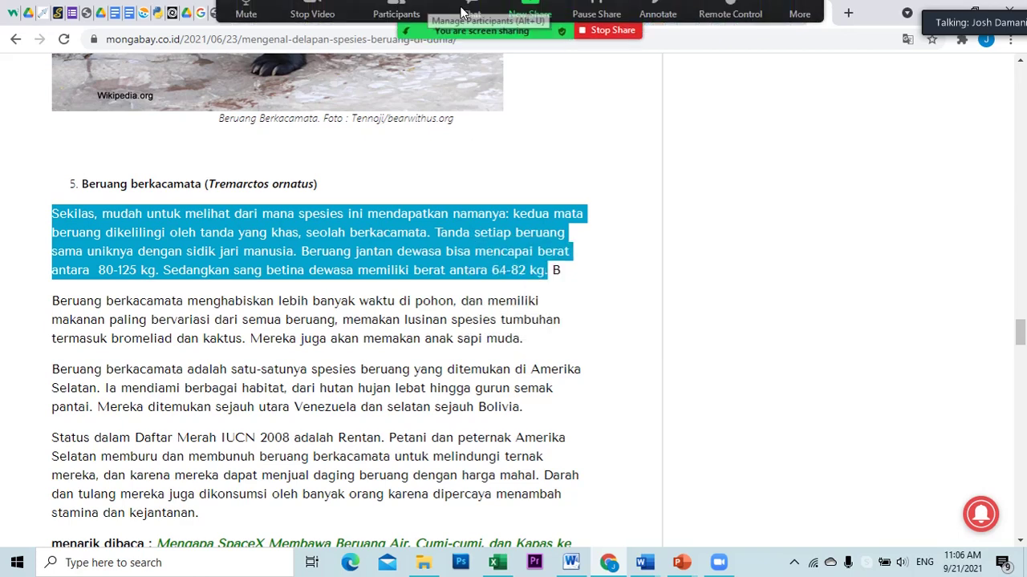
left_click(523, 30)
left_click(421, 276)
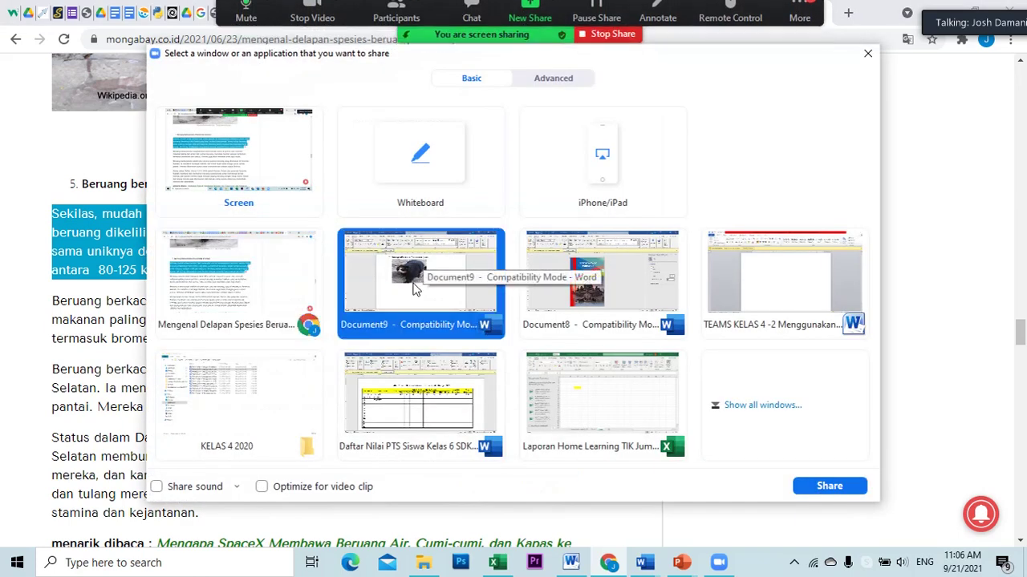
left_click(809, 487)
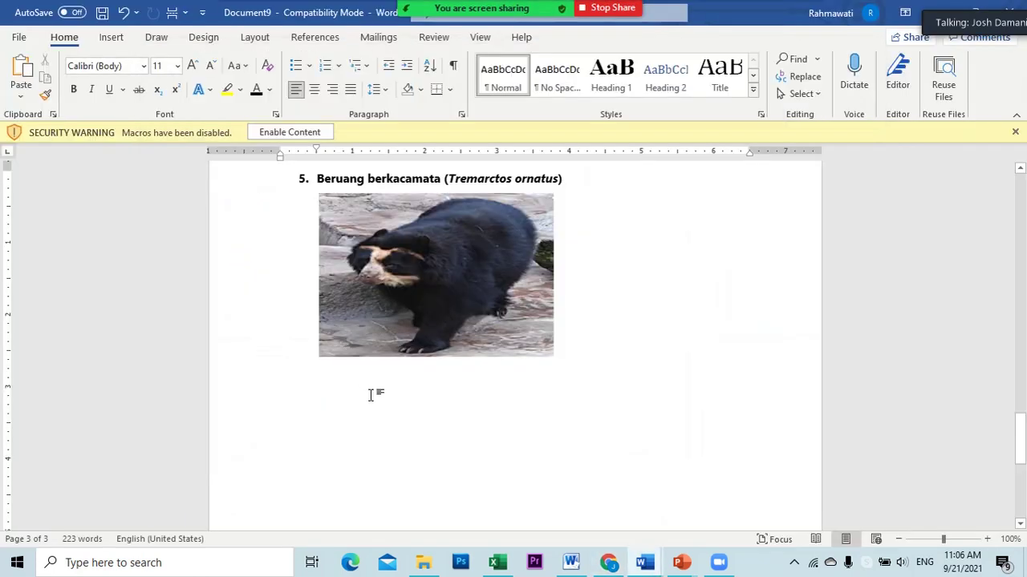
- Paste the copied paragraph below the Beruang berkacamata picture and indent the whole paragraph to line up with the heading text
left_click(323, 369)
key("ctrl+v")
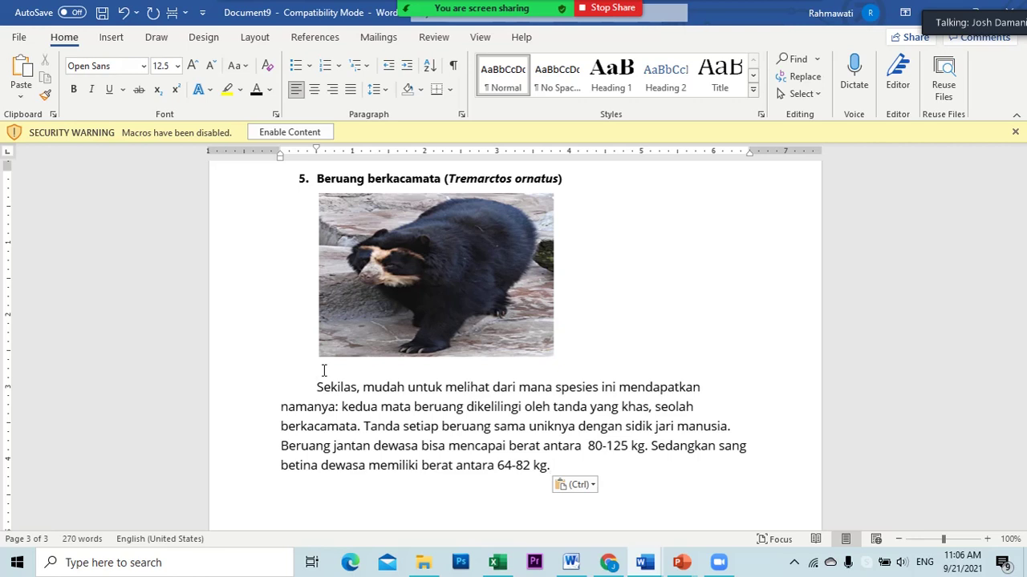
left_click(277, 406)
key("Tab")
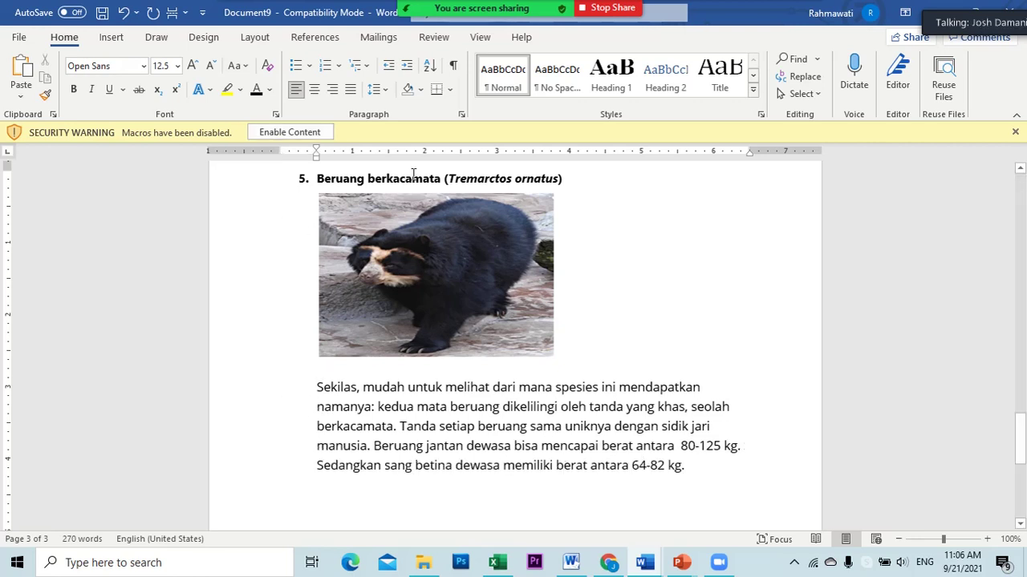
- Start a new Zoom share of the already open Document9 Word window
scroll(328, 195, "up", 8)
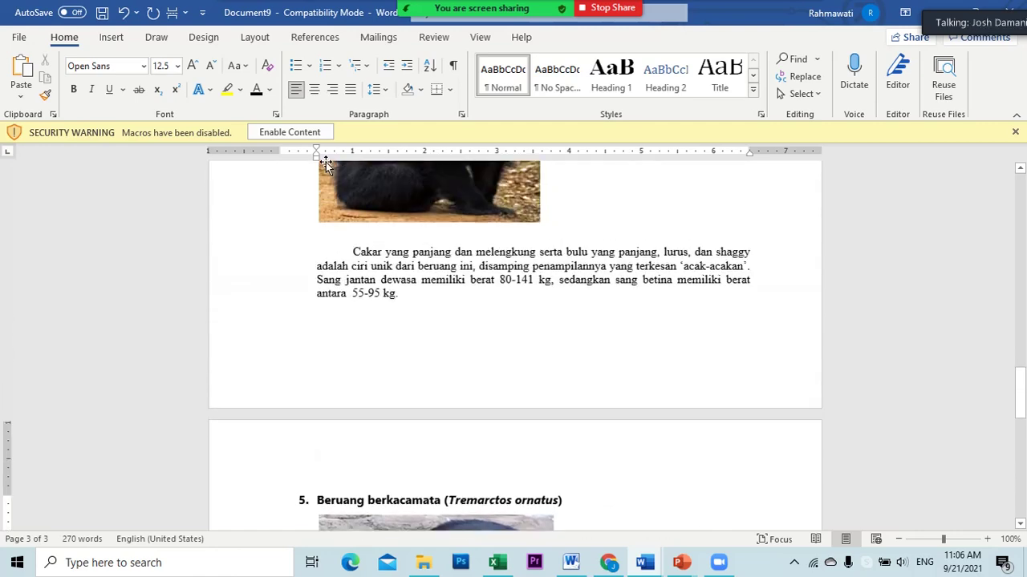
scroll(321, 152, "down", 9)
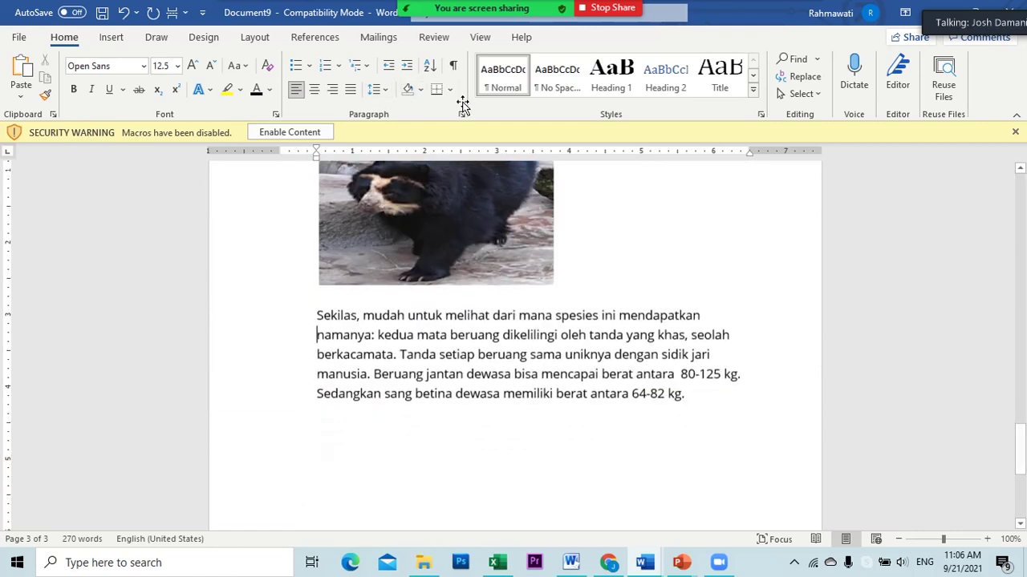
left_click(526, 18)
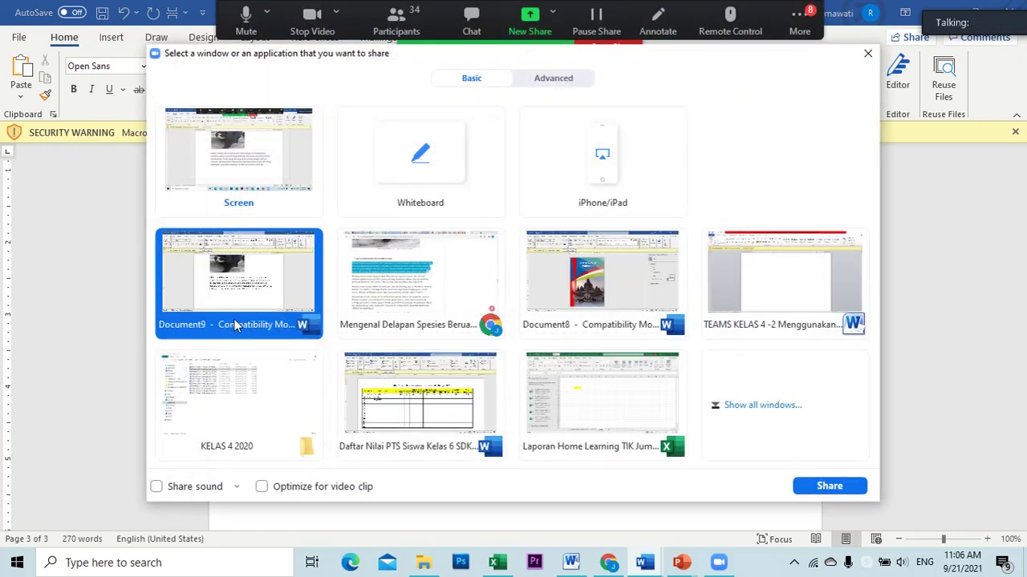
left_click(802, 484)
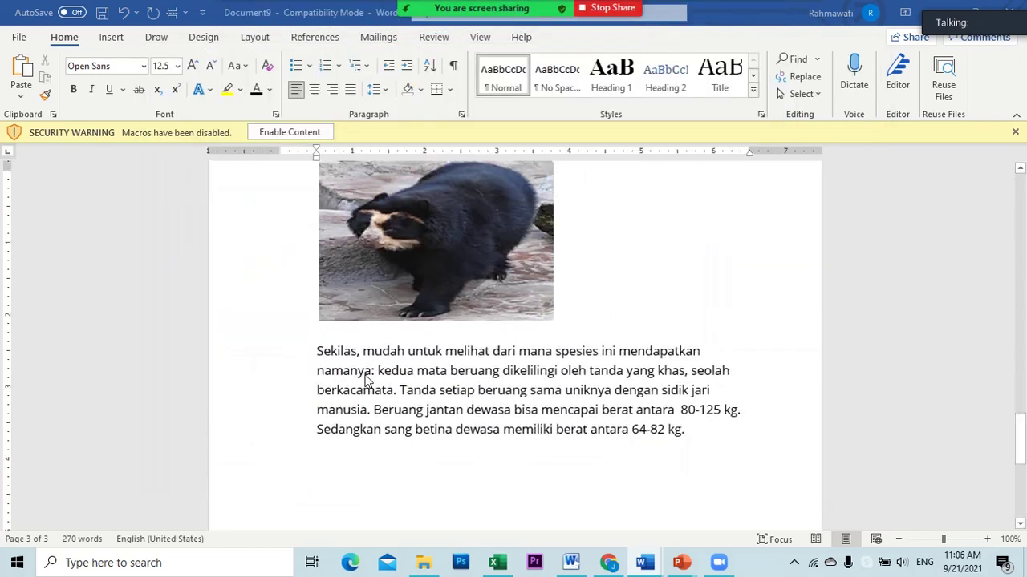
- Justify the Beruang berkacamata paragraph and set its font to Times New Roman, size 12
scroll(353, 389, "up", 1)
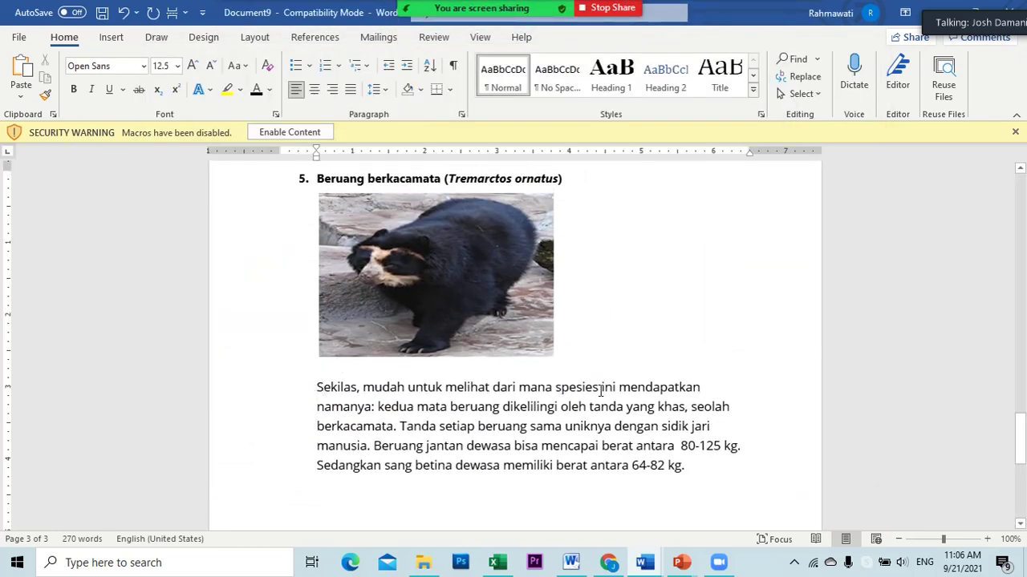
left_click_drag(303, 385, 747, 459)
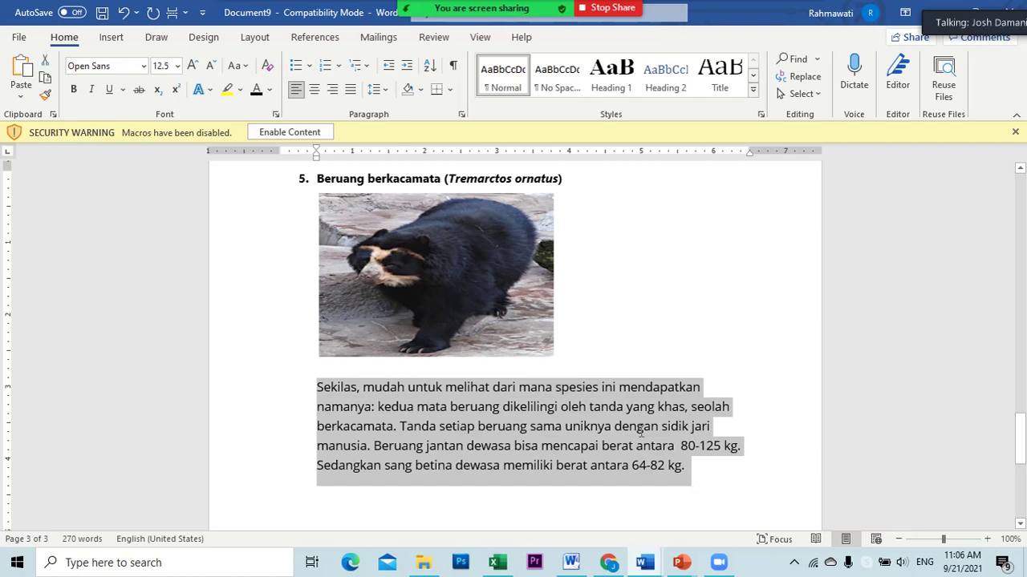
left_click(350, 90)
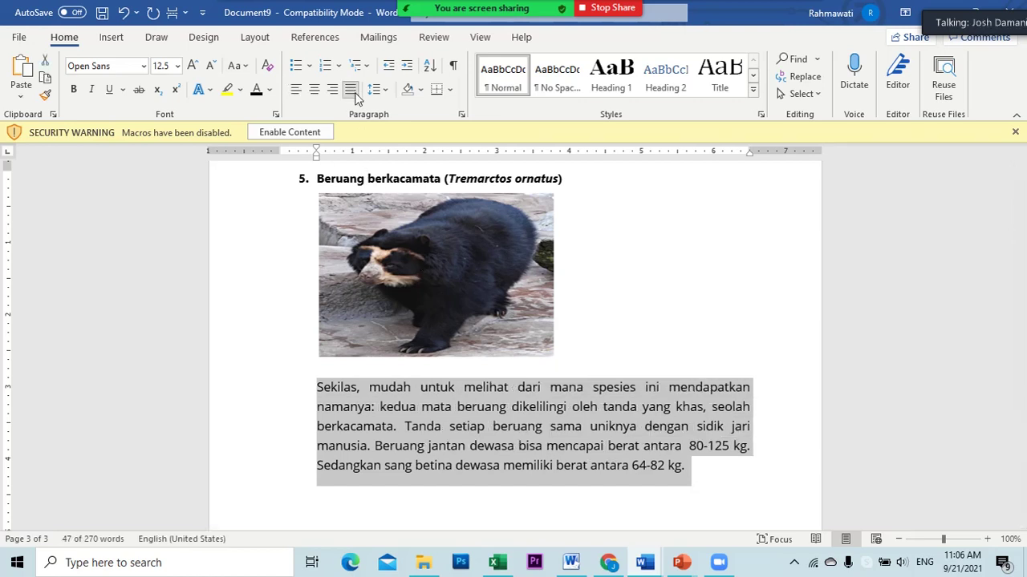
left_click(177, 65)
left_click(168, 151)
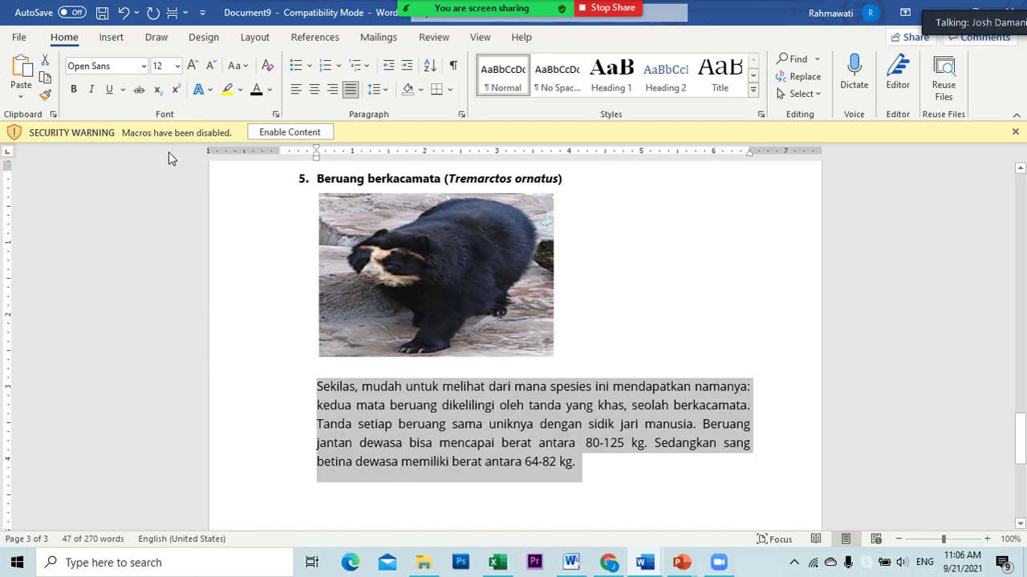
left_click(144, 66)
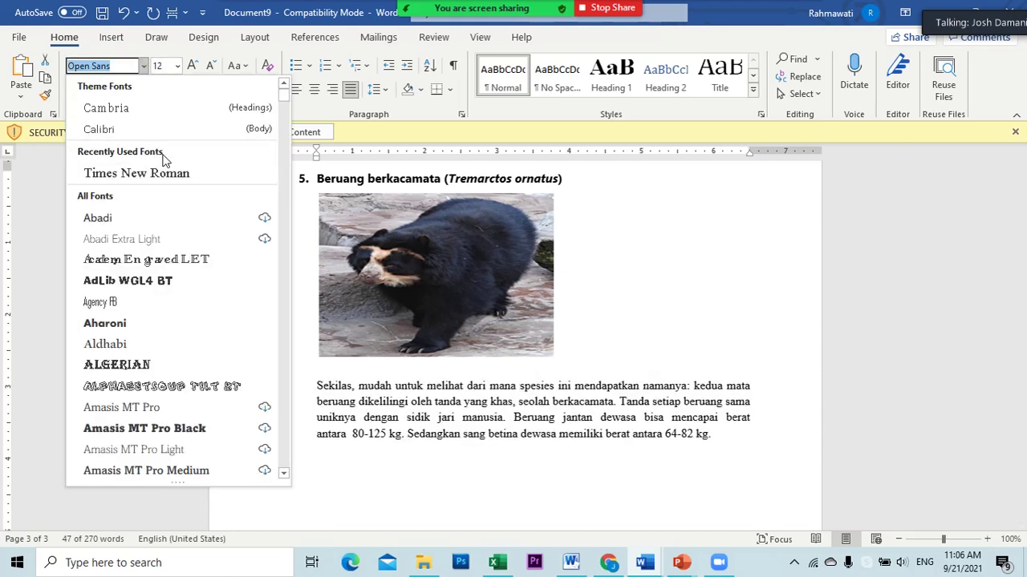
key("Escape")
left_click(166, 179)
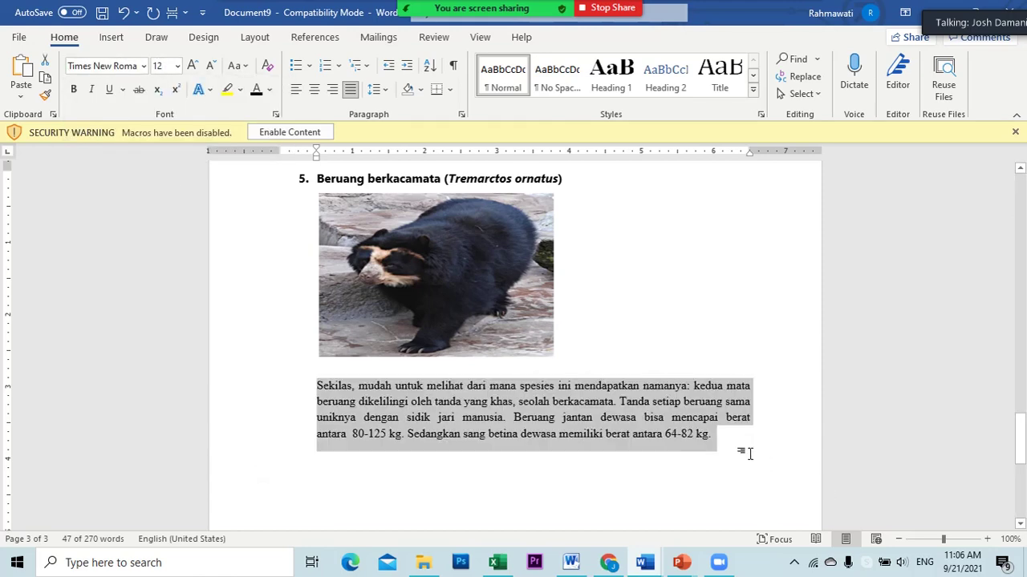
- Give the Beruang berkacamata paragraph a first-line indent of 0.5"
left_click(750, 454)
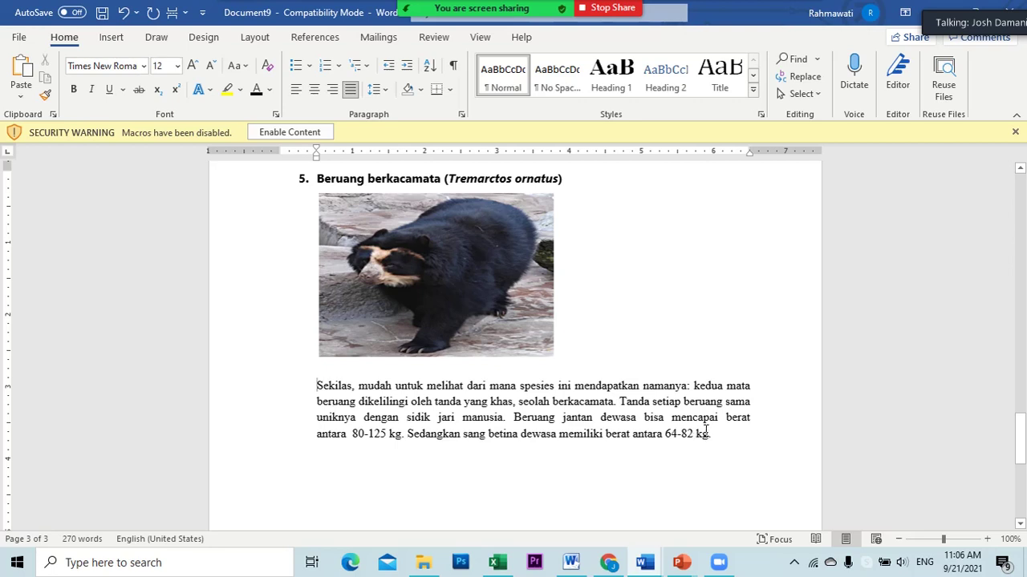
key("ctrl+Up")
key("Tab")
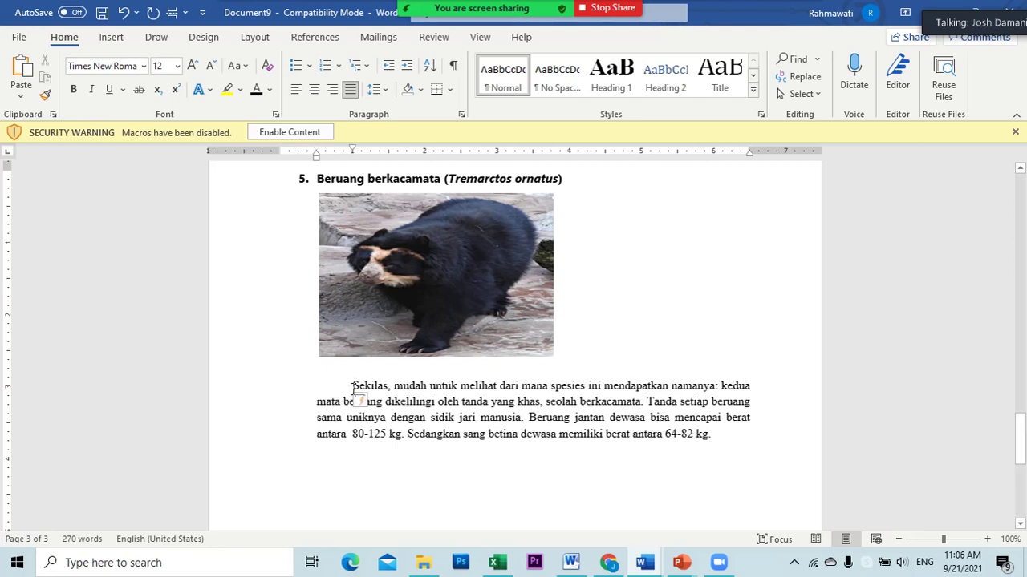
- Review the whole document from the BEAR (BERUANG) title through all five bear sections to the last page
scroll(744, 438, "up", 10)
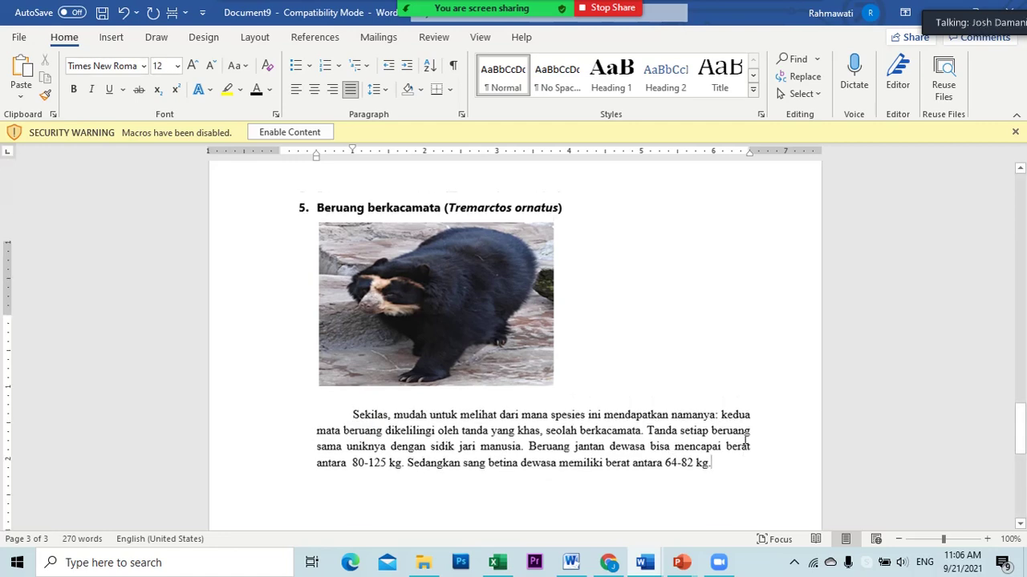
scroll(745, 438, "up", 15)
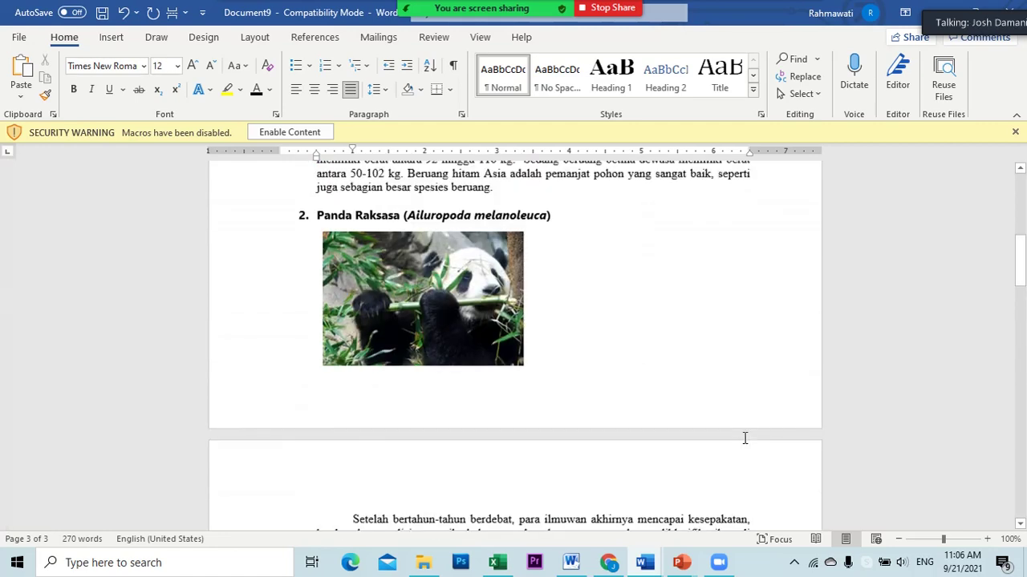
scroll(744, 439, "down", 2)
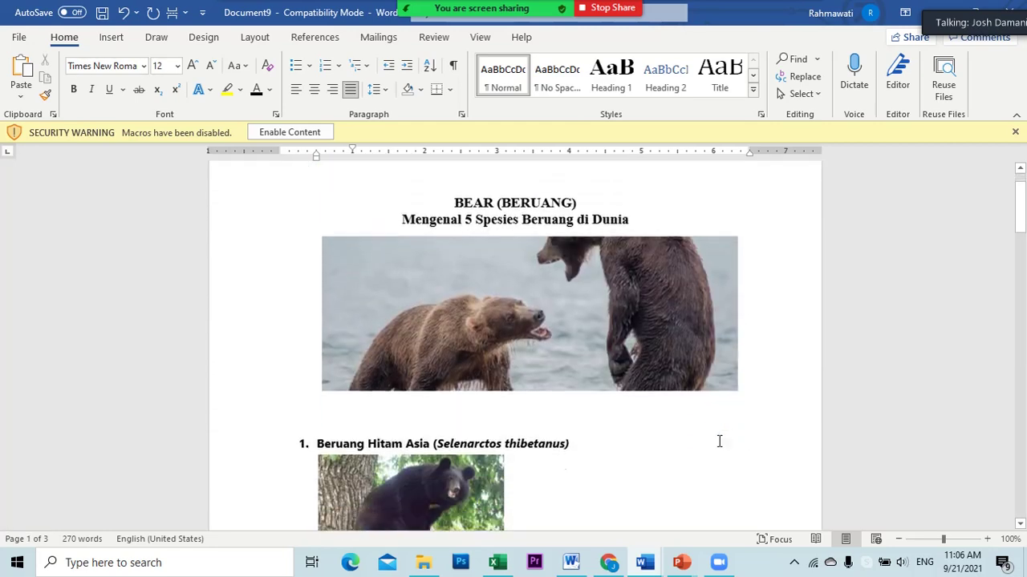
scroll(719, 440, "up", 2)
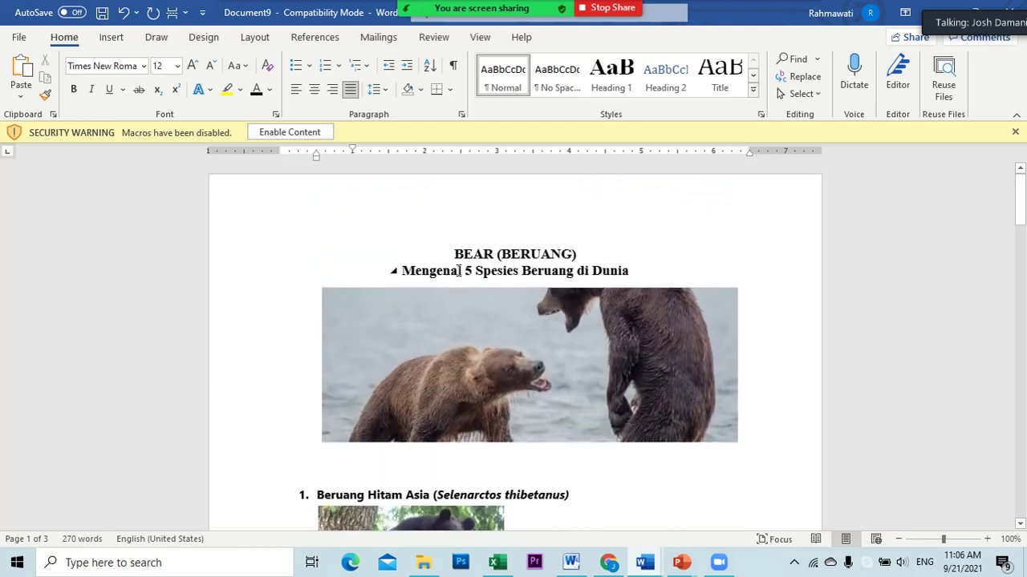
scroll(453, 260, "down", 9)
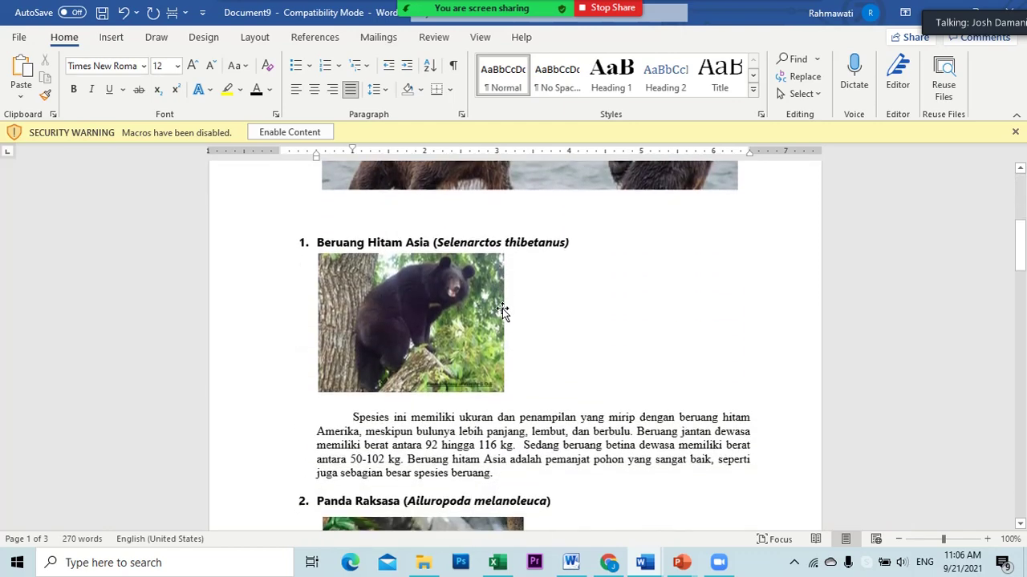
scroll(503, 308, "down", 3)
scroll(504, 310, "down", 20)
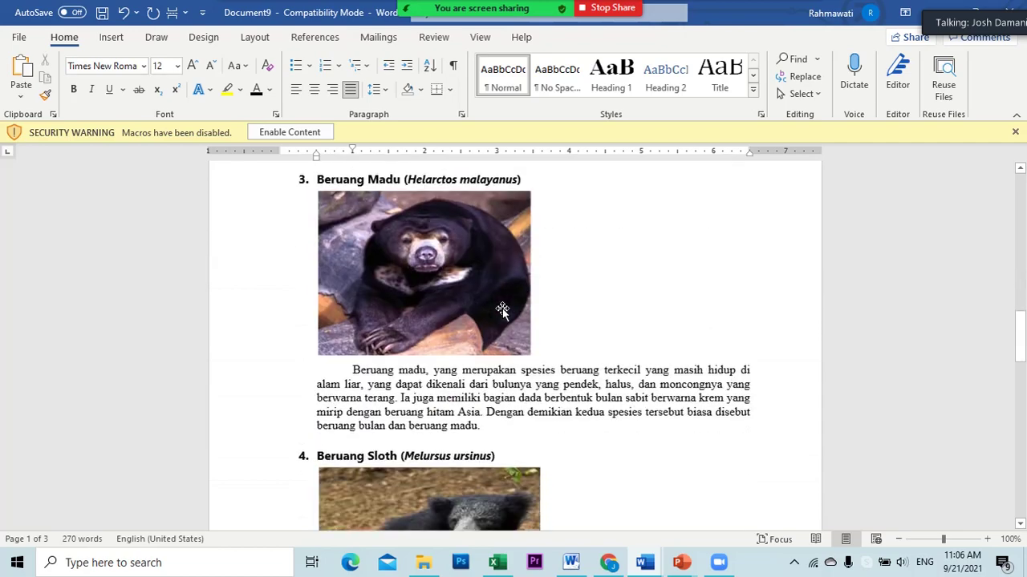
scroll(503, 313, "down", 10)
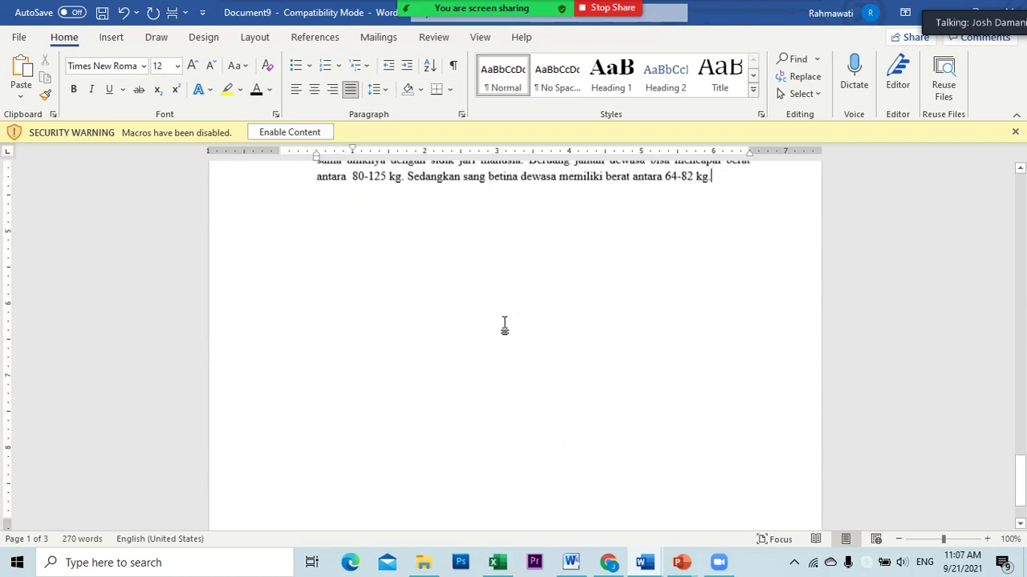
- Switch to Chrome, return from the Mongabay article to the Google results for beruang and share that window in Zoom
left_click(609, 563)
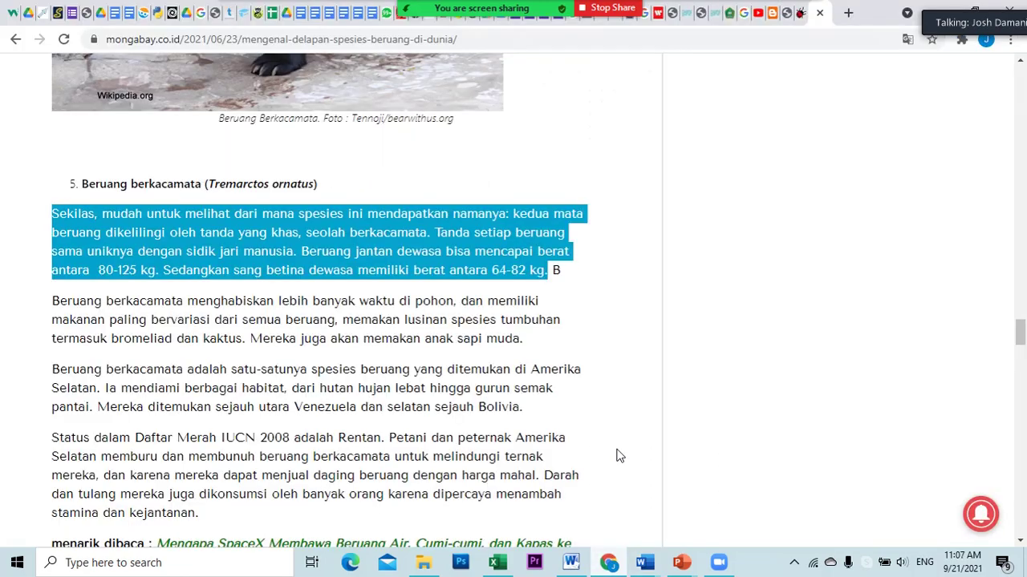
scroll(591, 264, "up", 10)
scroll(591, 265, "up", 15)
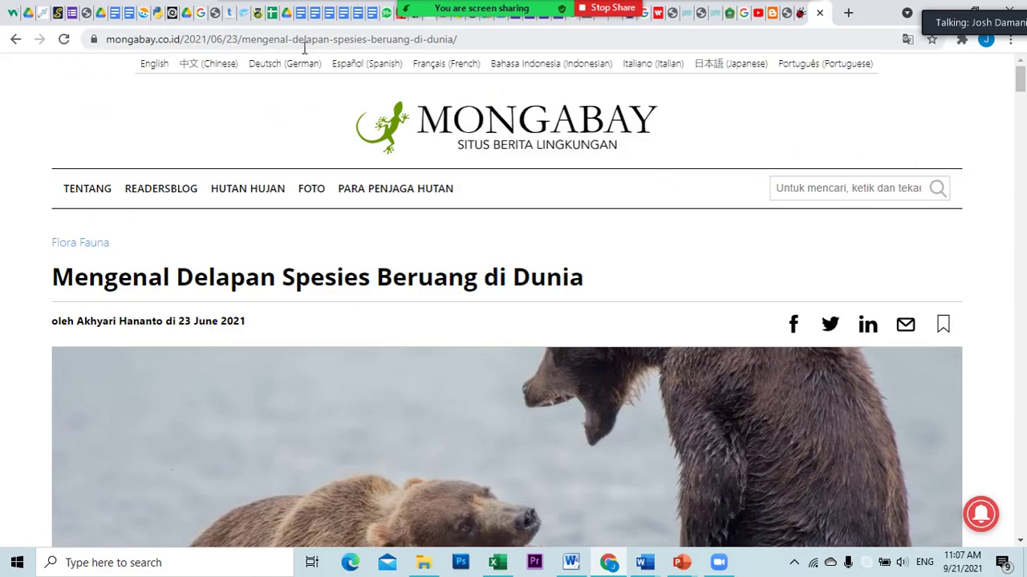
left_click(15, 38)
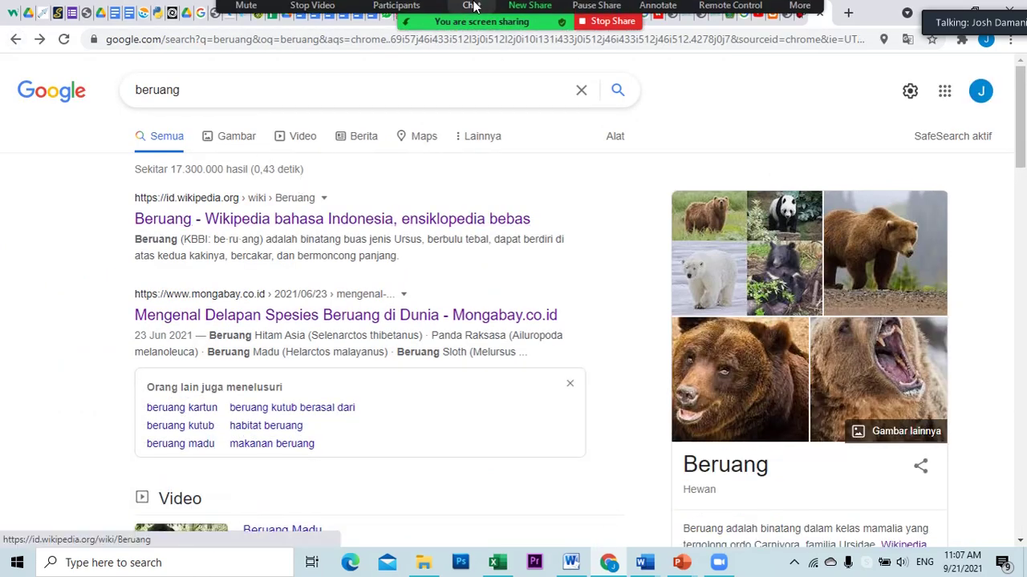
left_click(522, 14)
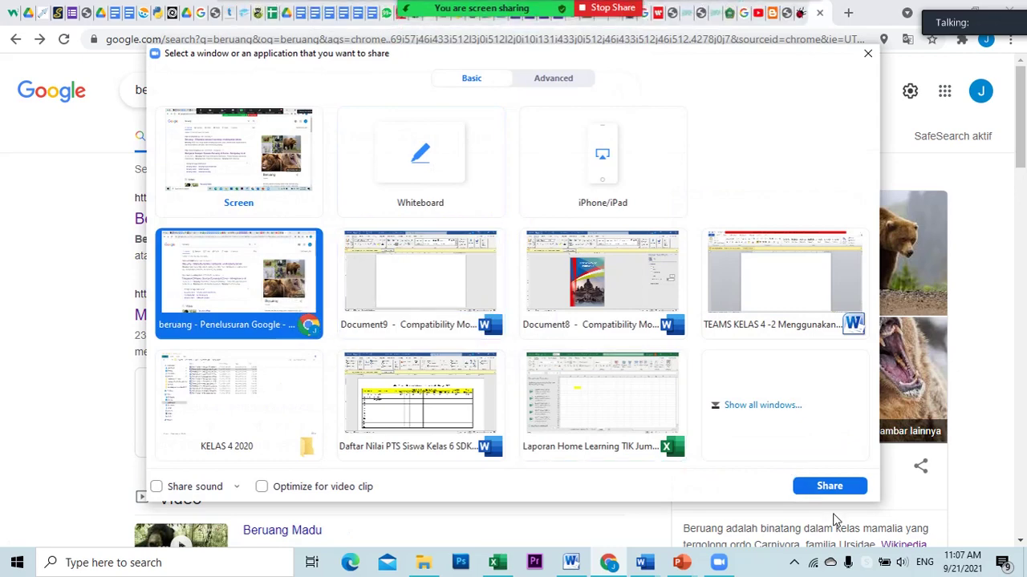
left_click(829, 486)
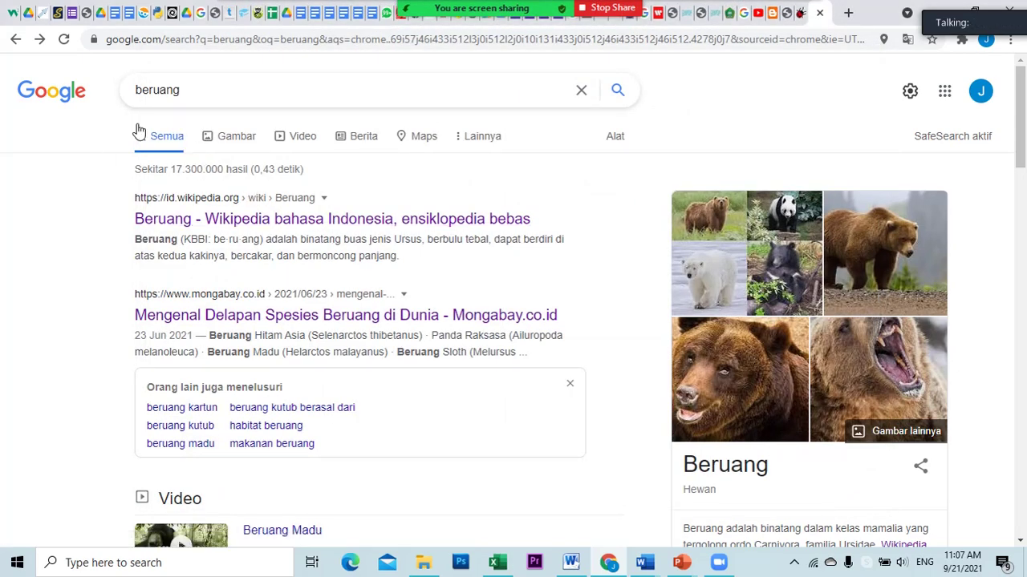
- Clear the Google search box and point out the Wikipedia and Mongabay results as the sources for the bear material
left_click(197, 90)
left_click(581, 93)
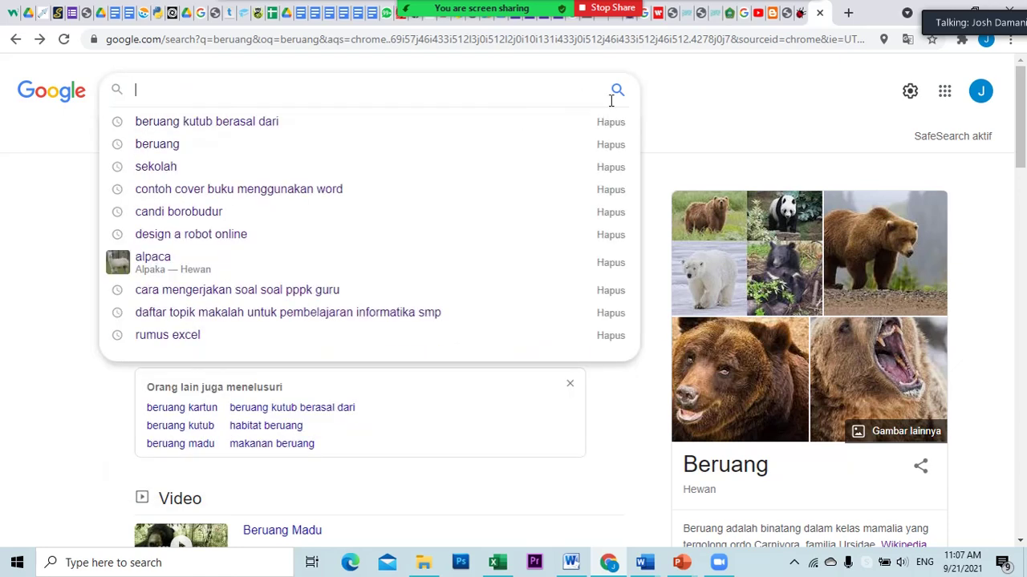
left_click(680, 106)
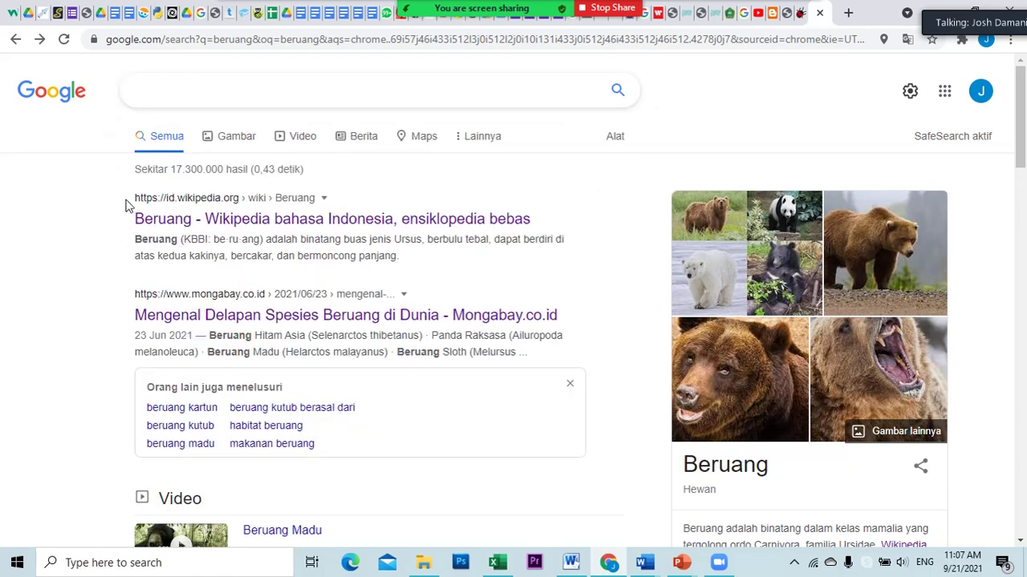
left_click_drag(125, 204, 585, 222)
left_click(584, 222)
left_click_drag(112, 308, 620, 311)
left_click(619, 311)
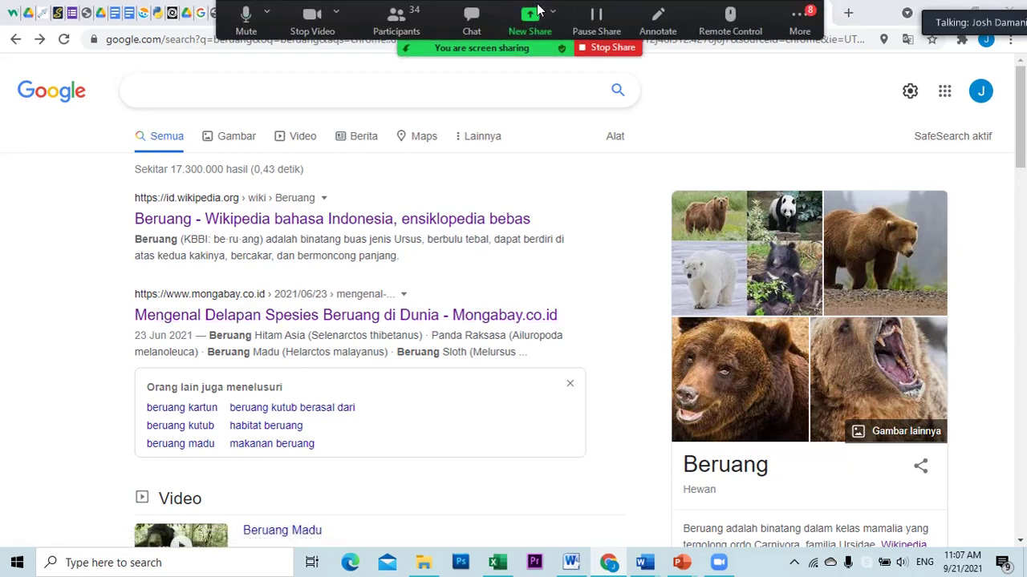
- Share the Document9 Word window in Zoom again and show the Beruang berkacamata section
left_click(531, 16)
left_click(438, 286)
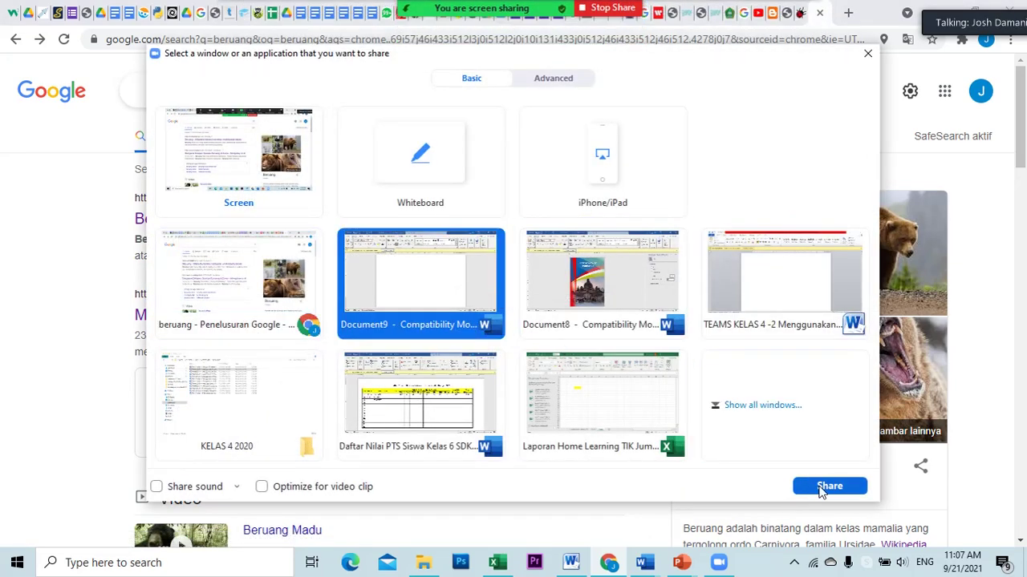
left_click(821, 491)
scroll(543, 401, "up", 2)
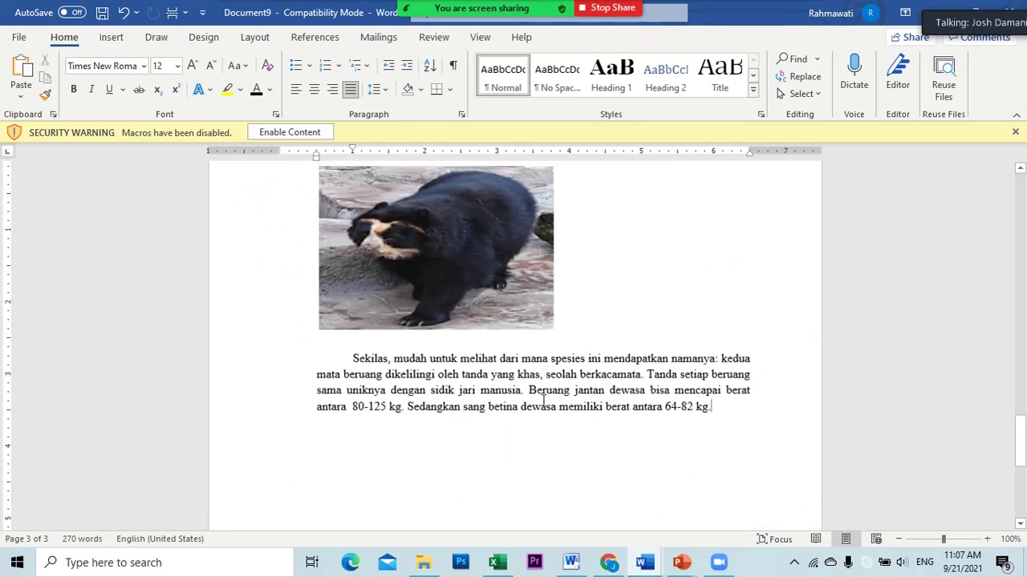
- Shorten the title line on the first page to BERUANG, removing the English word and the parentheses
scroll(543, 401, "up", 10)
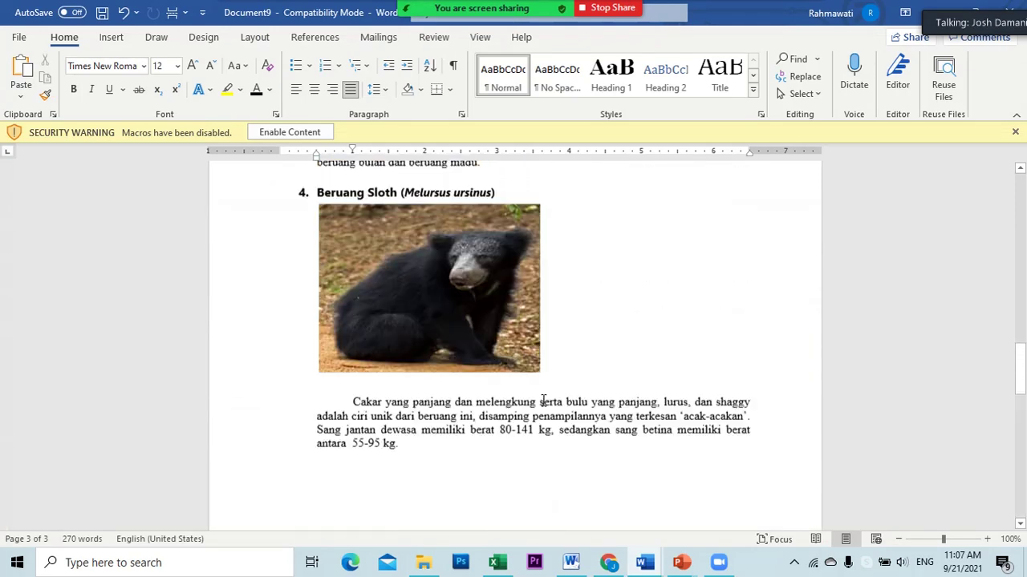
scroll(543, 401, "up", 15)
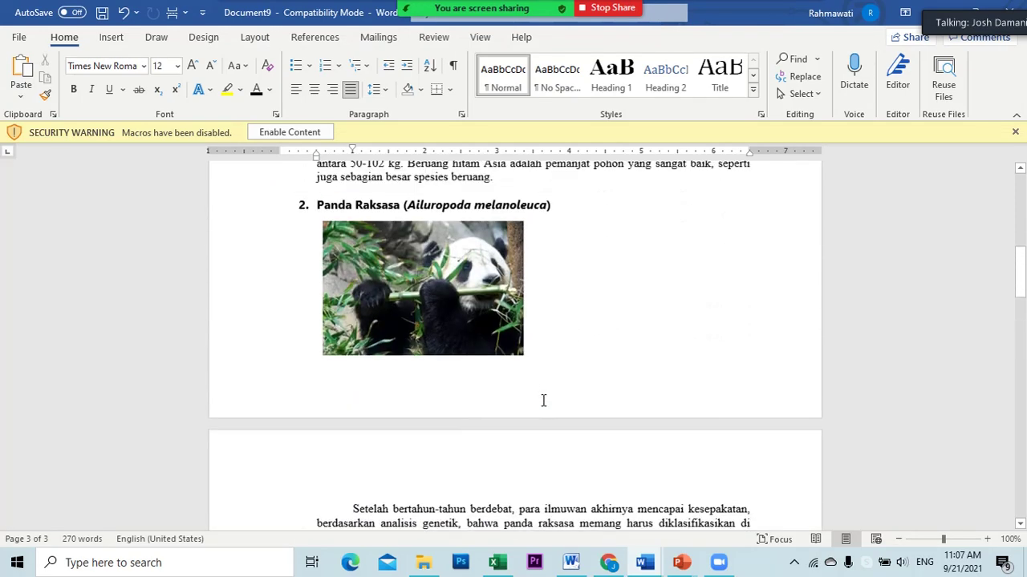
scroll(543, 401, "up", 12)
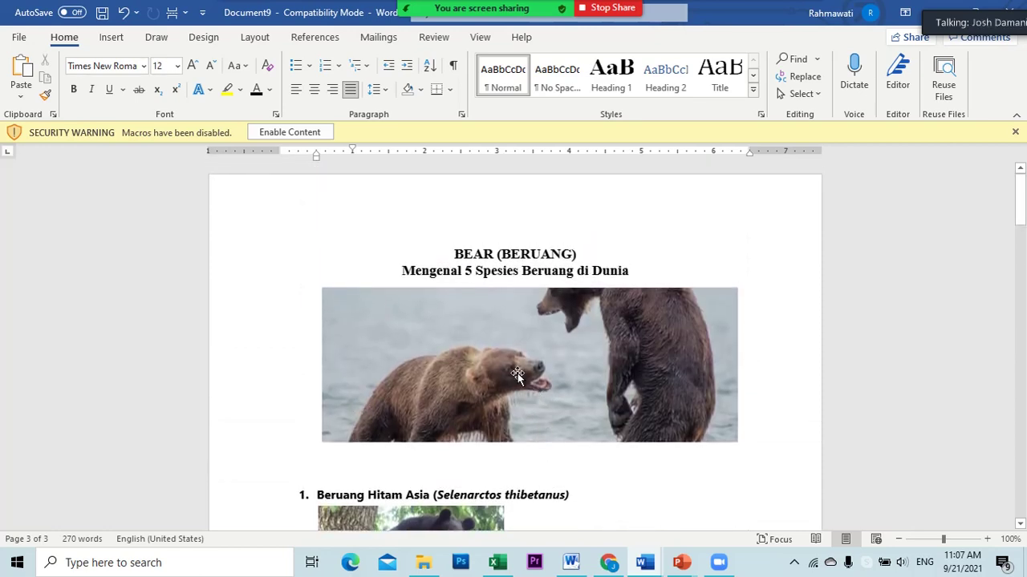
left_click(487, 261)
left_click(503, 252)
left_click(646, 267)
scroll(556, 348, "down", 1)
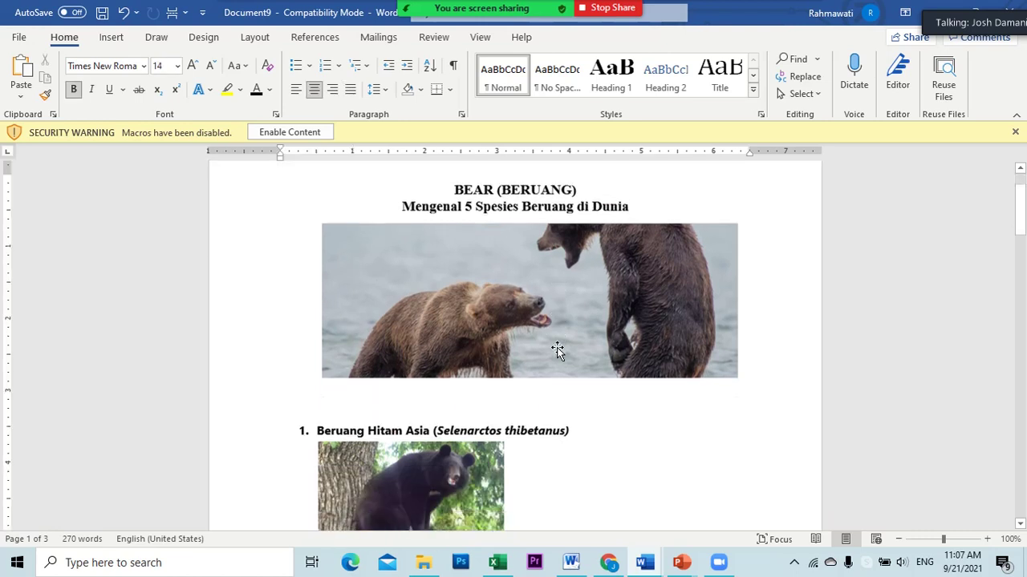
scroll(540, 304, "up", 1)
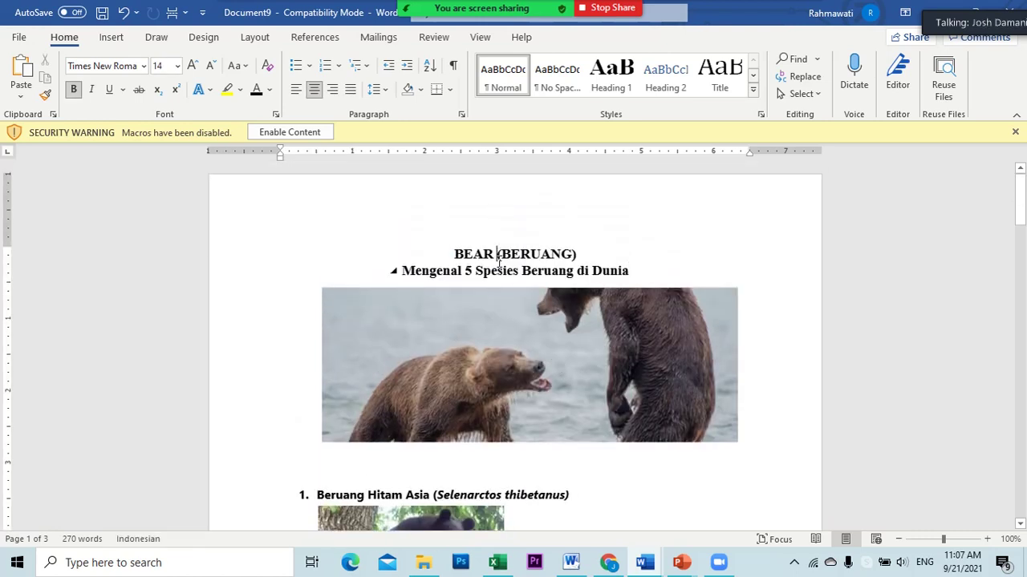
key("BackSpace")
key("BackSpace")
key("BackSpace")
key("BackSpace")
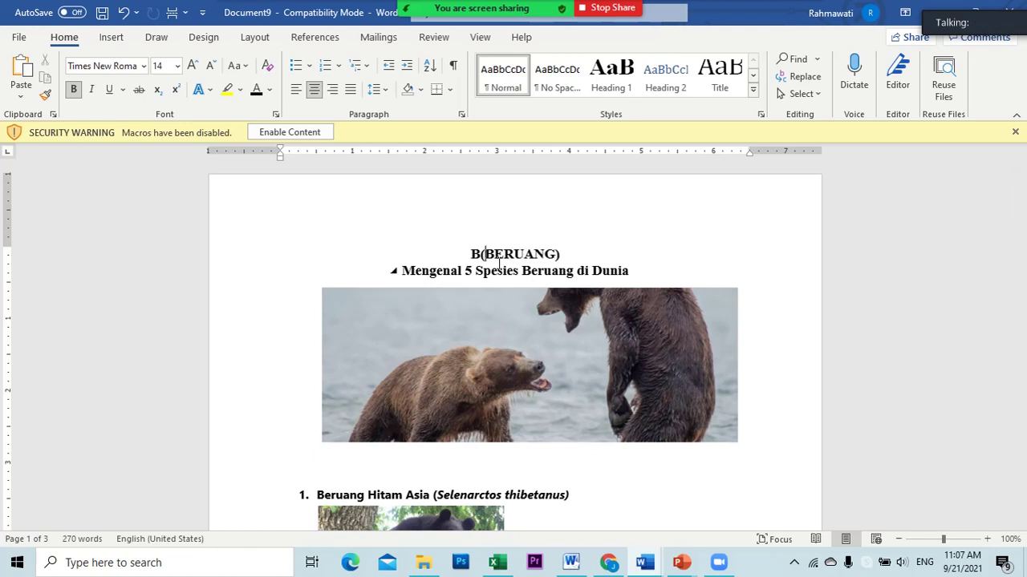
key("BackSpace")
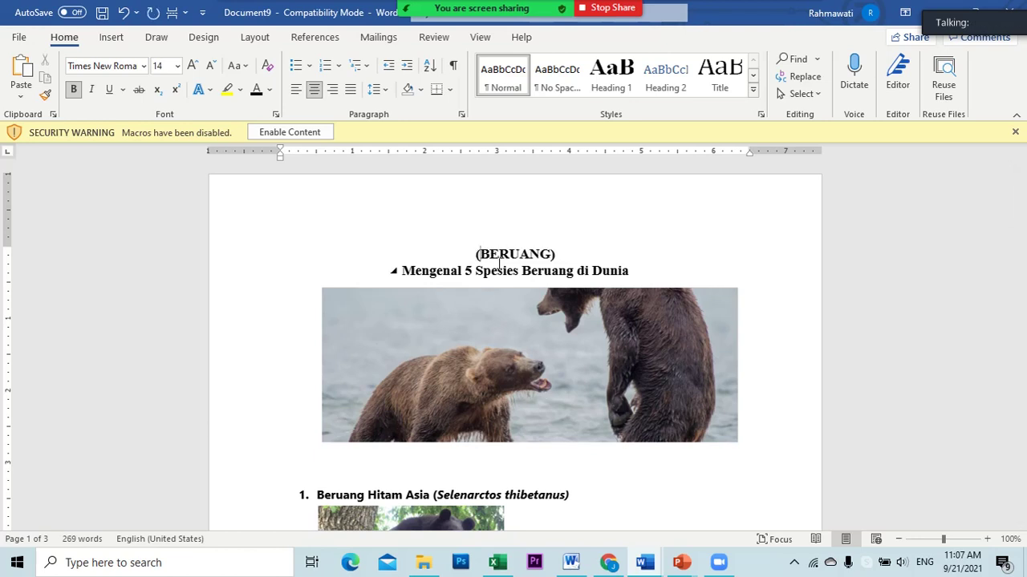
key("Delete")
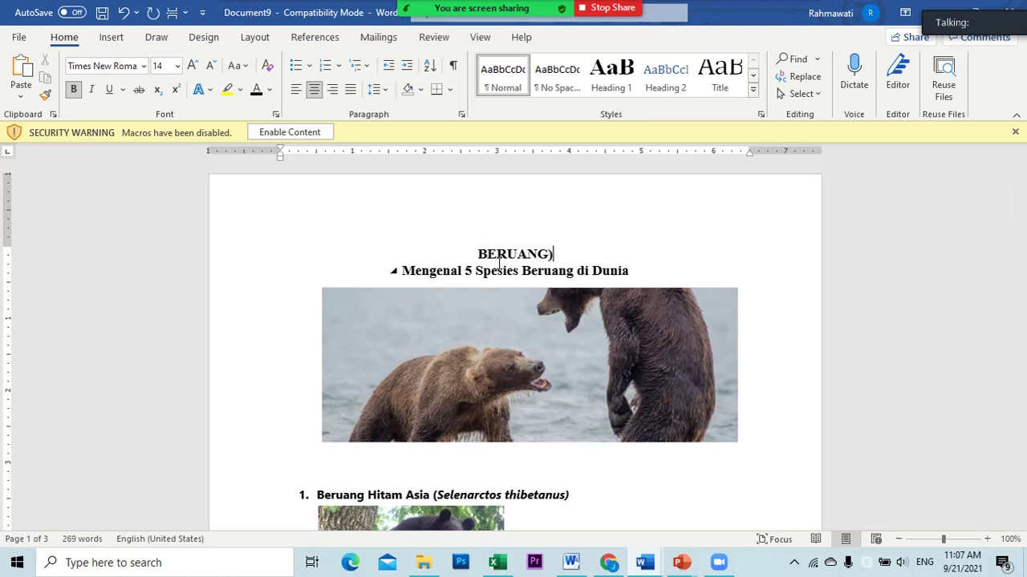
key("BackSpace")
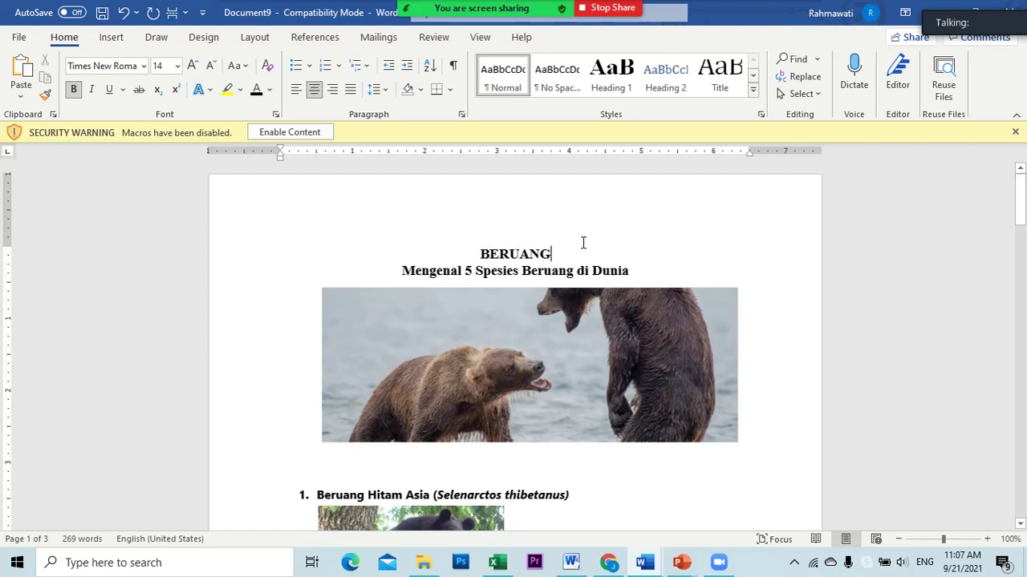
- Select the Beruang Madu paragraph and show its line spacing options without changing them
scroll(585, 249, "down", 10)
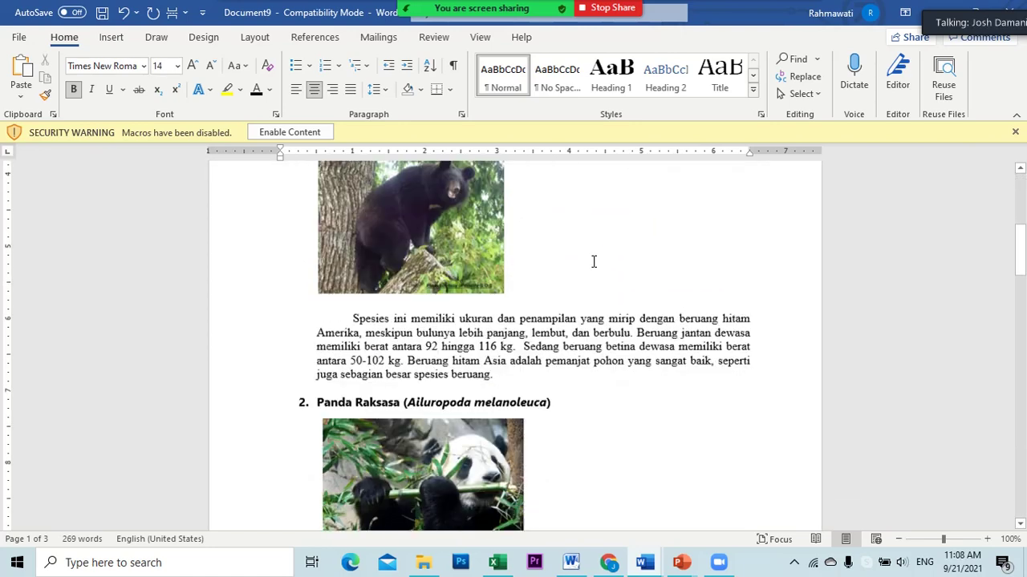
scroll(593, 261, "down", 12)
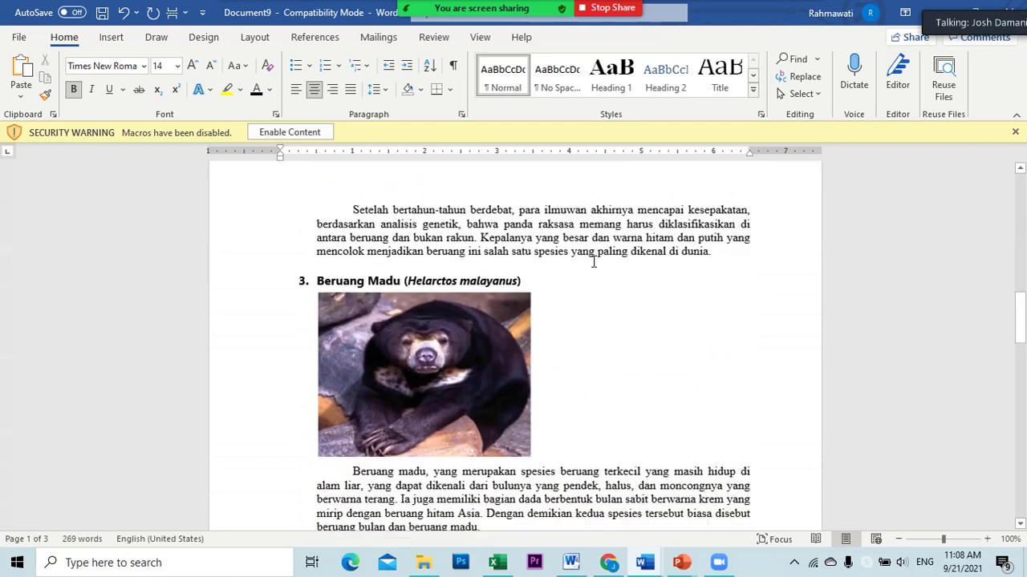
scroll(594, 261, "down", 4)
left_click_drag(352, 308, 561, 367)
left_click(377, 89)
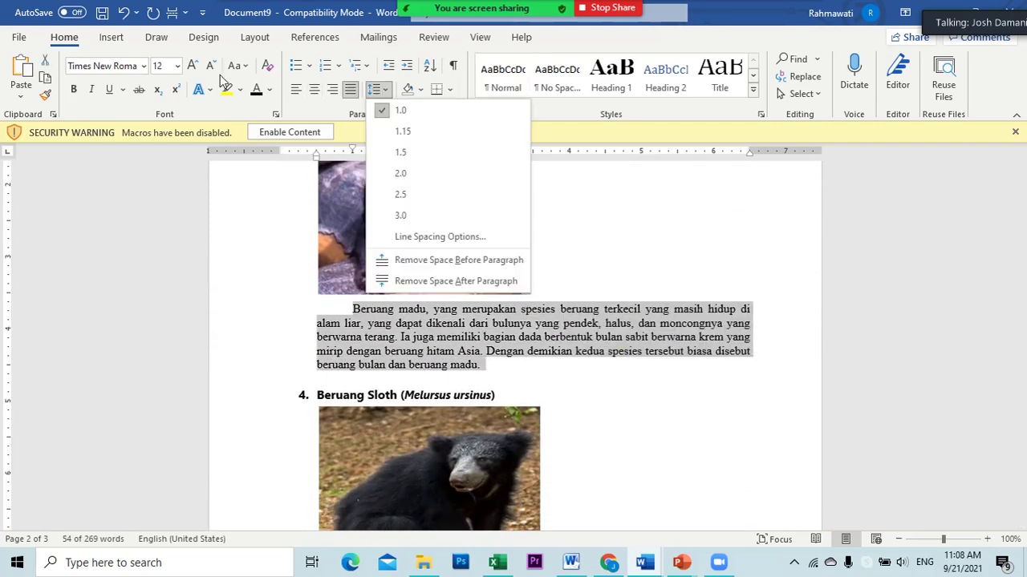
left_click(705, 431)
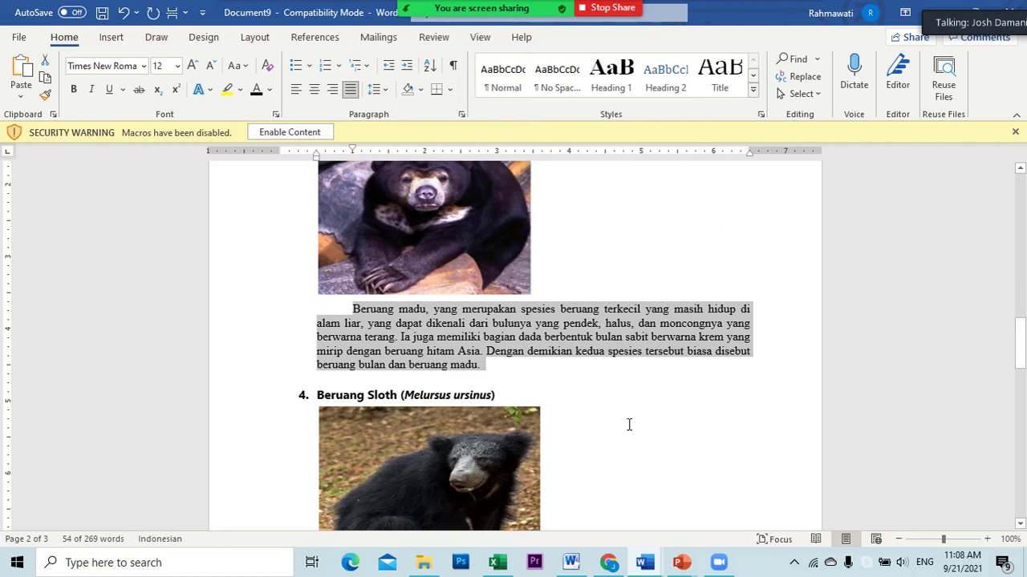
left_click(682, 422)
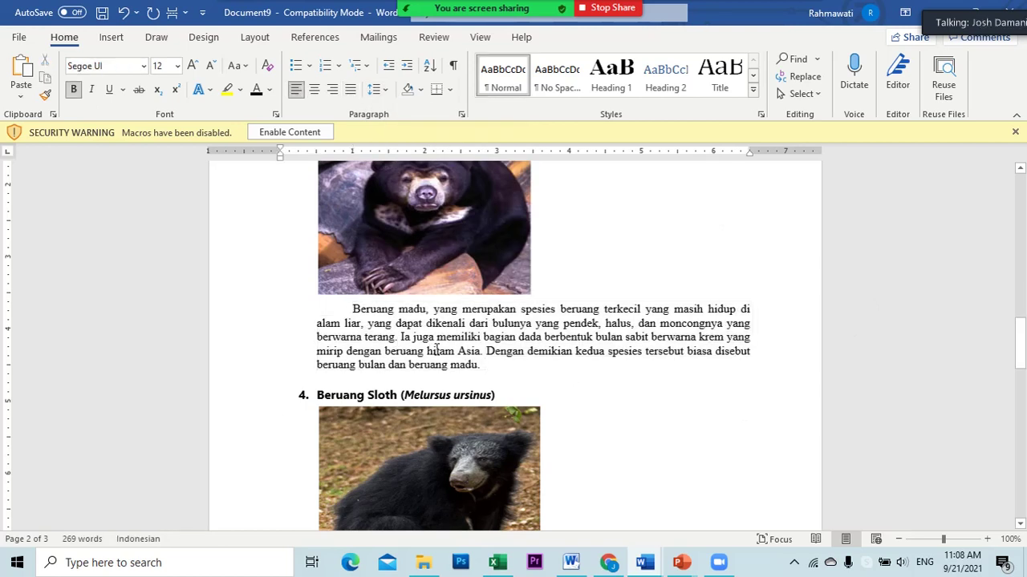
- Review the Beruang Sloth and Beruang berkacamata sections, and return to the title on the first page
scroll(437, 351, "down", 1)
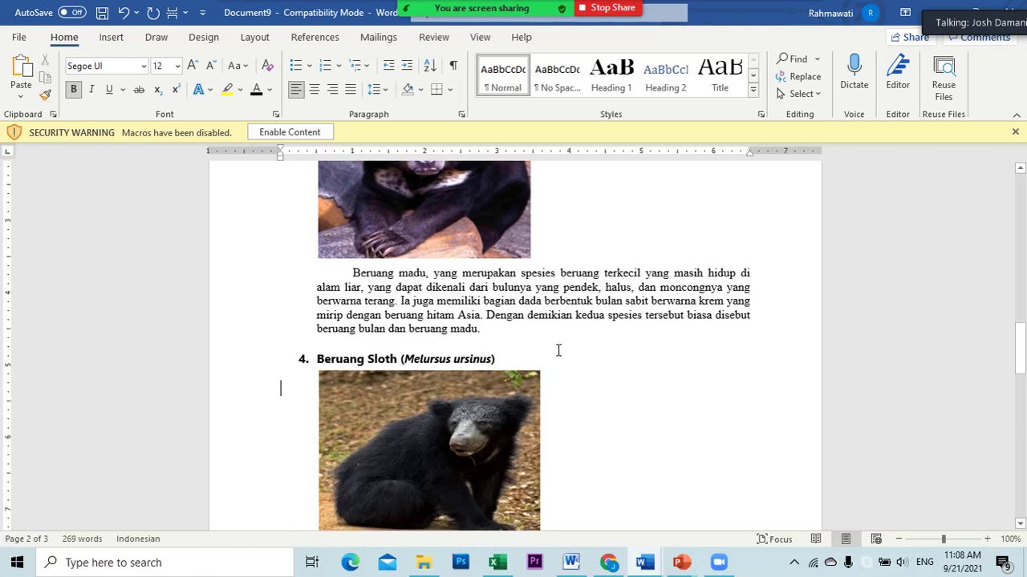
scroll(559, 351, "down", 1)
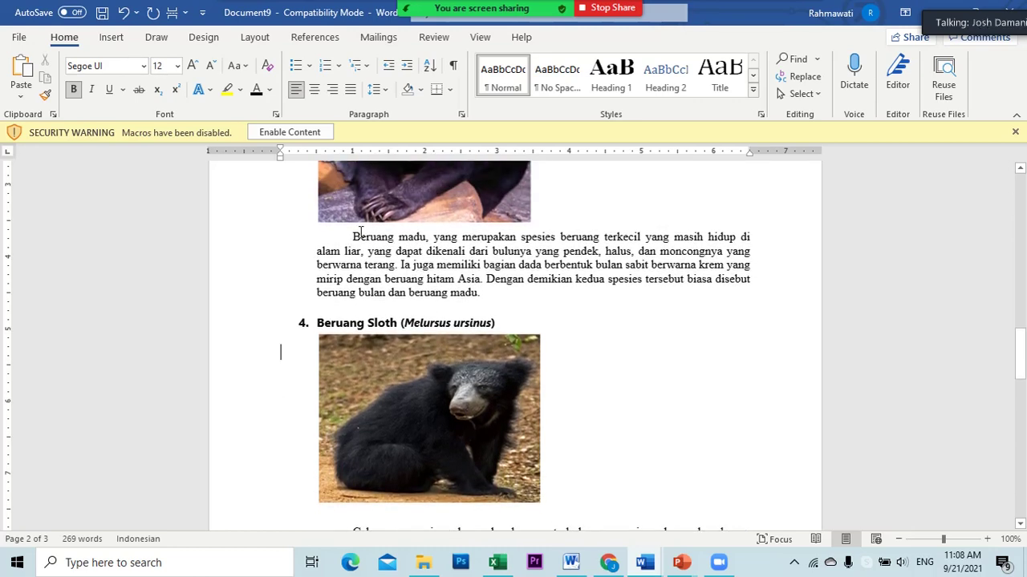
scroll(588, 370, "down", 14)
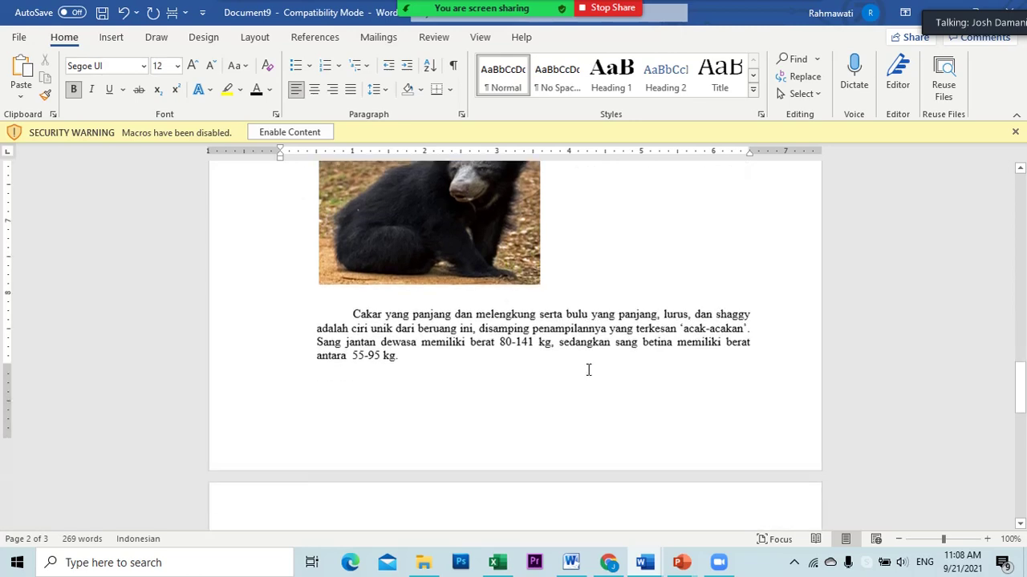
scroll(588, 369, "down", 6)
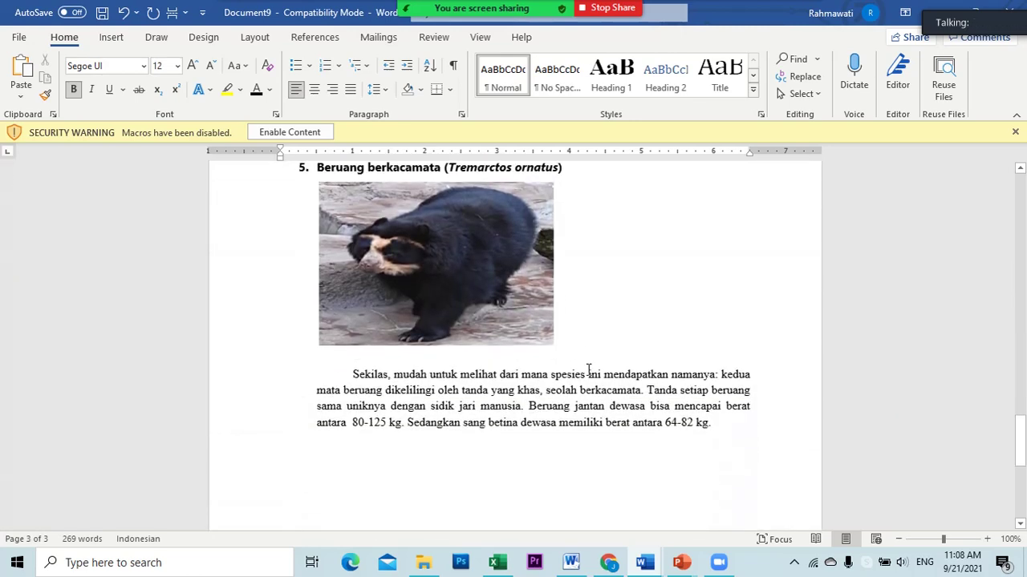
scroll(588, 370, "up", 2)
scroll(588, 370, "up", 20)
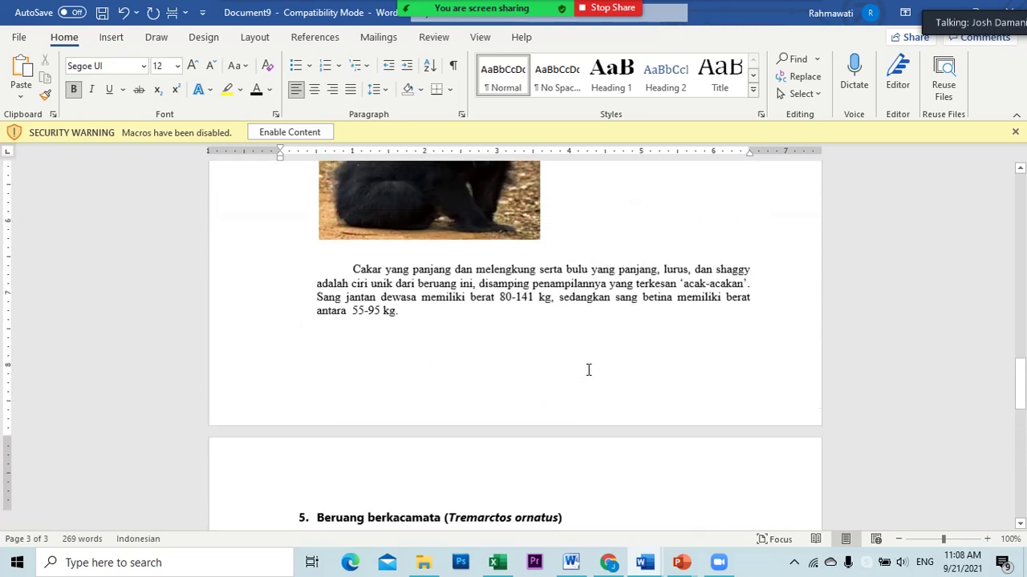
scroll(588, 370, "up", 20)
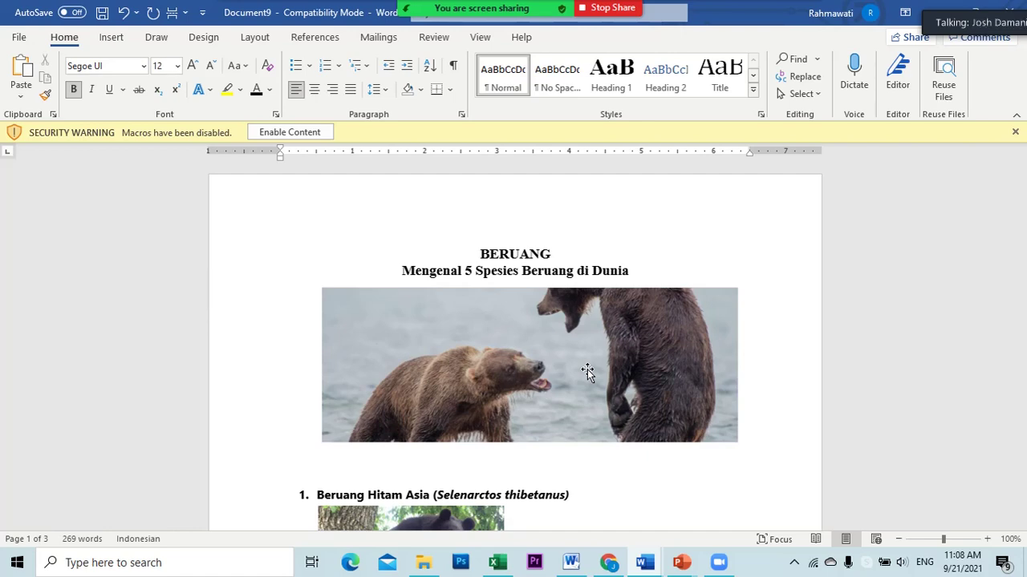
- Go through the document from the title to the end of the last page and return to the Beruang Sloth section
scroll(704, 408, "down", 10)
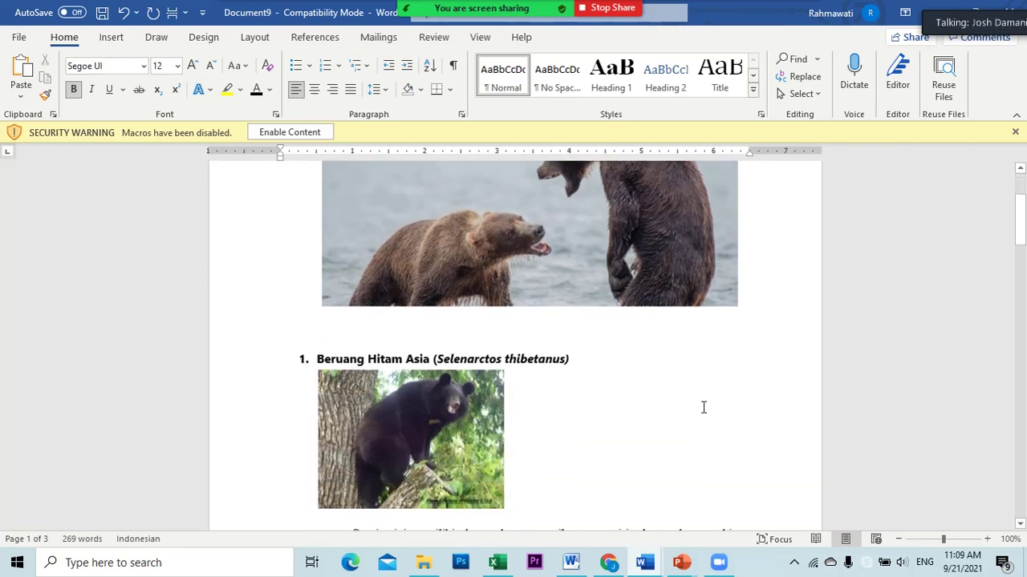
scroll(704, 407, "down", 15)
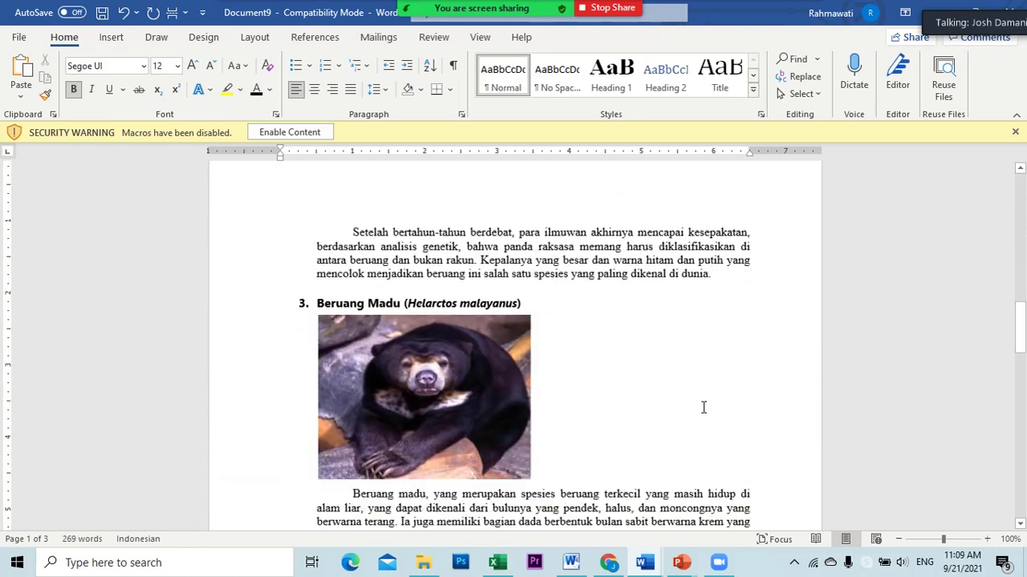
scroll(703, 407, "down", 13)
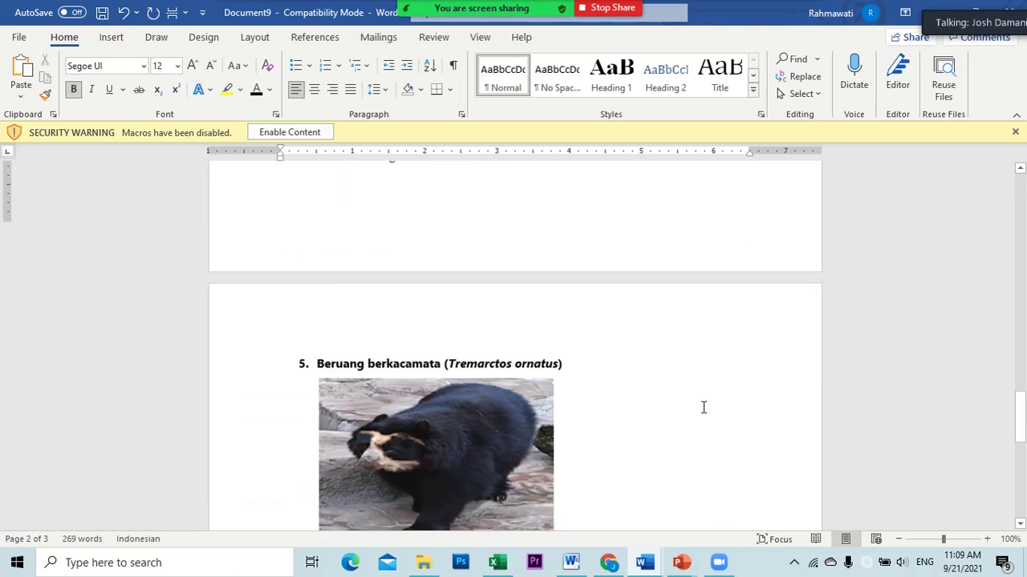
scroll(708, 425, "down", 3)
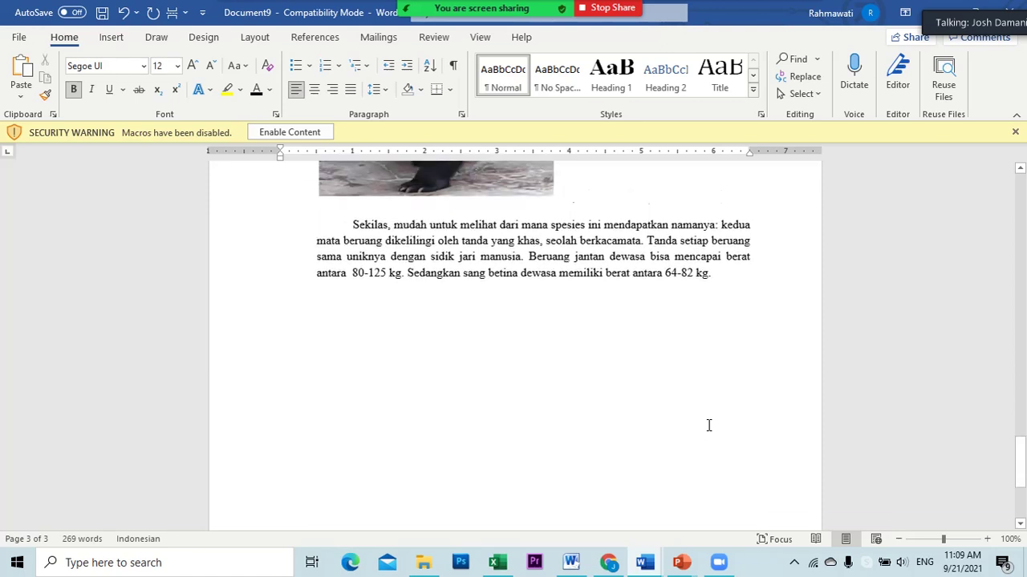
scroll(708, 425, "up", 3)
scroll(708, 425, "up", 5)
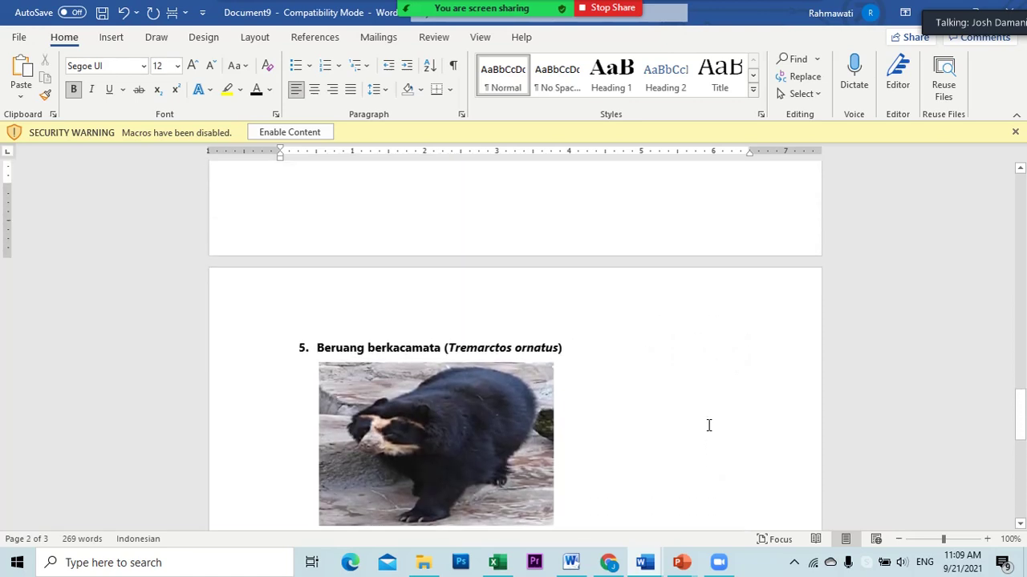
scroll(708, 425, "up", 4)
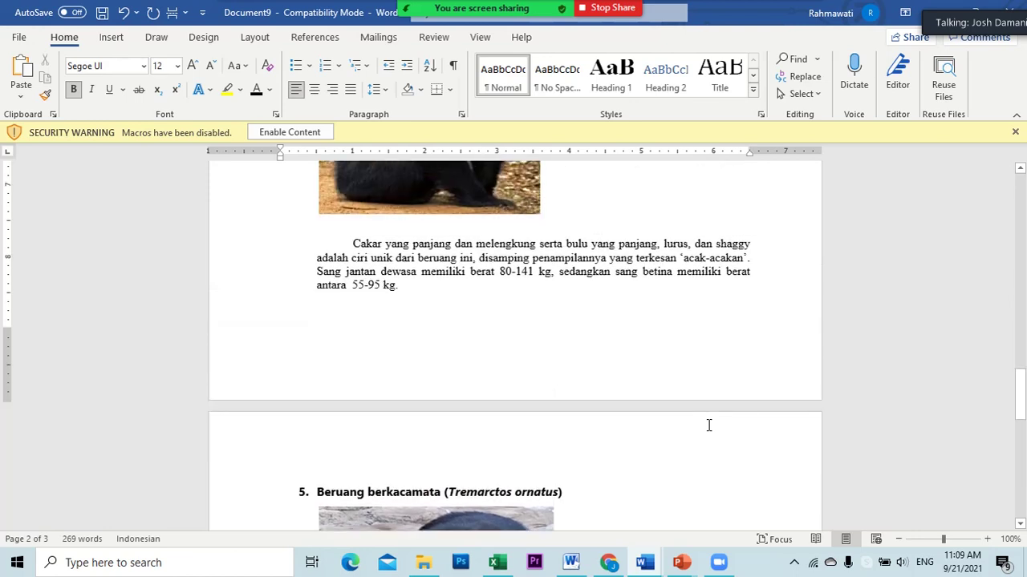
scroll(708, 425, "up", 3)
scroll(708, 425, "up", 2)
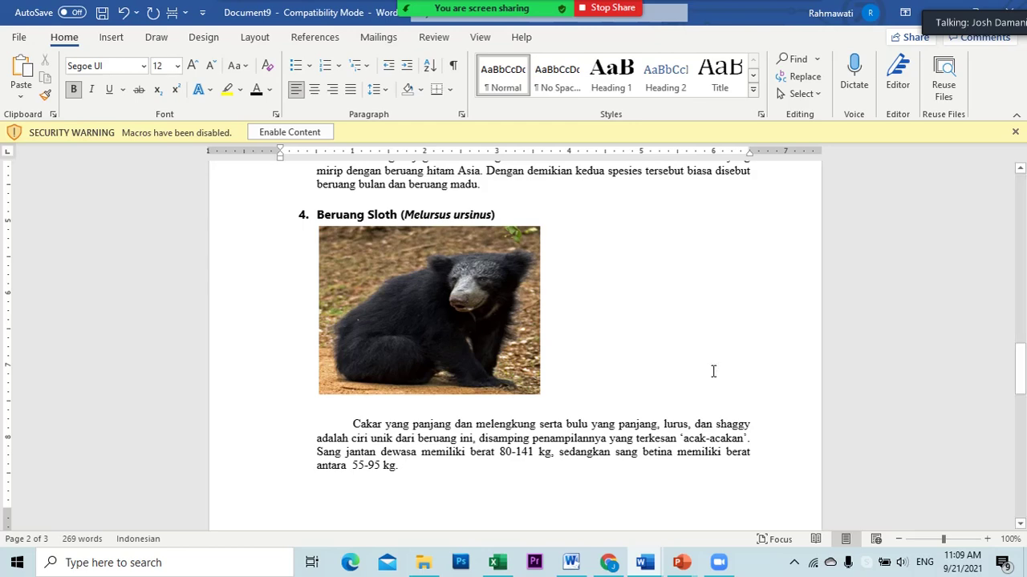
left_click(20, 40)
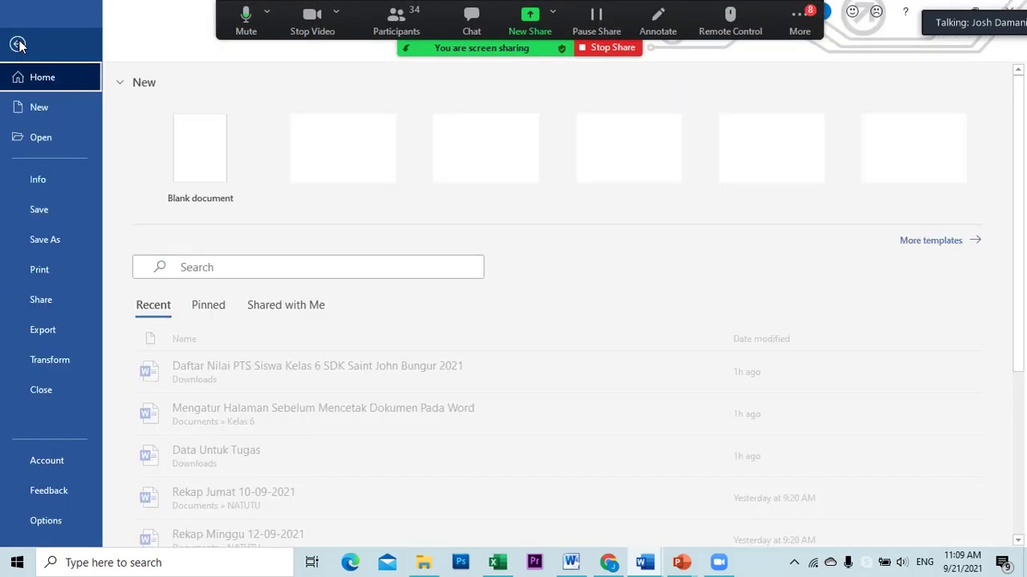
left_click(19, 45)
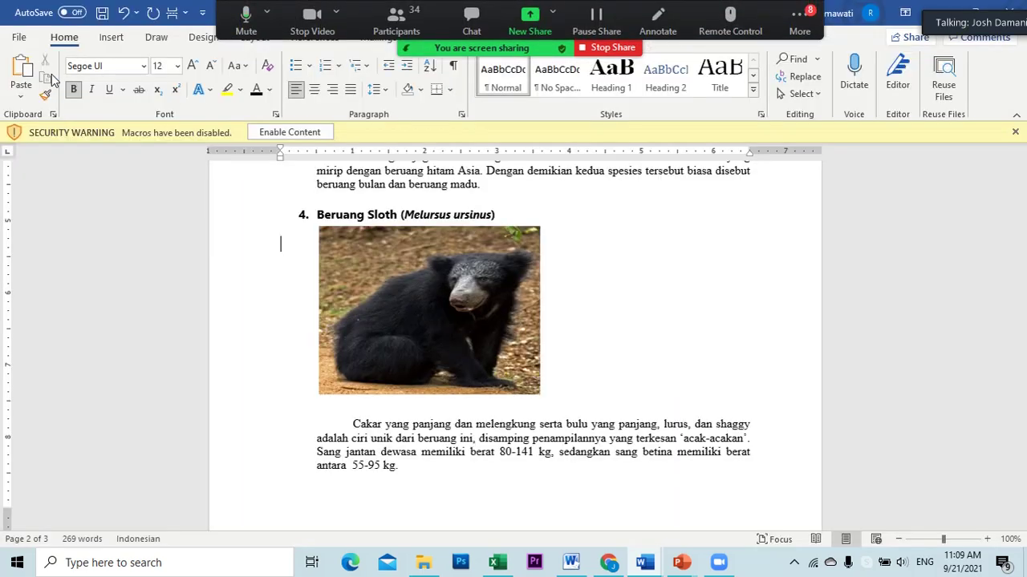